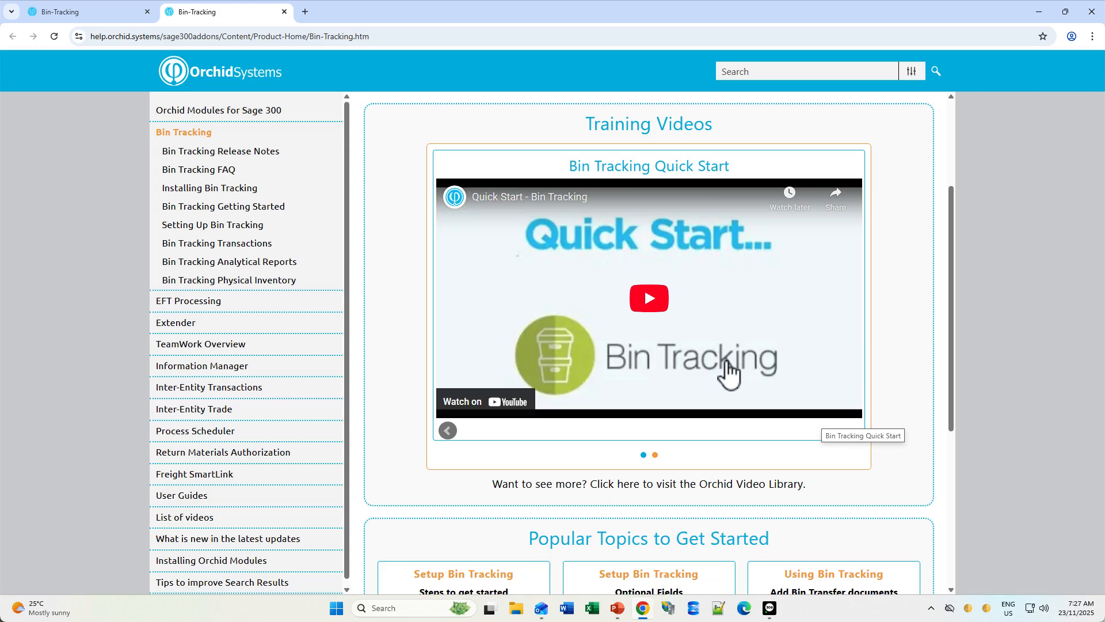
Open the help topic on using Bin Tracking with other modules and review its integration videos.
scroll(728, 374, "down", 5)
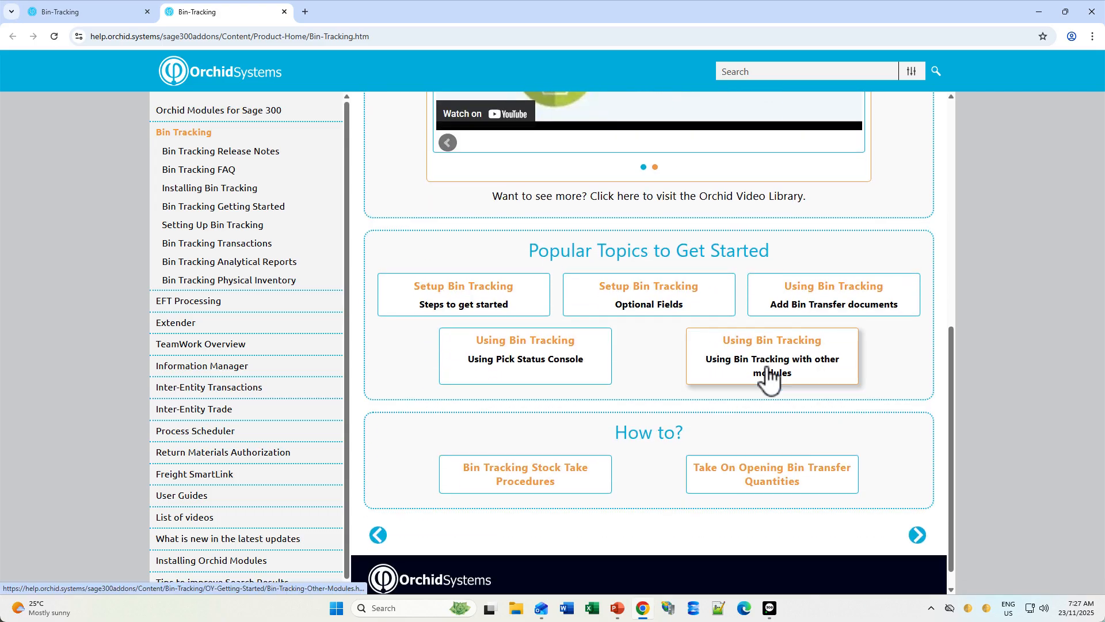
left_click(770, 377)
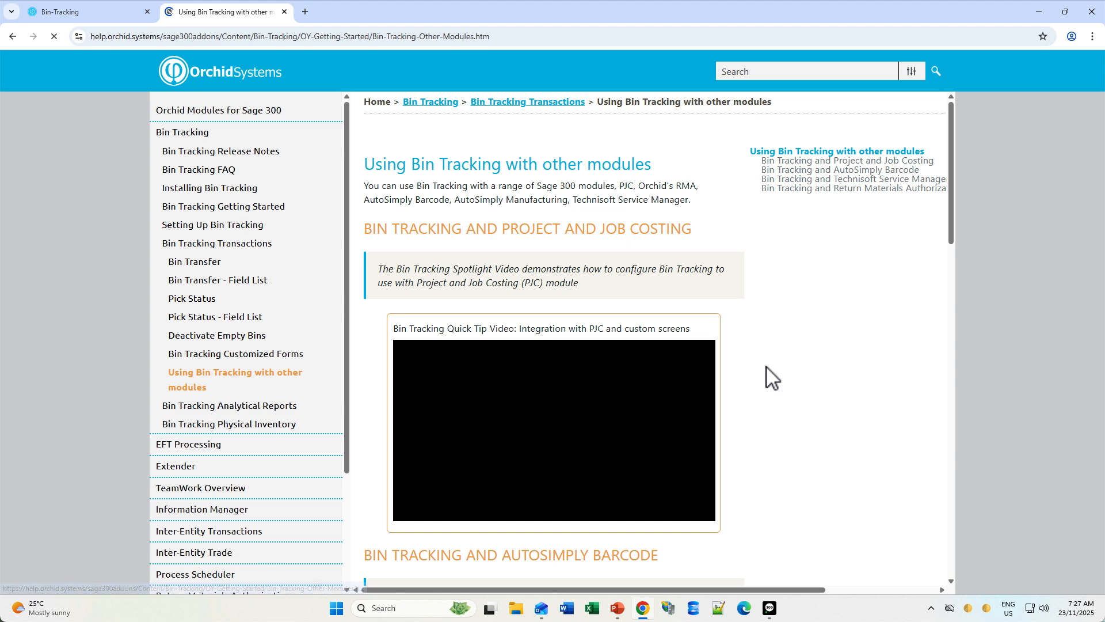
scroll(809, 387, "down", 1)
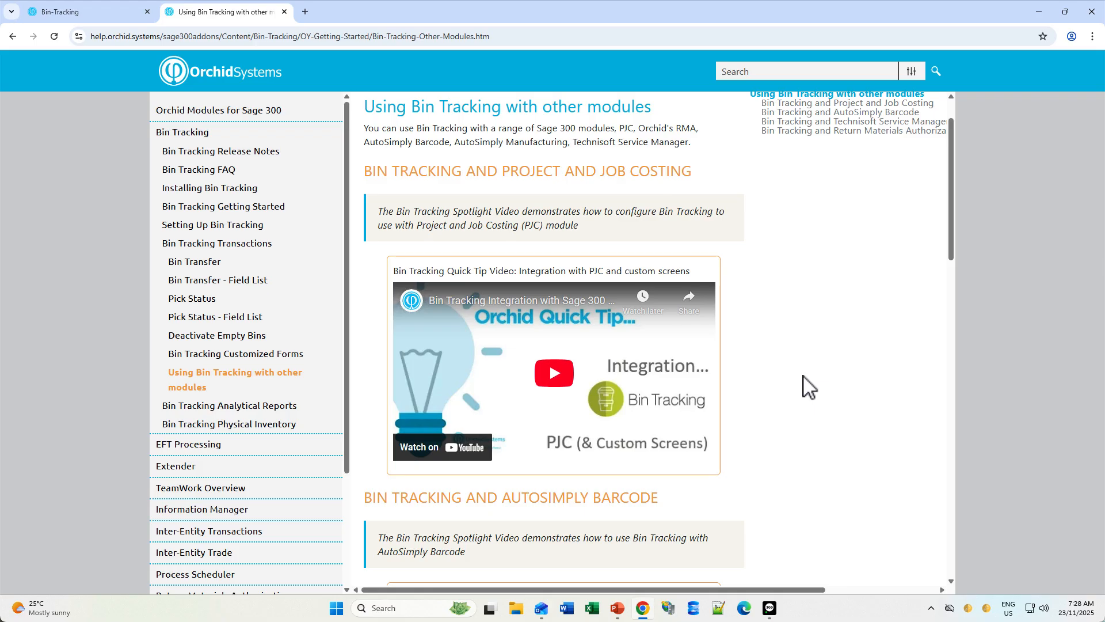
scroll(809, 387, "down", 5)
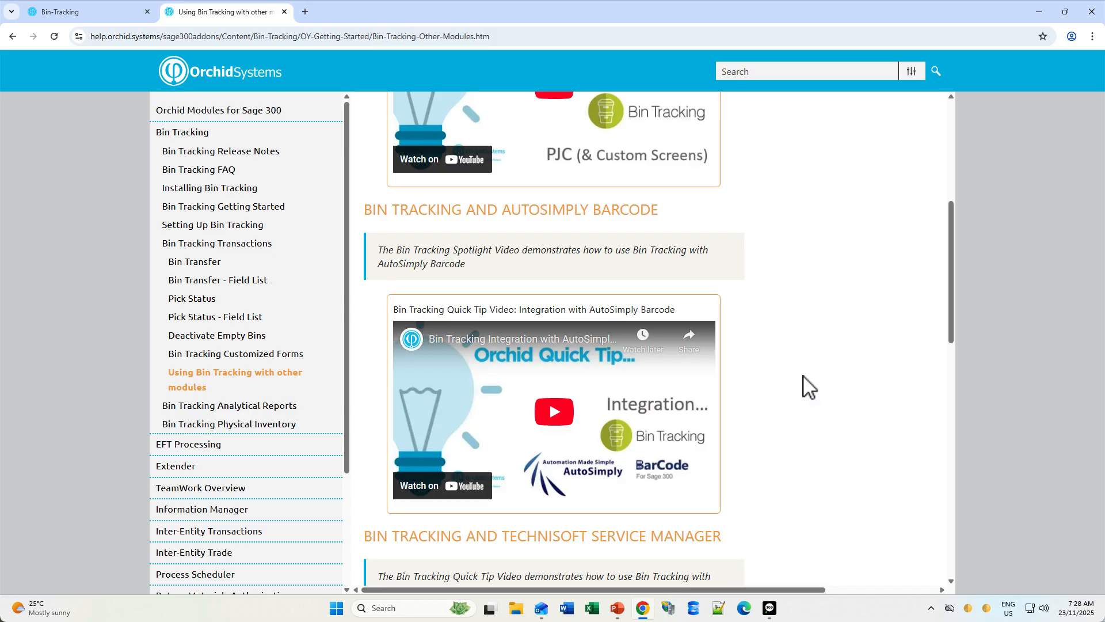
scroll(808, 387, "down", 7)
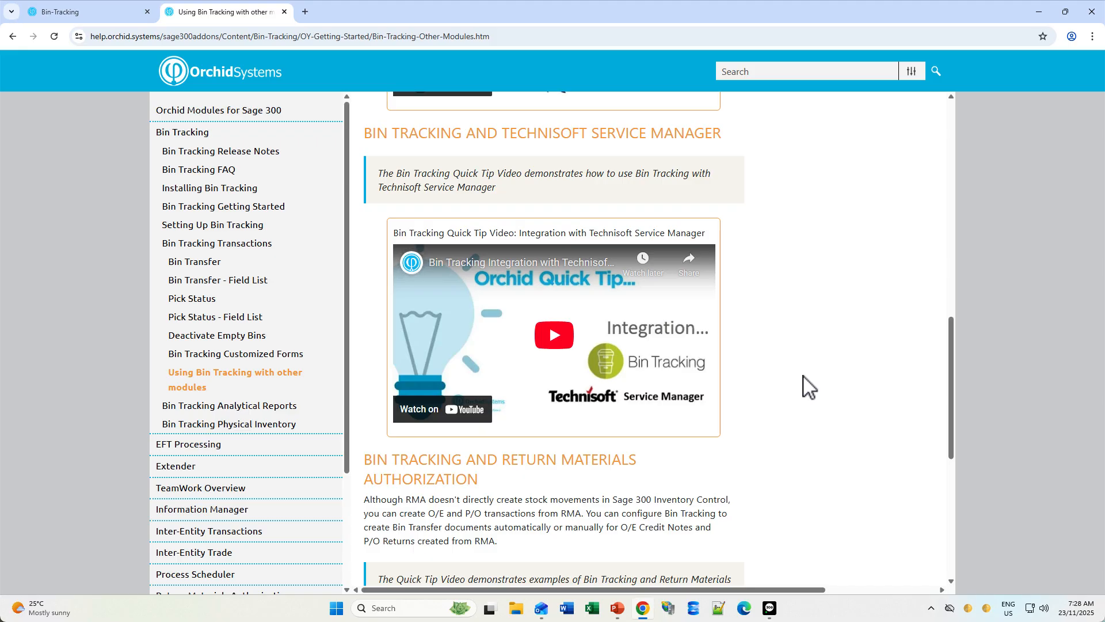
scroll(809, 387, "down", 6)
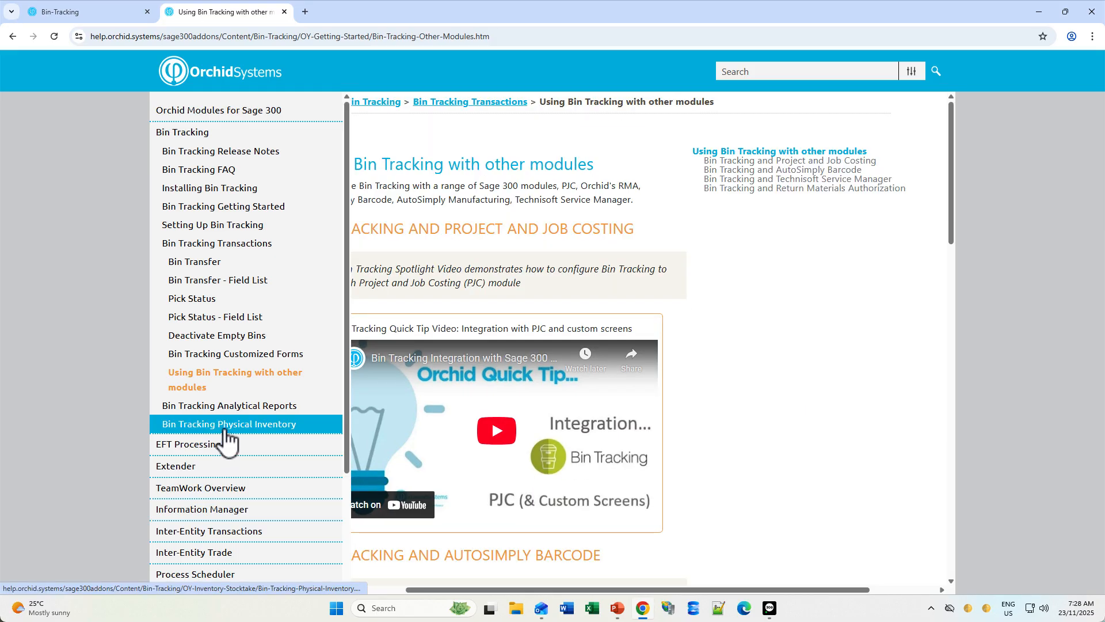
Open the Bin Tracking Physical Inventory help topic.
left_click(226, 428)
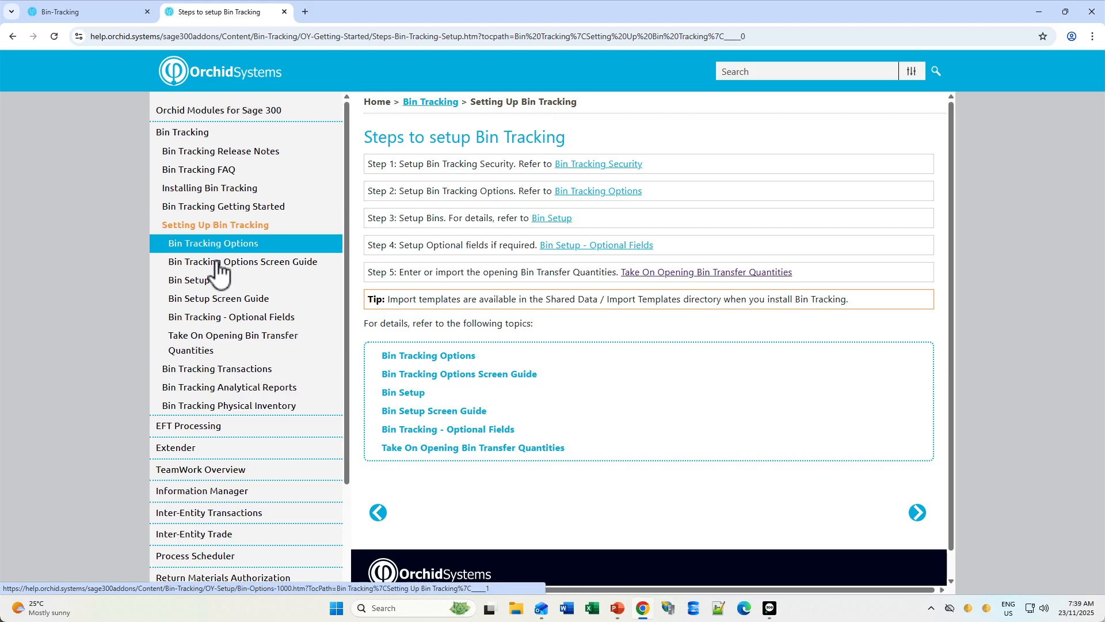
Open the Take On Opening Bin Transfer Quantities help topic and read its procedures for taking on opening stock balances.
left_click(211, 343)
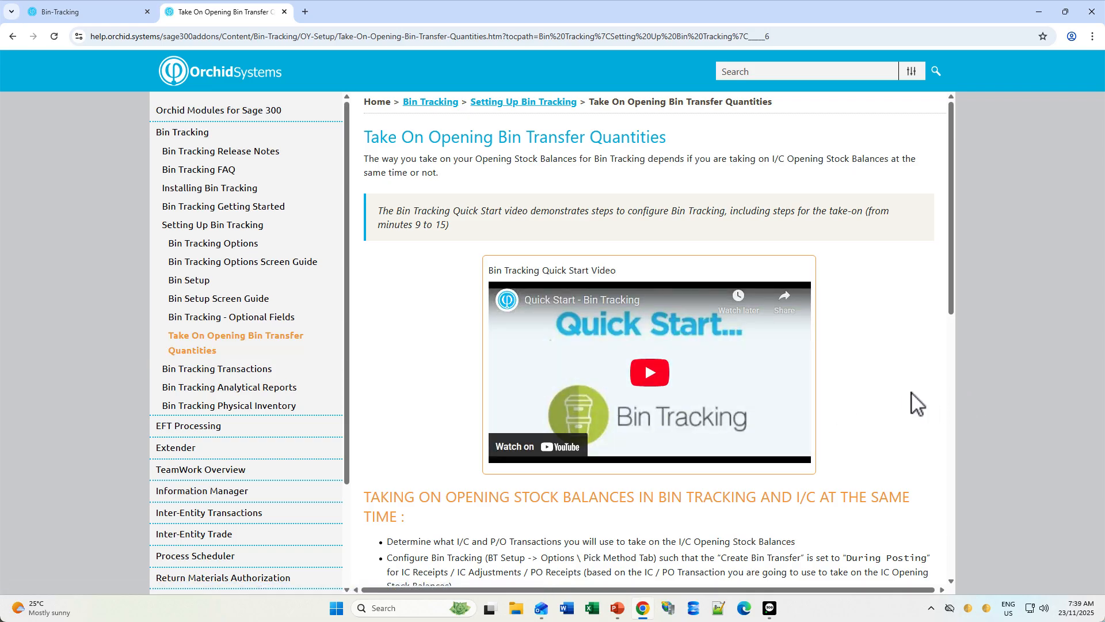
scroll(915, 405, "down", 2)
scroll(901, 403, "down", 1)
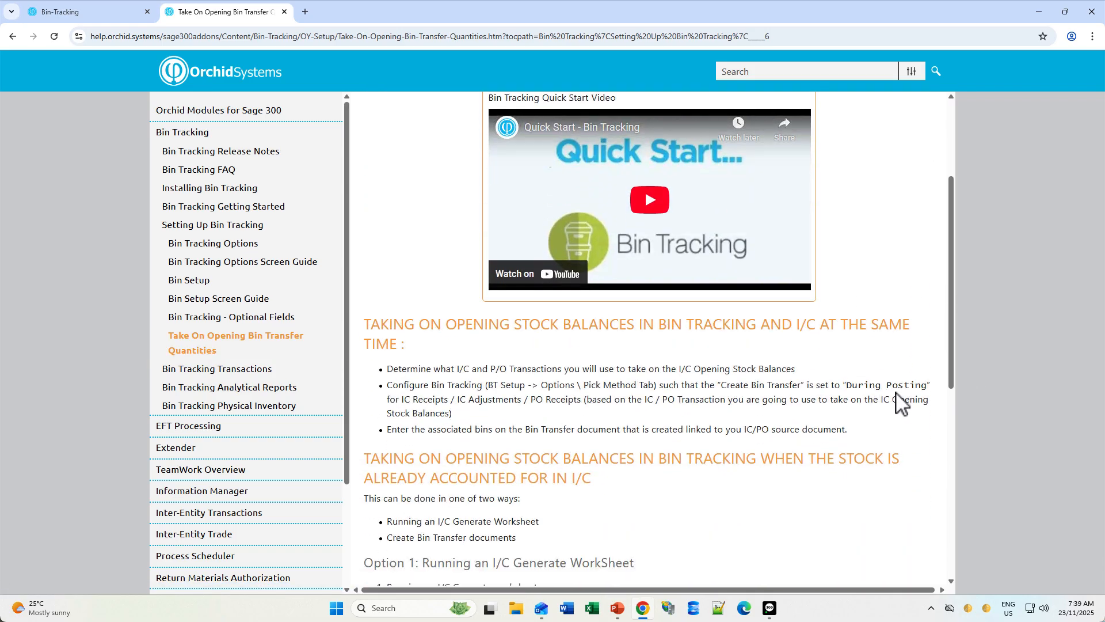
scroll(901, 403, "down", 1)
scroll(901, 403, "down", 1)
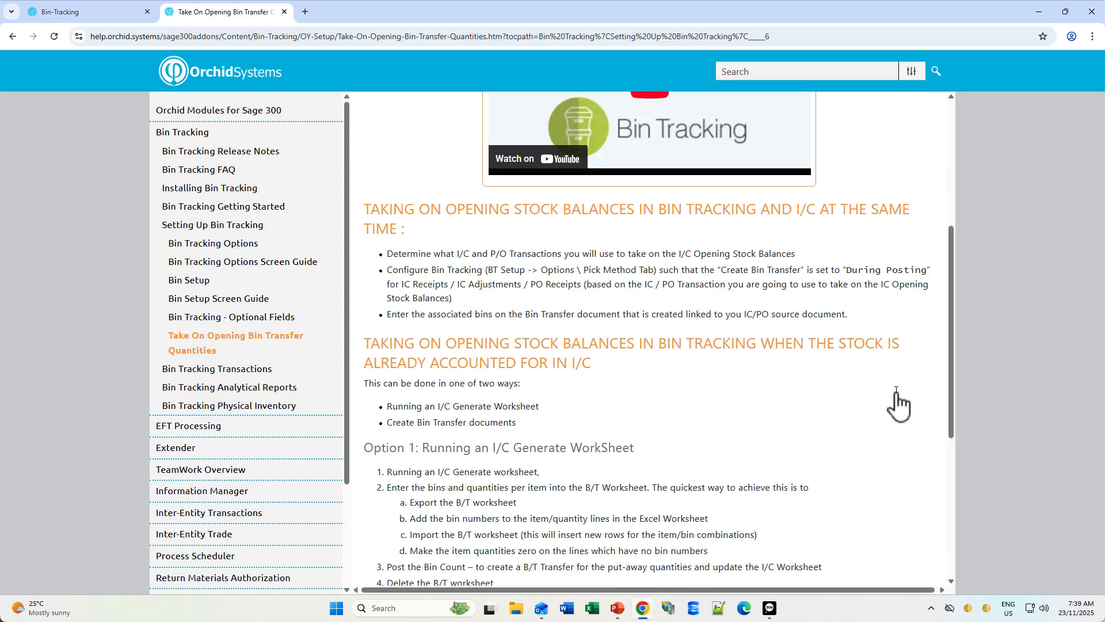
scroll(901, 403, "down", 1)
scroll(901, 403, "down", 1)
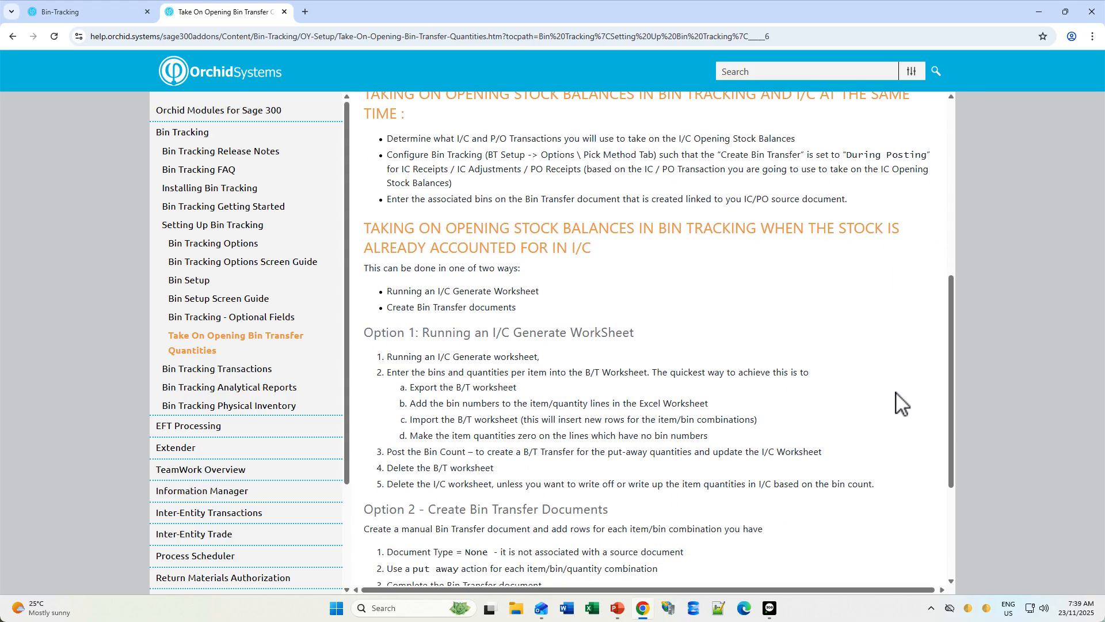
scroll(900, 403, "down", 1)
scroll(900, 403, "down", 3)
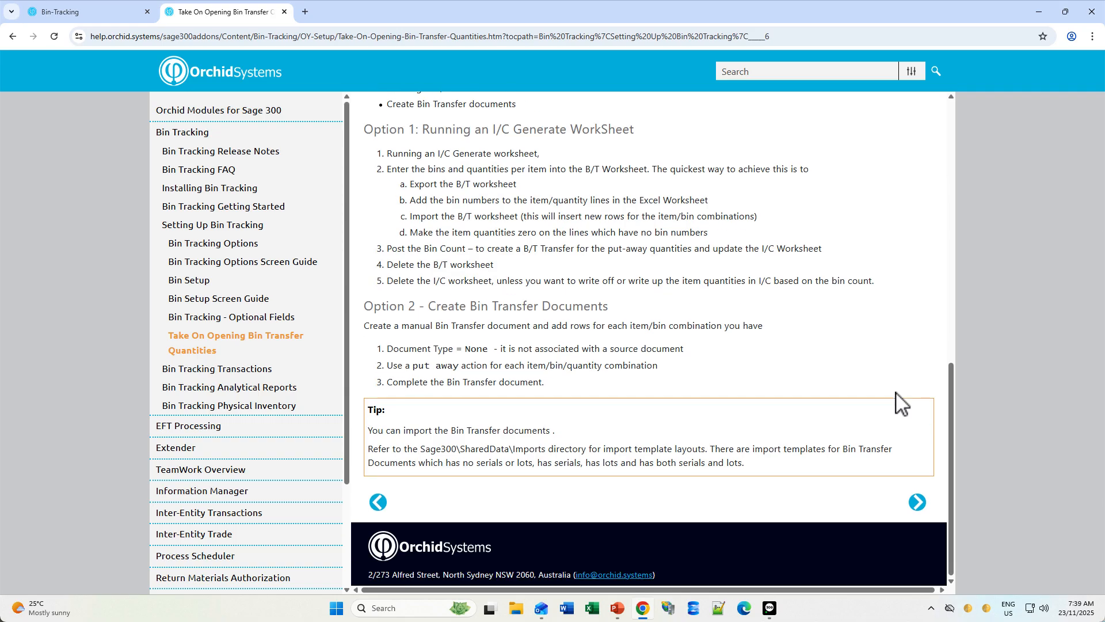
scroll(901, 402, "up", 10)
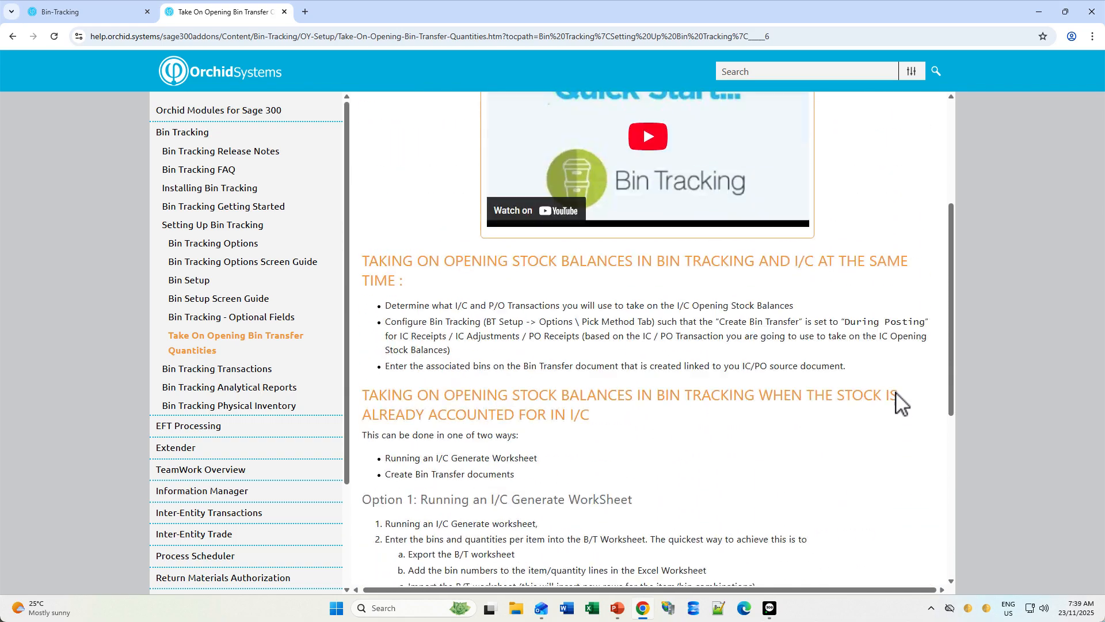
scroll(901, 403, "up", 1)
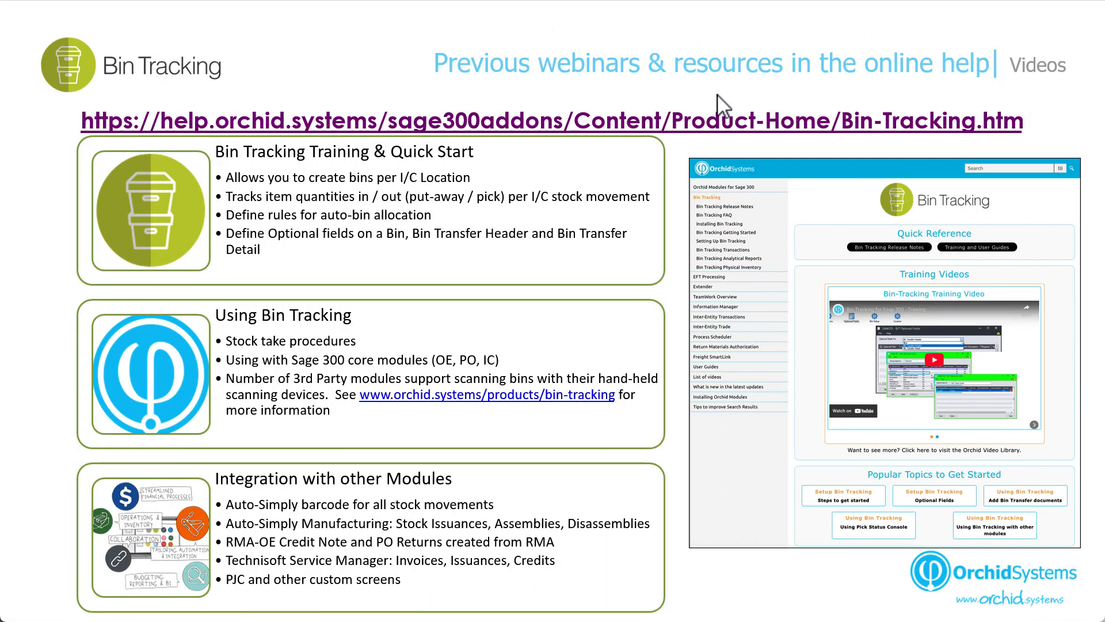
left_click(717, 95)
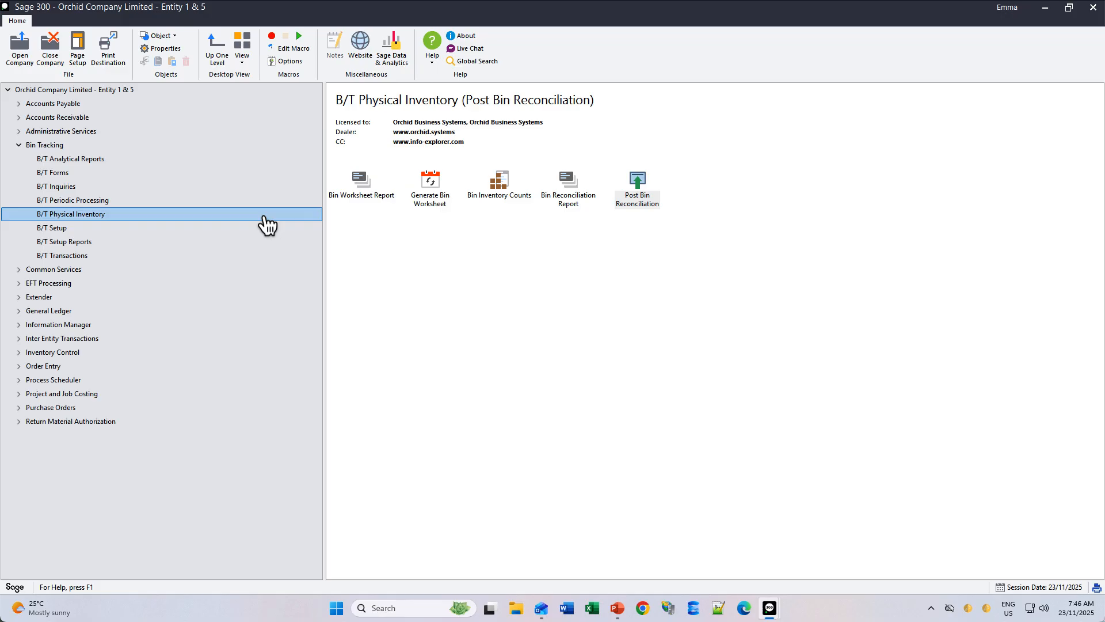
Open Generate Bin Worksheet, examine its range and inclusion options, and close it without generating a worksheet.
double_click(433, 191)
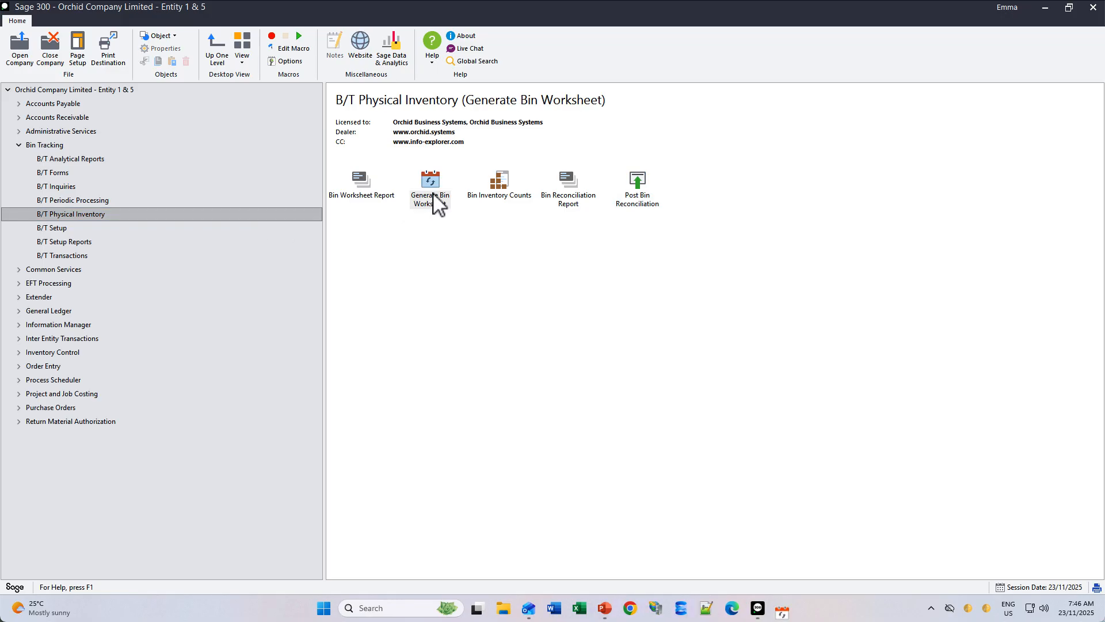
left_click(494, 267)
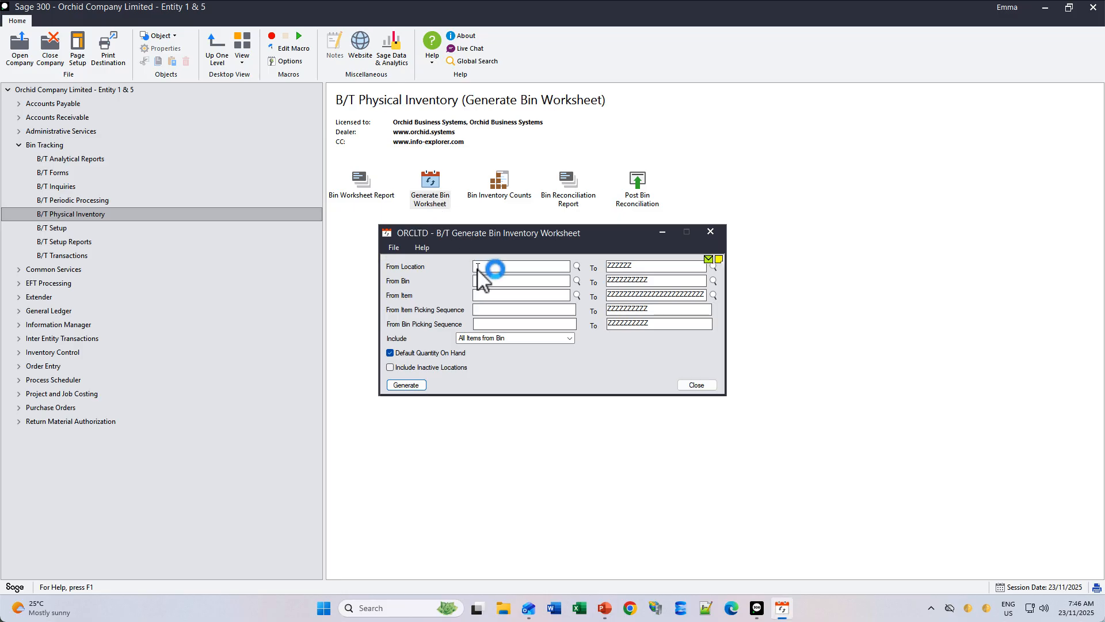
left_click(476, 283)
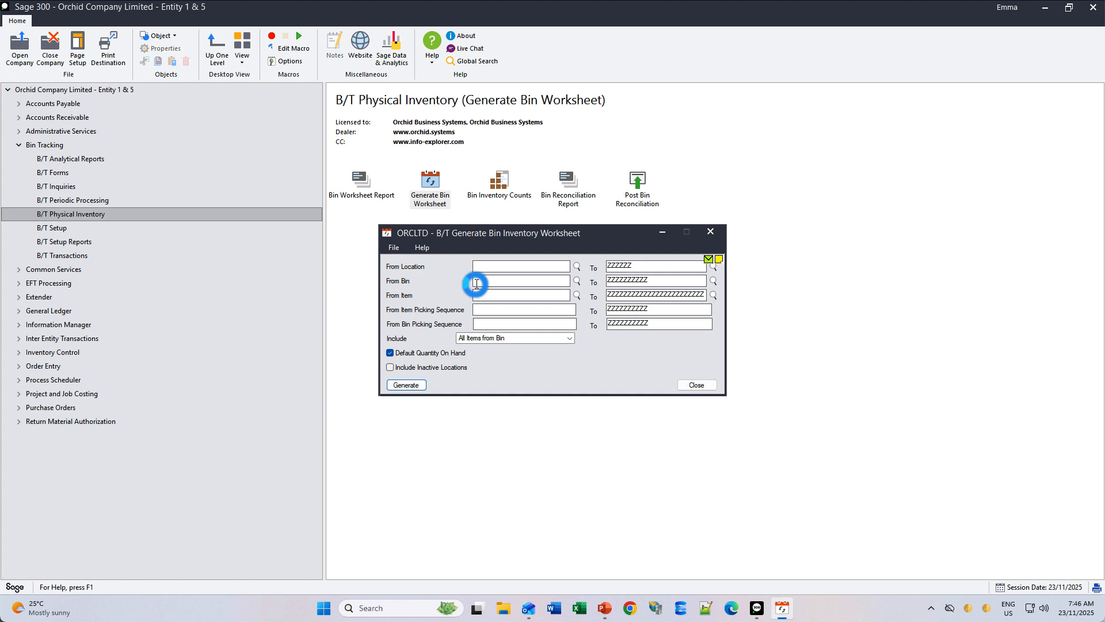
left_click(696, 385)
Open Bin Inventory Counts, examine the bin count lines for location 1, and close the window.
left_click(502, 196)
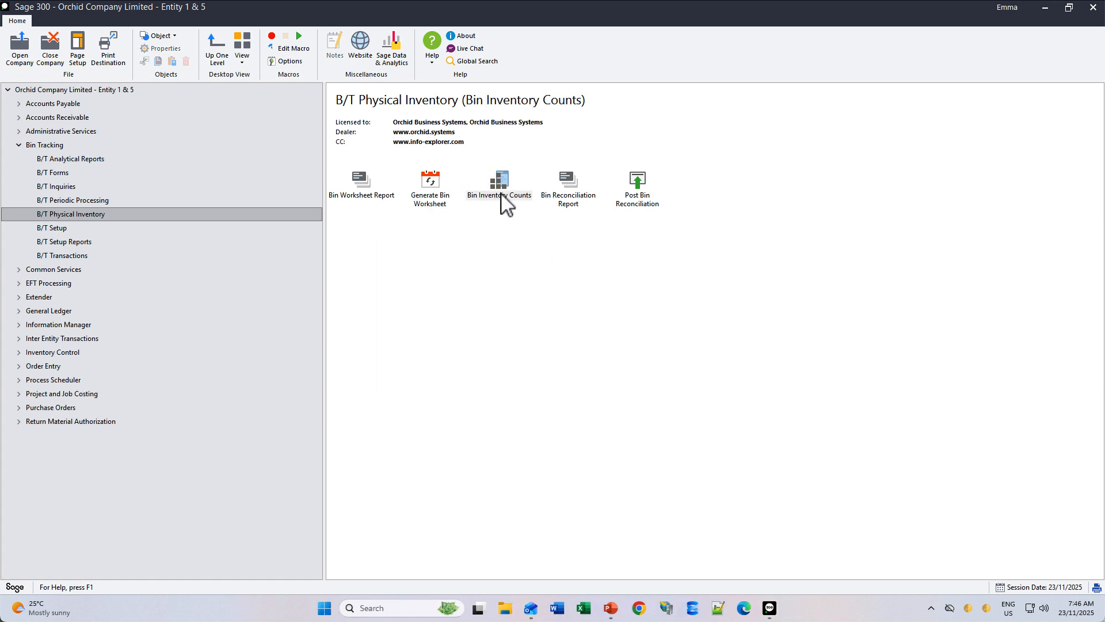
double_click(501, 196)
left_click(446, 225)
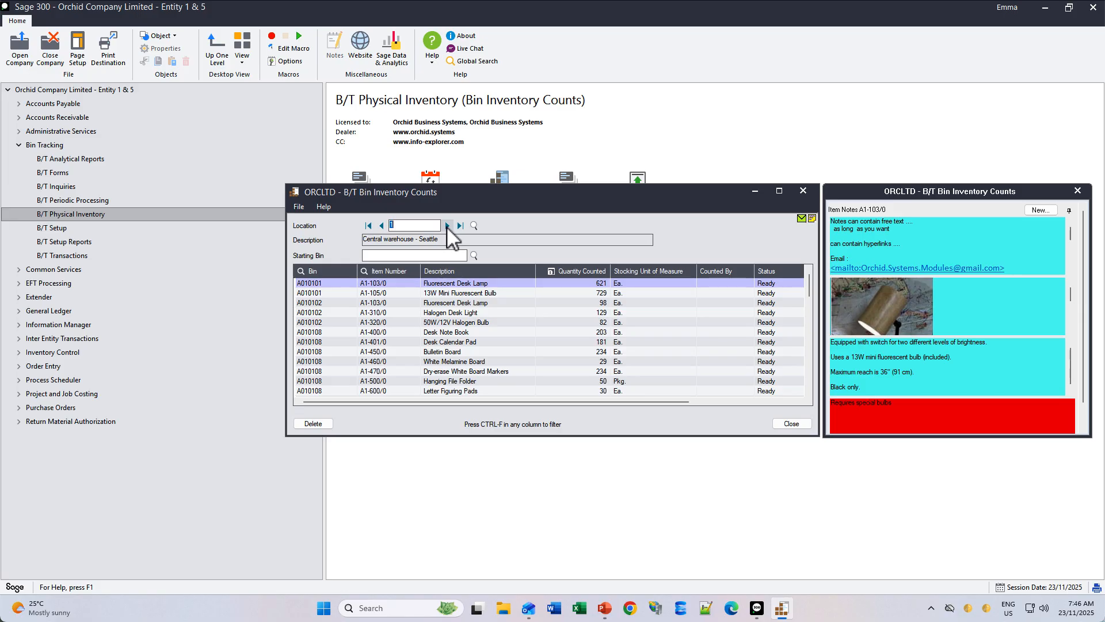
left_click(443, 283)
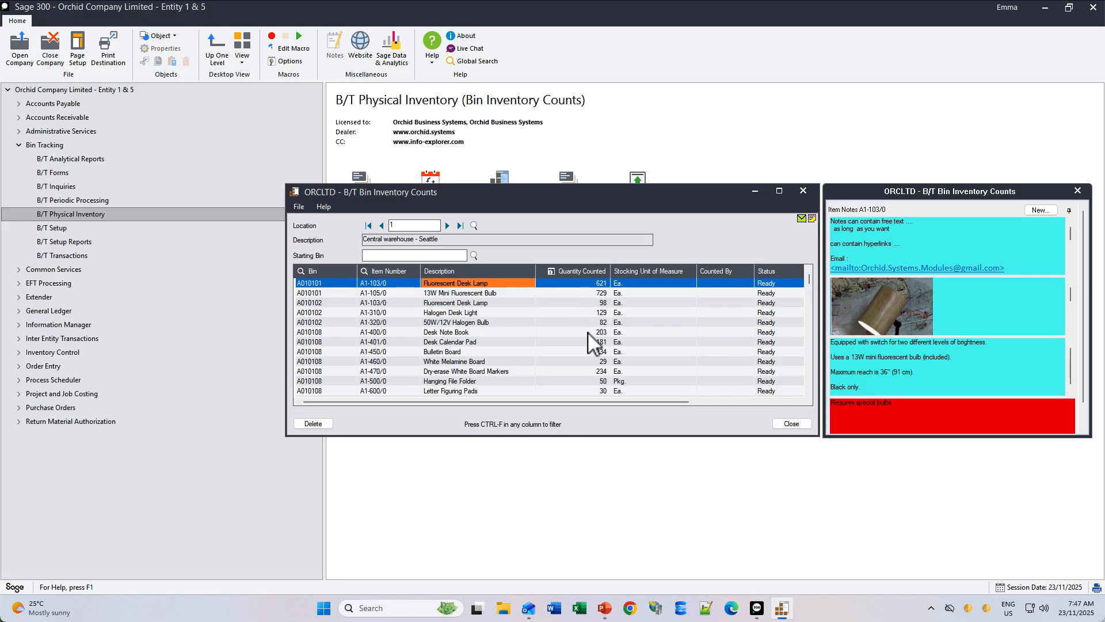
left_click(801, 191)
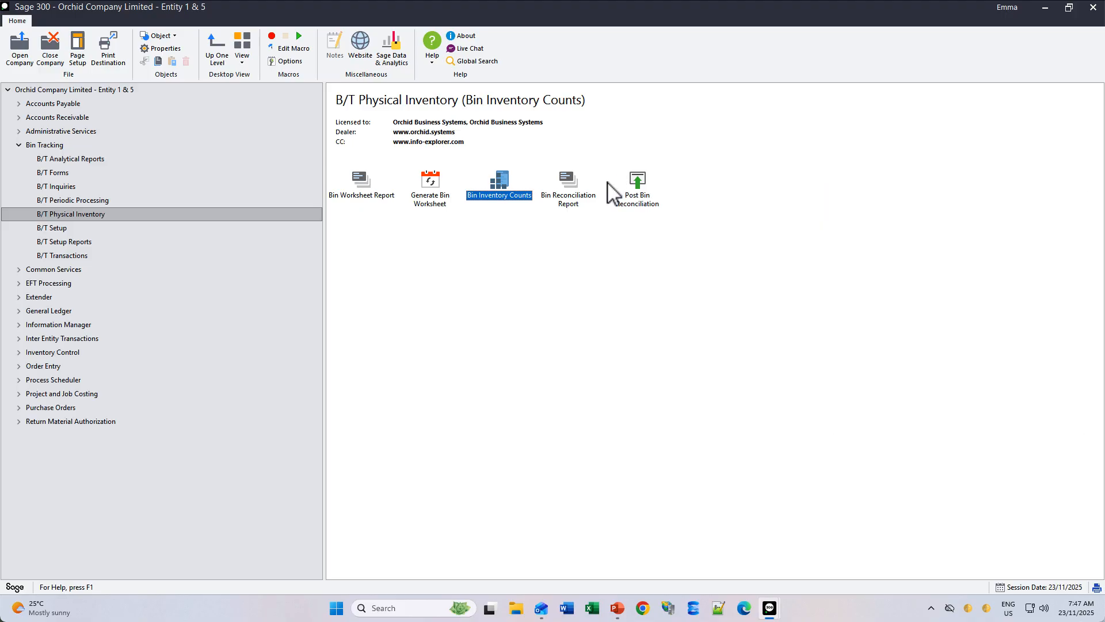
Open Post Bin Reconciliation, set the location range from 1 to 1, and bring up the worksheet posting options.
double_click(636, 185)
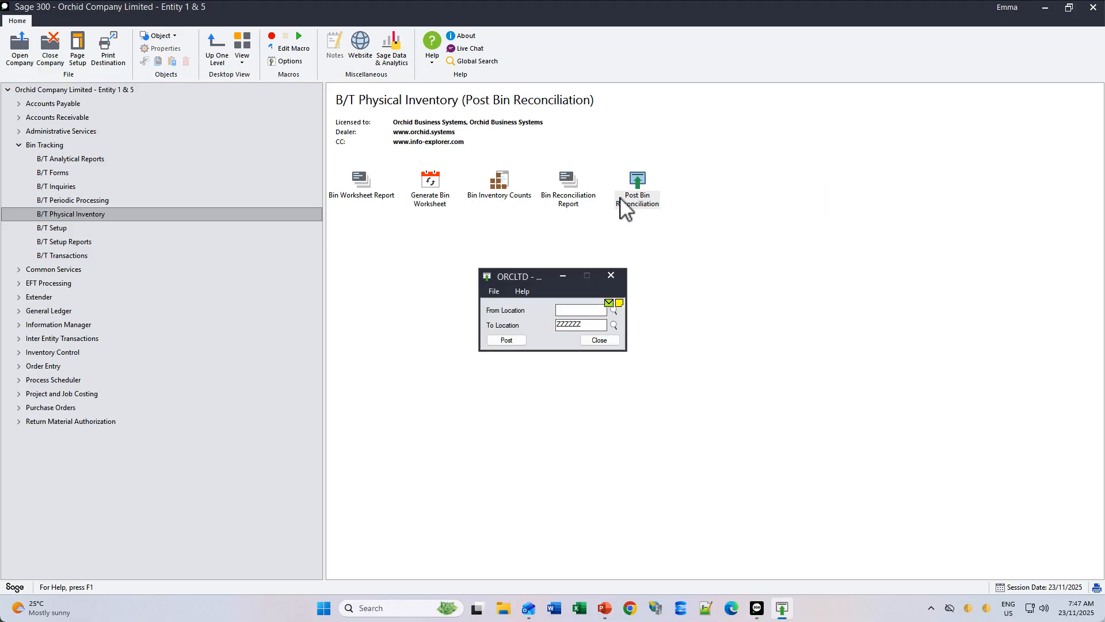
left_click(575, 310)
type("1")
key("Tab")
type("1")
key("Tab")
left_click(503, 340)
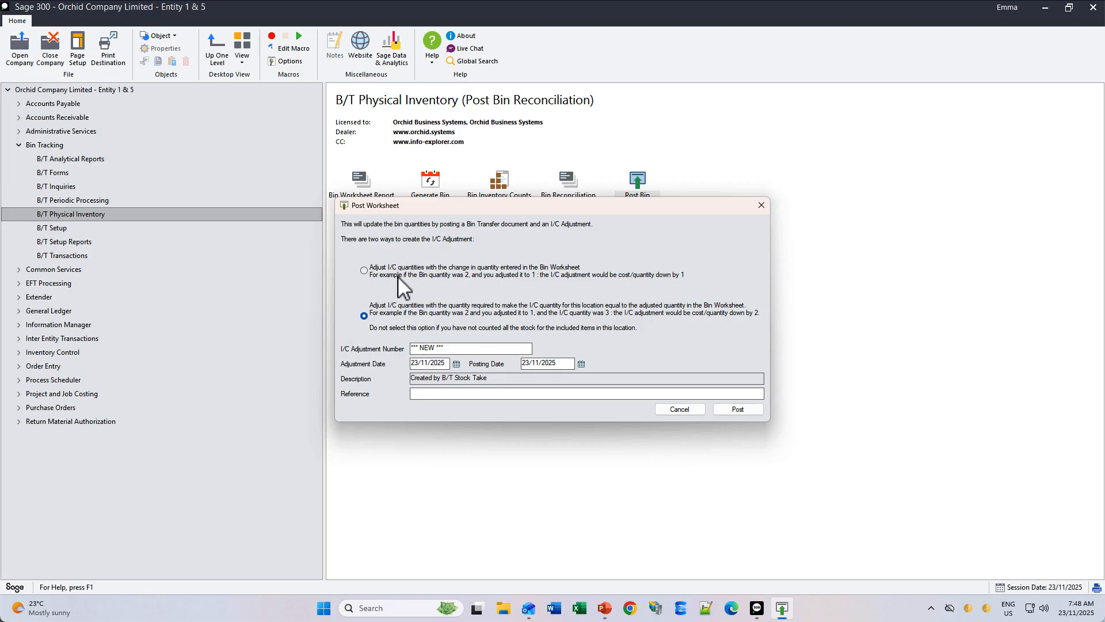
Open the Bin Tracking setup options and show the Stock Take settings.
left_click(60, 229)
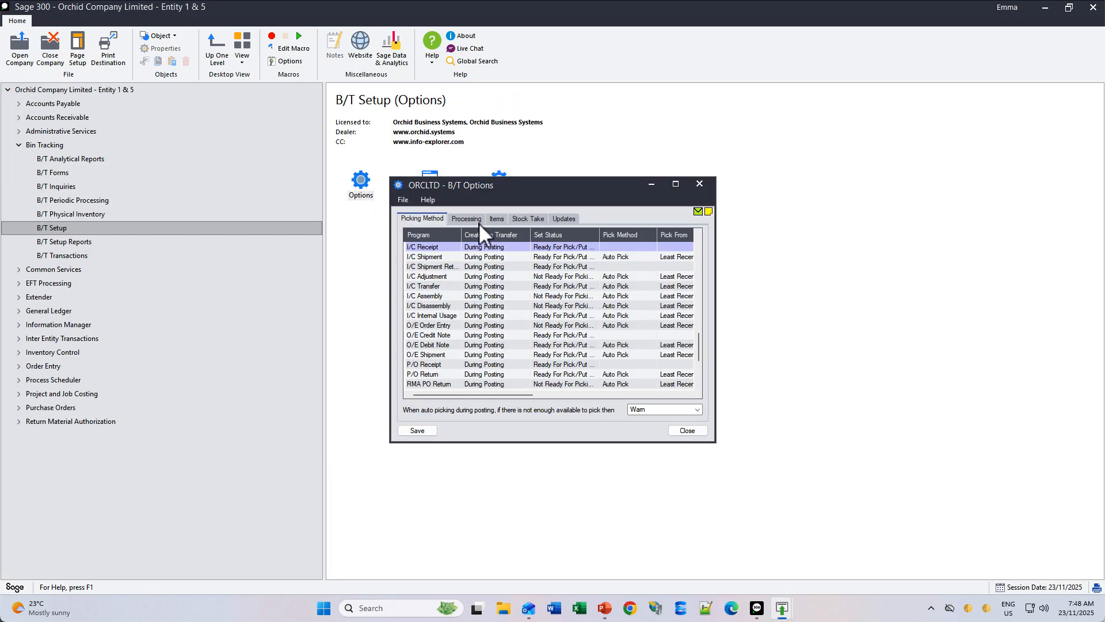
left_click(529, 219)
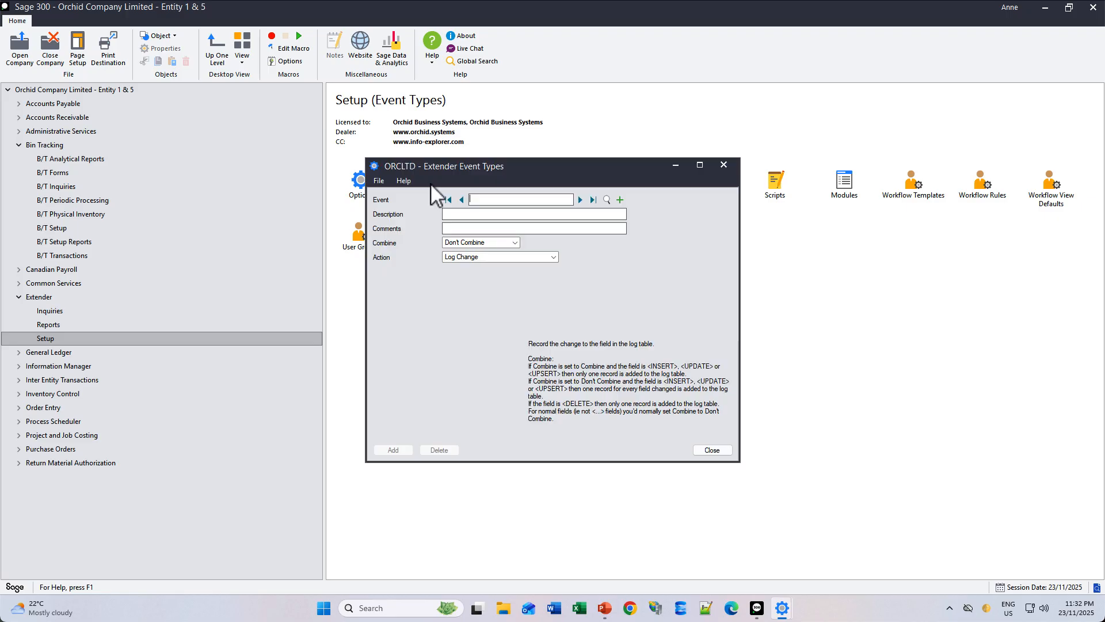
Load the LOG event in Extender Event Types and examine its available Action and Combine choices without changing them.
left_click(606, 200)
left_click(509, 309)
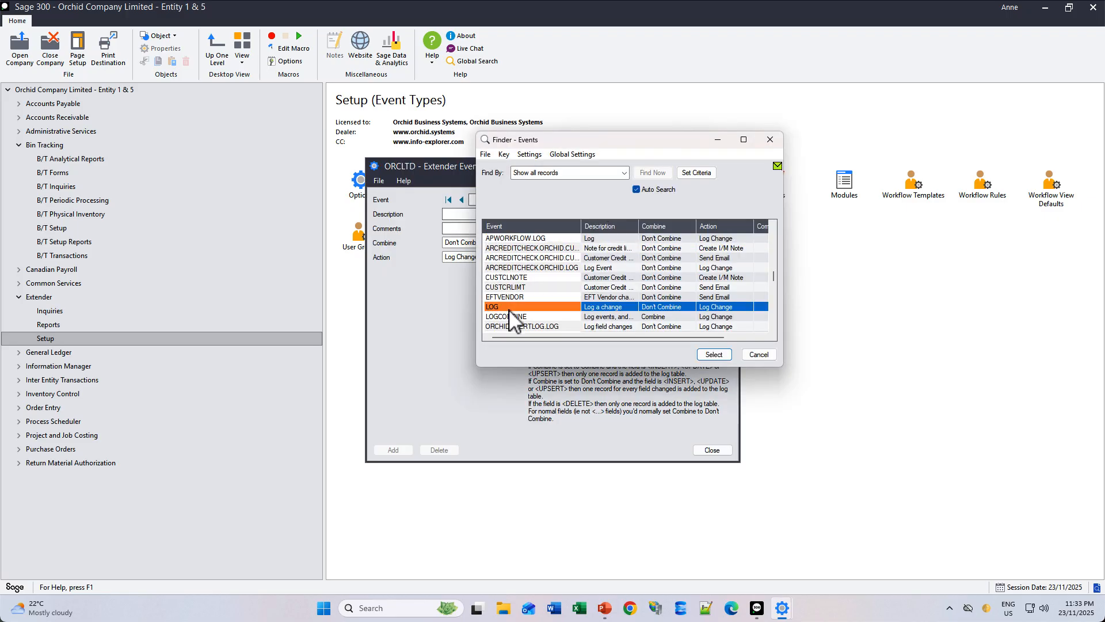
left_click(714, 355)
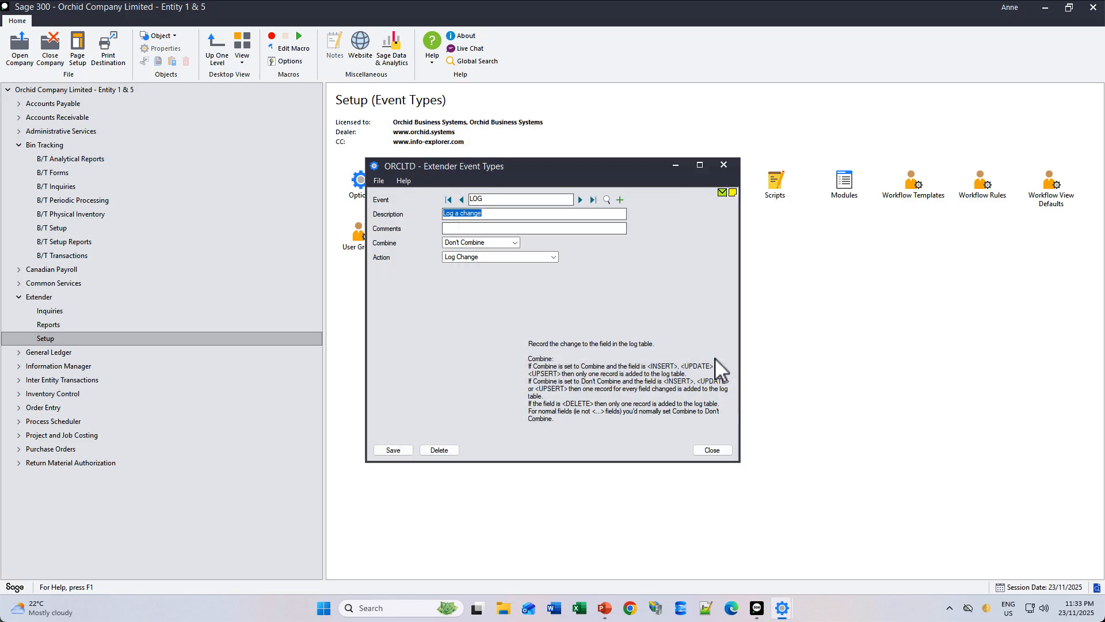
left_click(554, 257)
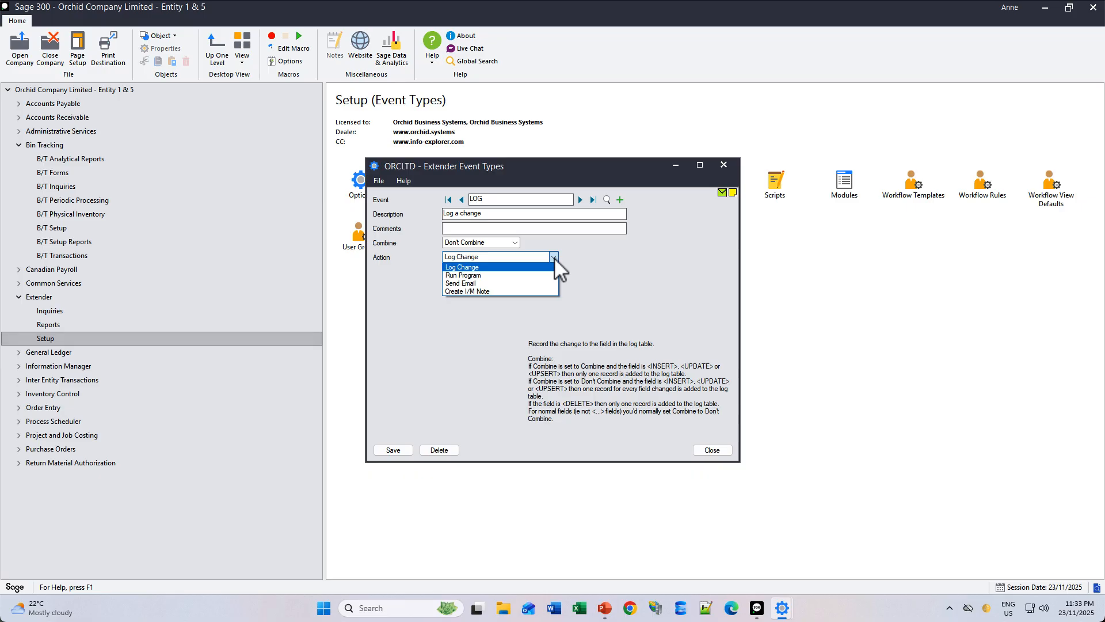
left_click(555, 257)
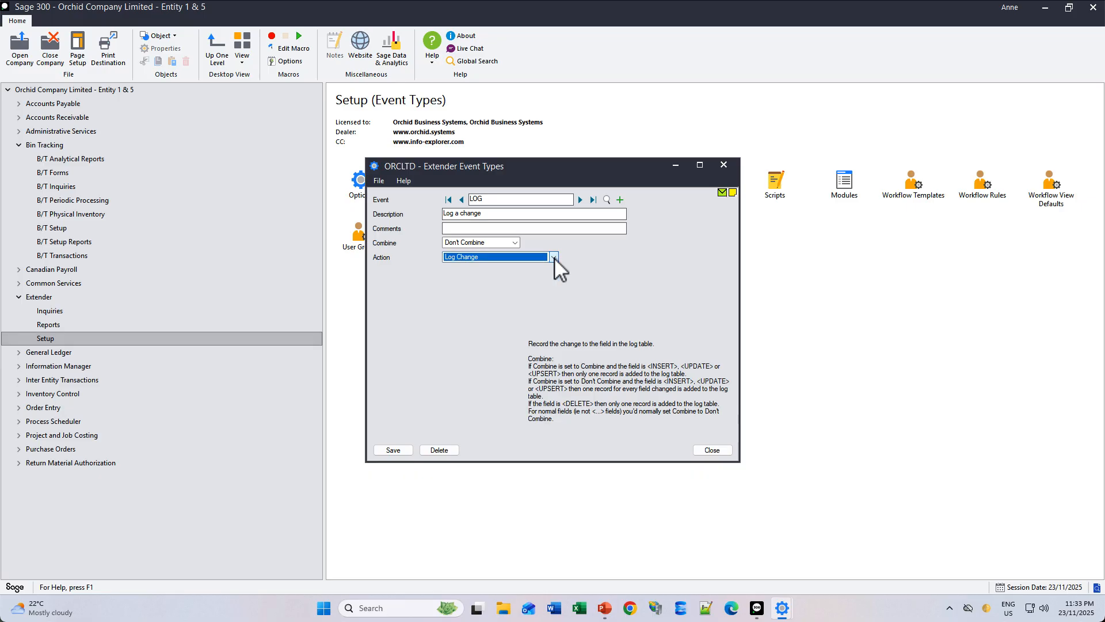
left_click(514, 244)
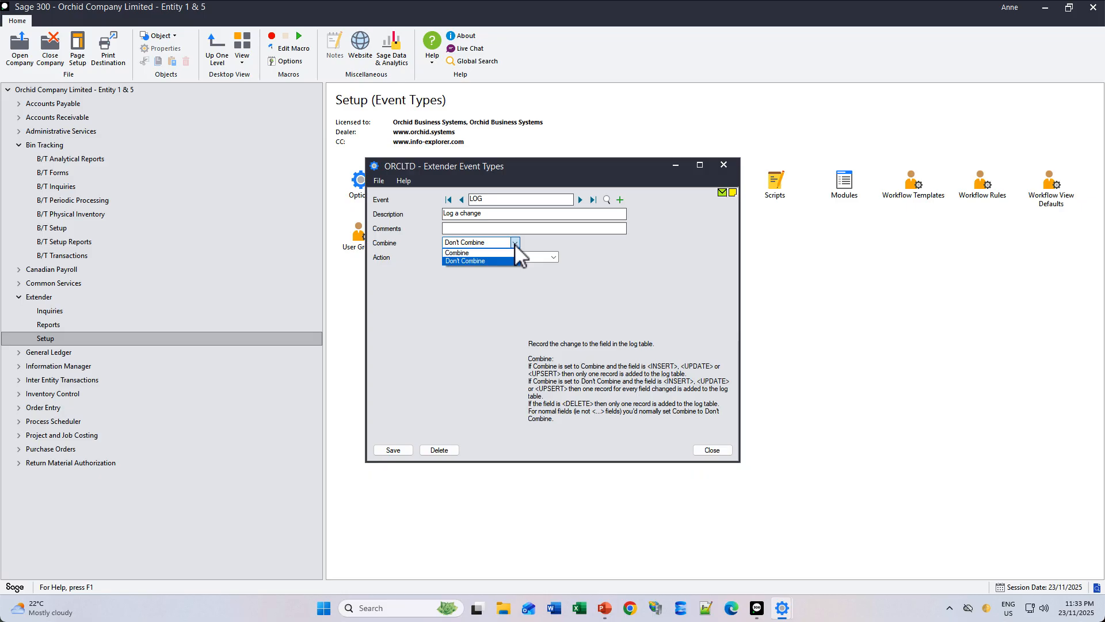
left_click(514, 243)
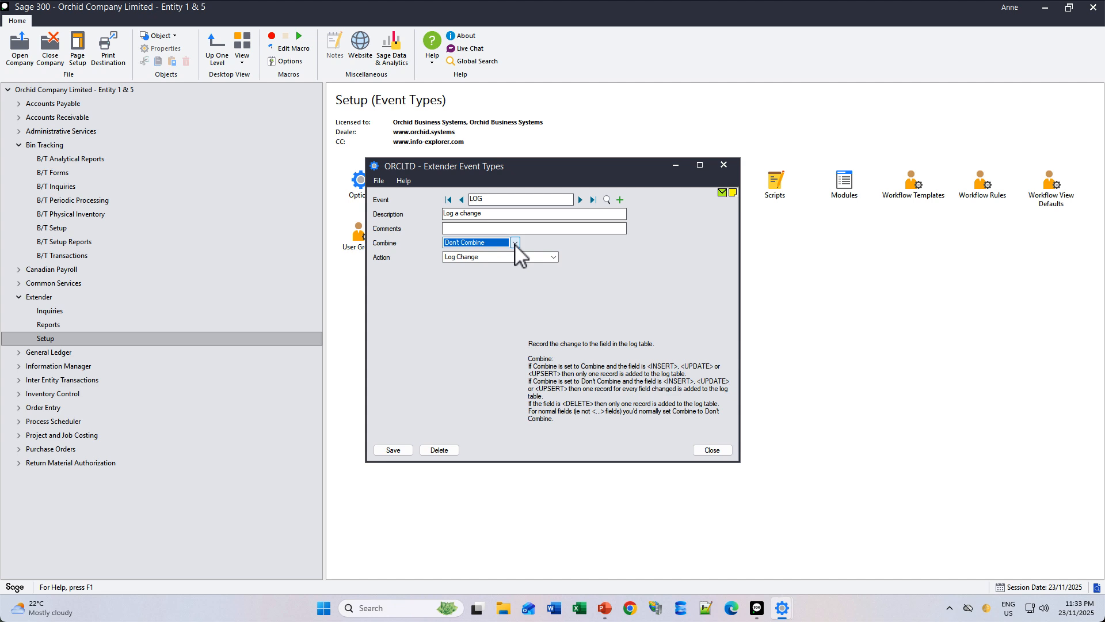
Display the LOGCOMBINE event type and close the Event Types window.
left_click(579, 199)
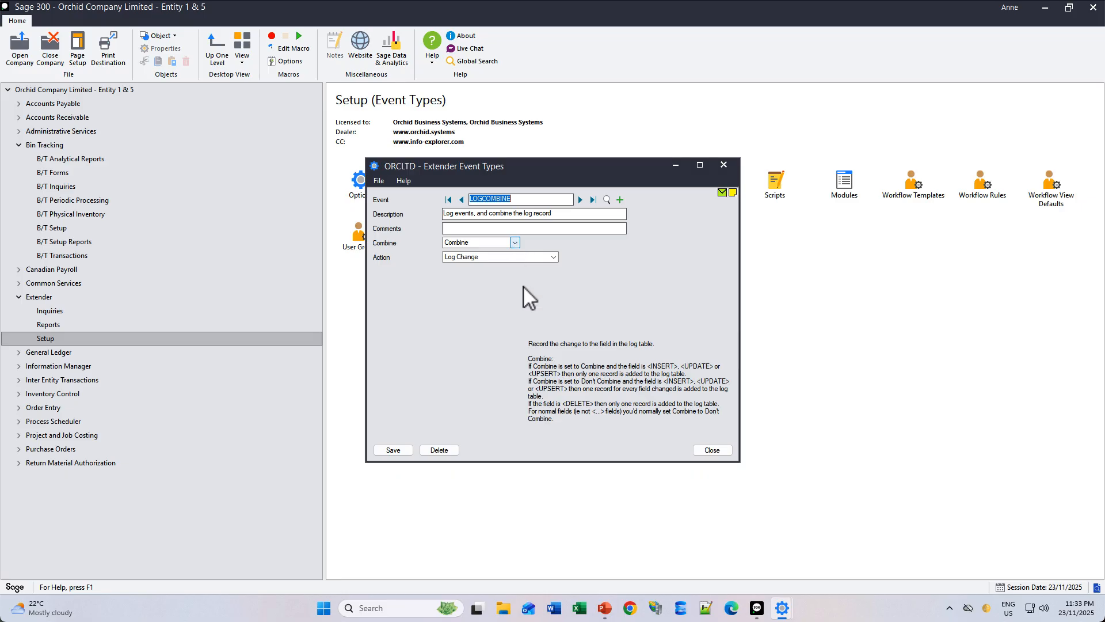
left_click(704, 452)
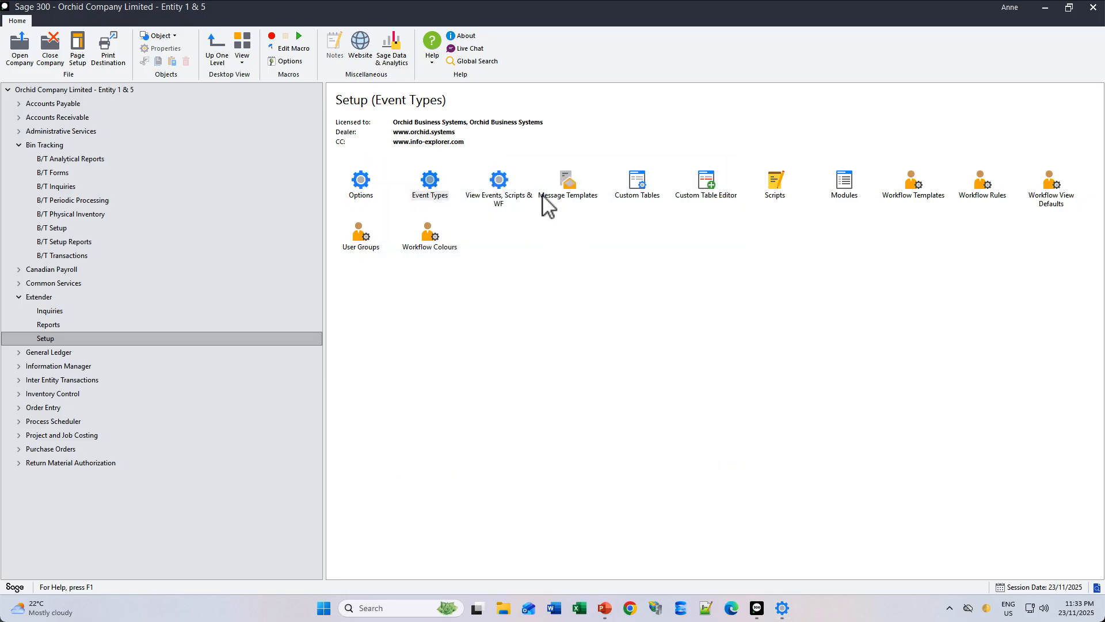
Load the OY0002 Options view in Extender View Events, Scripts and Workflow and examine its ALLOWIN, QTYCHECK and STMETH events.
left_click(499, 182)
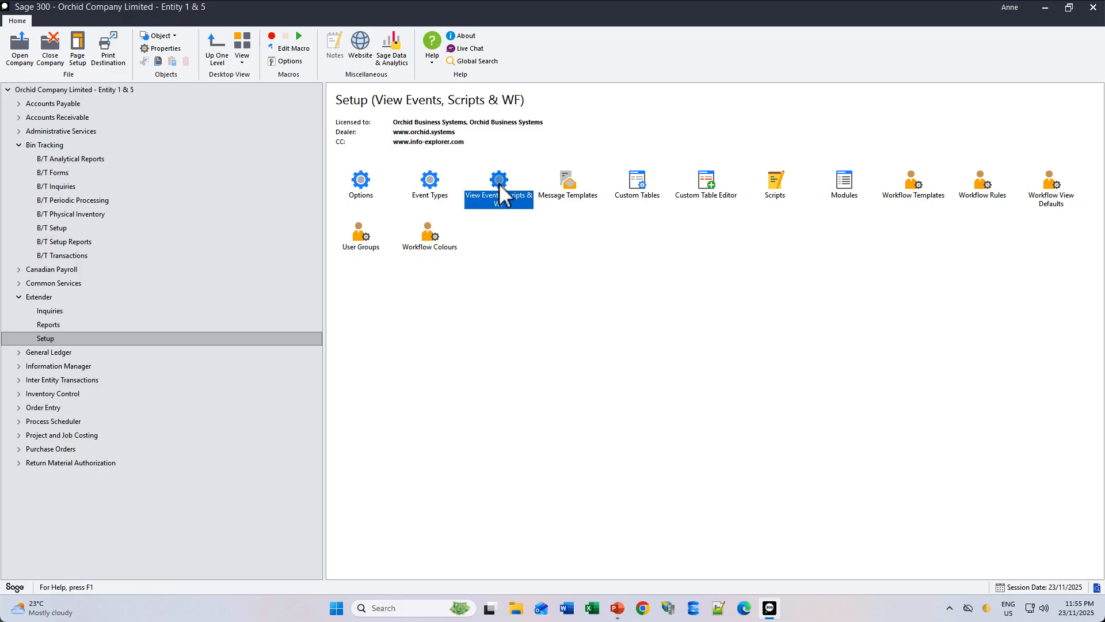
double_click(499, 183)
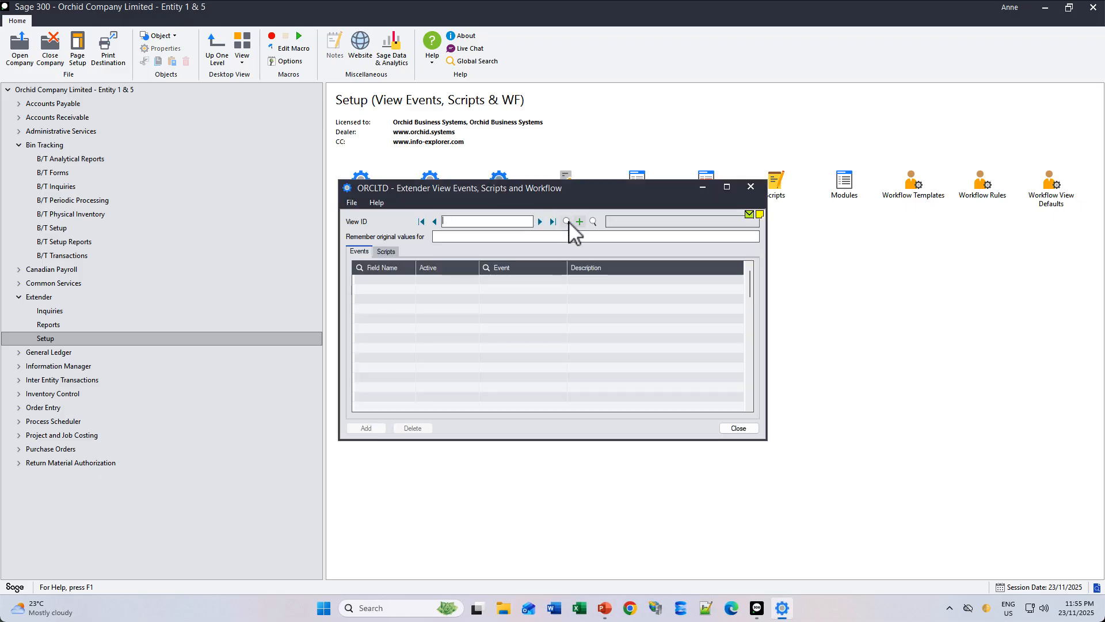
left_click(568, 223)
left_click(624, 326)
type("O")
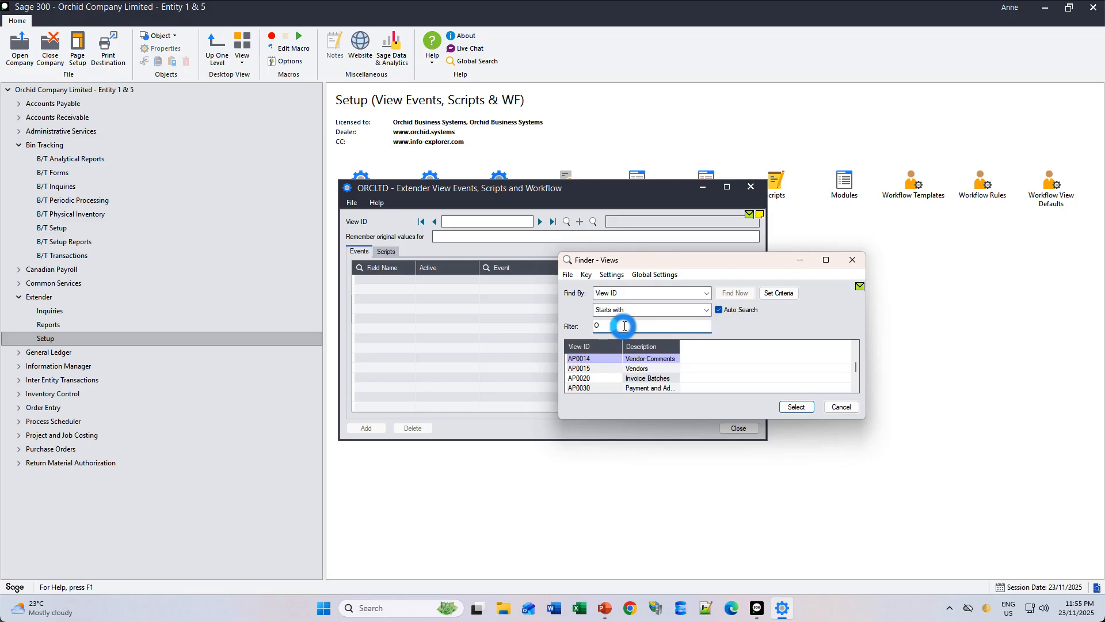
double_click(588, 381)
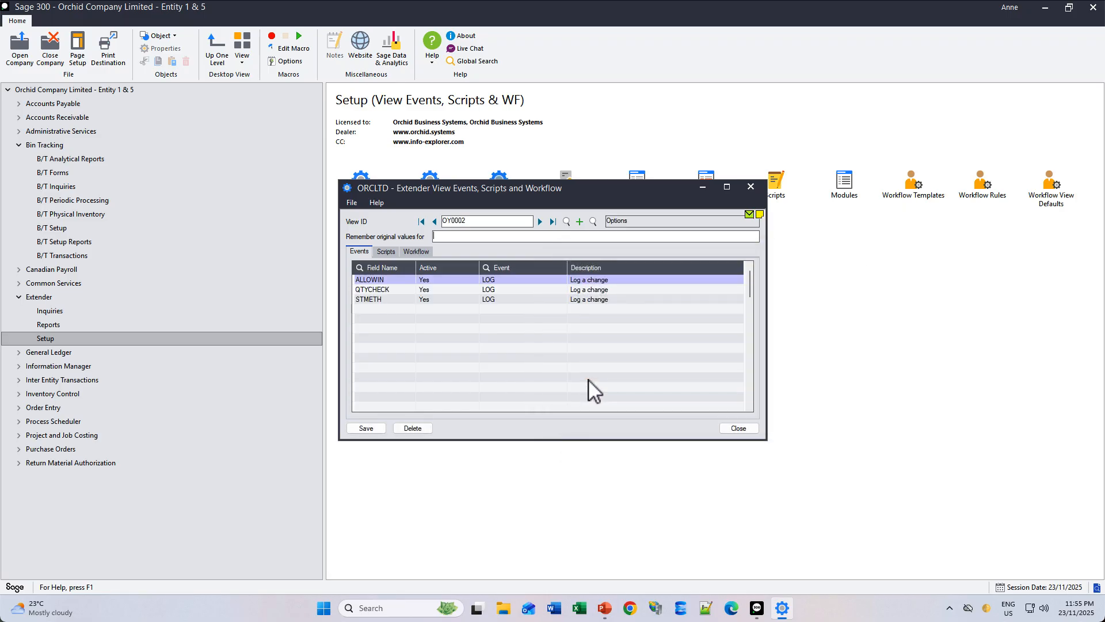
left_click(386, 280)
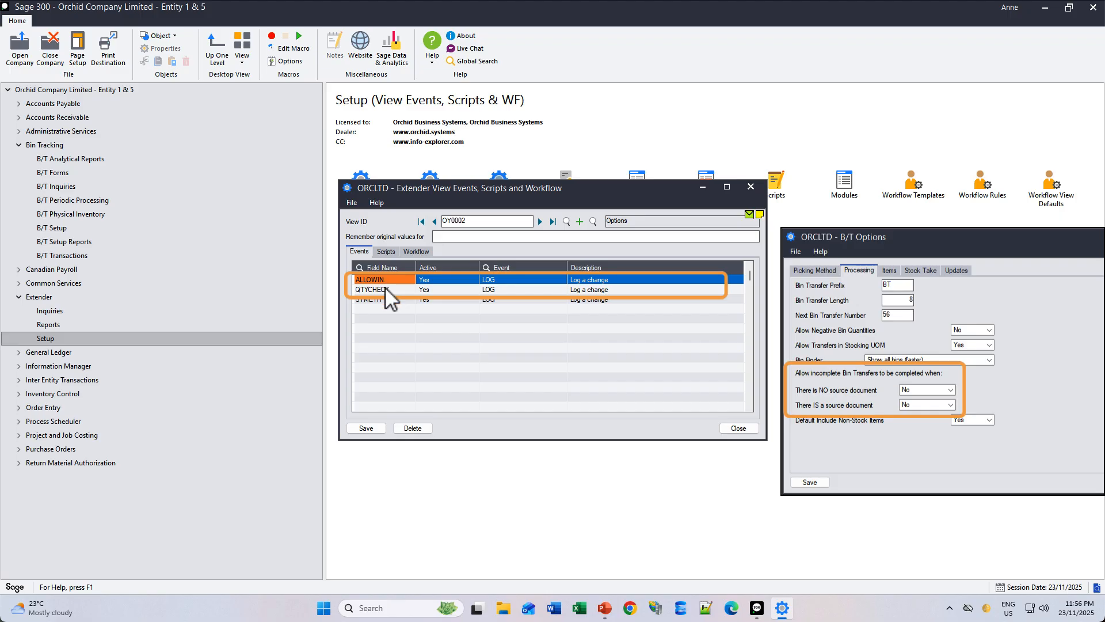
left_click(385, 291)
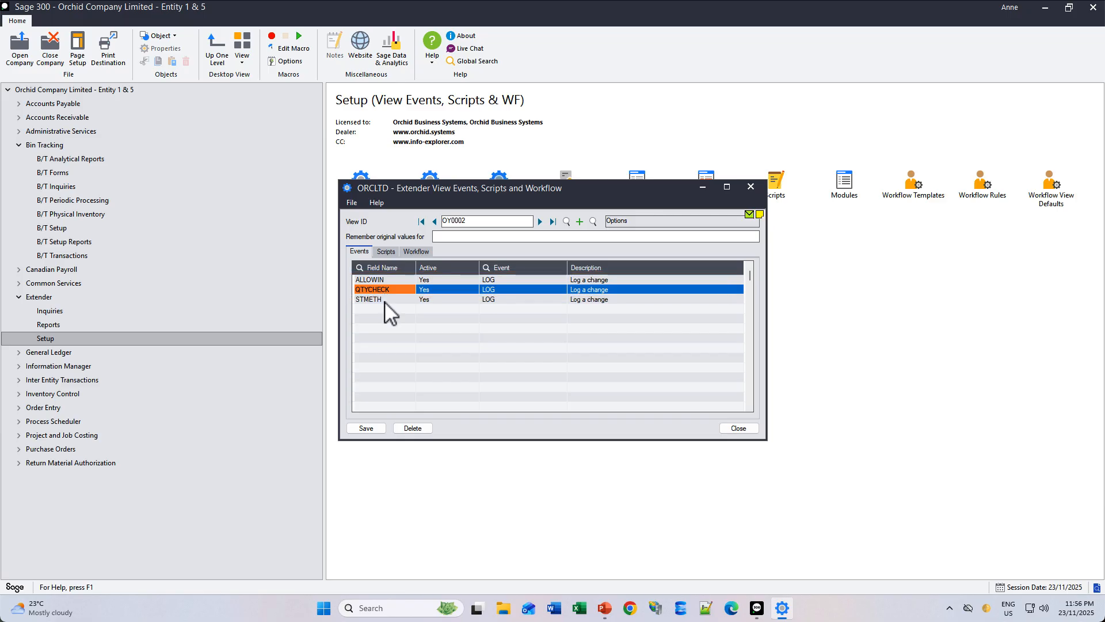
left_click(384, 300)
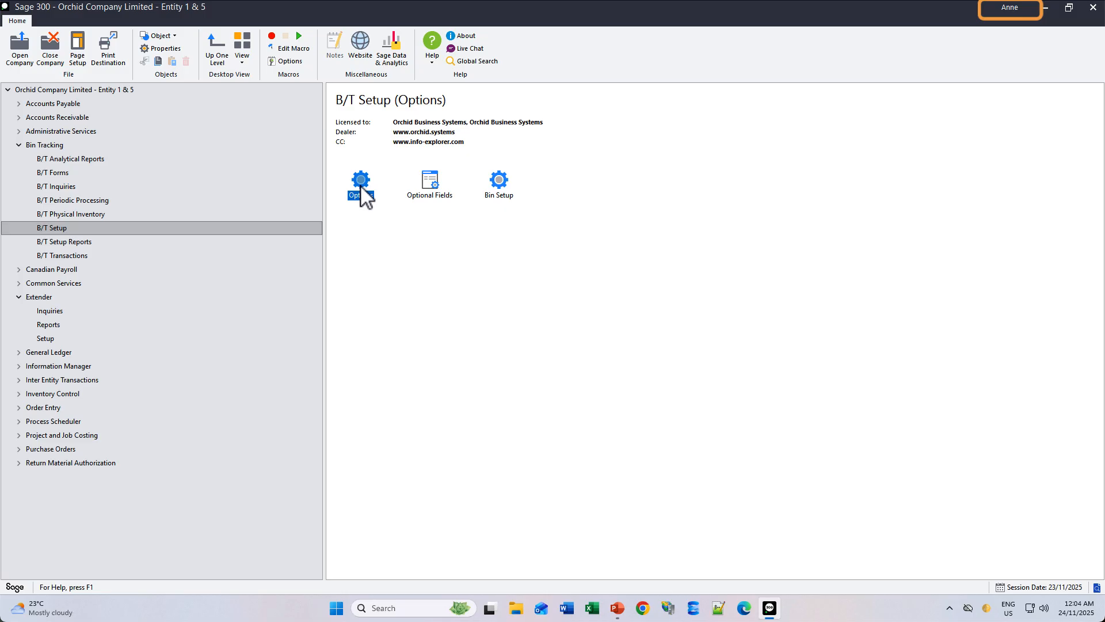
In the Bin Tracking processing options, set incomplete Bin Transfer completion to Yes without a source document and Warn with one.
double_click(361, 196)
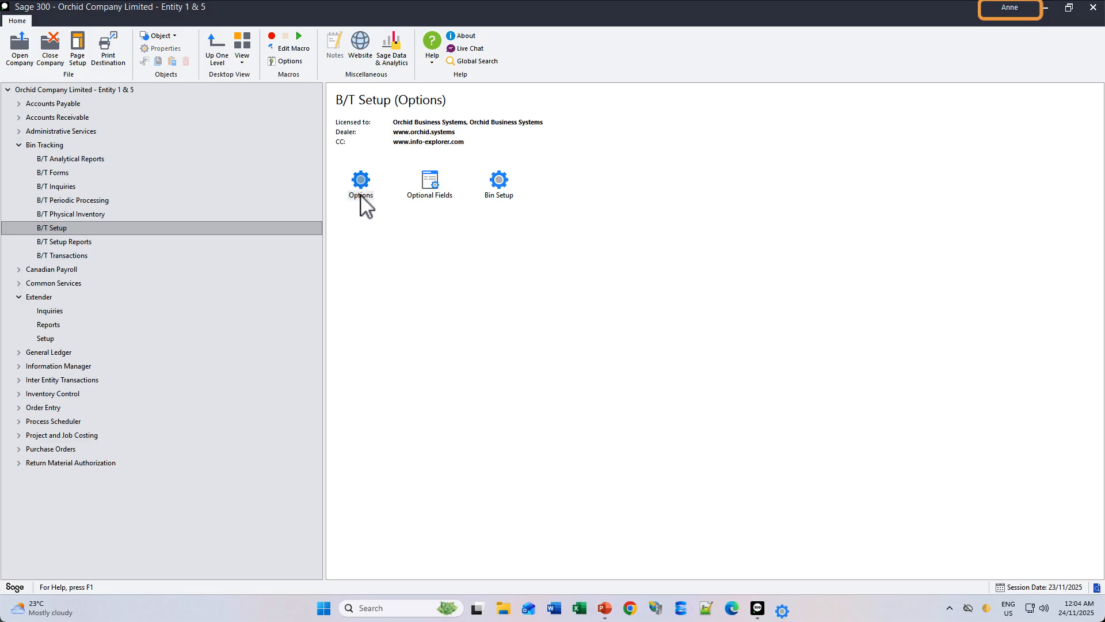
left_click(319, 219)
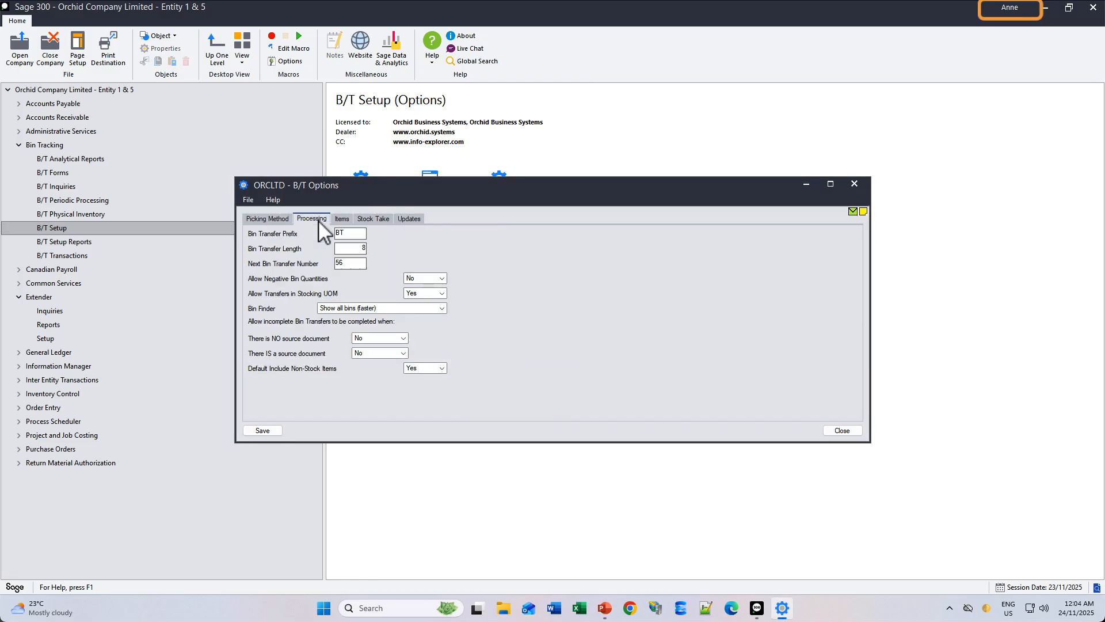
left_click(403, 339)
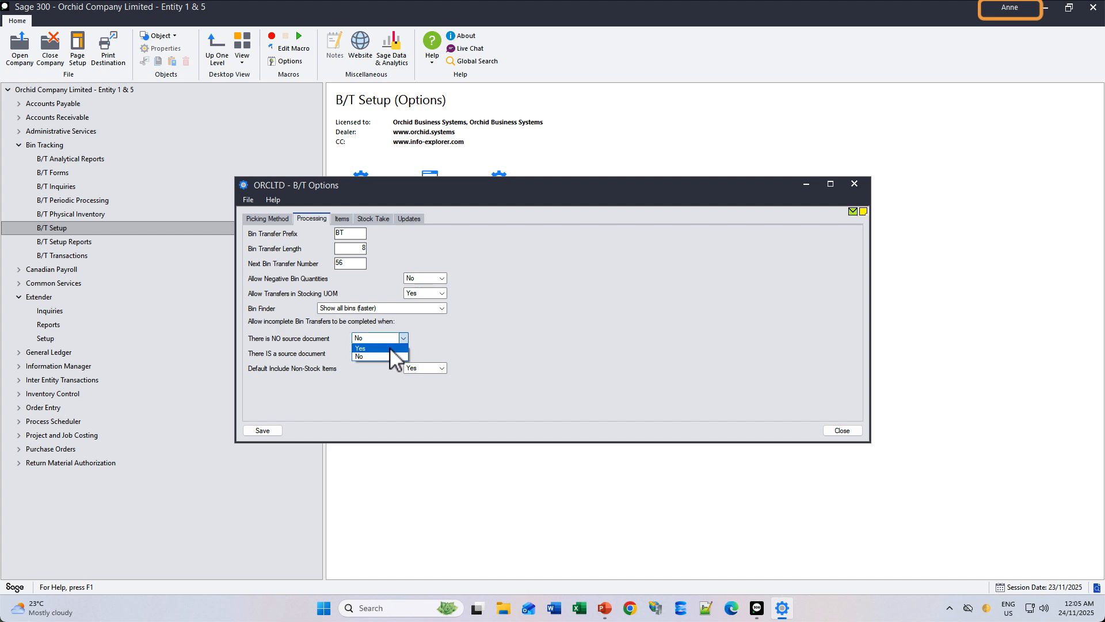
left_click(388, 348)
left_click(403, 354)
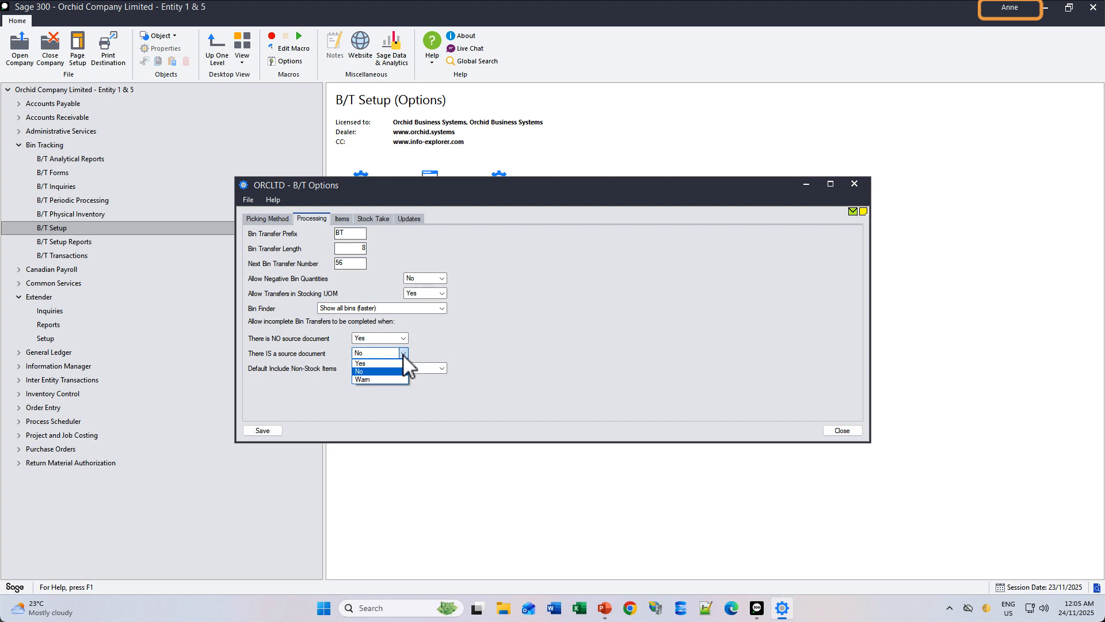
left_click(370, 381)
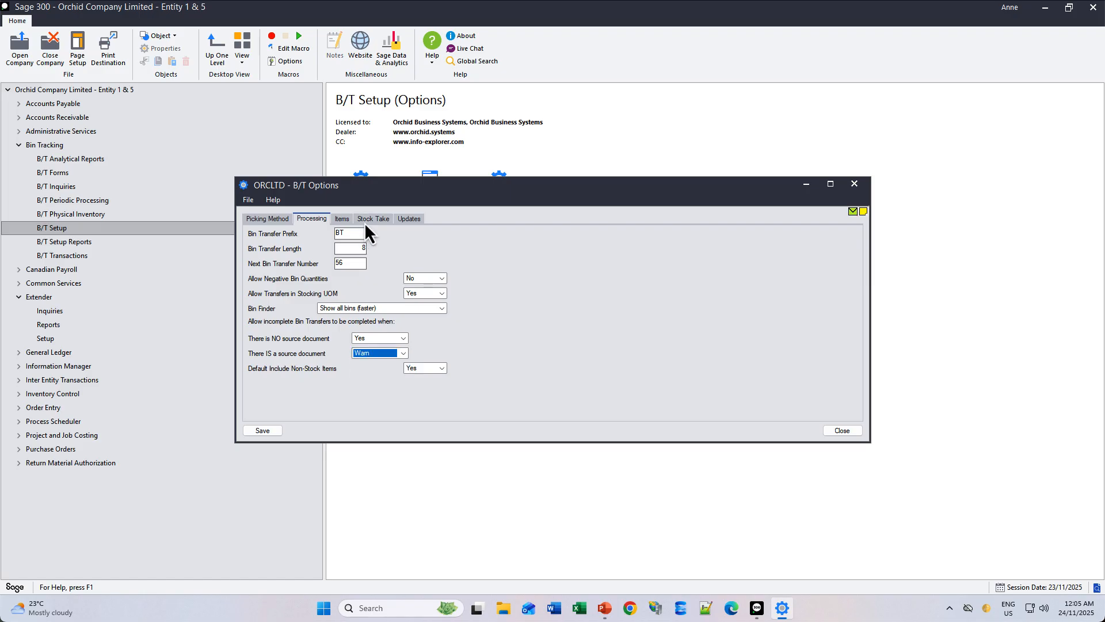
Set the Stock Take option to adjust I/C quantities with the change in quantity entered in the Bin Worksheet, and save the options.
left_click(368, 219)
left_click(271, 276)
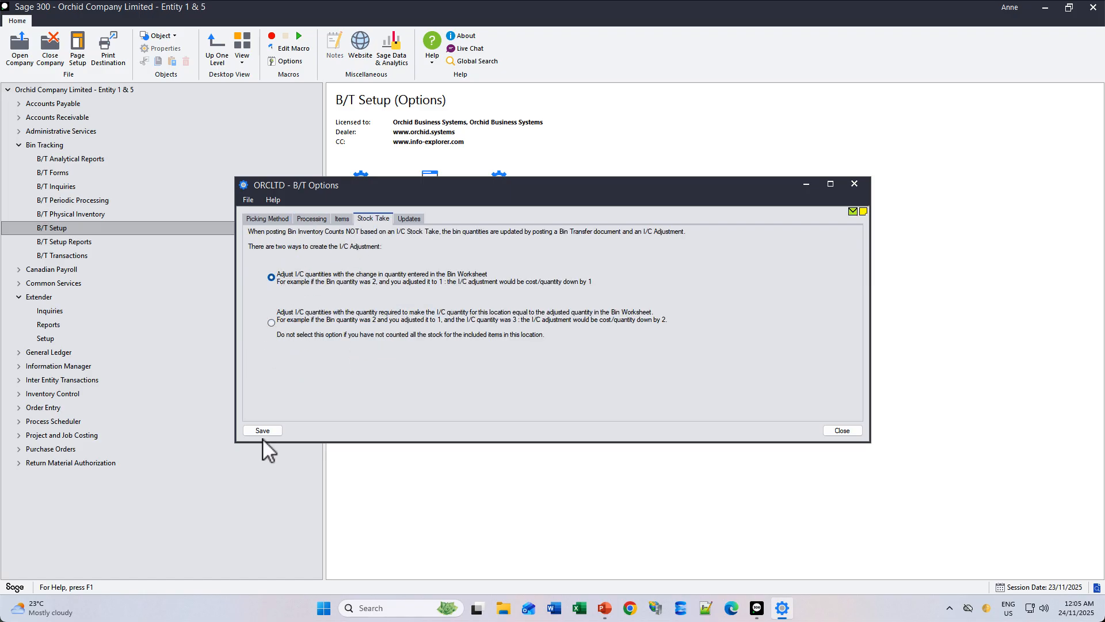
left_click(261, 431)
left_click(842, 430)
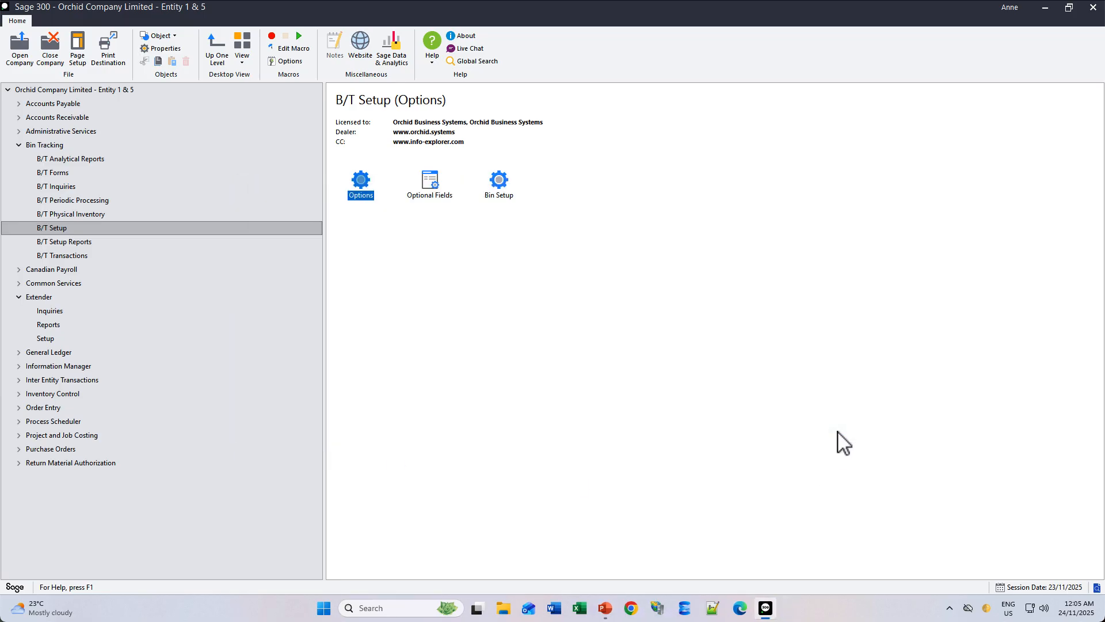
Open the Extender Log inquiry and examine the old and new values recorded for STMETH, QTYCHECK and ALLOWIN.
left_click(52, 312)
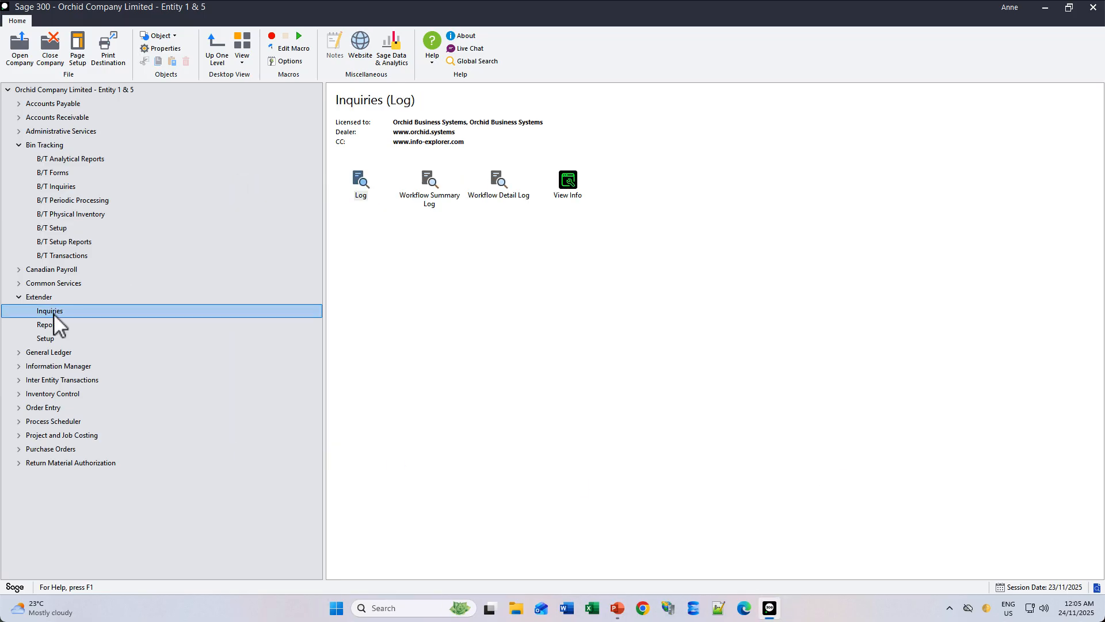
double_click(357, 186)
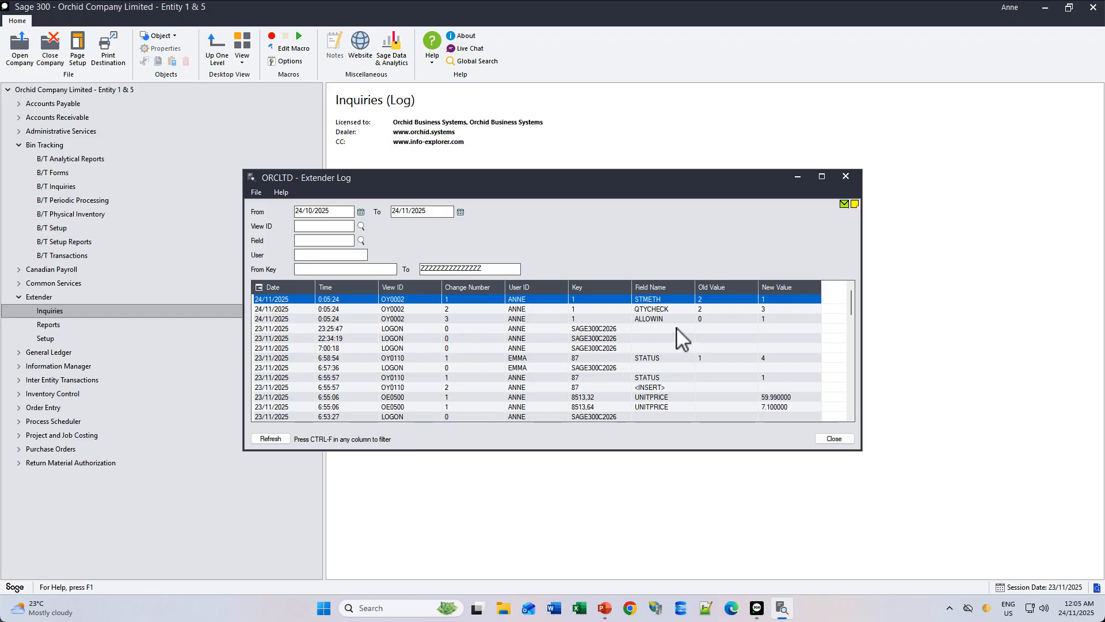
left_click(673, 303)
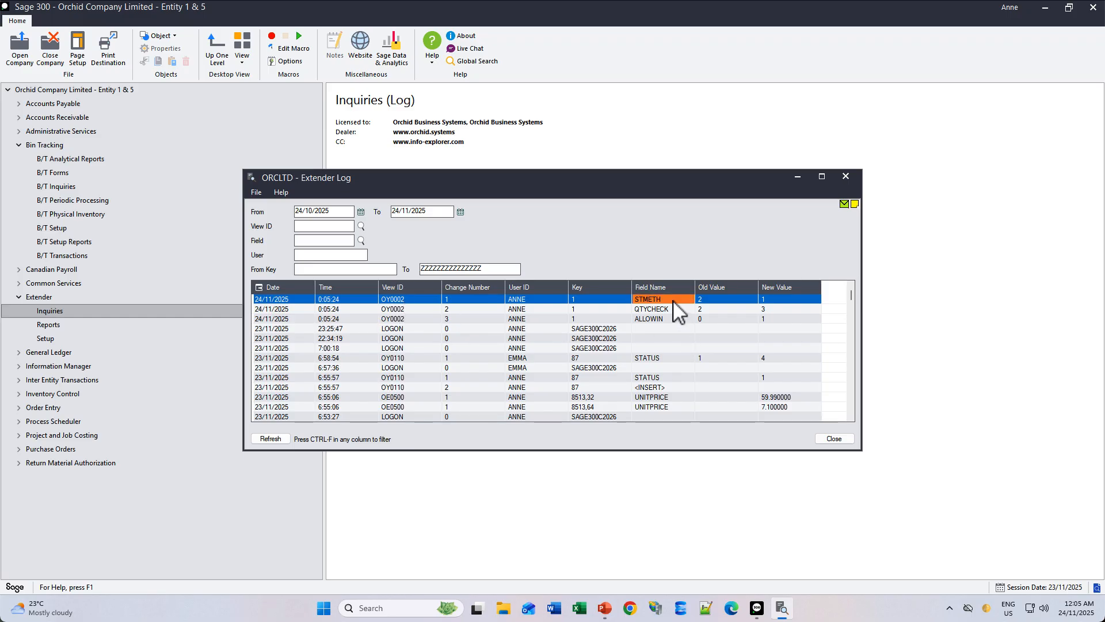
left_click(707, 304)
left_click(772, 299)
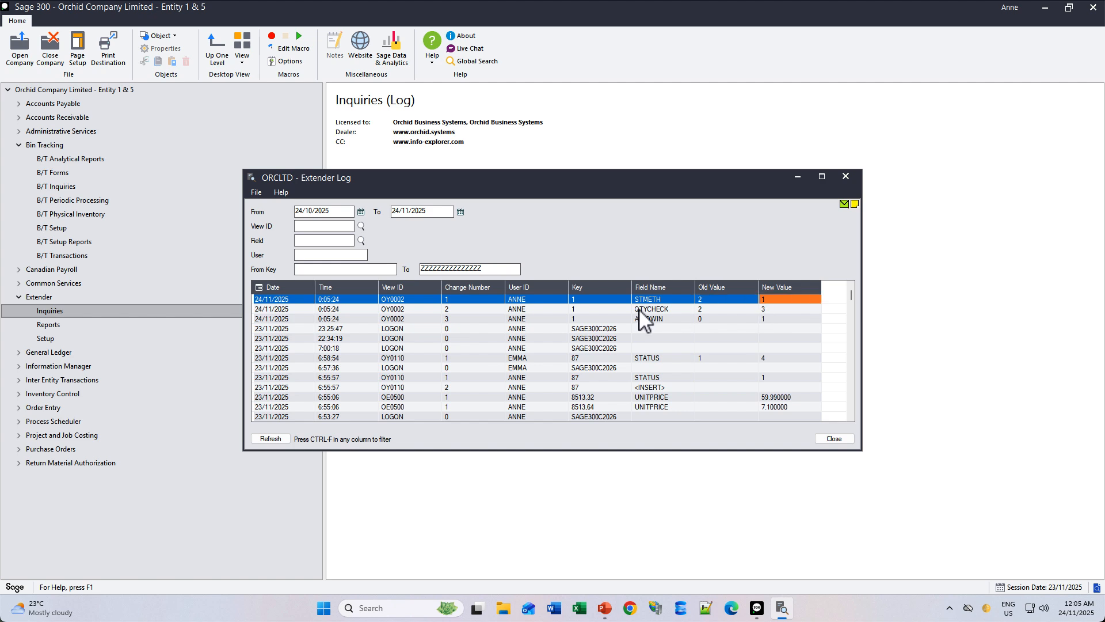
left_click(640, 309)
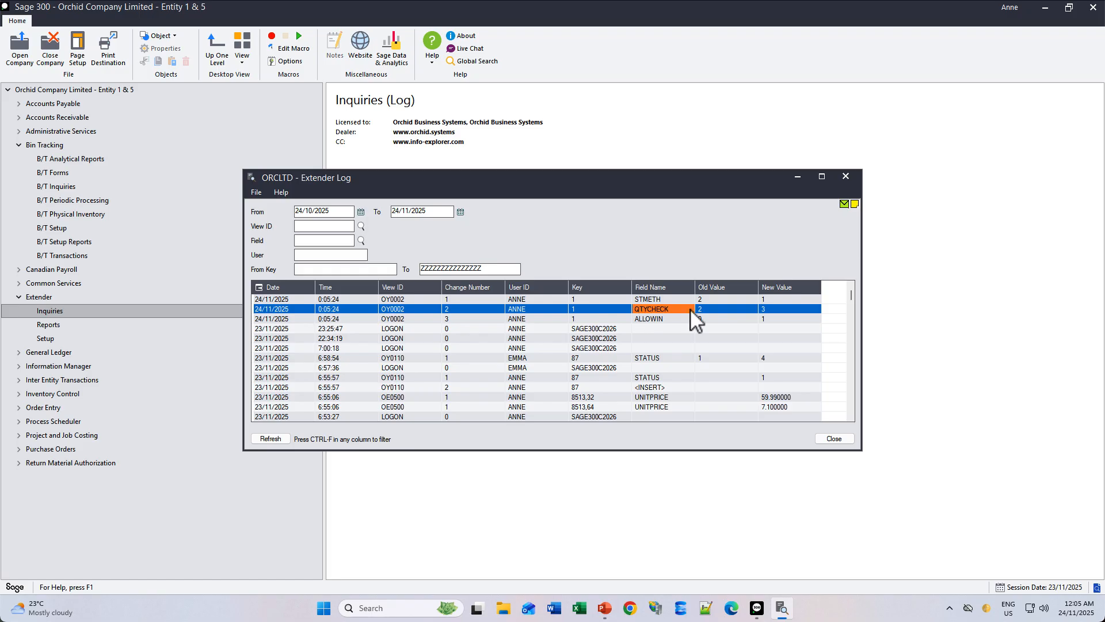
left_click(783, 309)
left_click(641, 319)
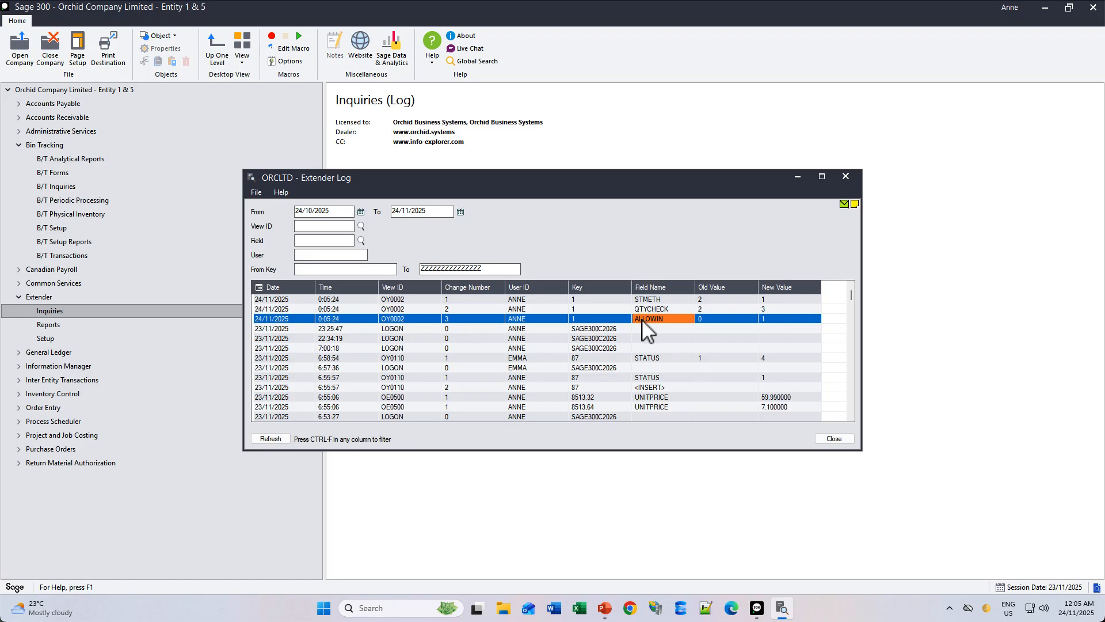
left_click(771, 318)
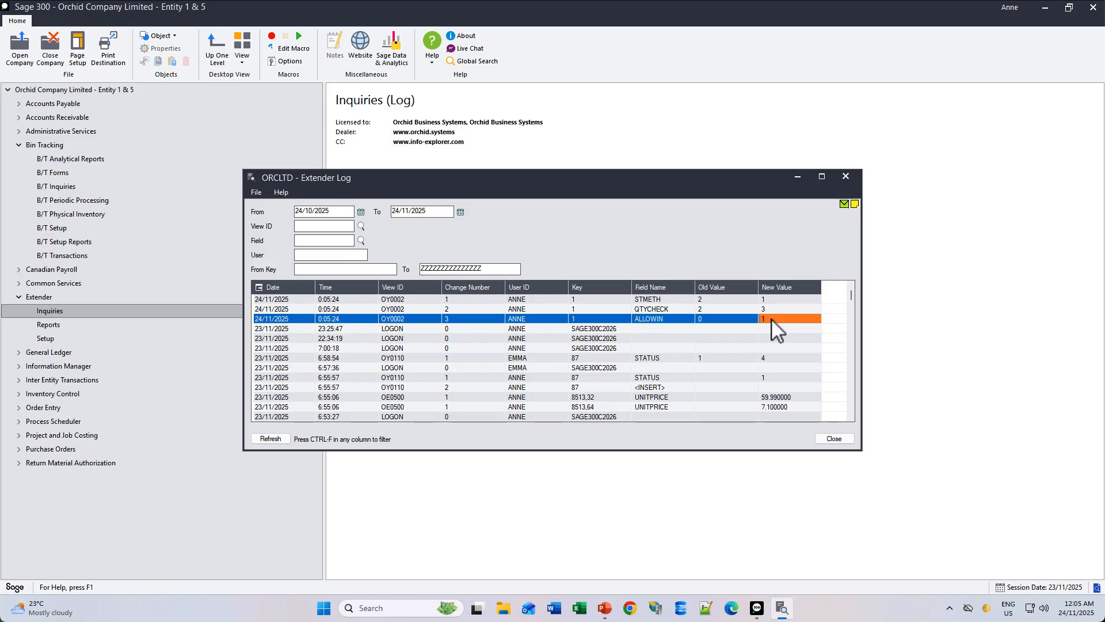
left_click(834, 439)
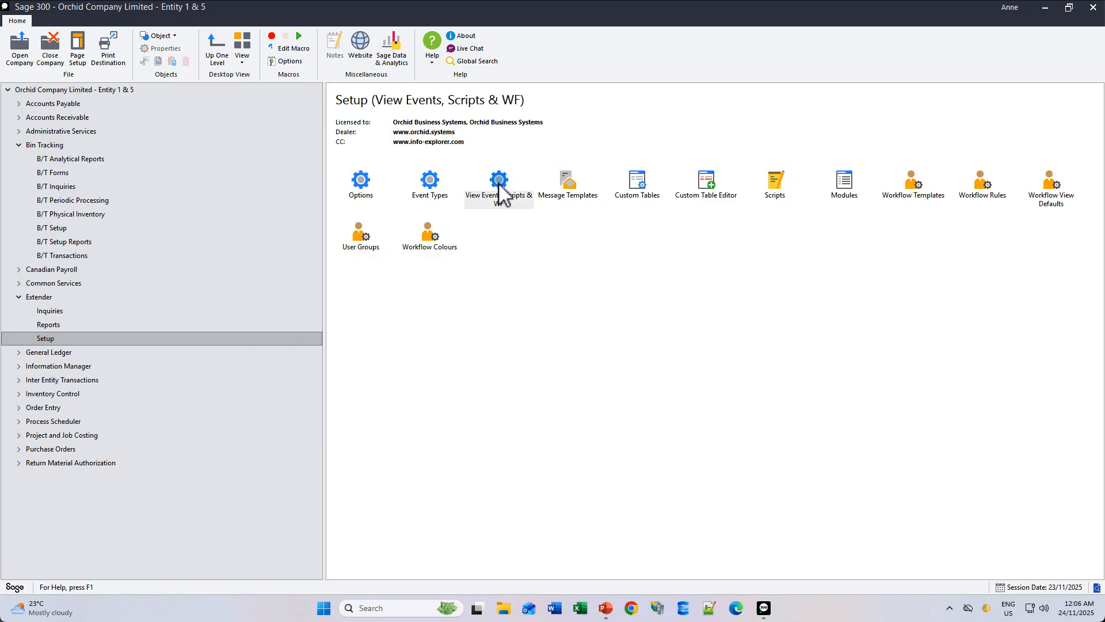
Load the OY0110 Transfer Header view in View Events, Scripts and Workflow and examine its <INSERT> and STATUS events.
double_click(498, 180)
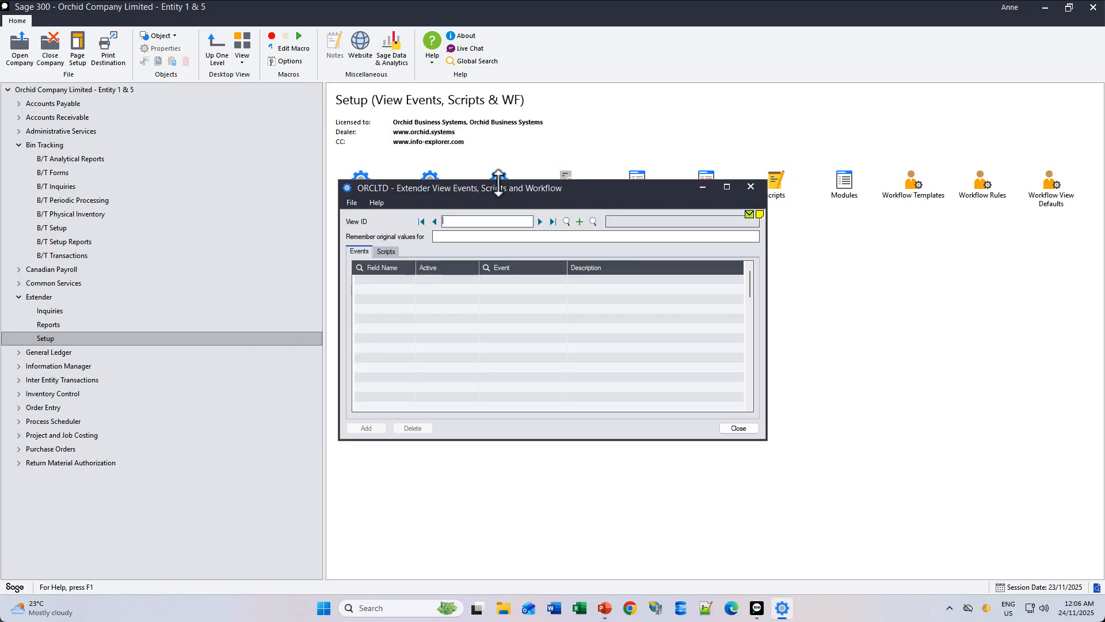
left_click(567, 221)
type("Or")
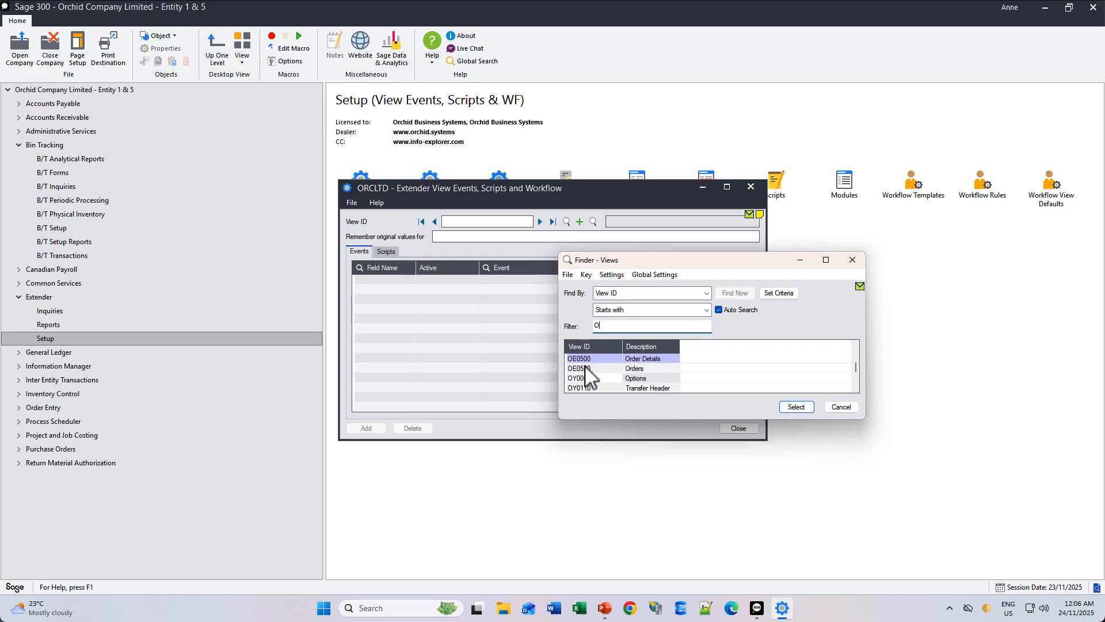
double_click(584, 386)
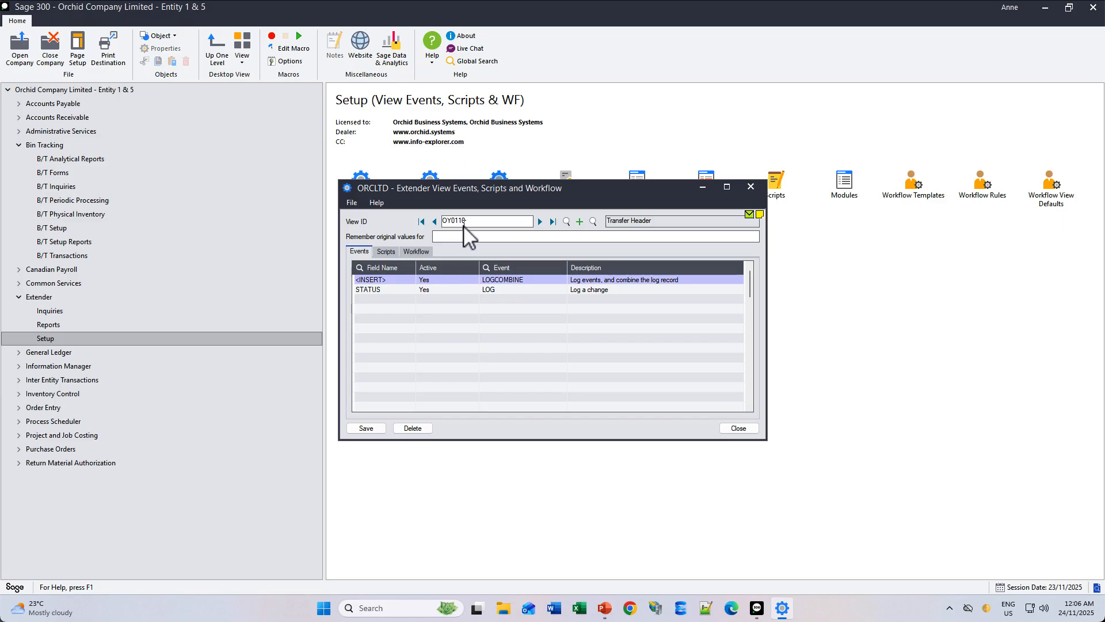
left_click(390, 279)
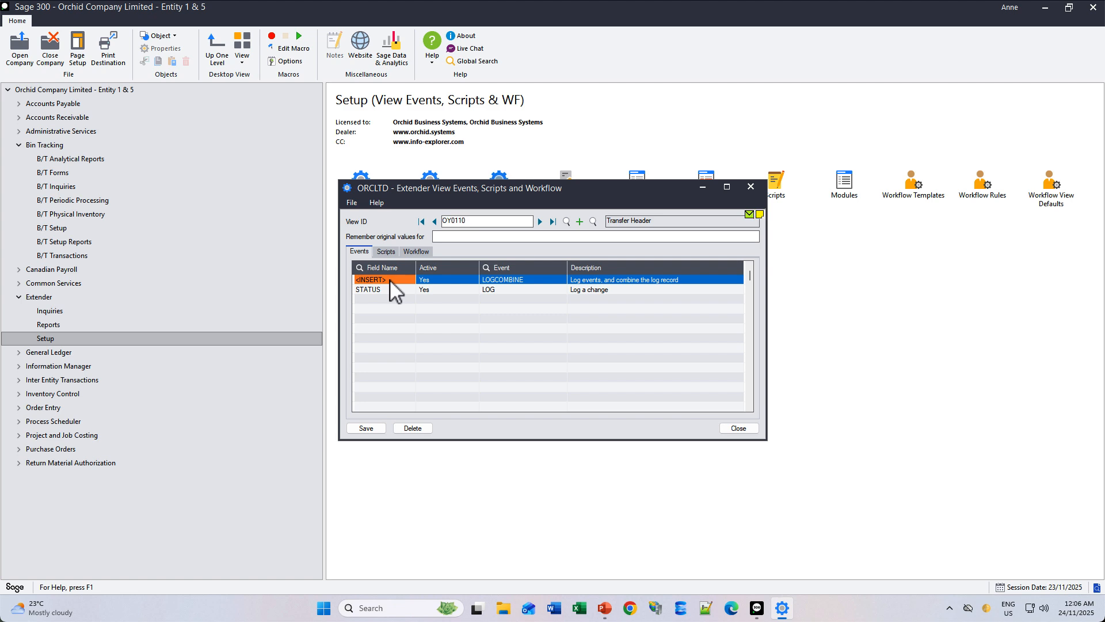
left_click(388, 291)
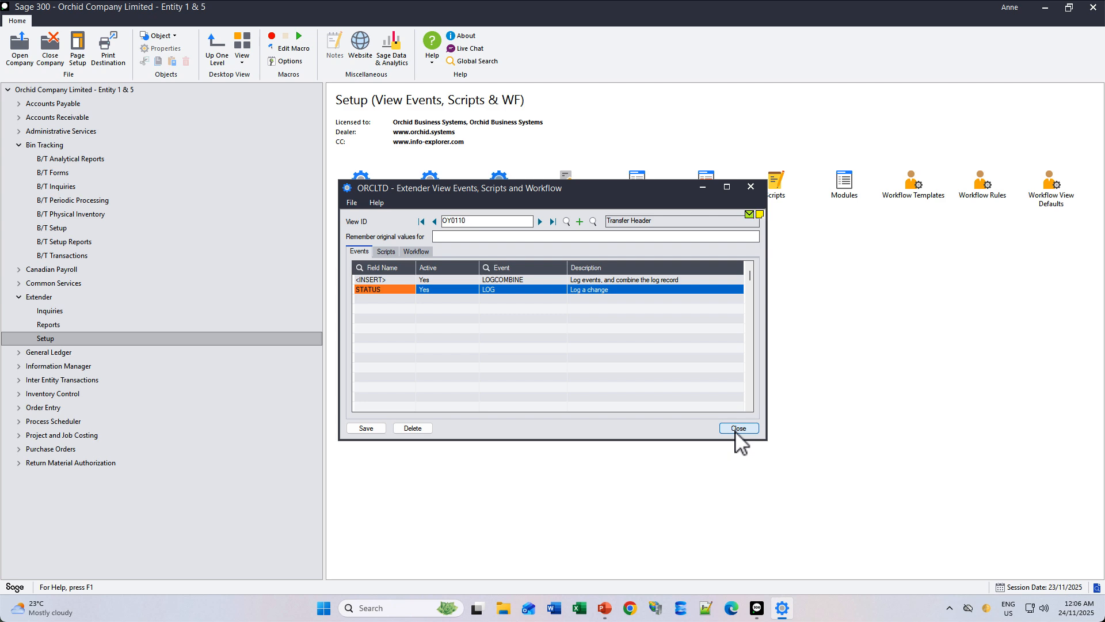
left_click(739, 428)
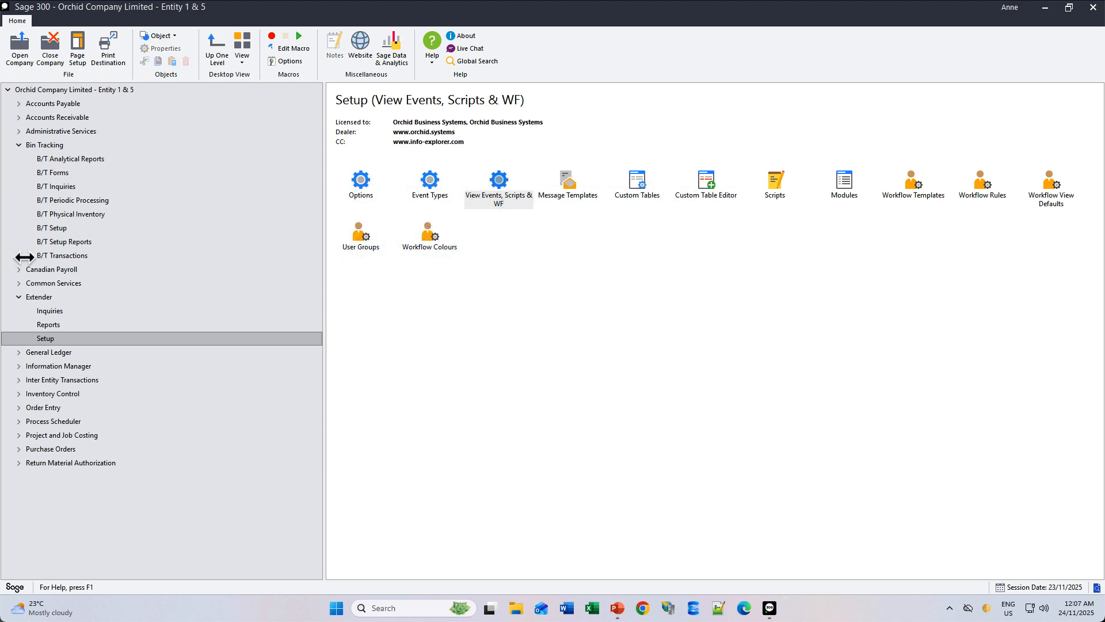
Start a new Bin Transfer with the comment "Bin-to-Bin", leaving the source document as None.
left_click(60, 256)
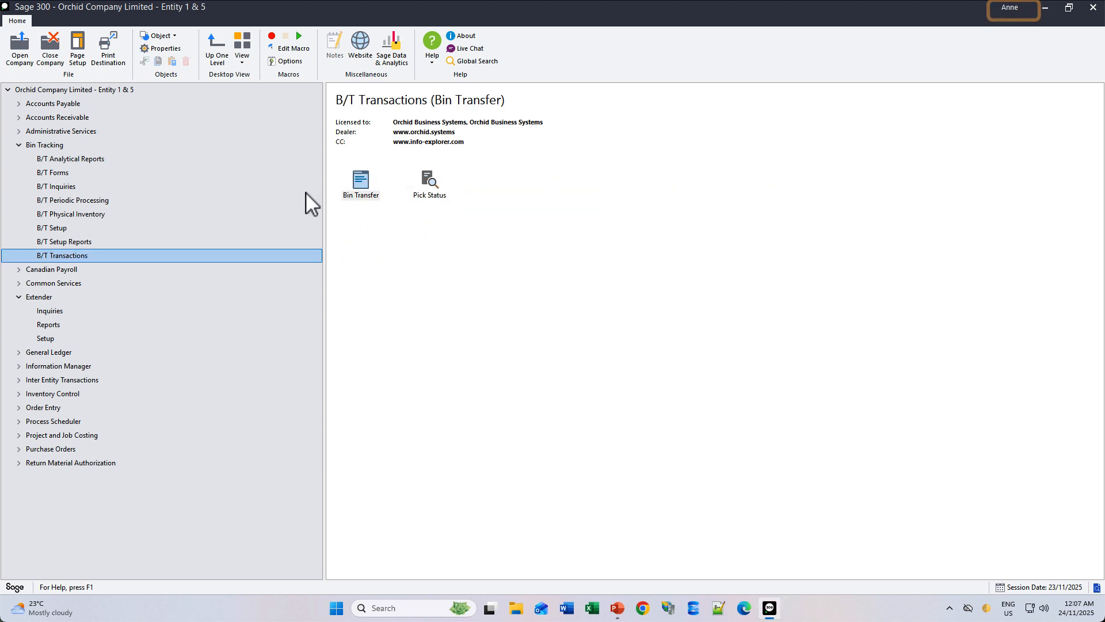
double_click(364, 184)
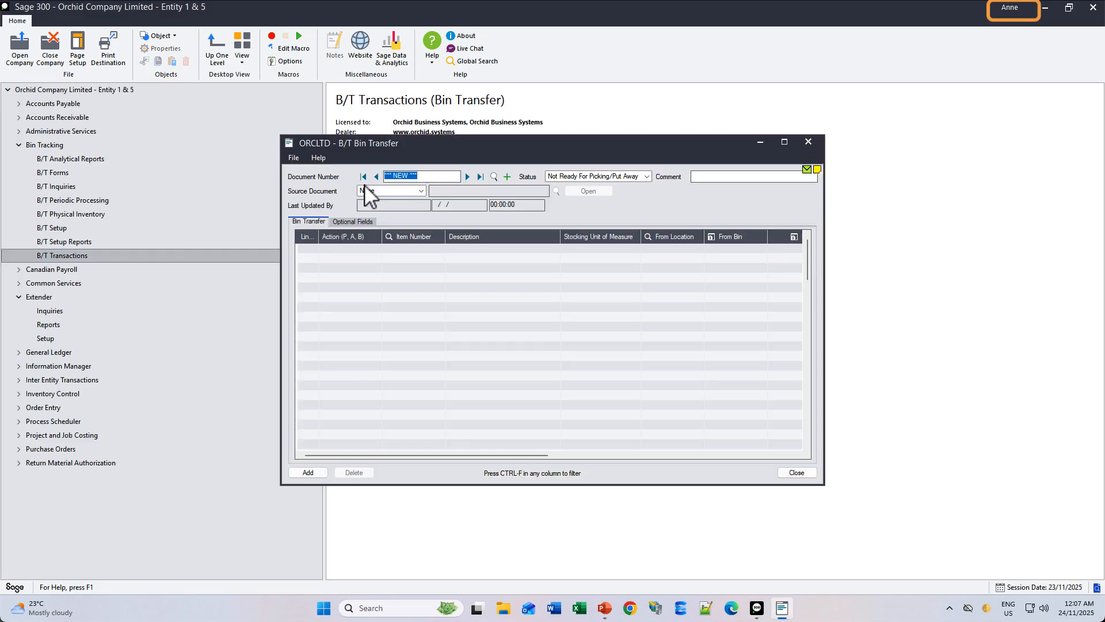
left_click(700, 178)
type("Bin to")
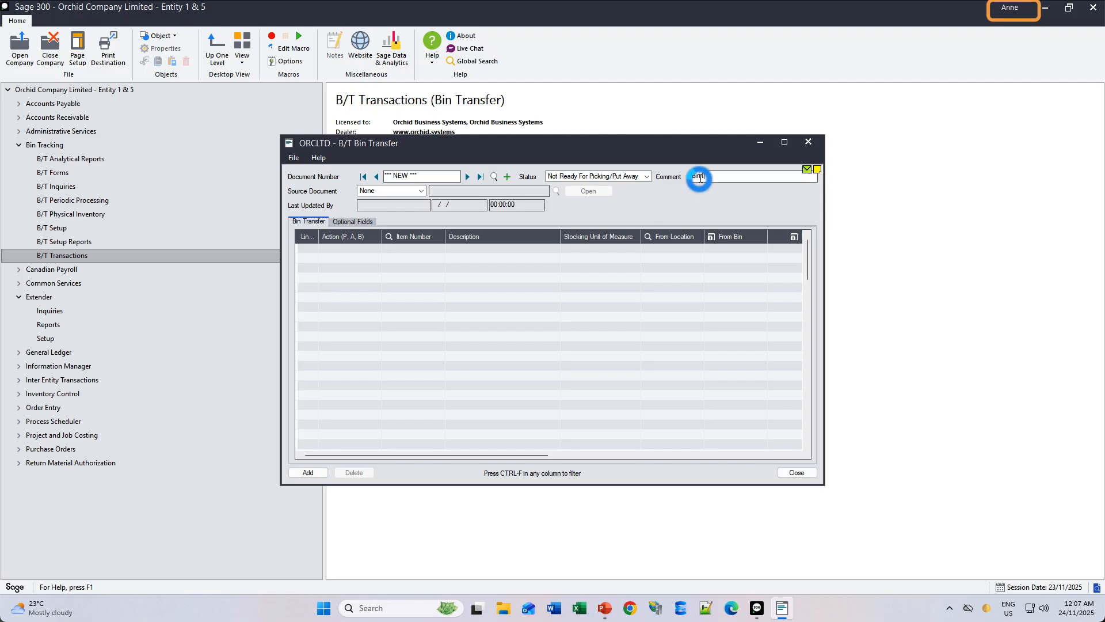
type("-Bin")
key("Tab")
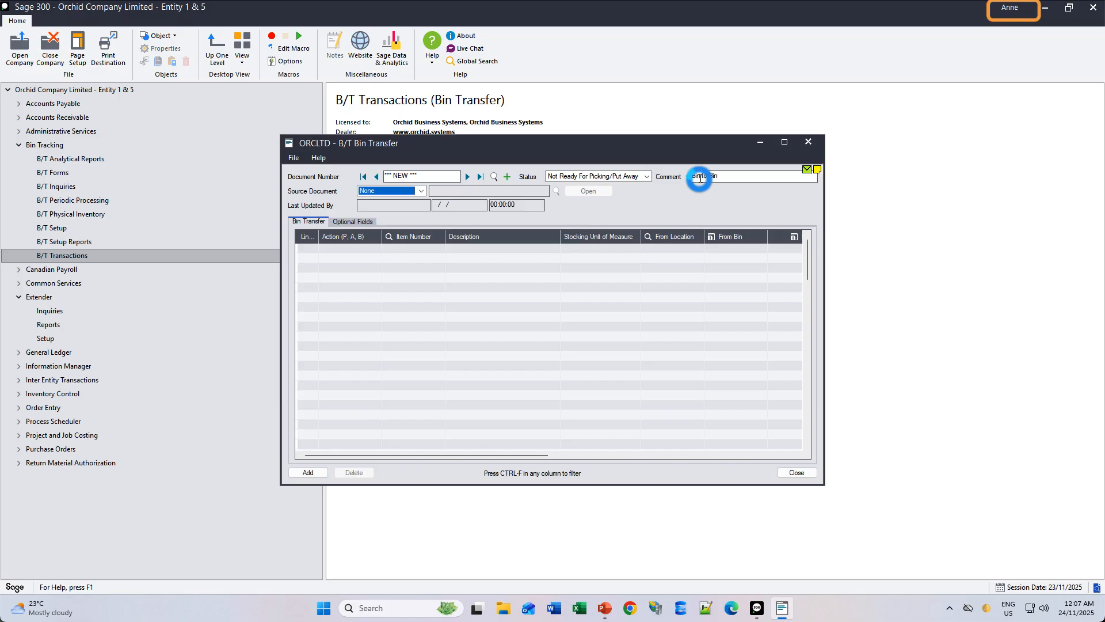
Add a Pick and Put Away line for item A1-103/0, picking 3 units from bin A010101.
left_click(307, 251)
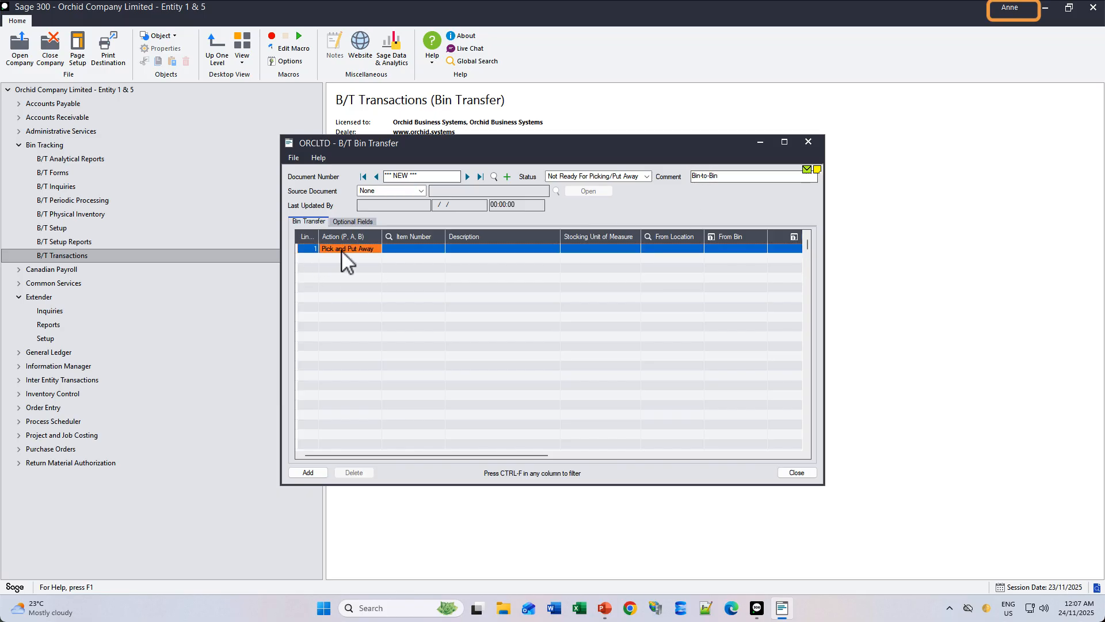
left_click(396, 251)
type("A11030")
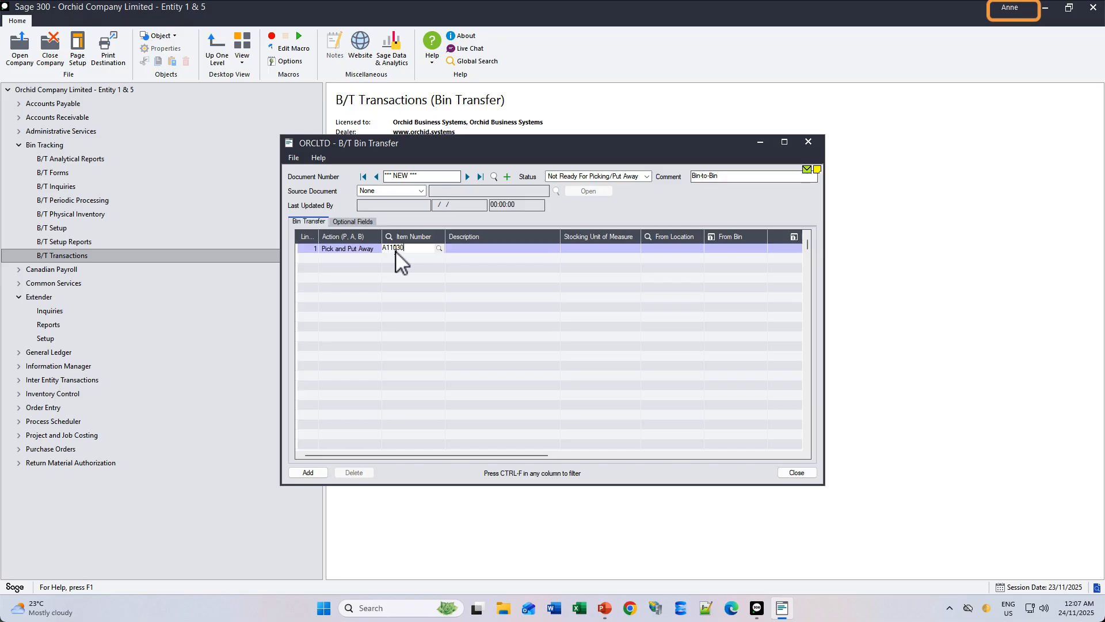
key("Tab")
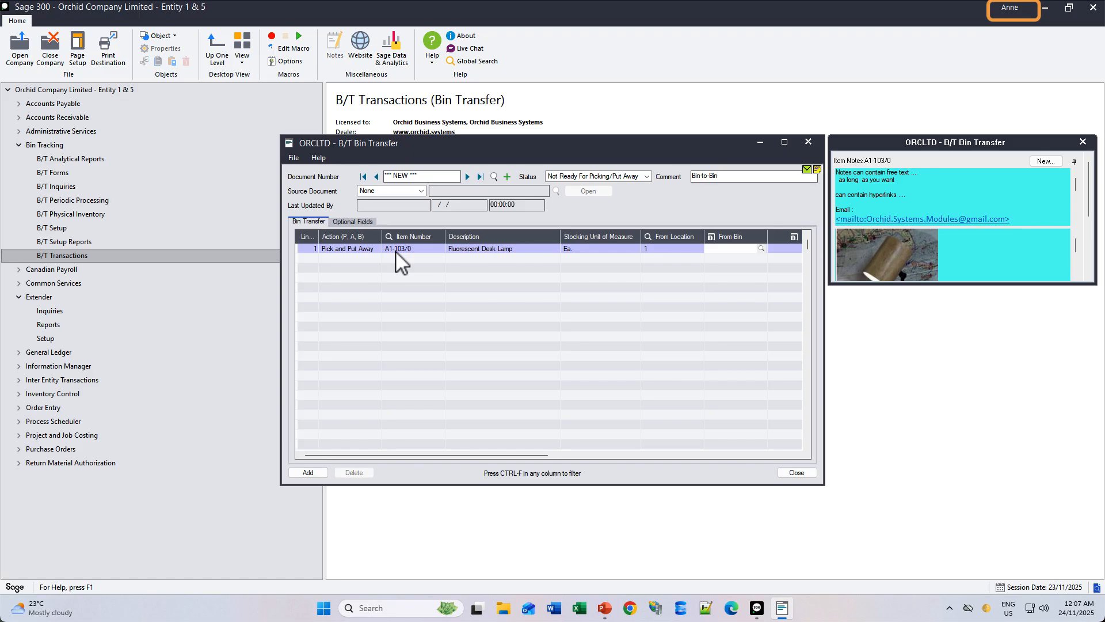
type("A010101")
key("Tab")
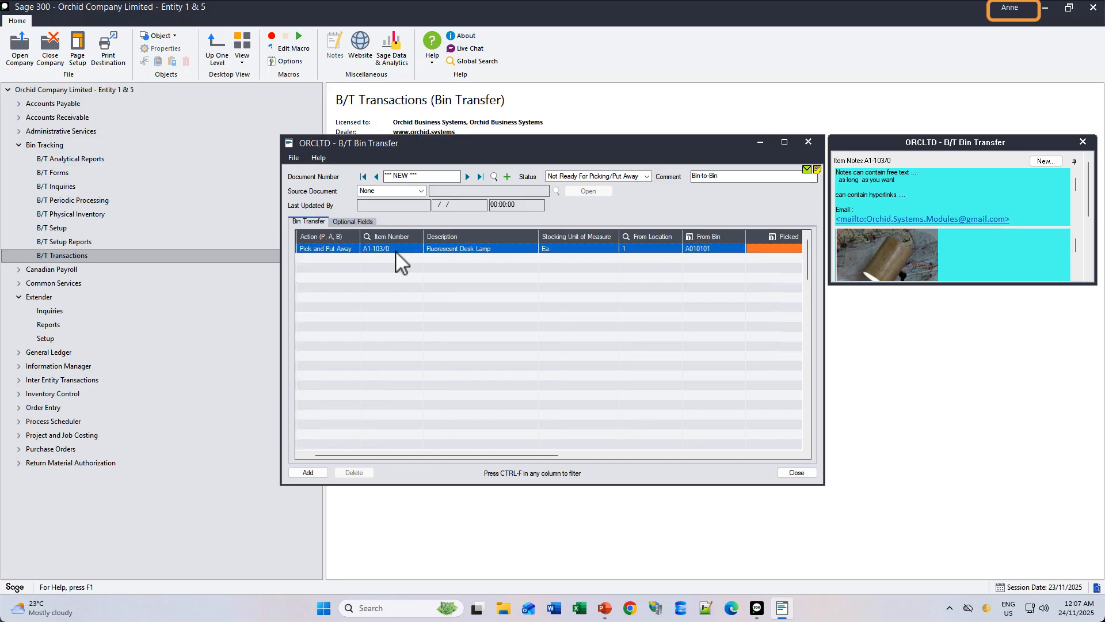
type("3")
key("Tab")
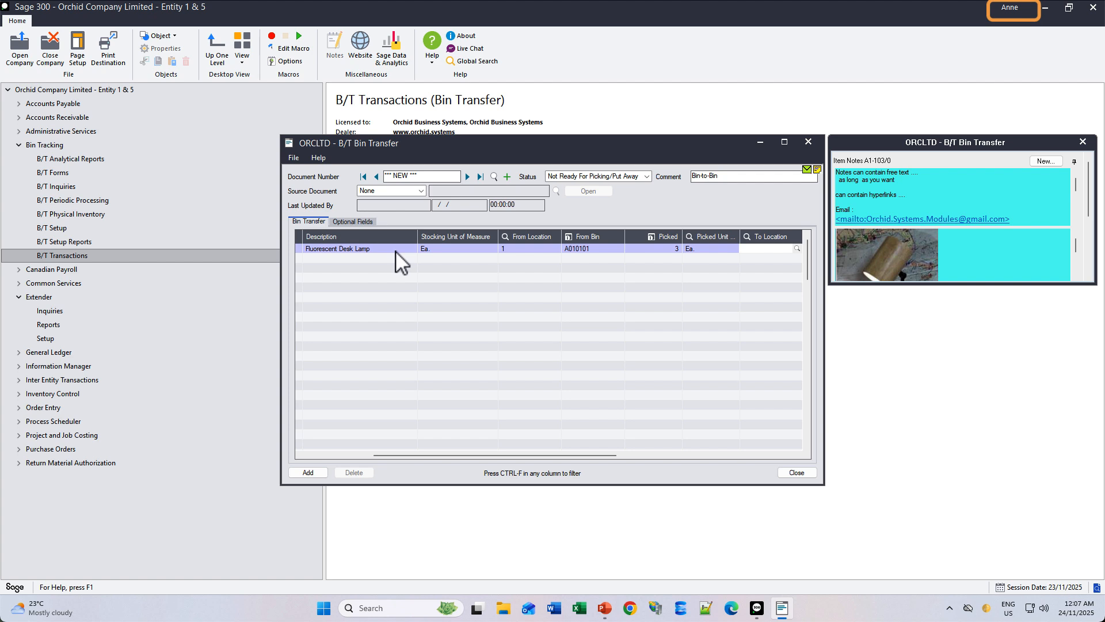
Put away 3 units to bin B010101 at location 2 and save the transfer as In Progress, not Completed.
type("2")
key("Tab")
type("B010101")
key("Tab")
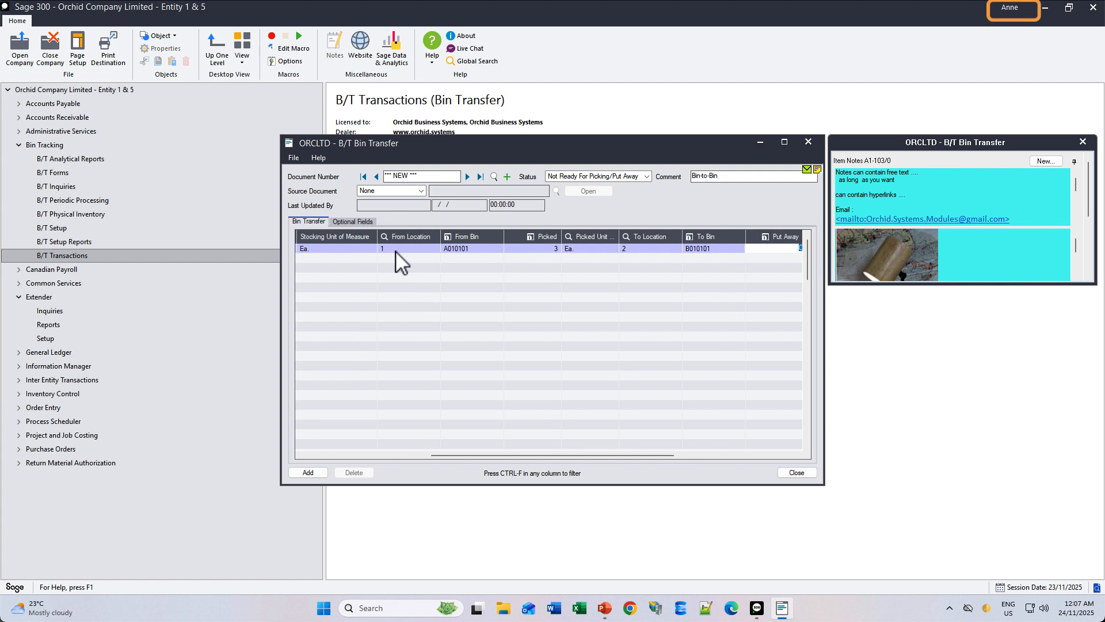
type("3")
key("Tab")
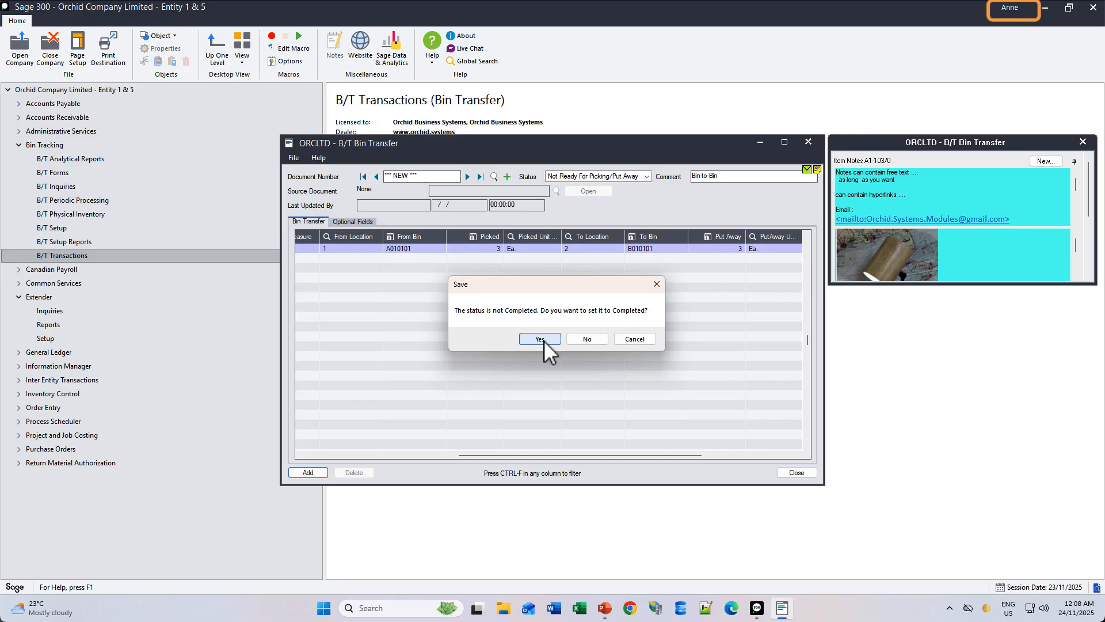
left_click(544, 340)
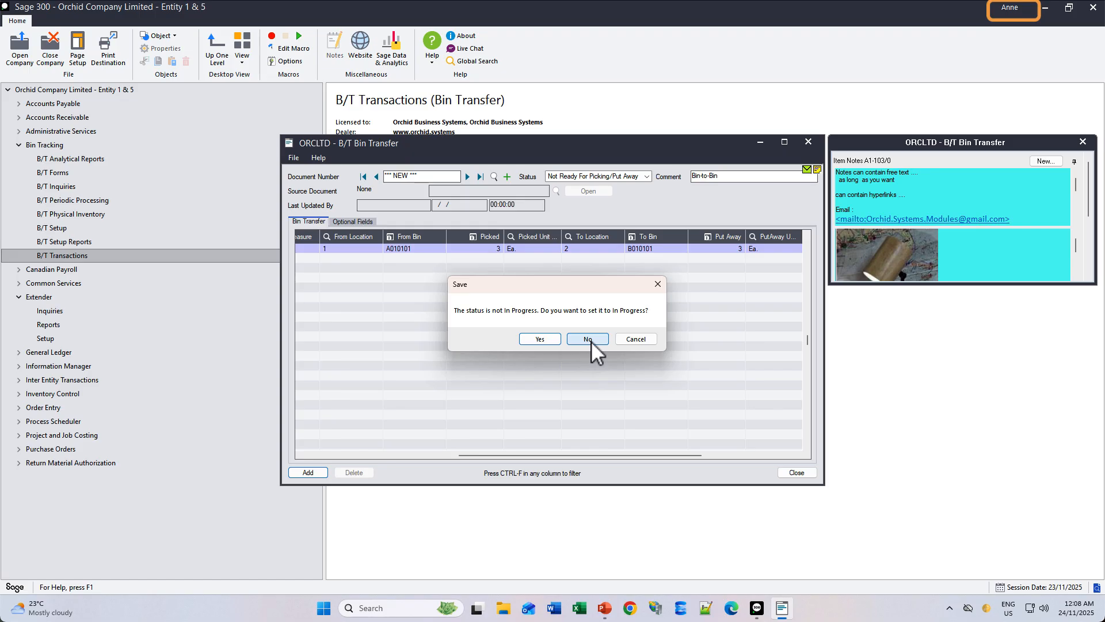
left_click(541, 340)
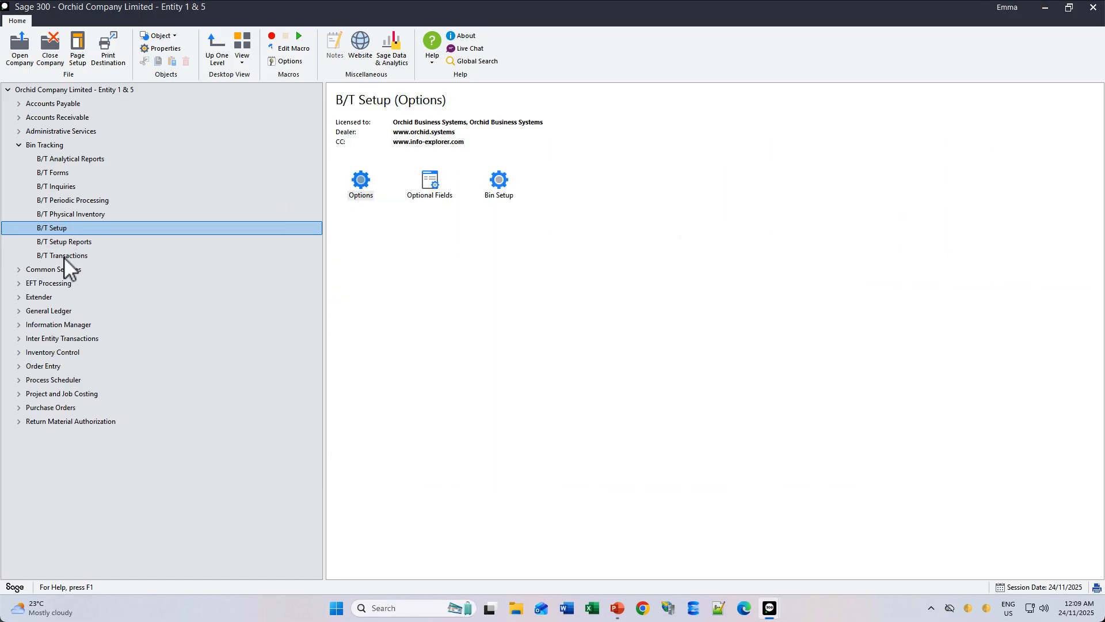
Open the new transfer from location 1 to location 2 through the Pick Status list.
left_click(64, 257)
double_click(423, 179)
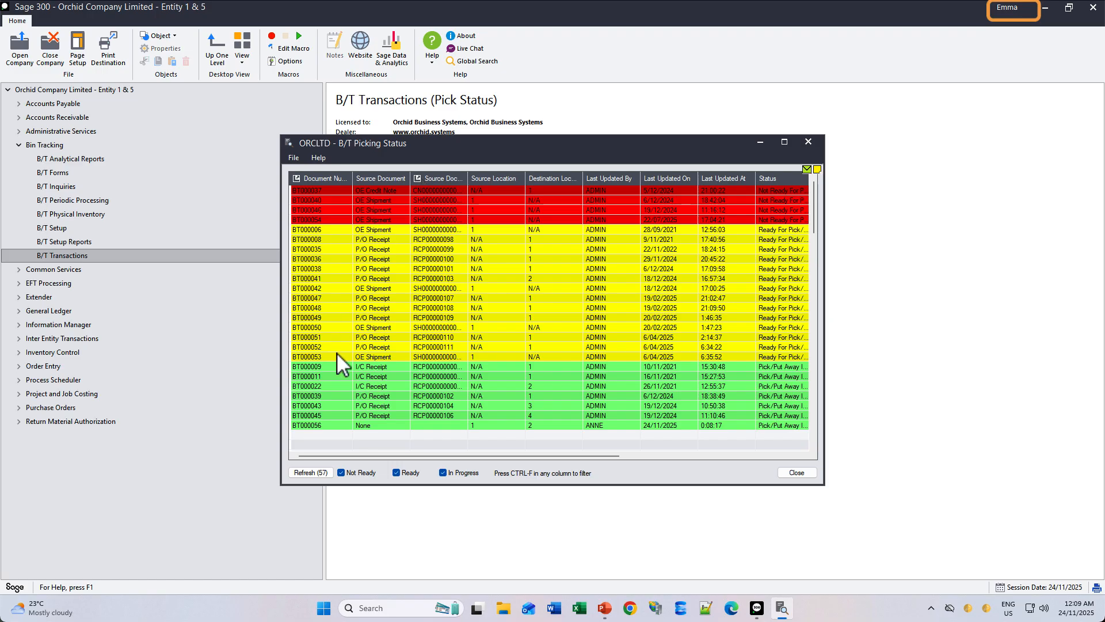
double_click(320, 425)
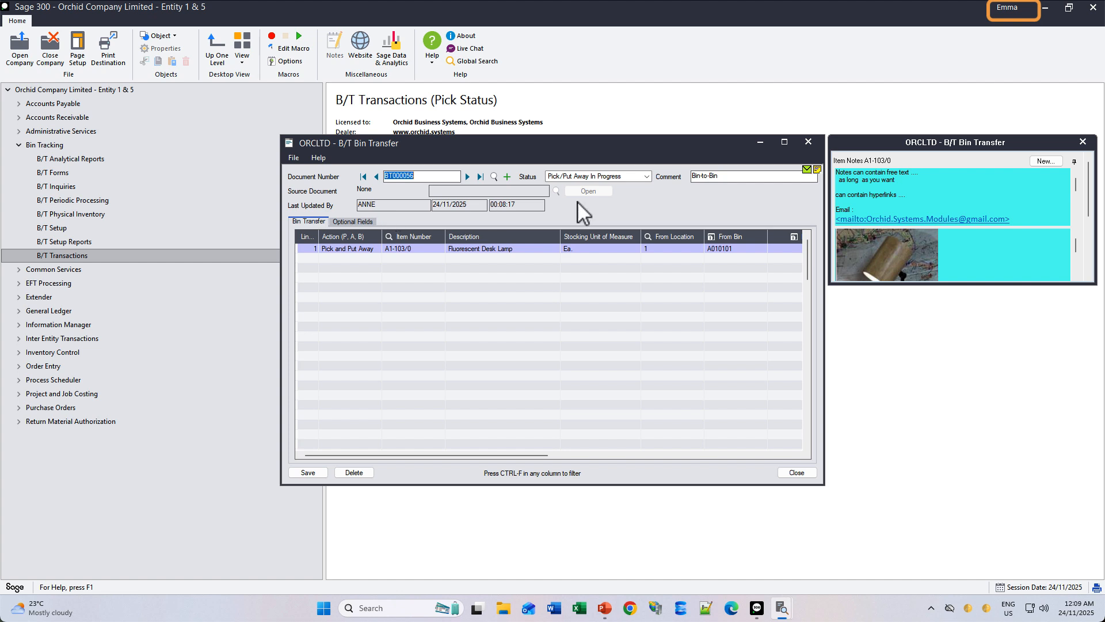
Set the bin transfer's status to Completed, save it, and close the transfer and picking status windows.
left_click(647, 175)
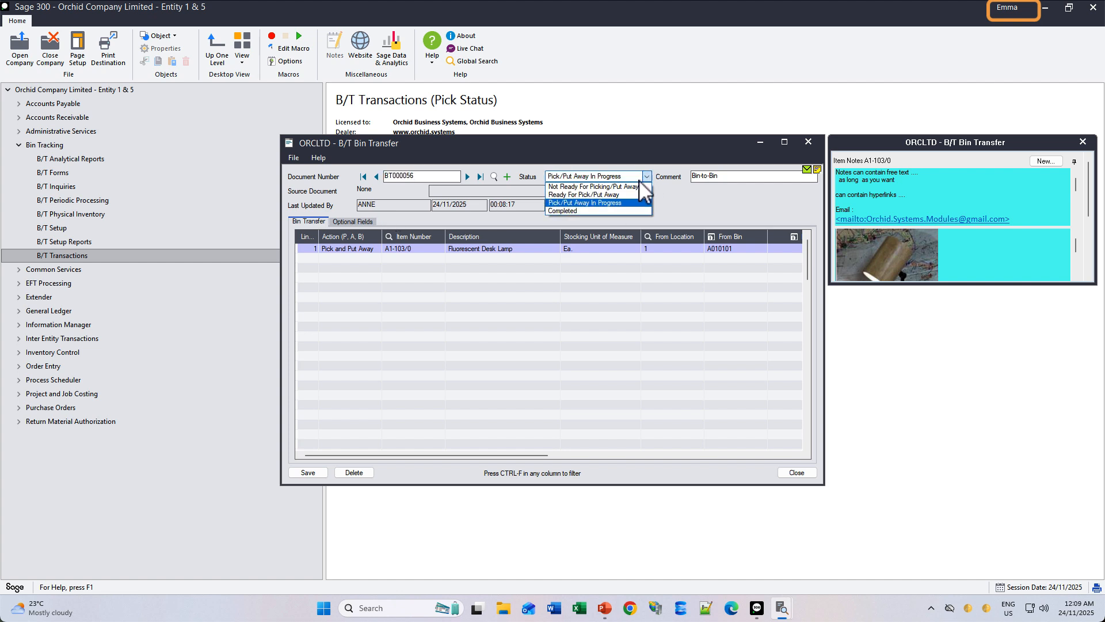
left_click(596, 209)
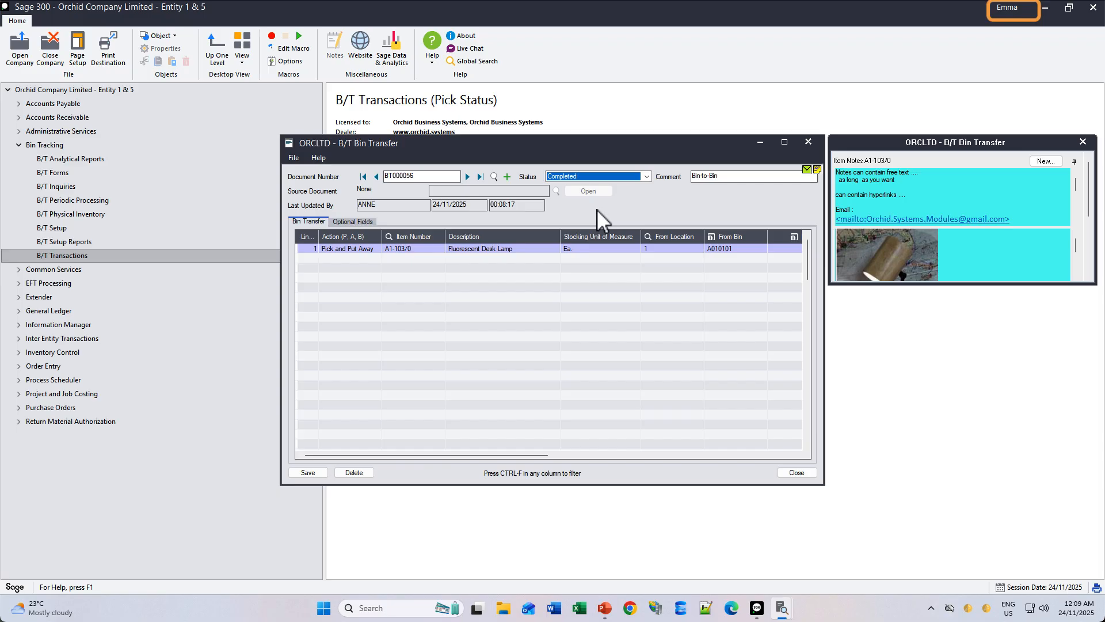
left_click(309, 473)
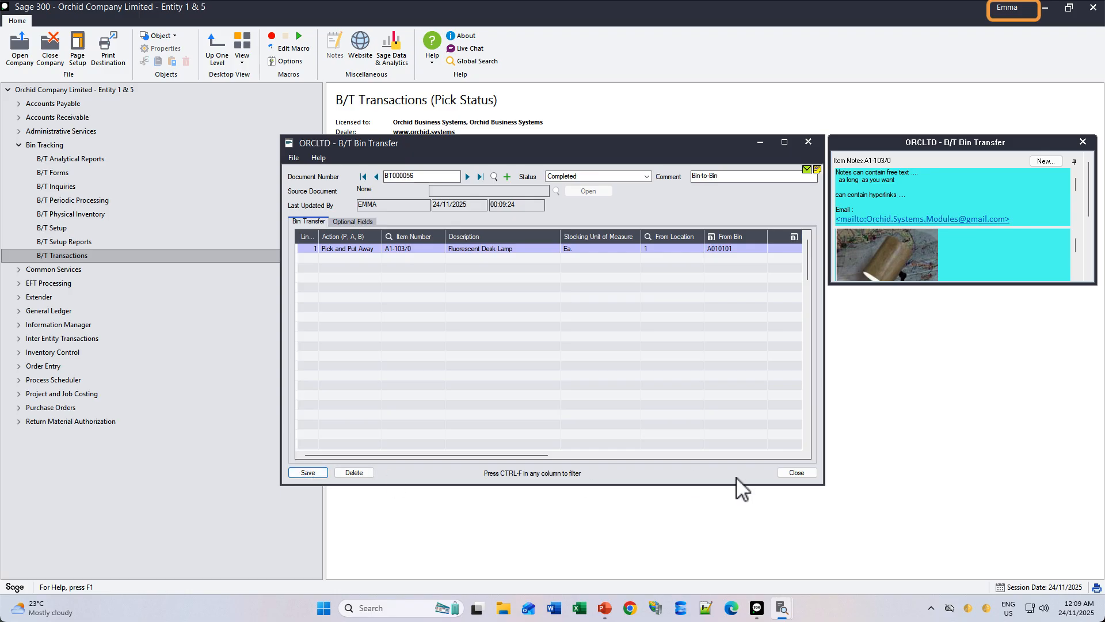
left_click(797, 472)
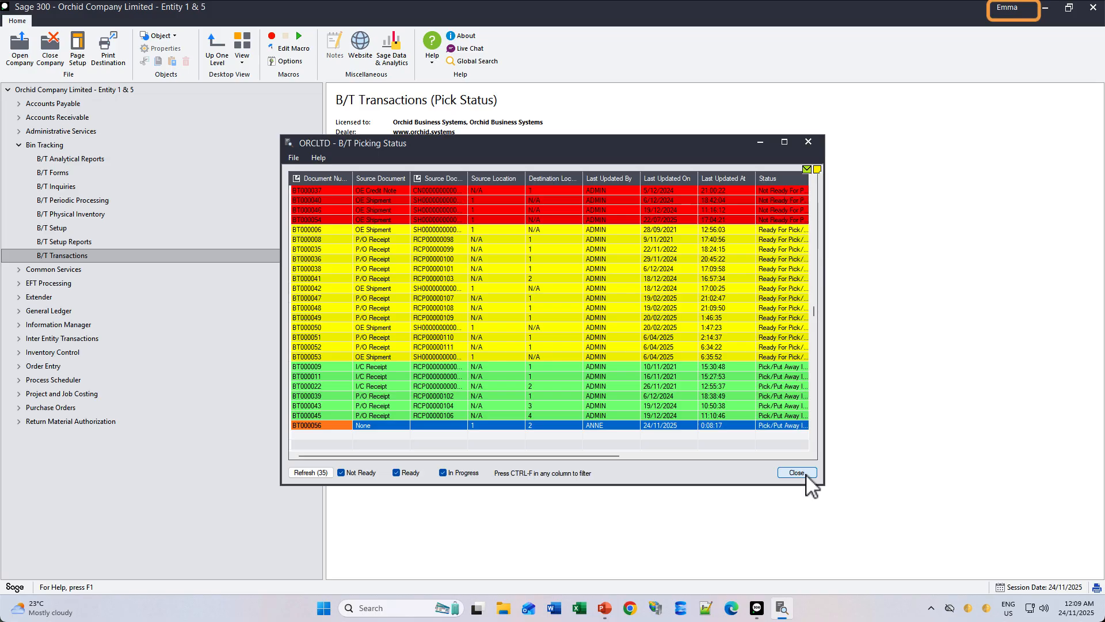
left_click(805, 474)
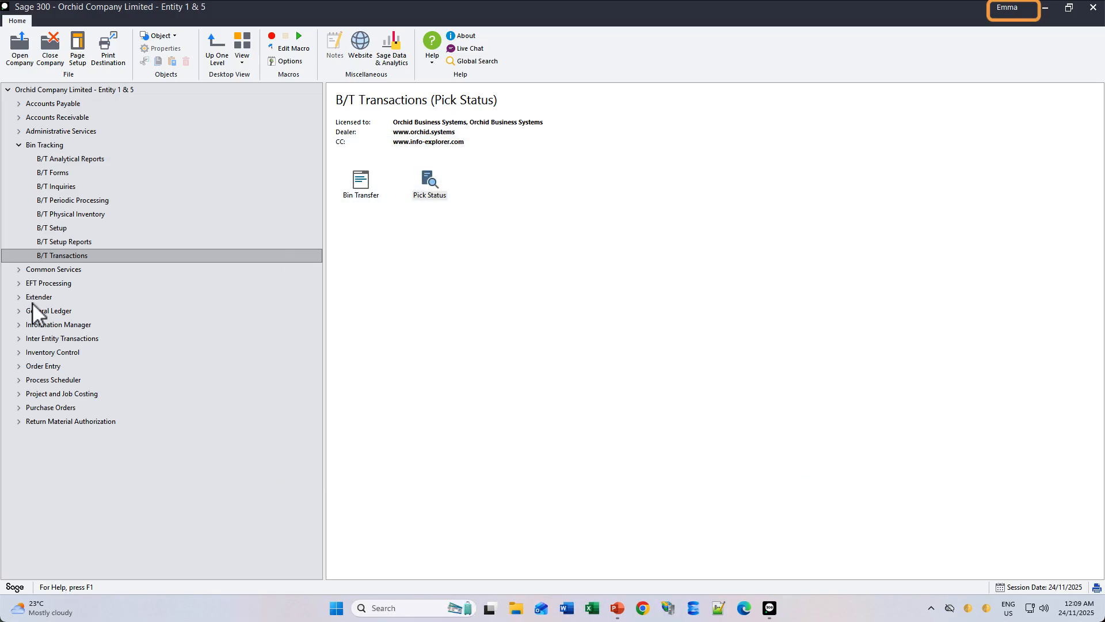
Open the Extender Log inquiry and examine the <INSERT> and STATUS entries recorded for view OY0110.
left_click(19, 297)
left_click(49, 312)
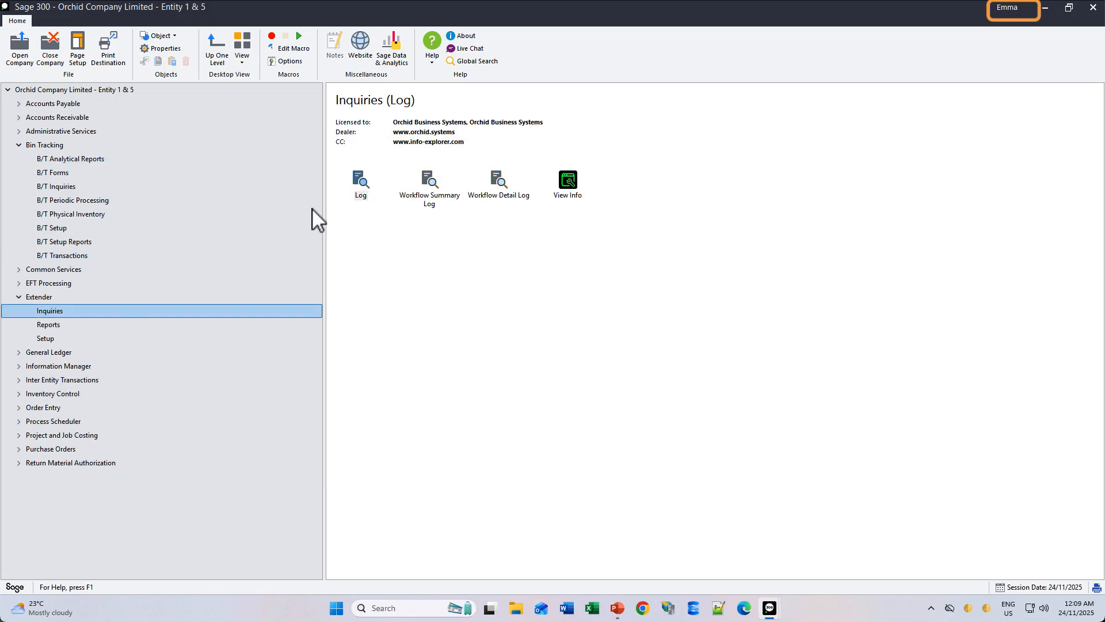
double_click(360, 181)
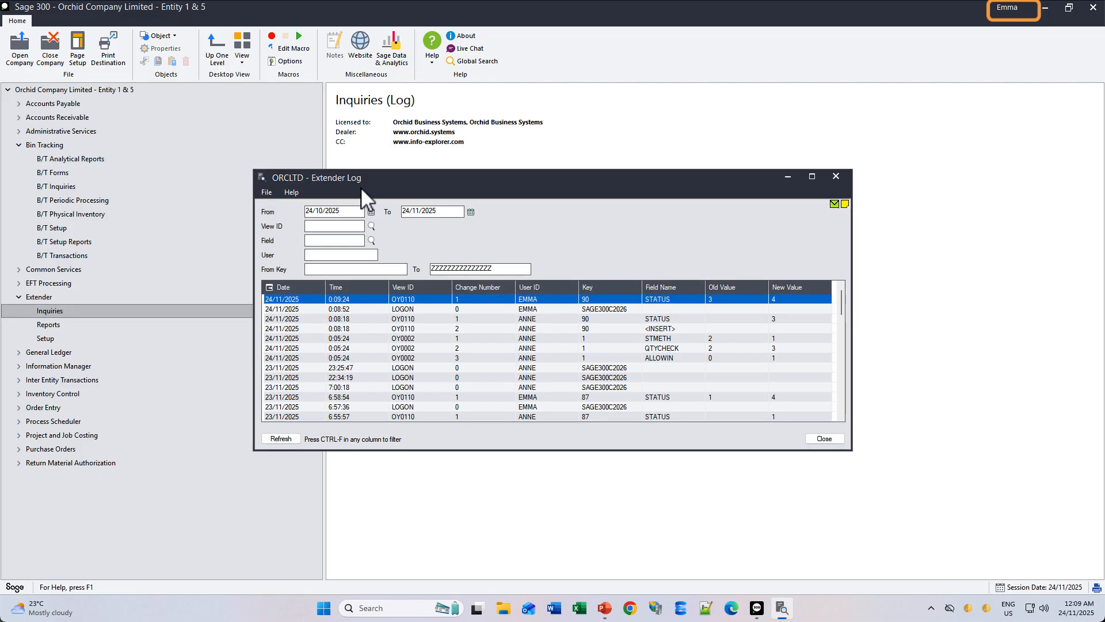
left_click(532, 329)
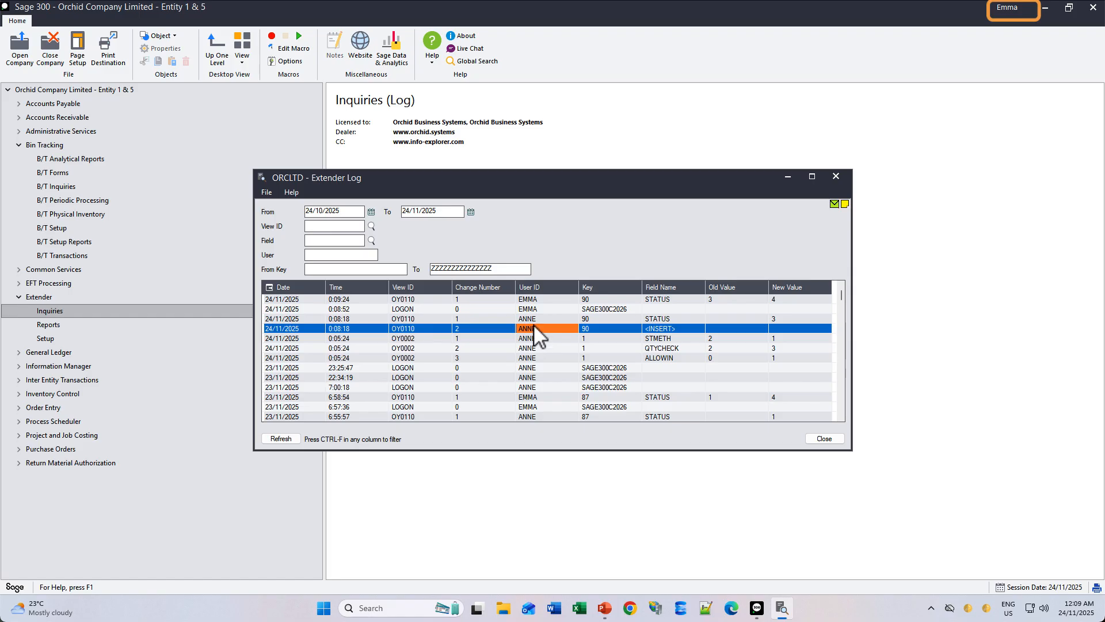
left_click(535, 319)
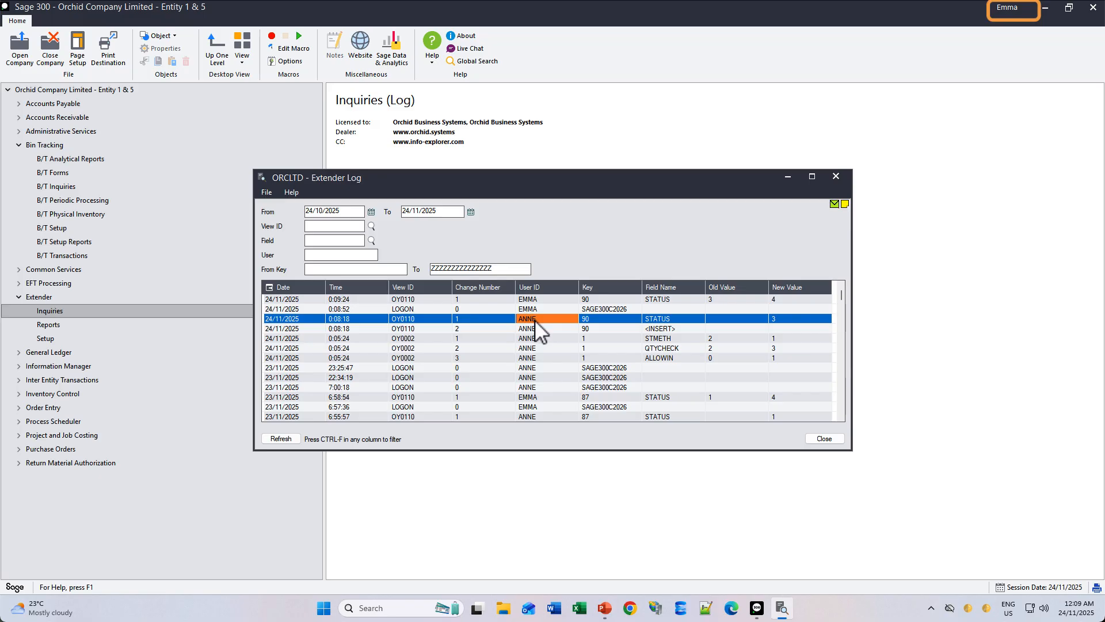
left_click(536, 301)
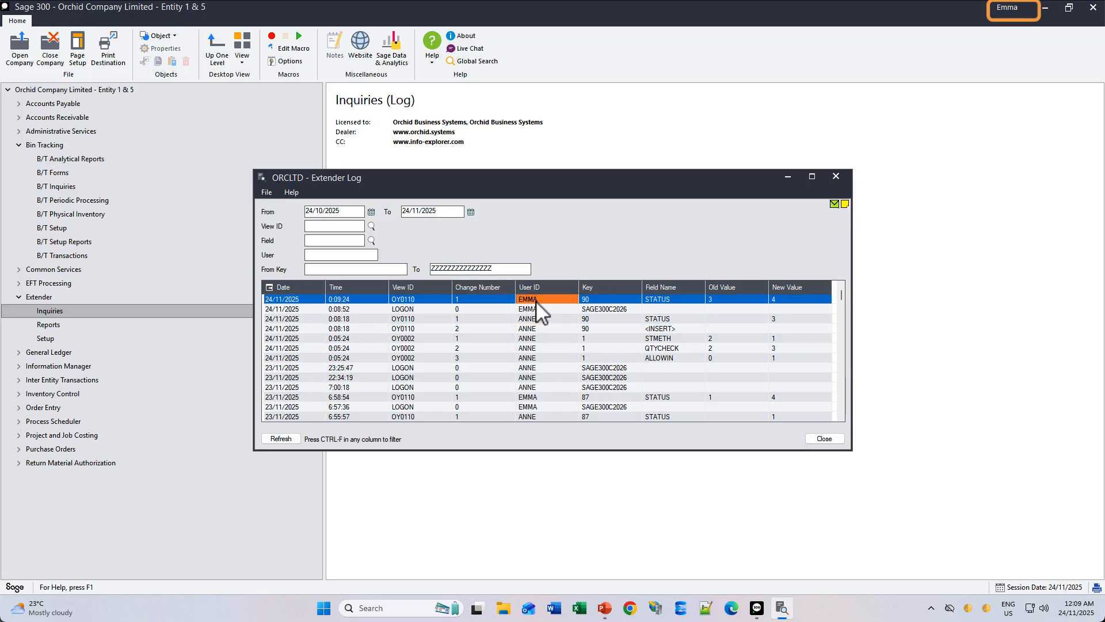
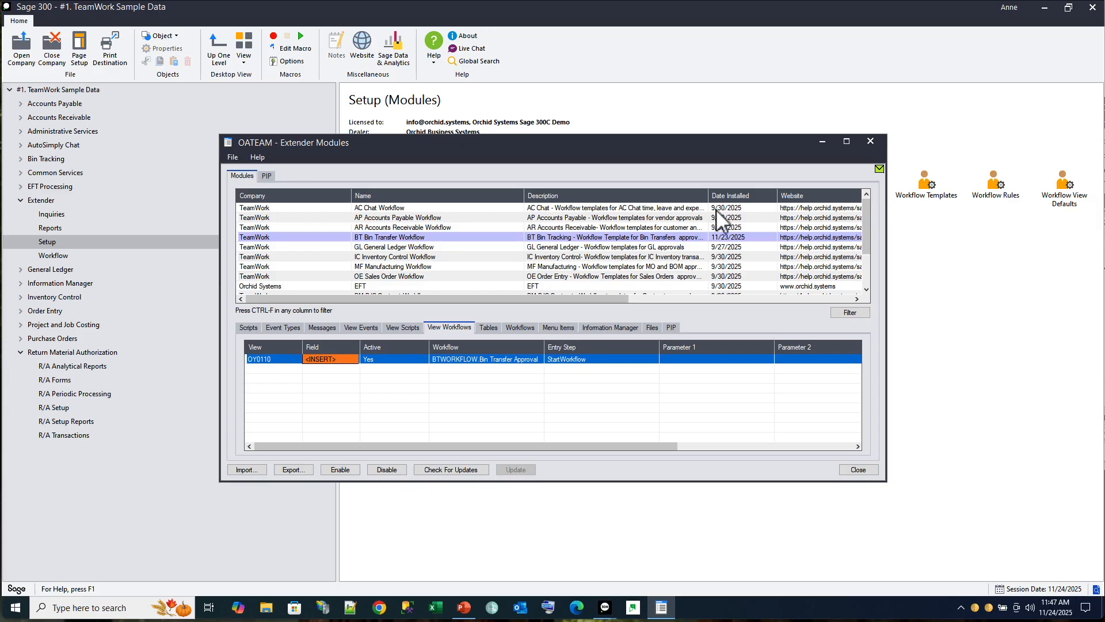
Close Extender Modules and load the BTWORKFLOW.BIN TRANSFER APPROVAL rules in Workflow Rules.
left_click(870, 141)
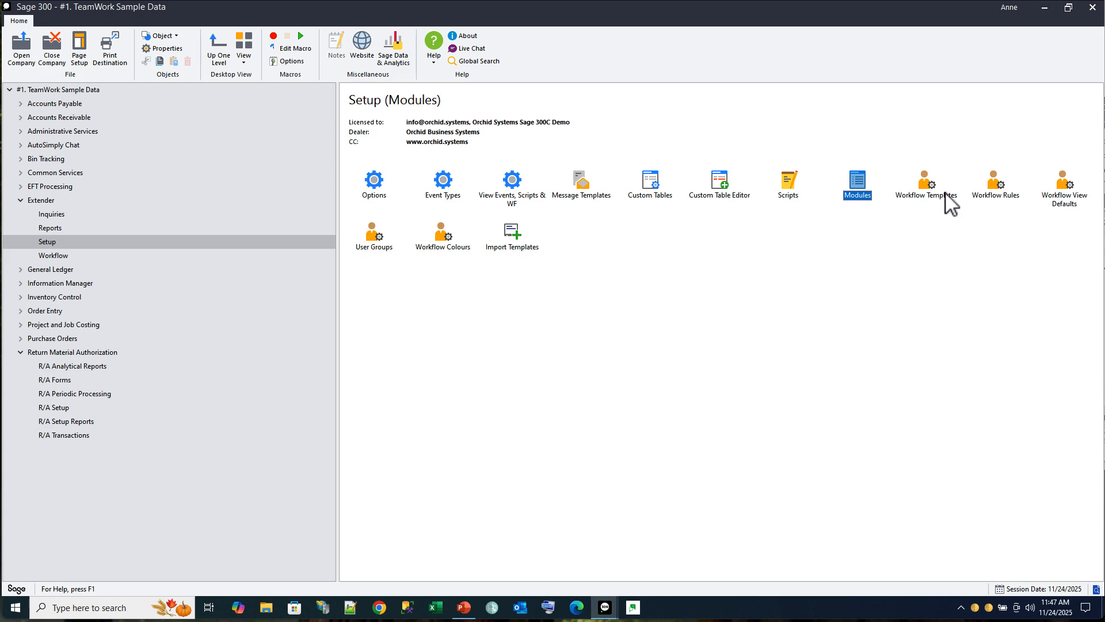
double_click(994, 196)
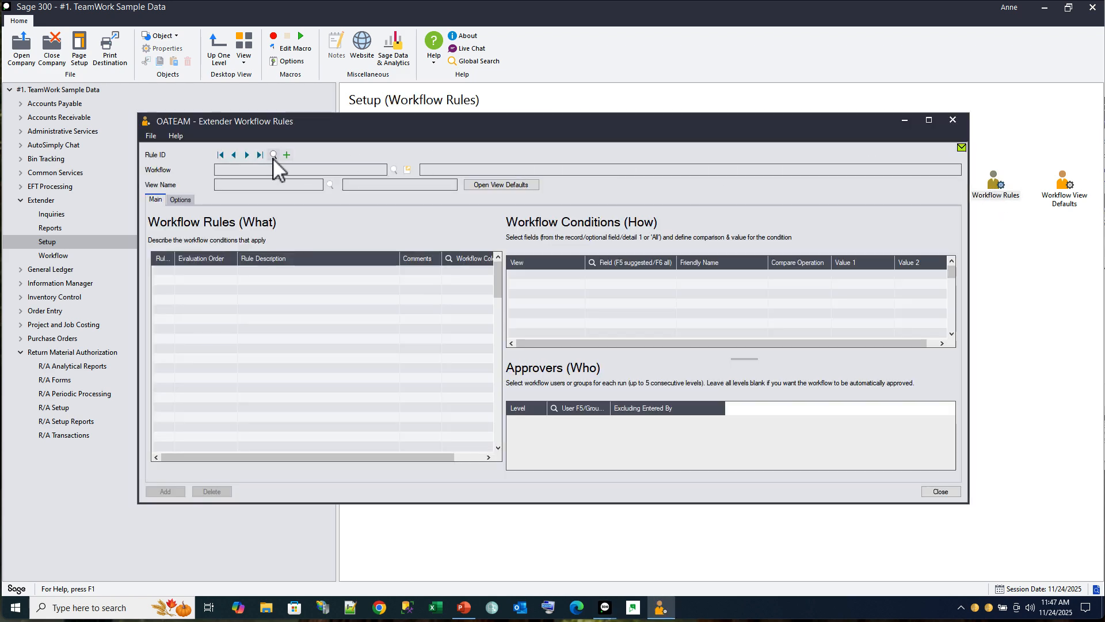
left_click(274, 154)
double_click(544, 323)
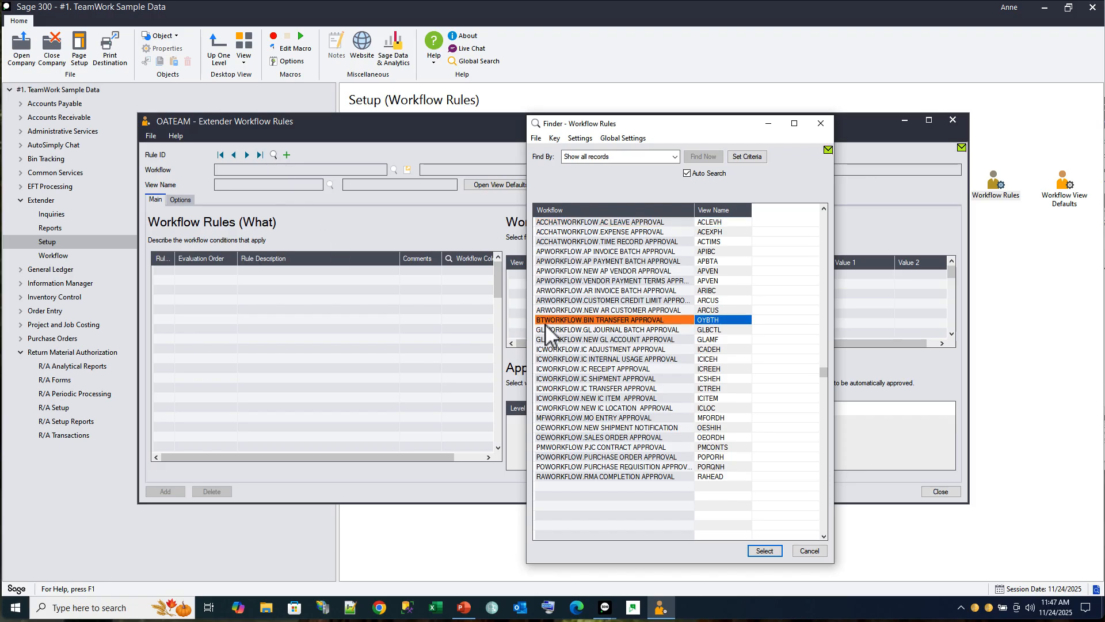
Examine the "Bin-to-Bin transfers need approval" rule, its SRCTYPE condition, and the views available for conditions.
left_click(287, 270)
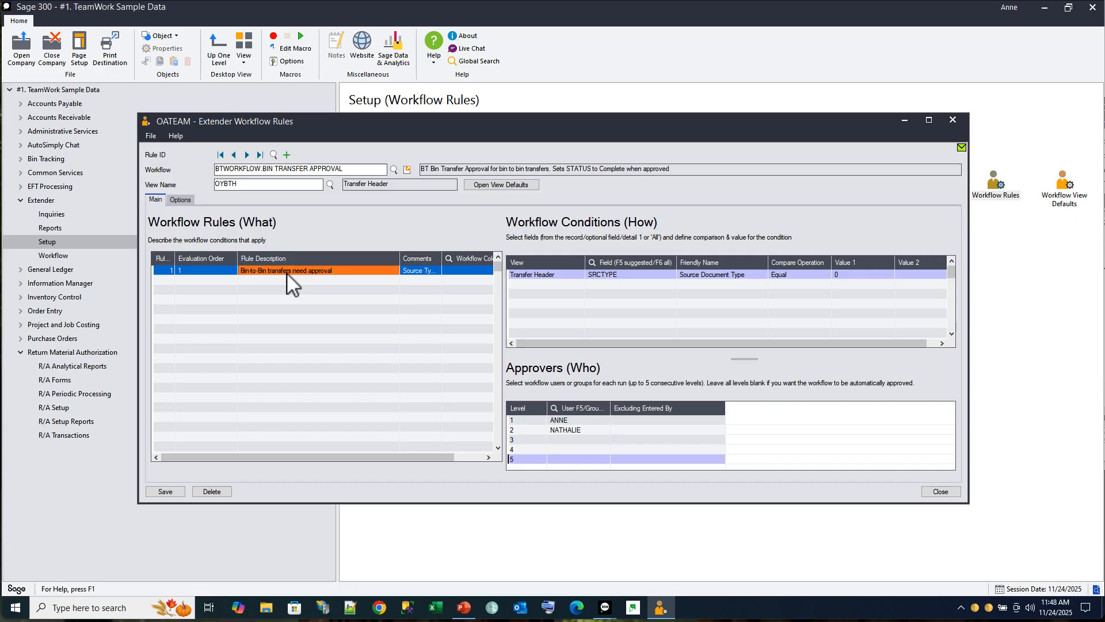
left_click(623, 276)
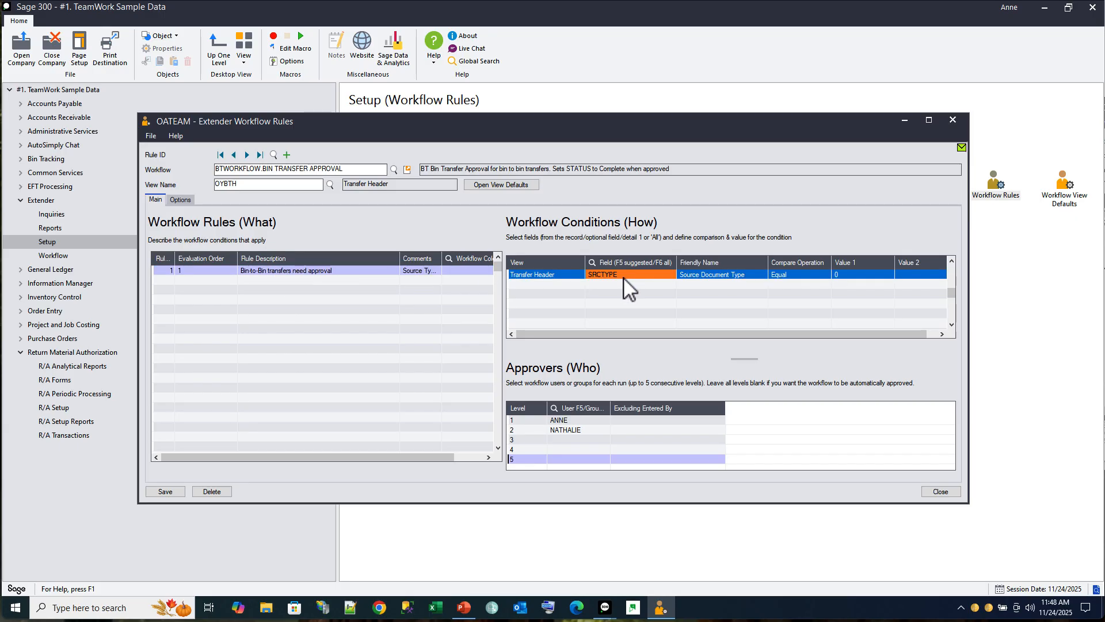
left_click(856, 274)
left_click(574, 274)
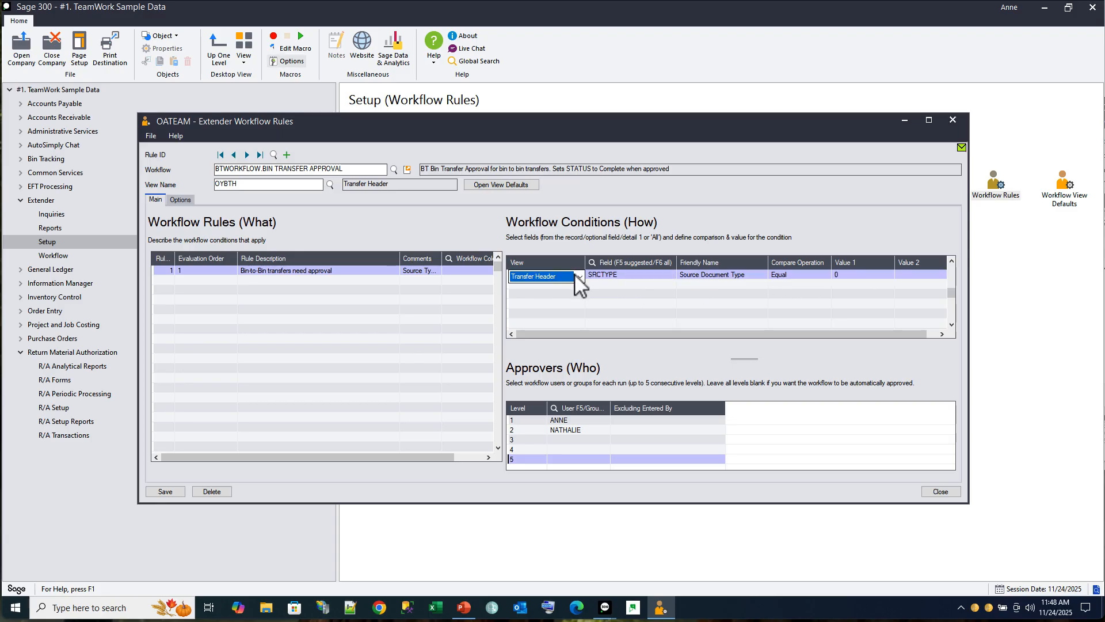
left_click(580, 277)
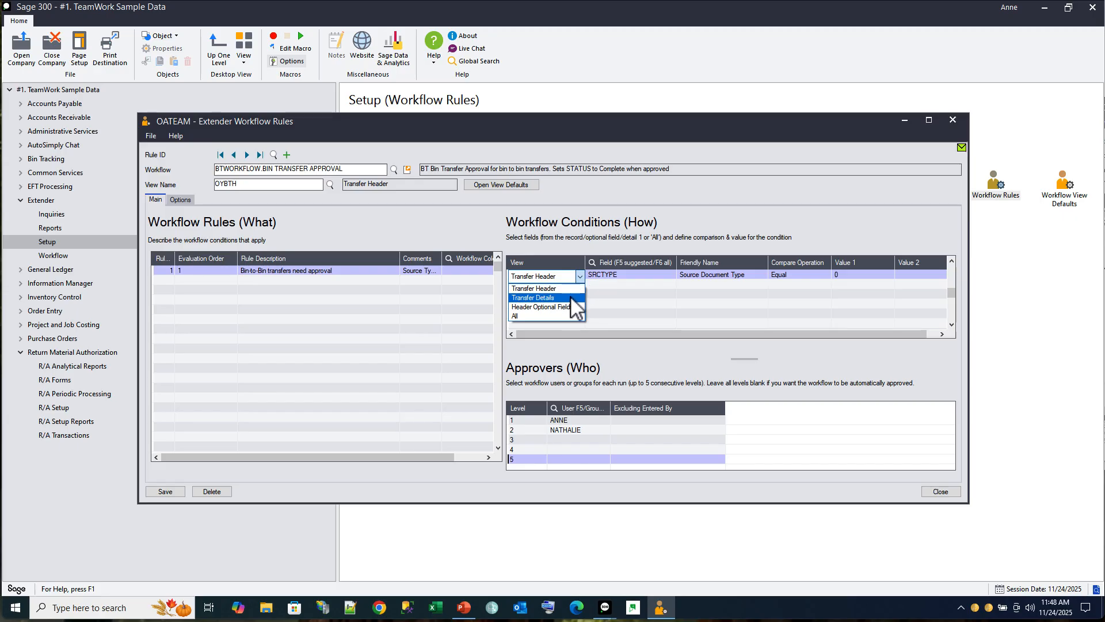
left_click(580, 277)
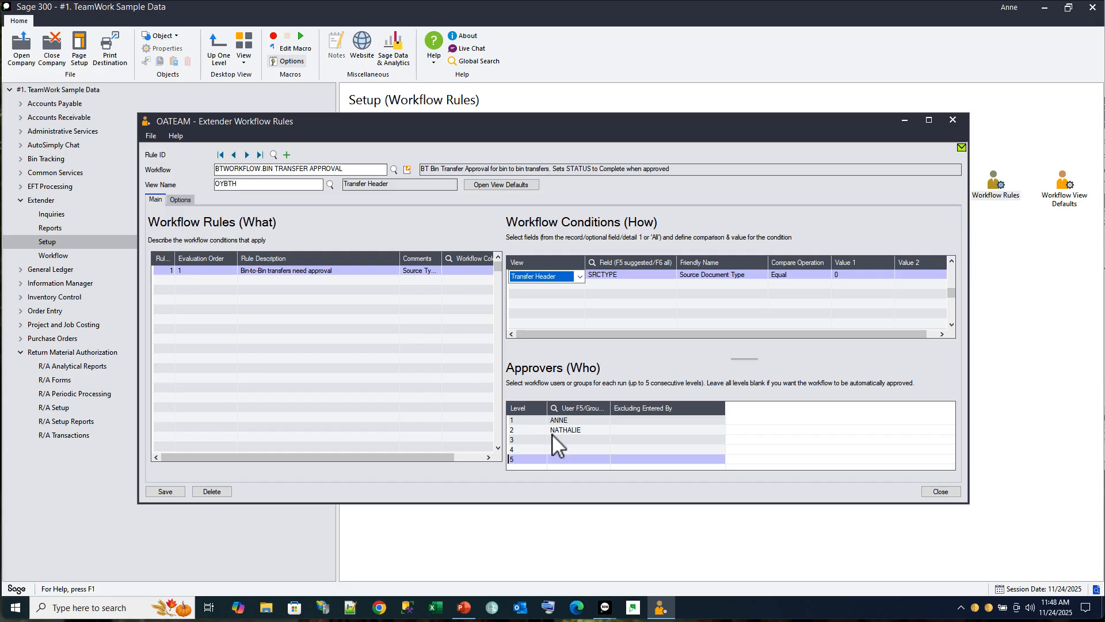
left_click(632, 275)
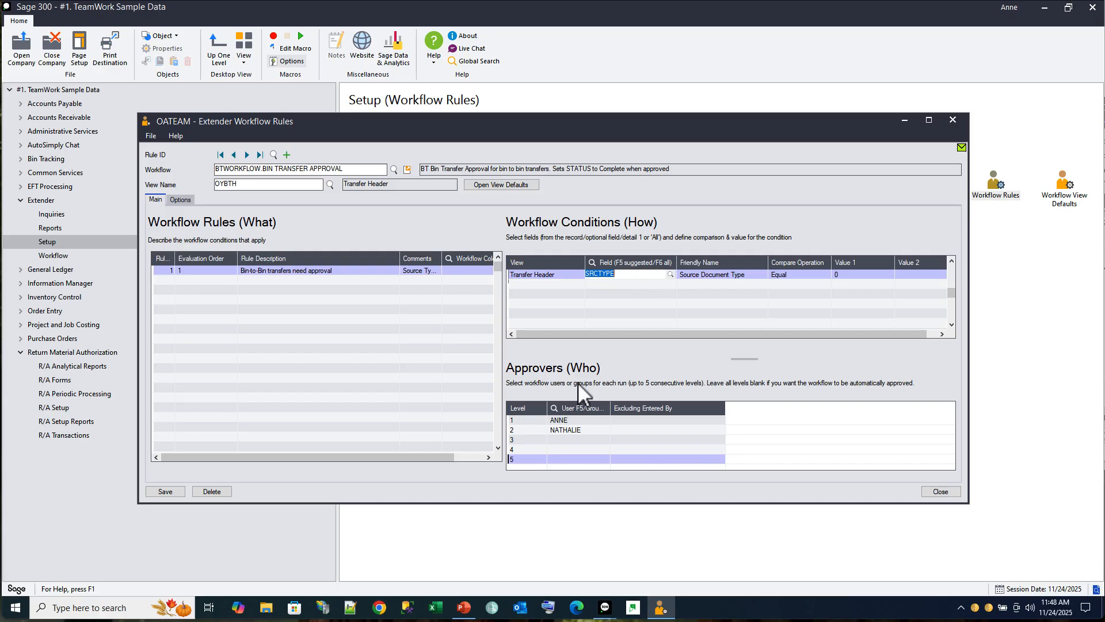
Check the rule's level 1 and level 2 approvers, and close Workflow Rules.
left_click(570, 420)
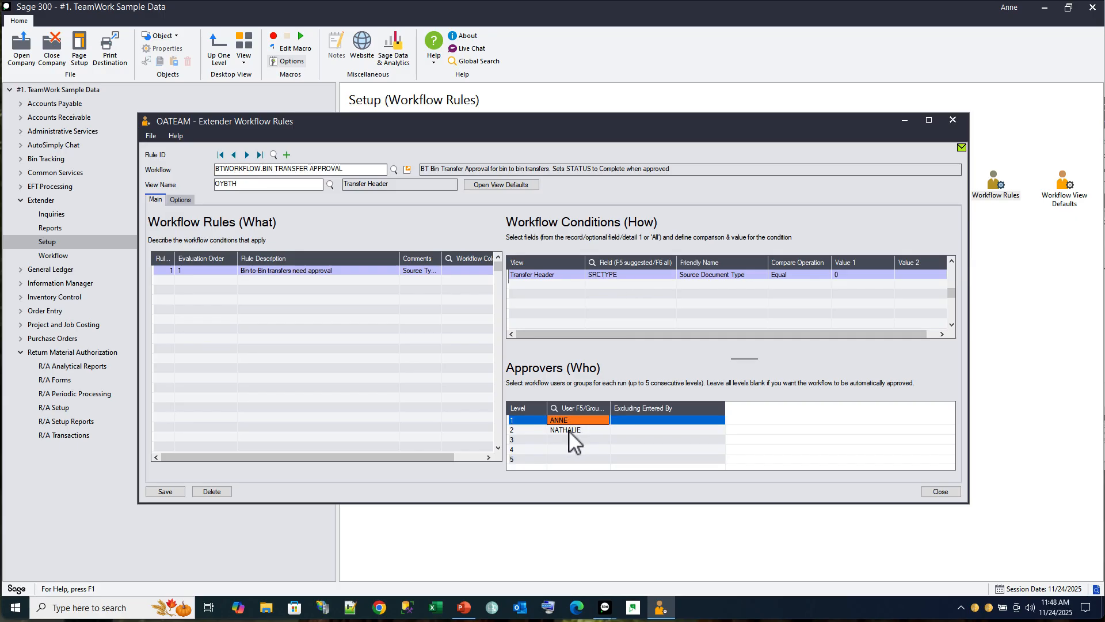
left_click(569, 430)
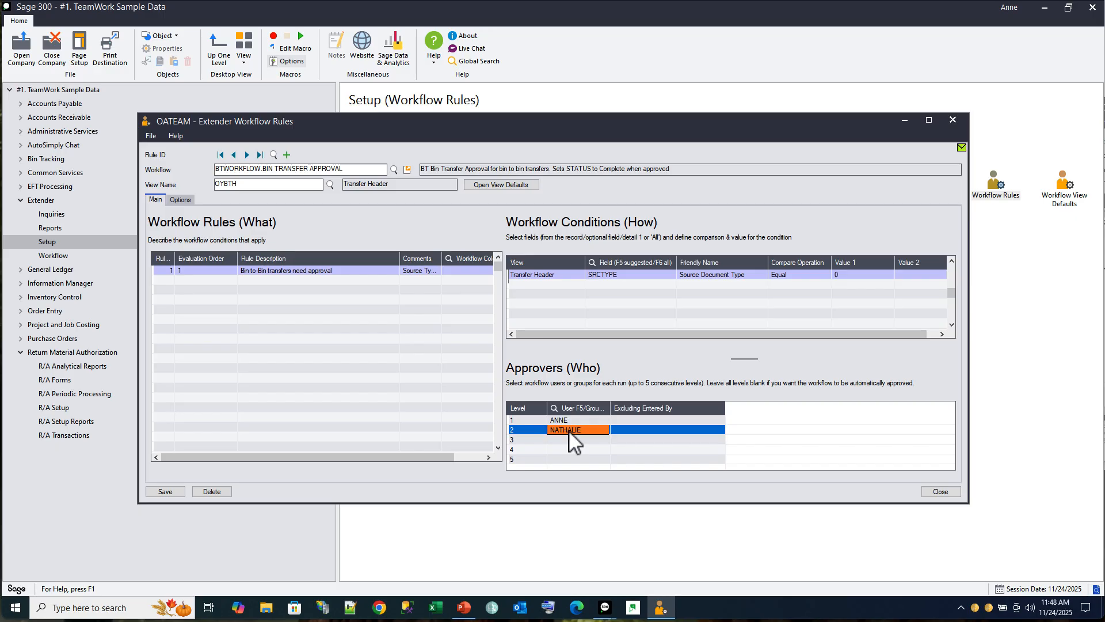
left_click(952, 120)
Switch to the requesting user's session and start a new Bin Transfer with source document None and a Pick and Put Away line.
mouse_move(604, 608)
left_click(556, 581)
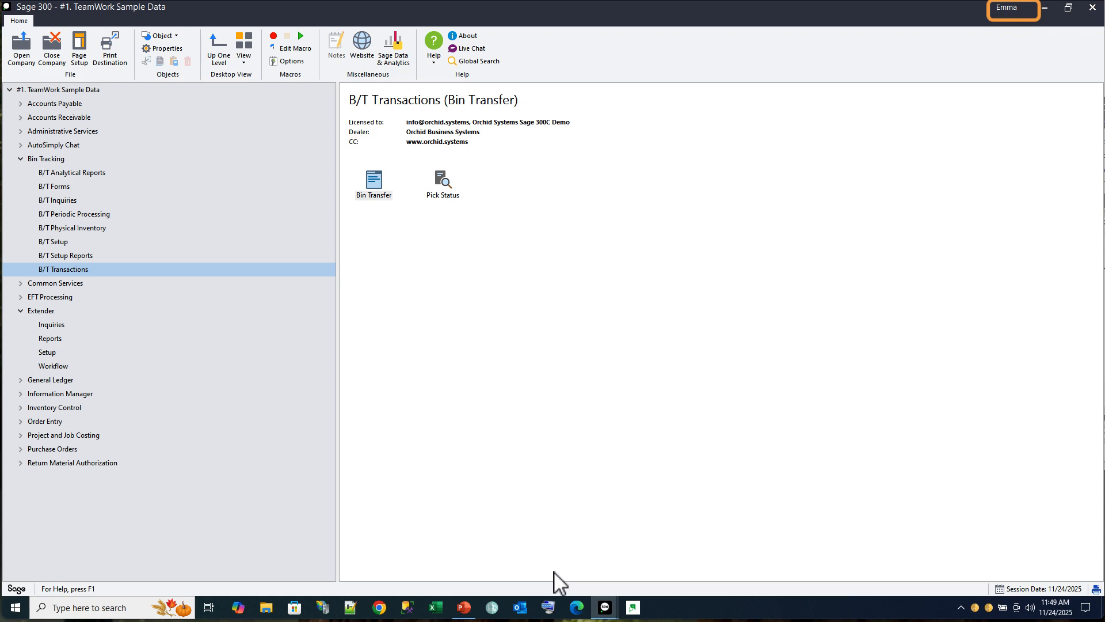
double_click(377, 183)
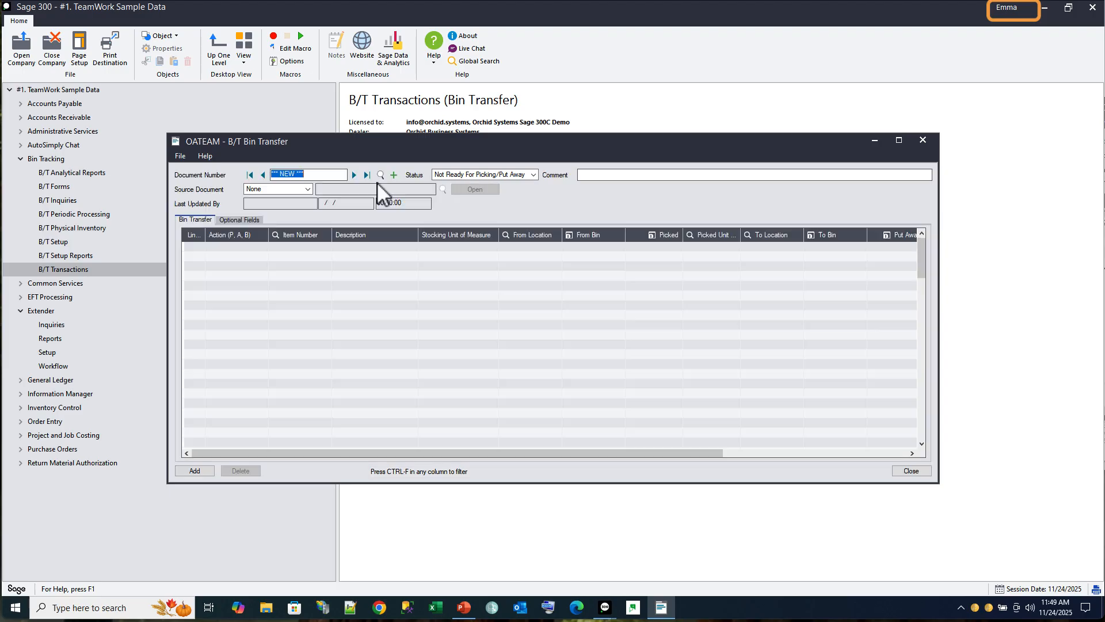
left_click(307, 190)
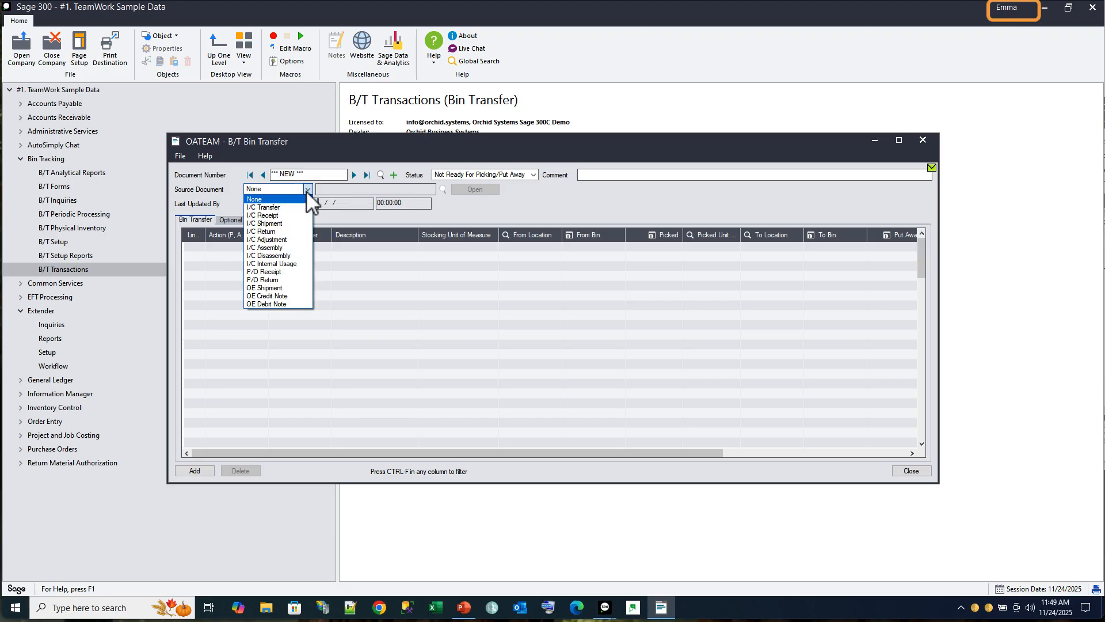
left_click(307, 189)
left_click(236, 247)
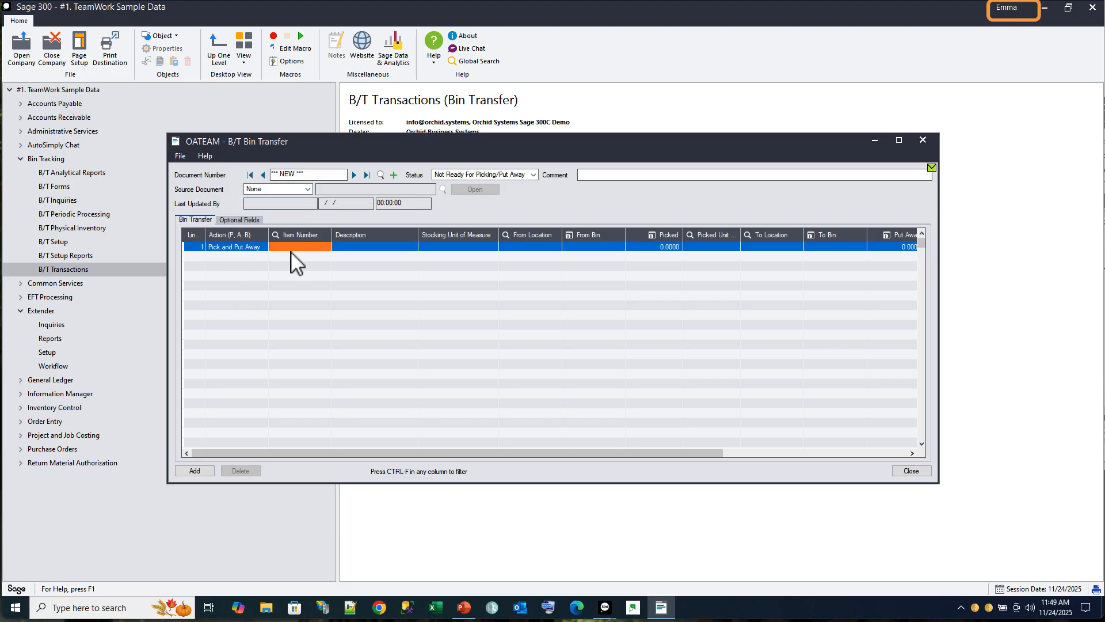
Fill the first line's pick details: item A1-103/0, from location 1, from bin A010101, picked quantity 10.
type("A1-103/0")
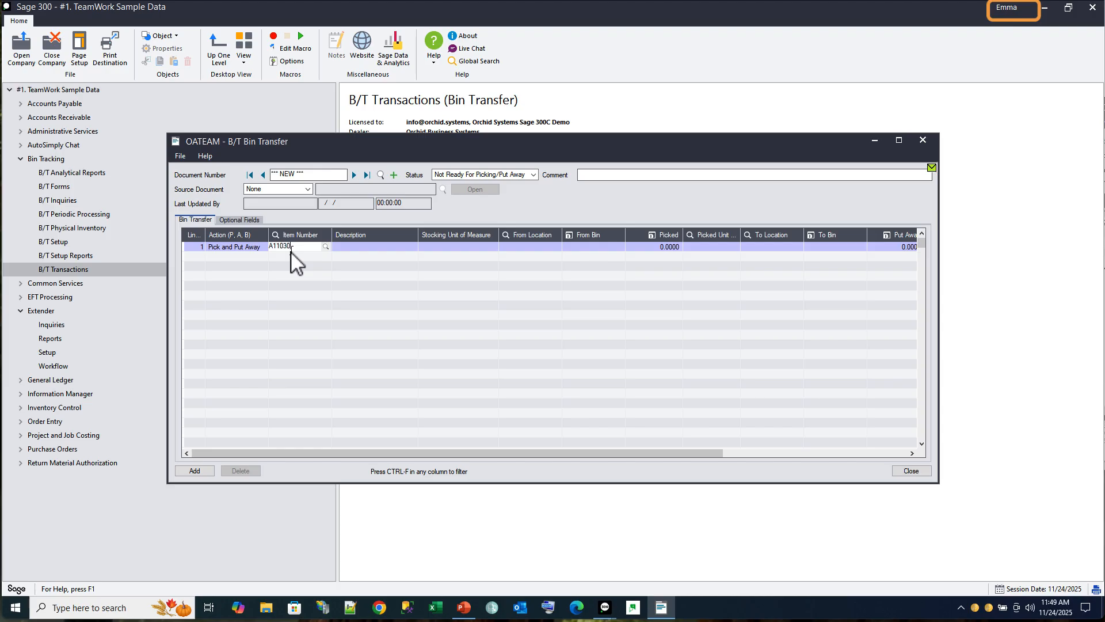
key("Tab")
type("1")
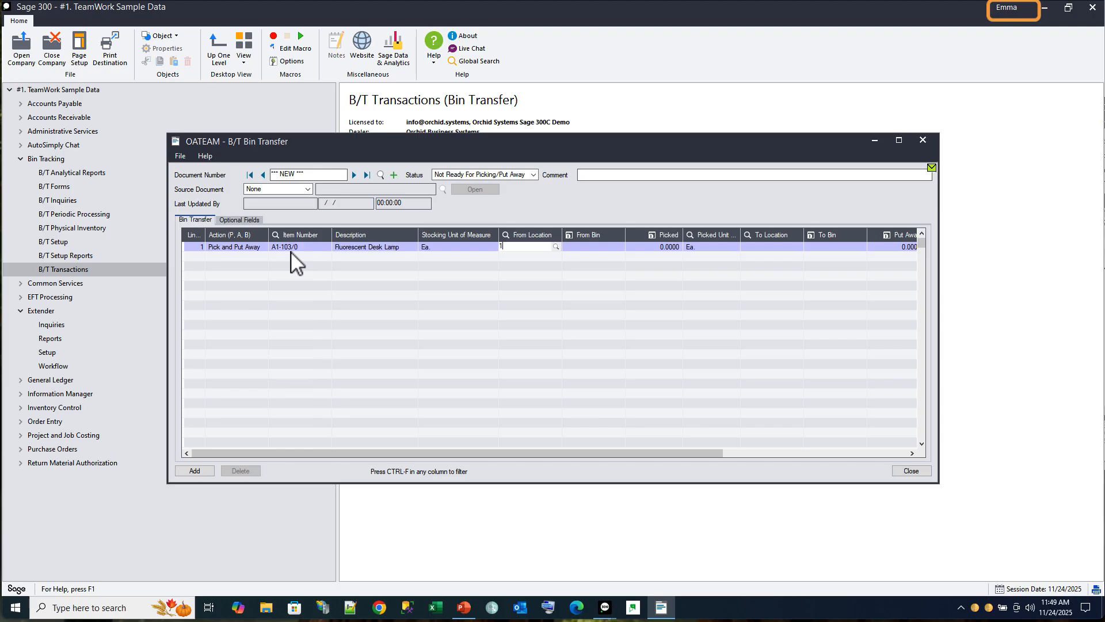
key("Tab")
type("A010101")
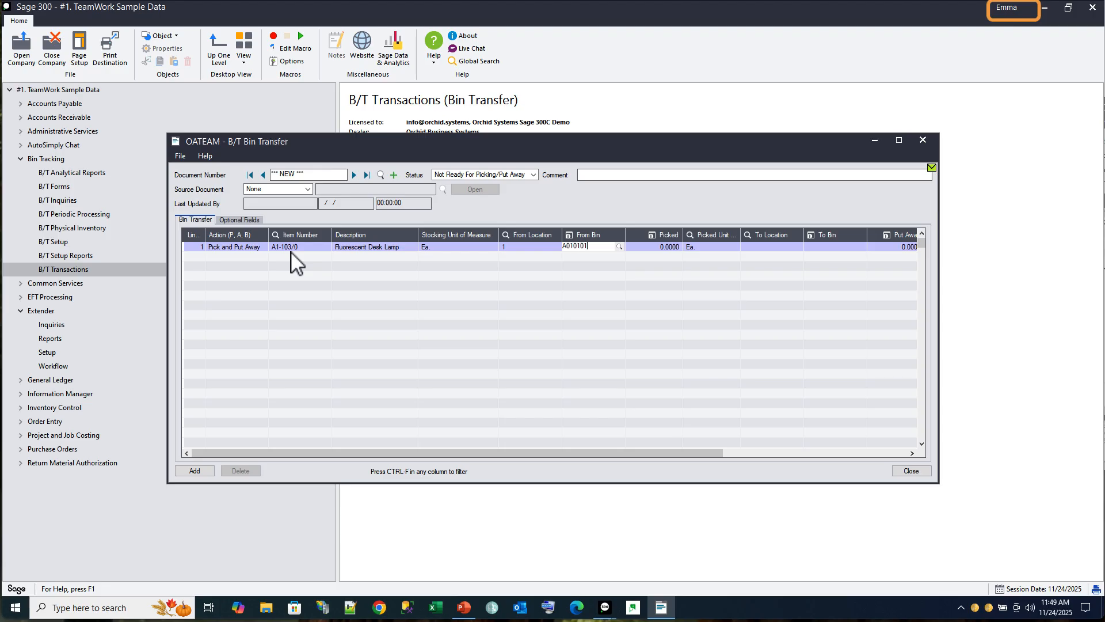
key("Tab")
type("10")
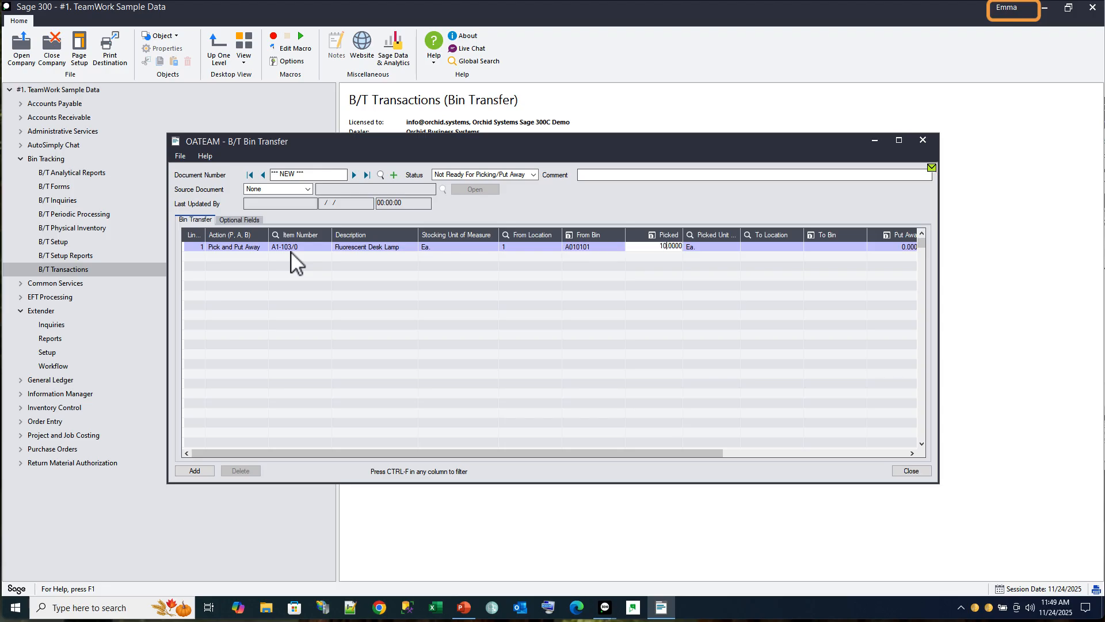
key("Tab")
Set the first line's put-away details to location 1, bin A010102, and quantity 10.
key("Tab")
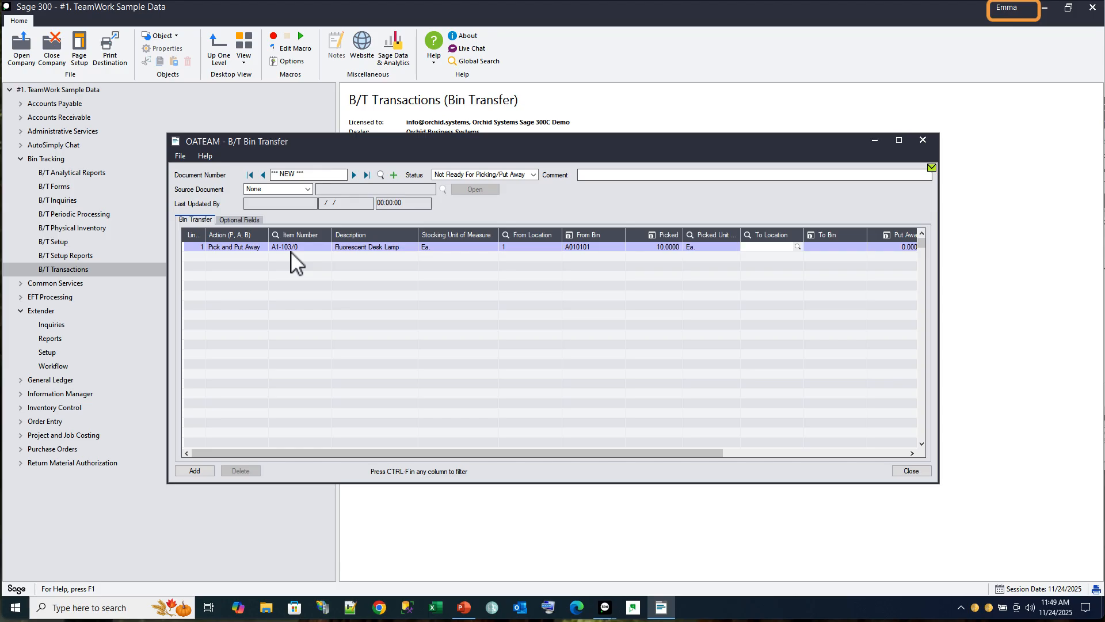
type("1")
key("Tab")
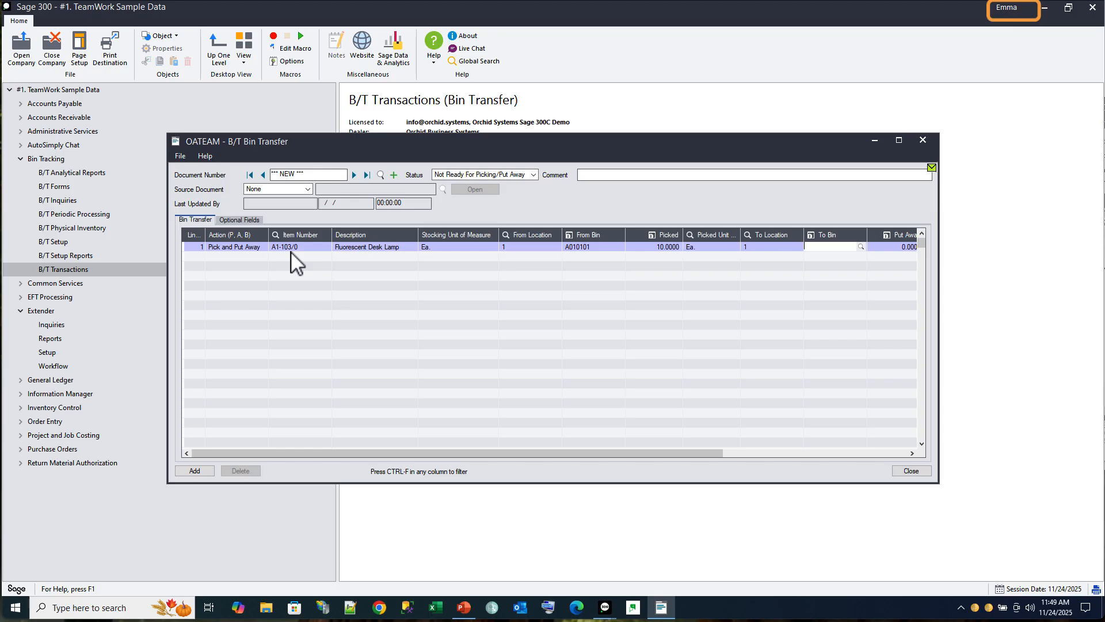
type("A010102")
key("Tab")
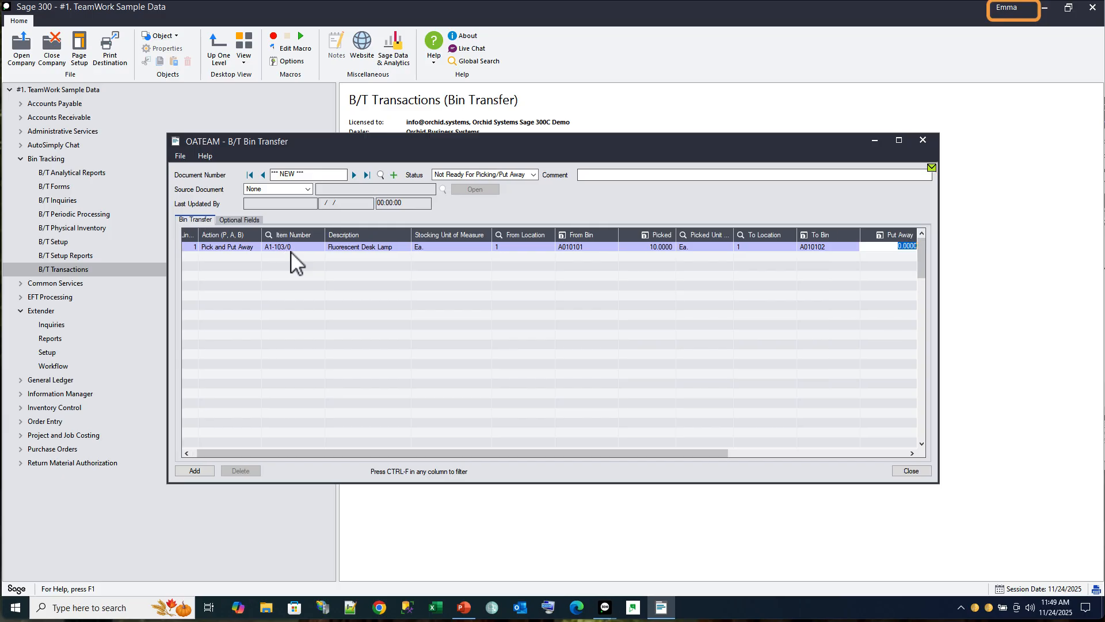
type("10")
key("Tab")
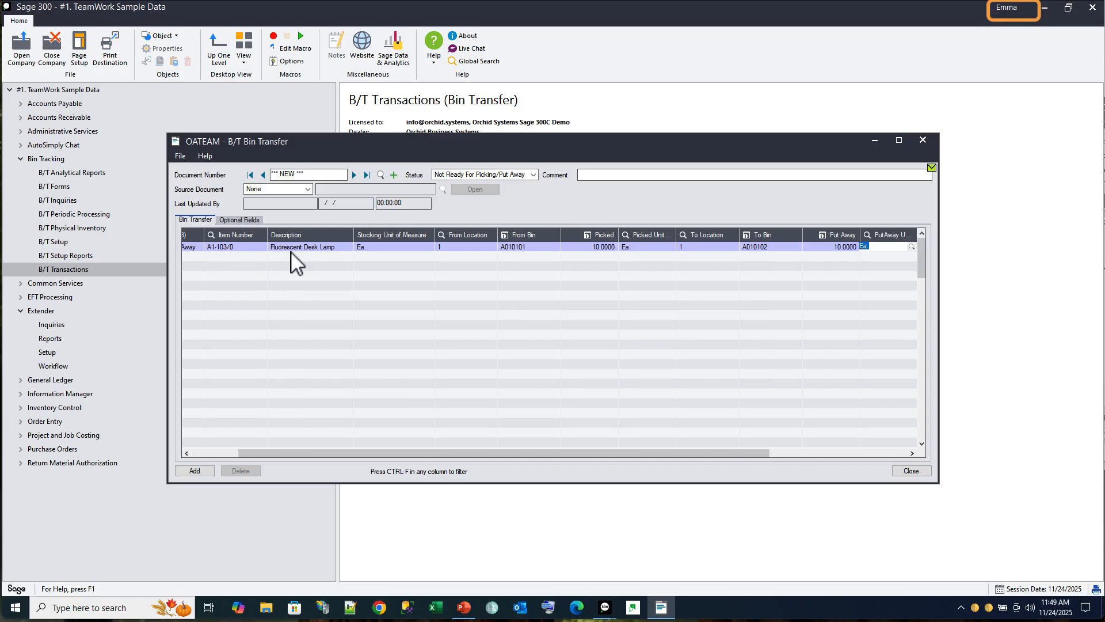
Add a second line for item A1-105/0, picking 20 from location 1, bin A010102.
key("Tab")
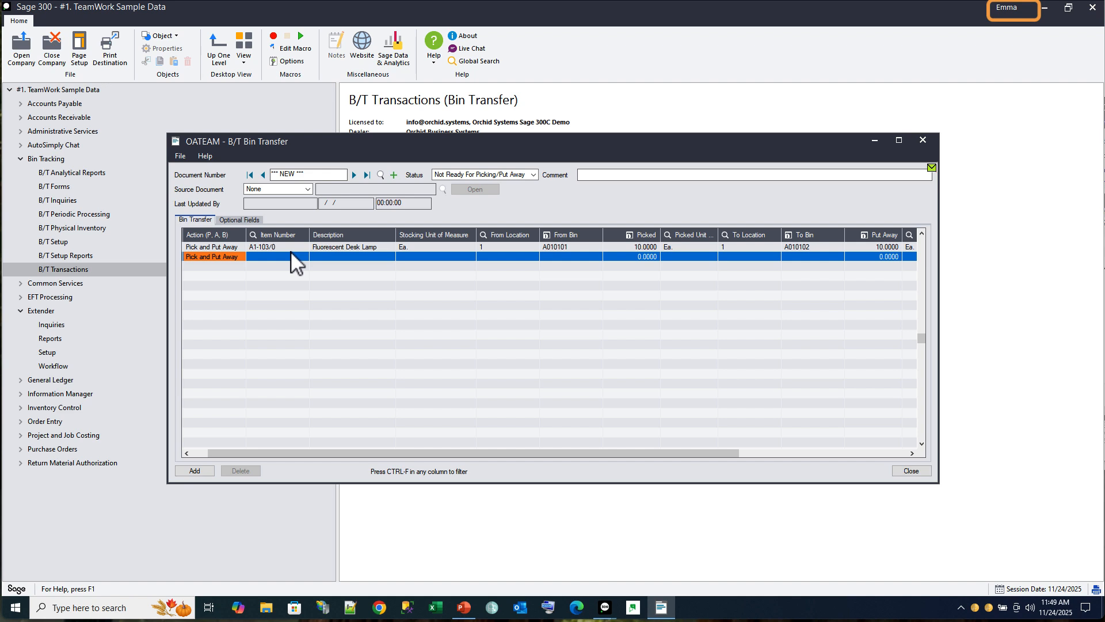
key("Tab")
type("A")
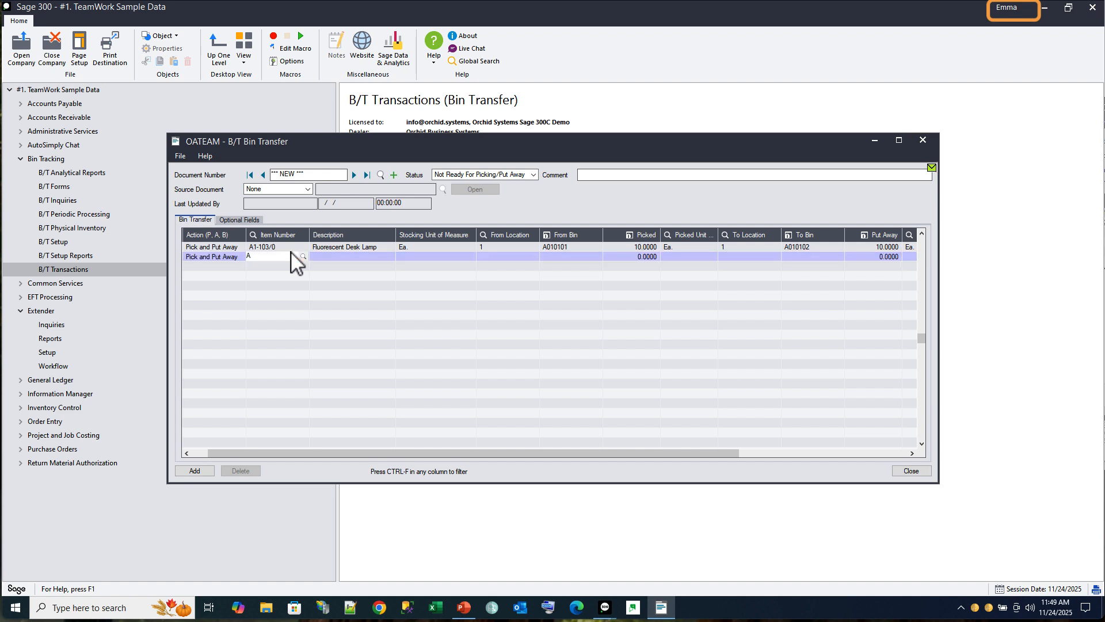
type("1-105/0")
key("Tab")
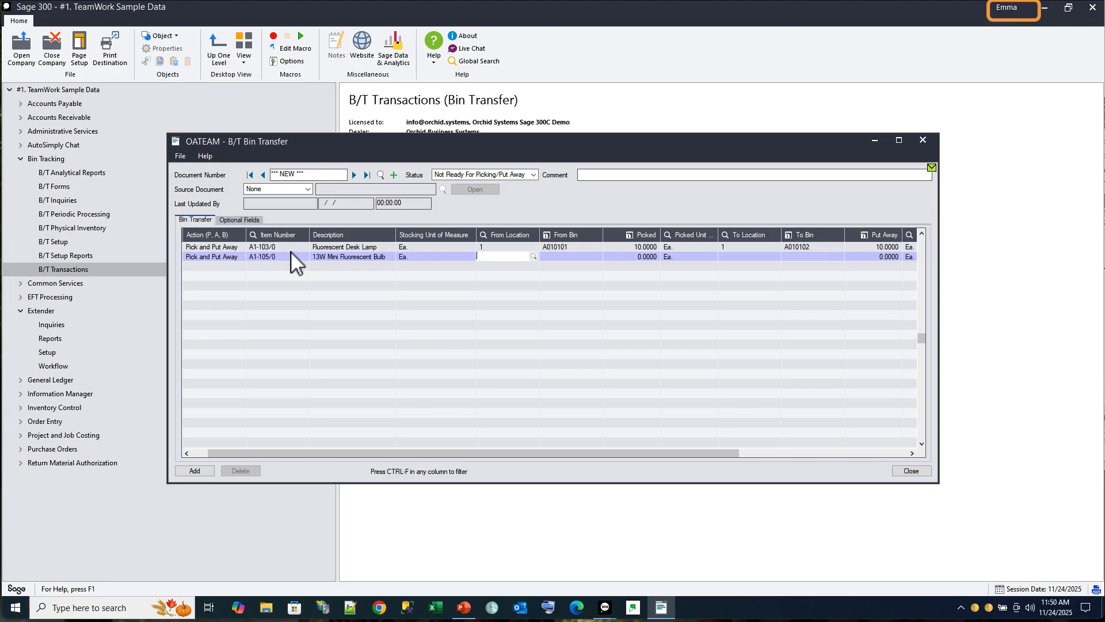
type("1")
key("Tab")
type("A")
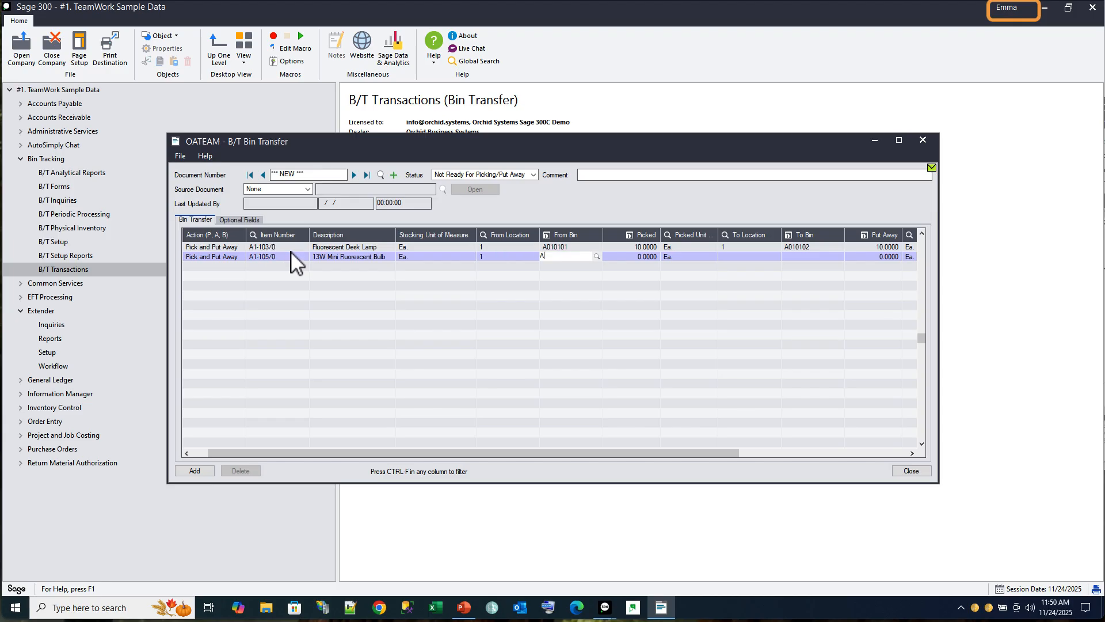
type("010102")
key("Tab")
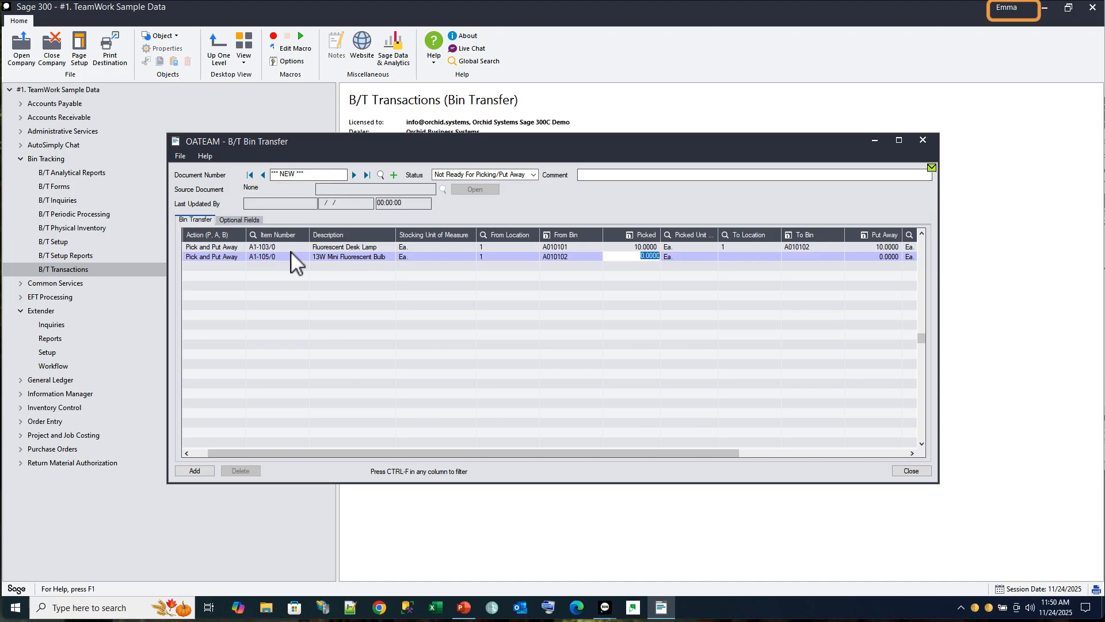
type("20")
key("Tab")
Set the second line's put-away details to location 1, bin A010101, and quantity 20.
key("Tab")
type("1")
key("Tab")
type("A010101")
key("Tab")
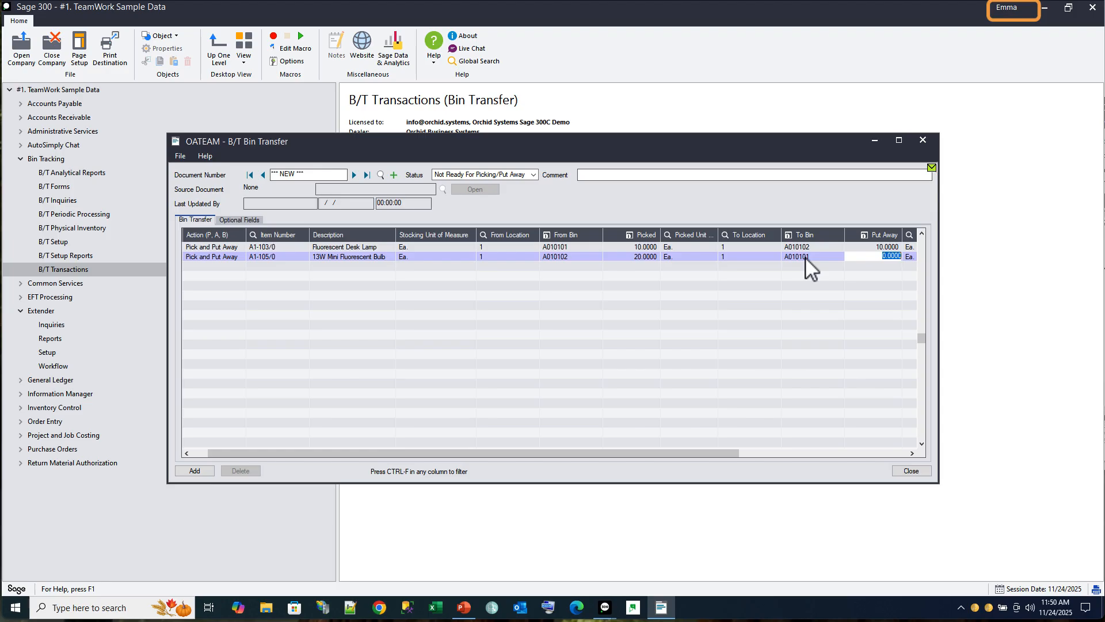
type("20")
key("Tab")
left_click(783, 256)
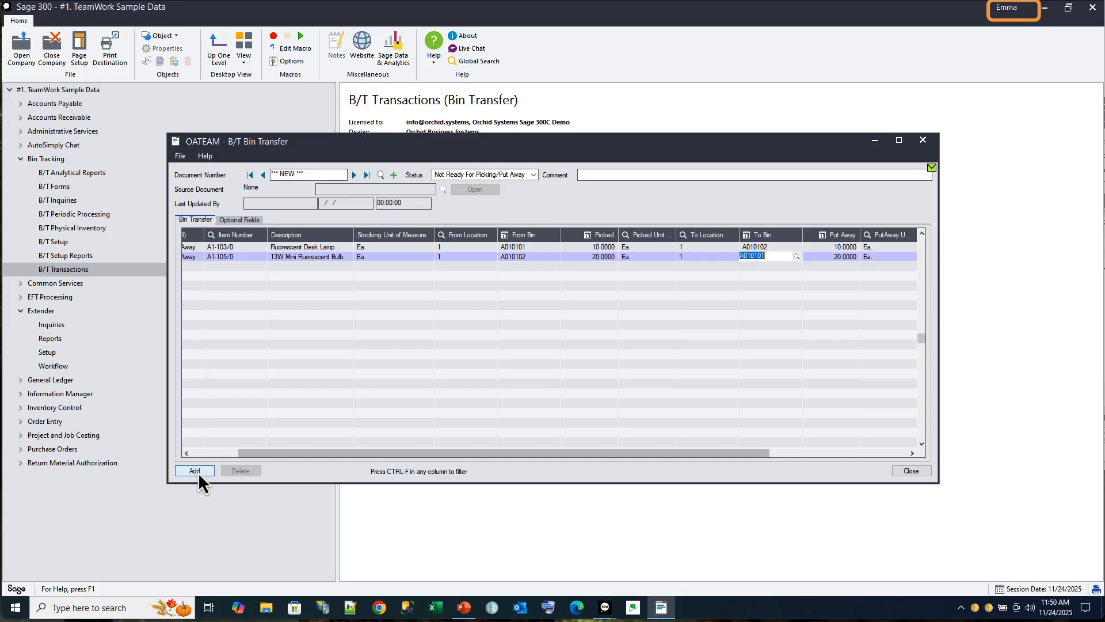
Add the bin transfer with its status set to In Progress instead of Completed, and dismiss the approval message.
left_click(197, 471)
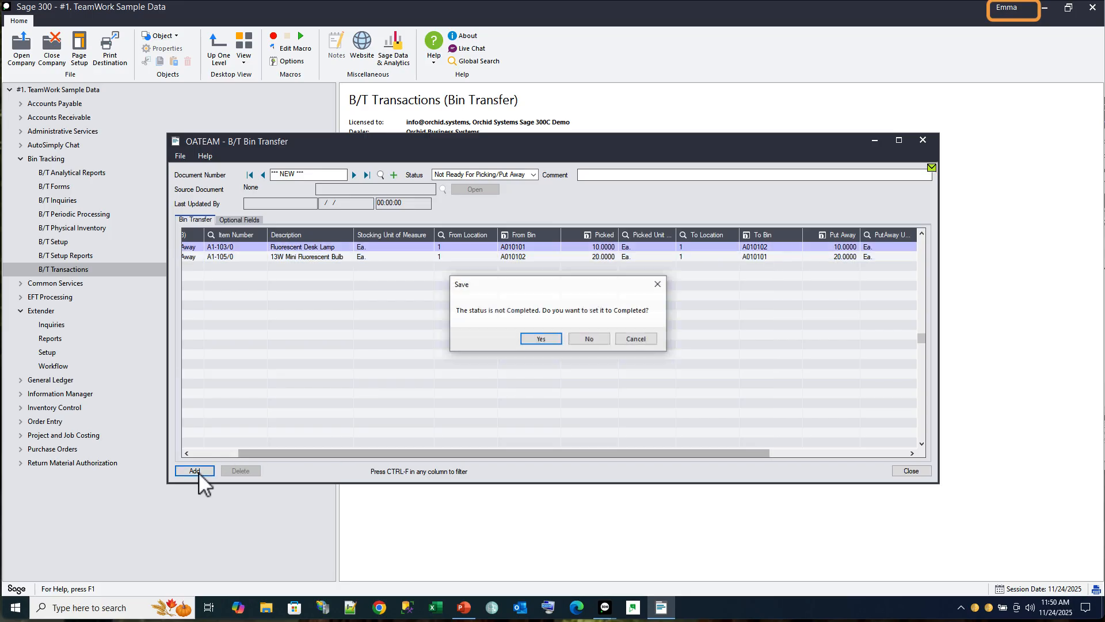
left_click(585, 340)
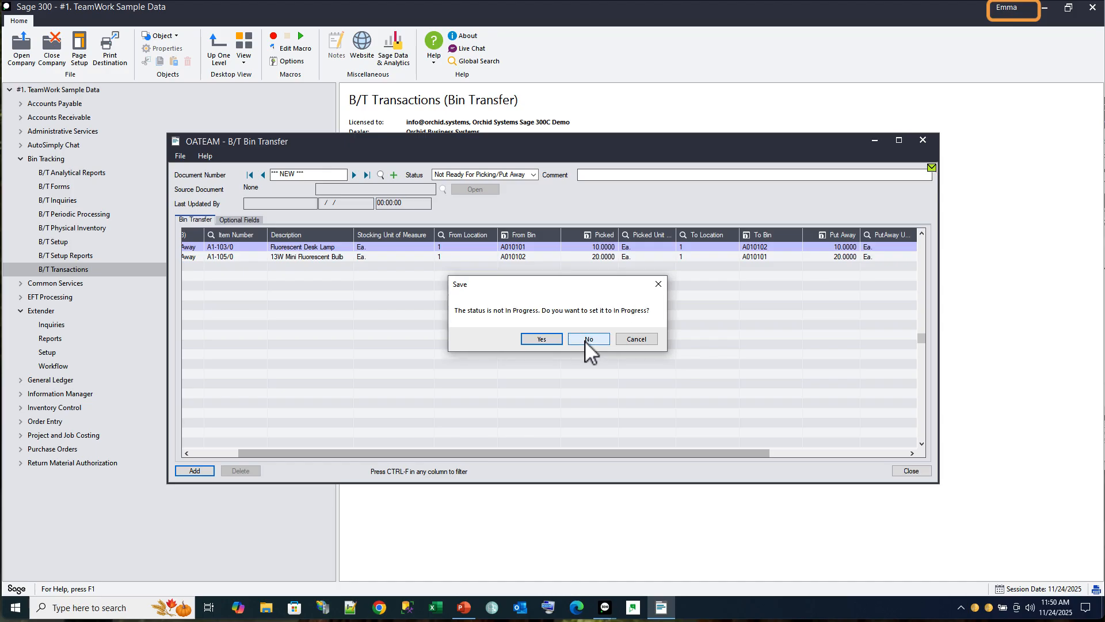
left_click(553, 341)
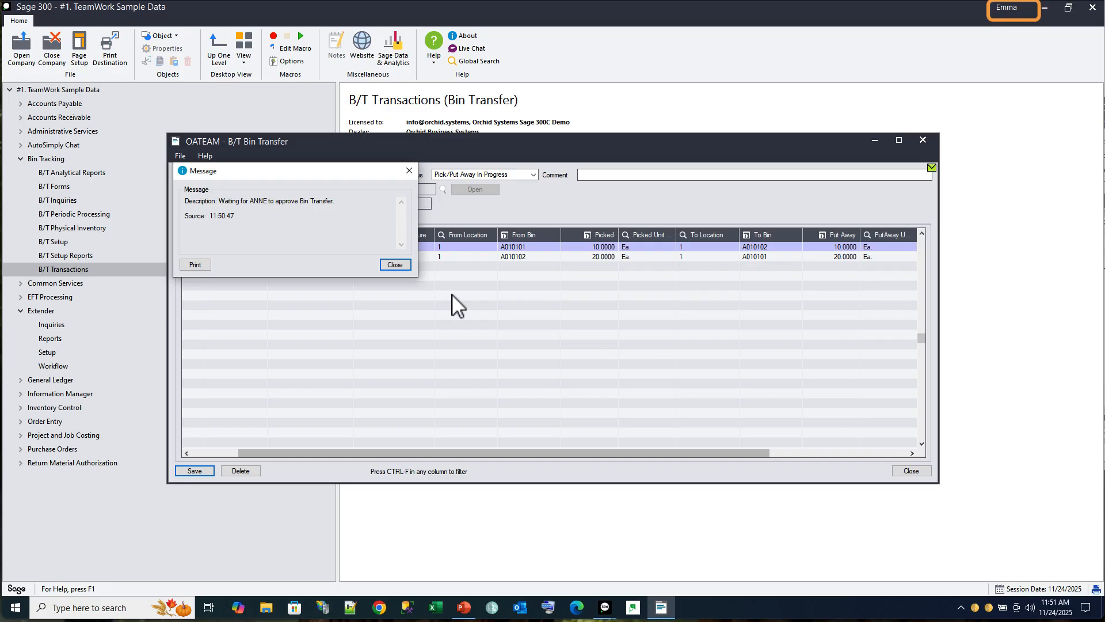
left_click(403, 267)
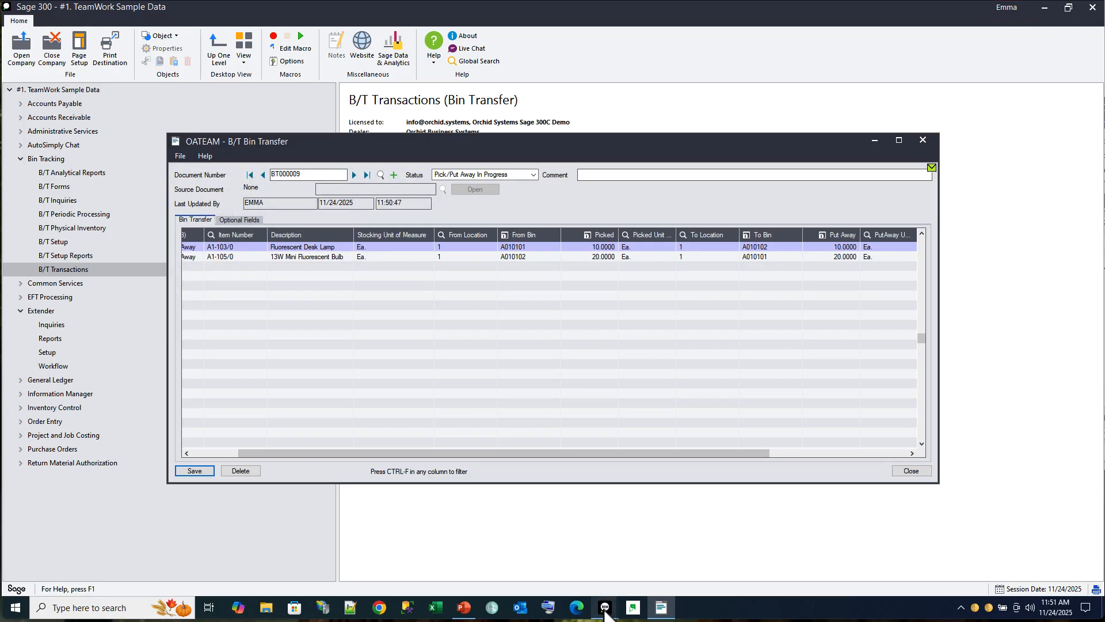
Switch to the level 1 approver's session and open the Extender Workflow Console.
mouse_move(605, 612)
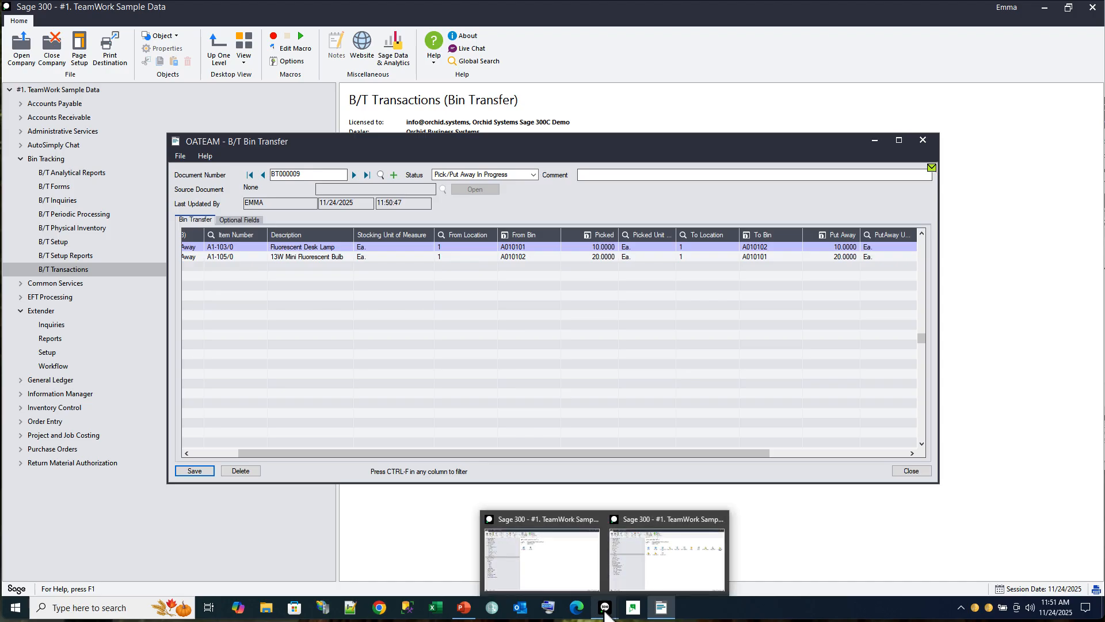
left_click(666, 569)
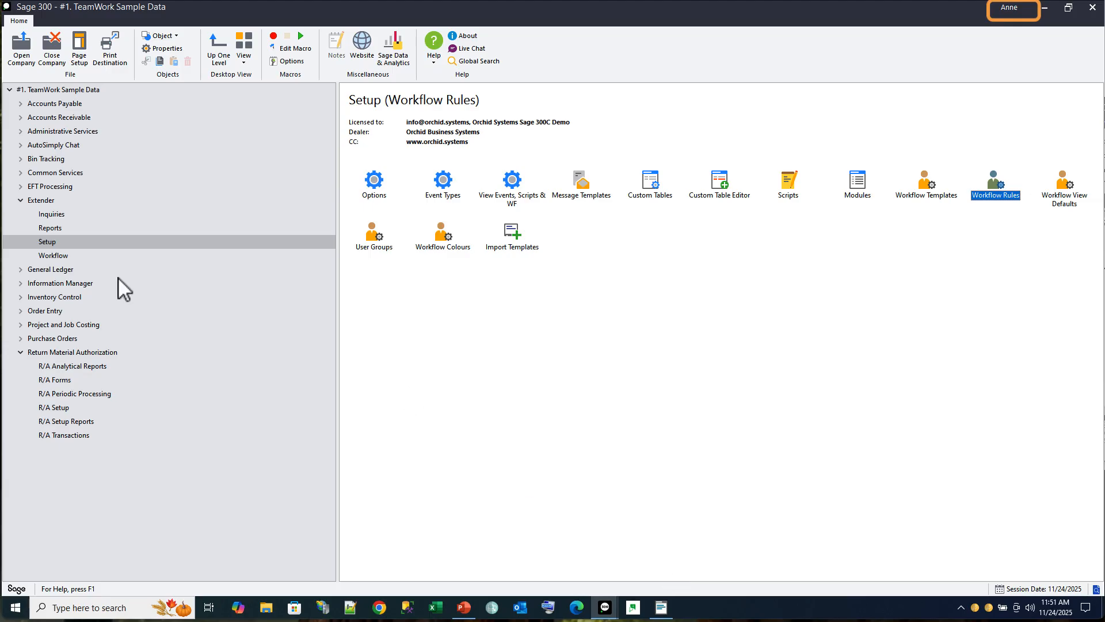
left_click(51, 255)
double_click(378, 185)
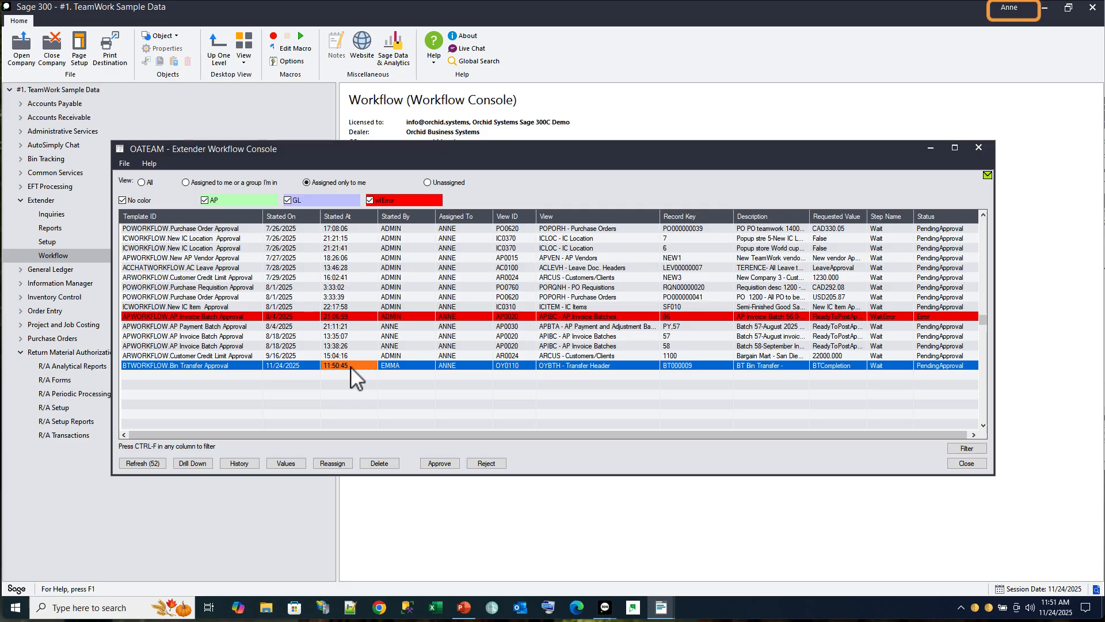
Approve the BTWORKFLOW.Bin Transfer Approval entry with the comment "ok" and locate it in the list of all workflows.
left_click(439, 464)
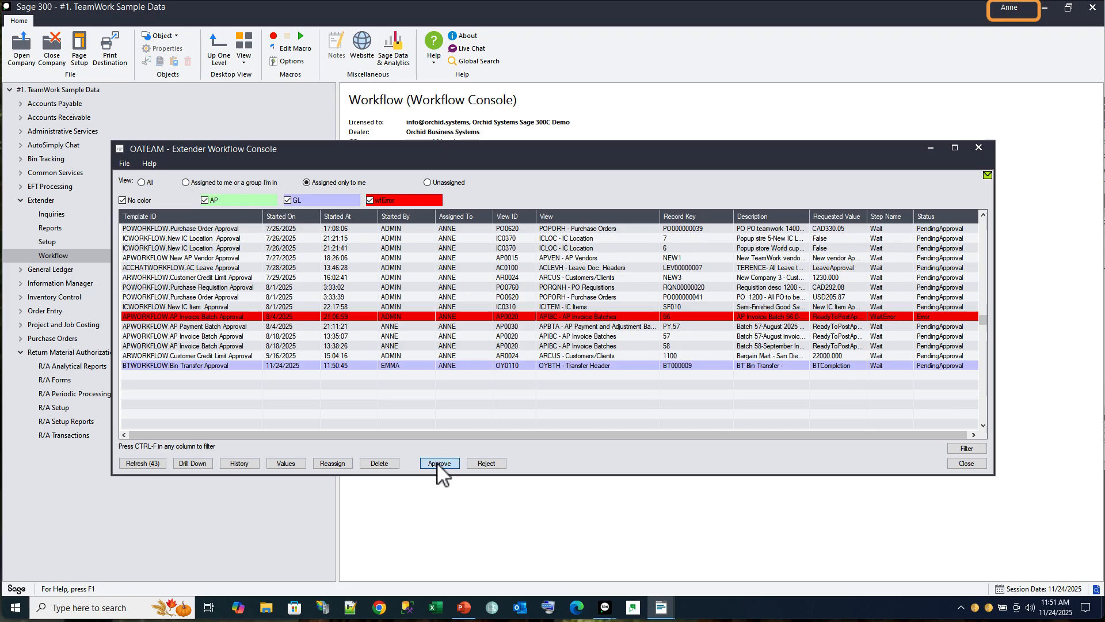
type("ok")
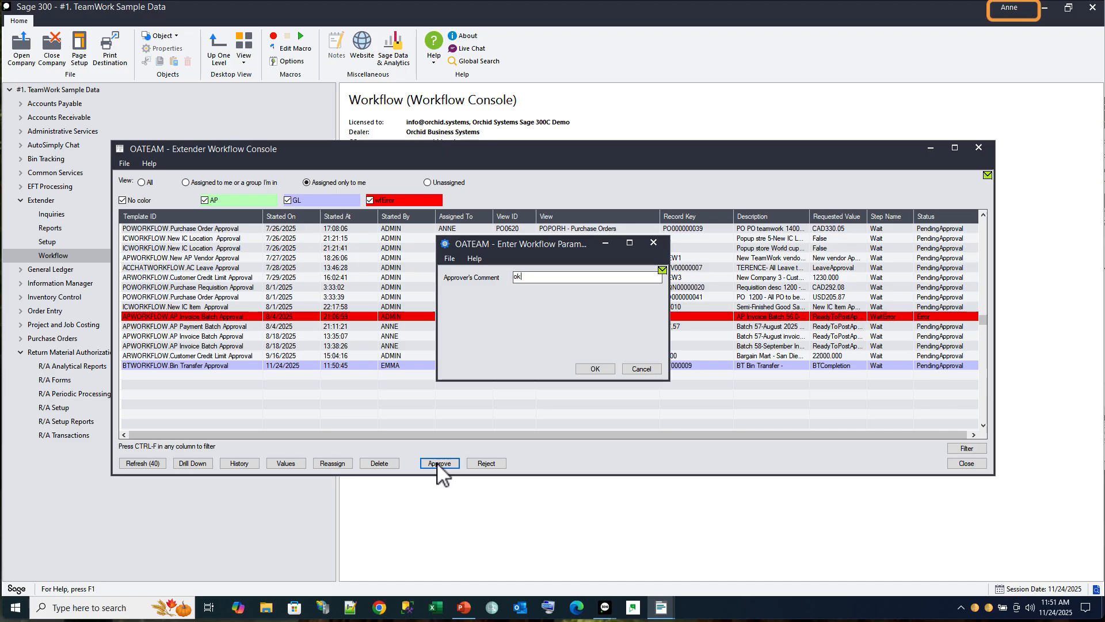
left_click(591, 369)
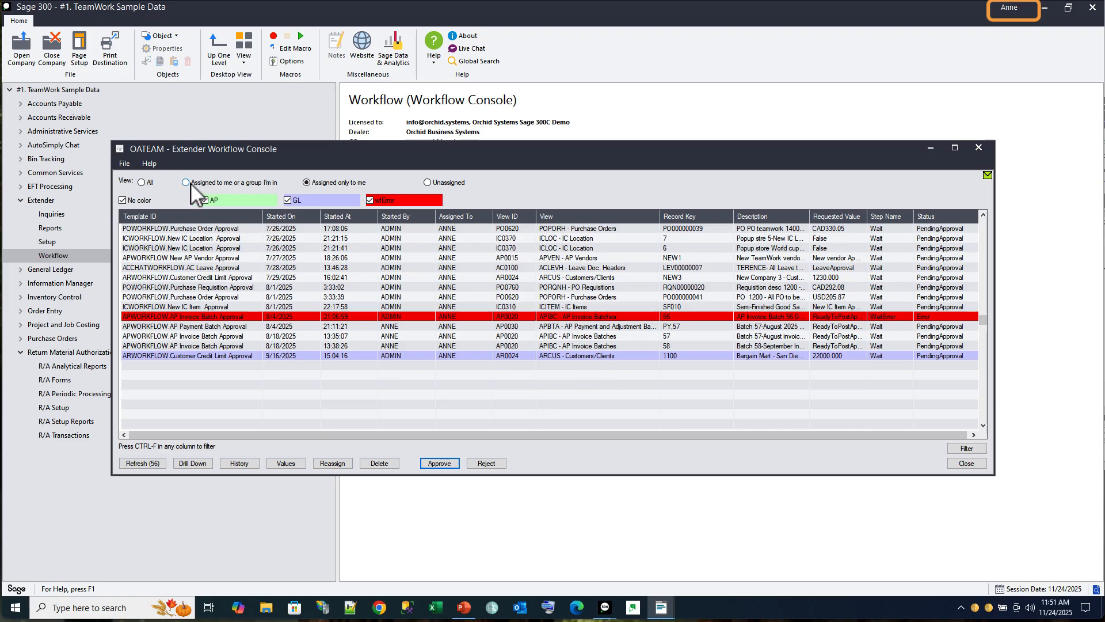
left_click(141, 183)
left_click(206, 424)
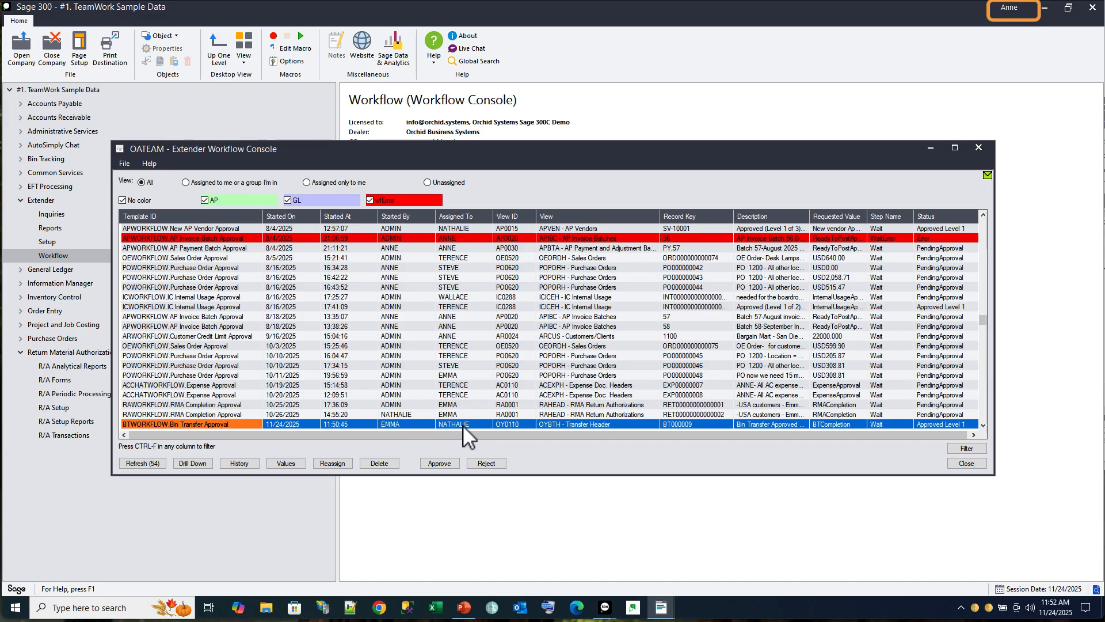
Switch to the level 2 approver's session and open the Workflow Console there.
mouse_move(604, 607)
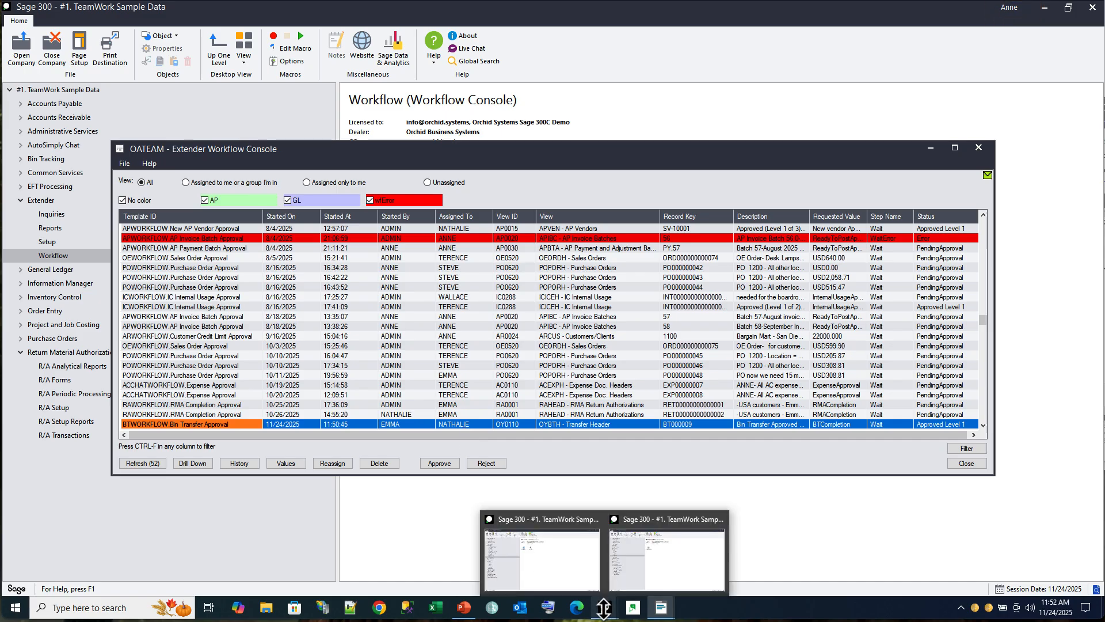
left_click(564, 555)
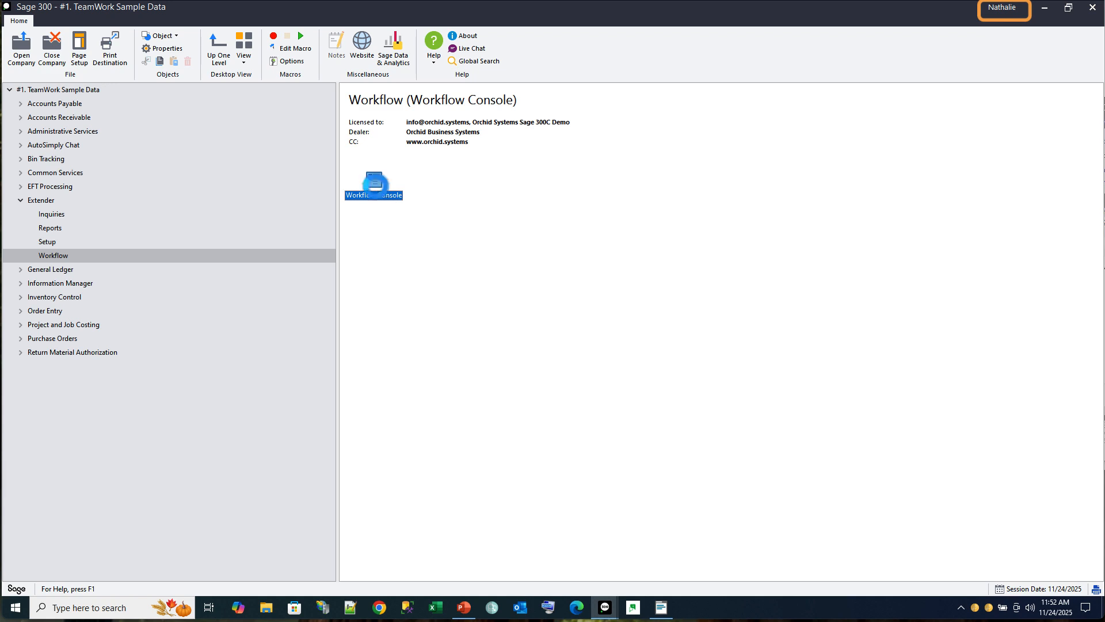
double_click(375, 184)
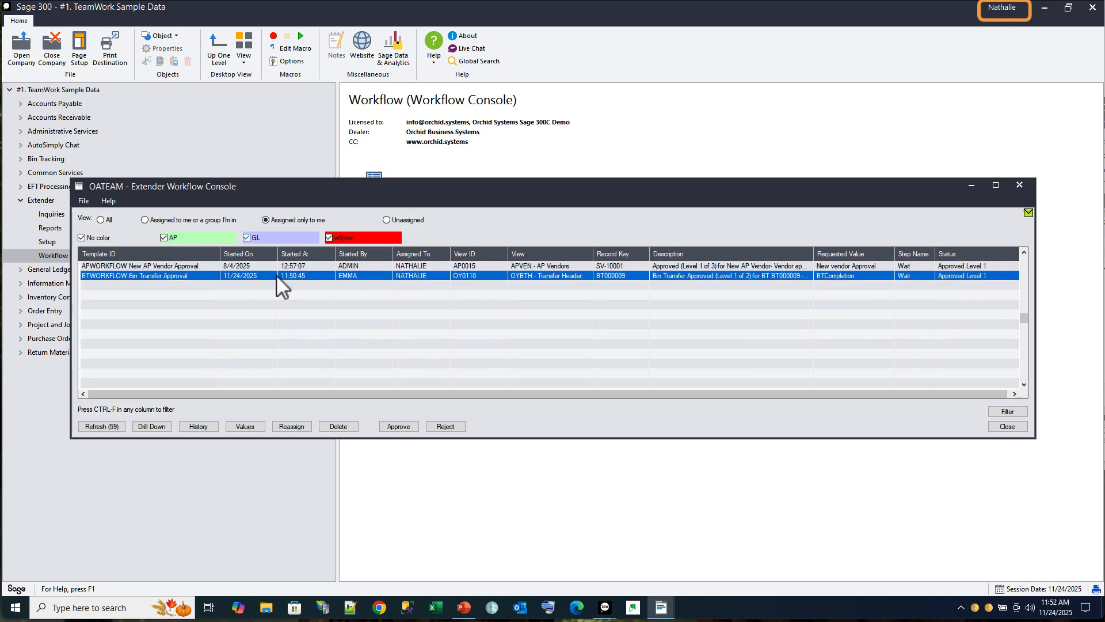
Check the values and the history log of the BTWORKFLOW.Bin Transfer Approval entry.
left_click(267, 278)
left_click(245, 426)
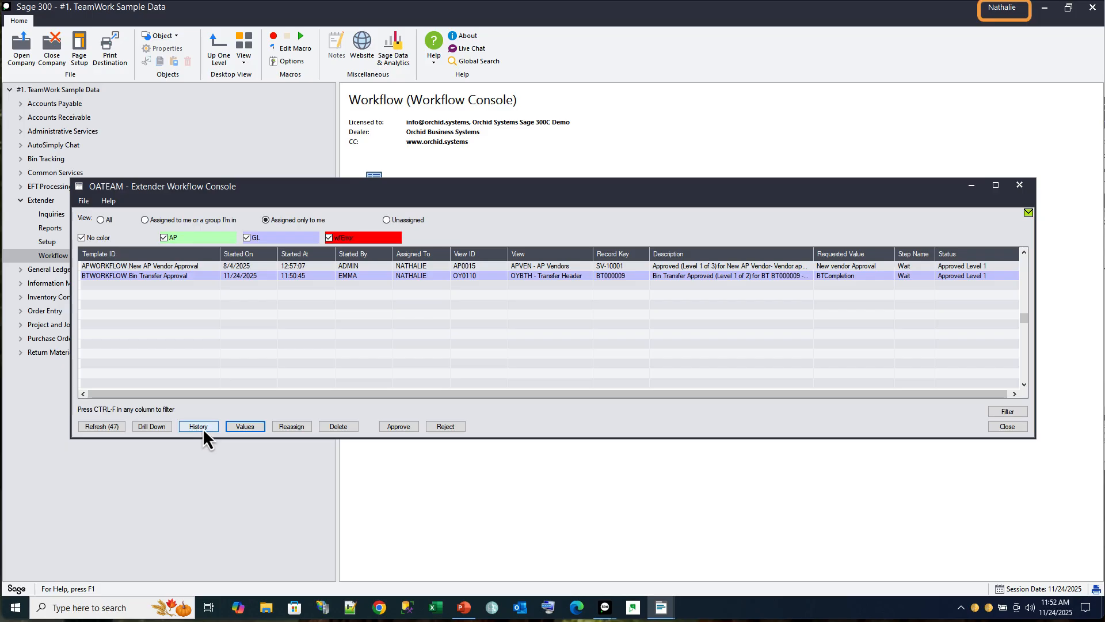
left_click(203, 427)
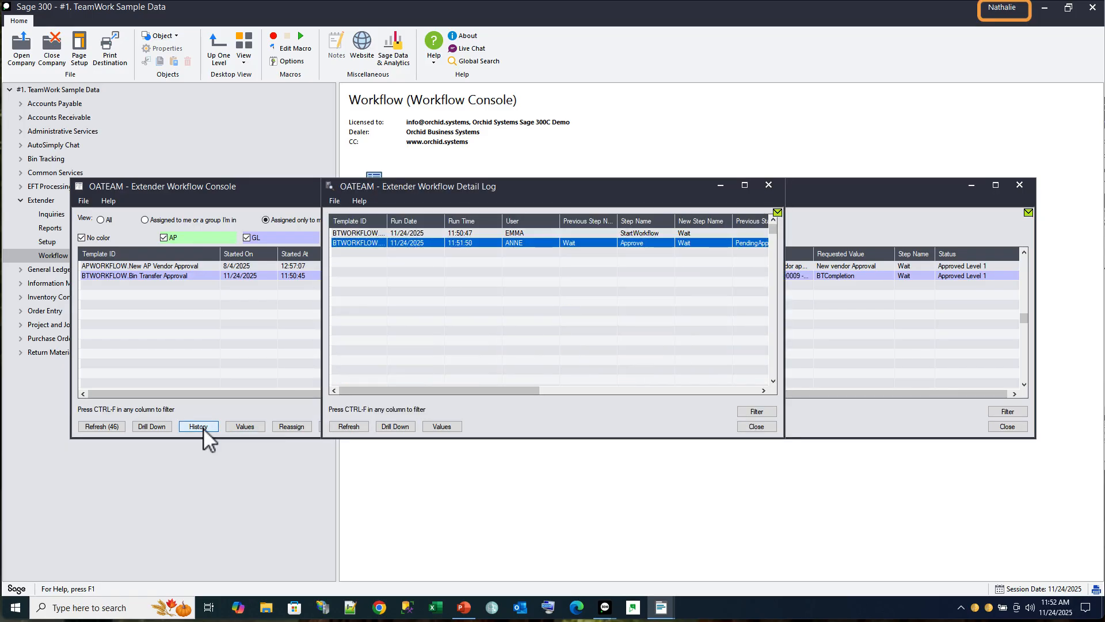
Examine the start and level 1 approval entries in the detail log, including the approval's values, and close the log.
left_click(499, 233)
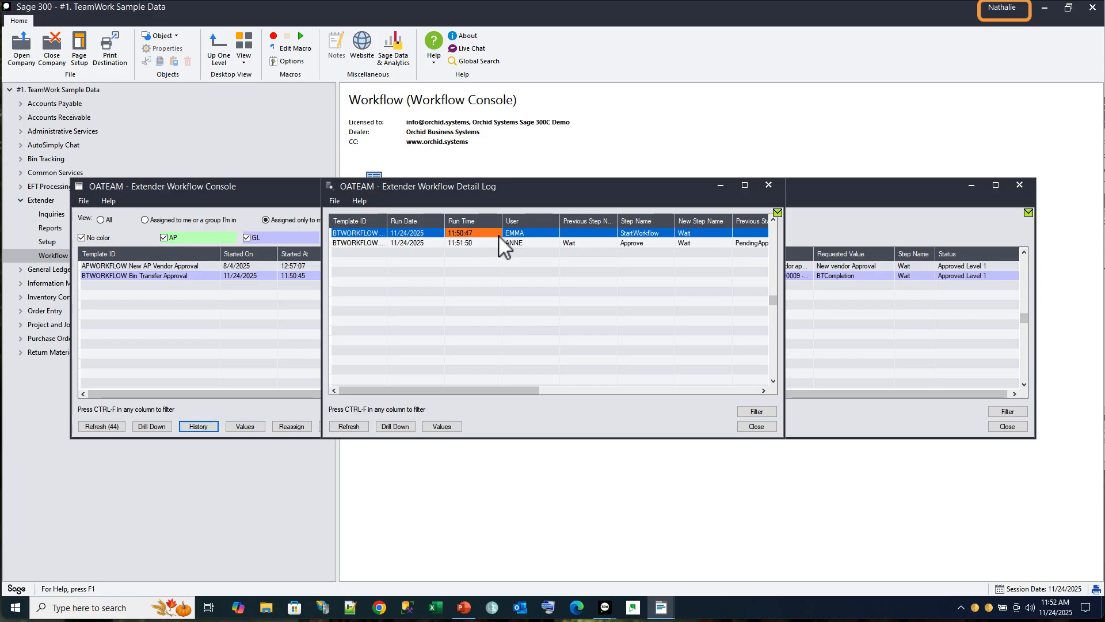
left_click(526, 243)
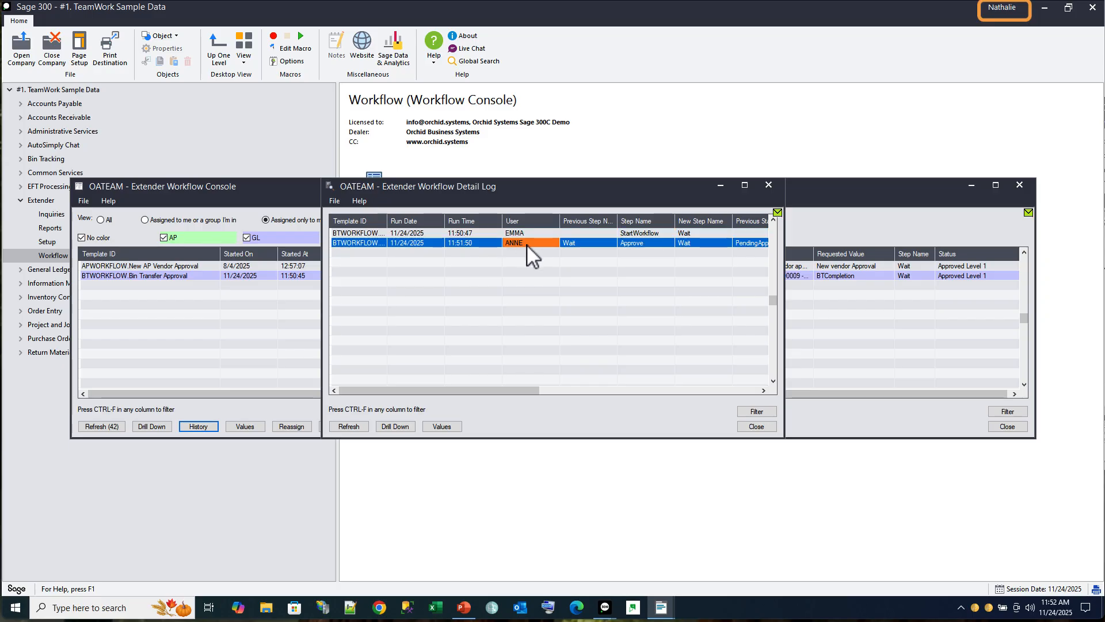
left_click(442, 426)
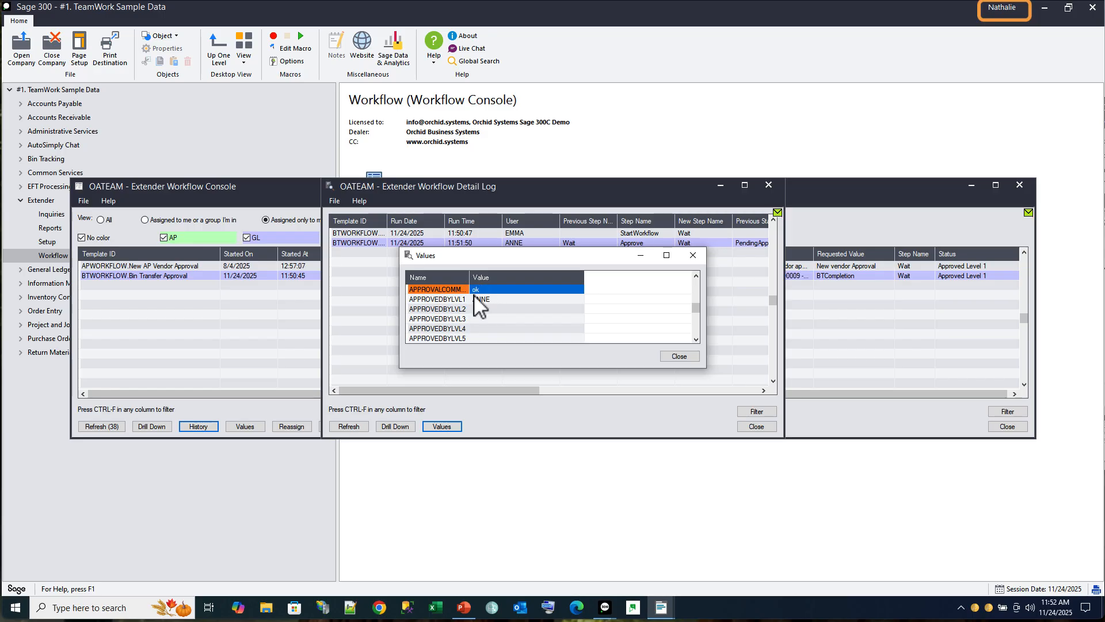
left_click(679, 356)
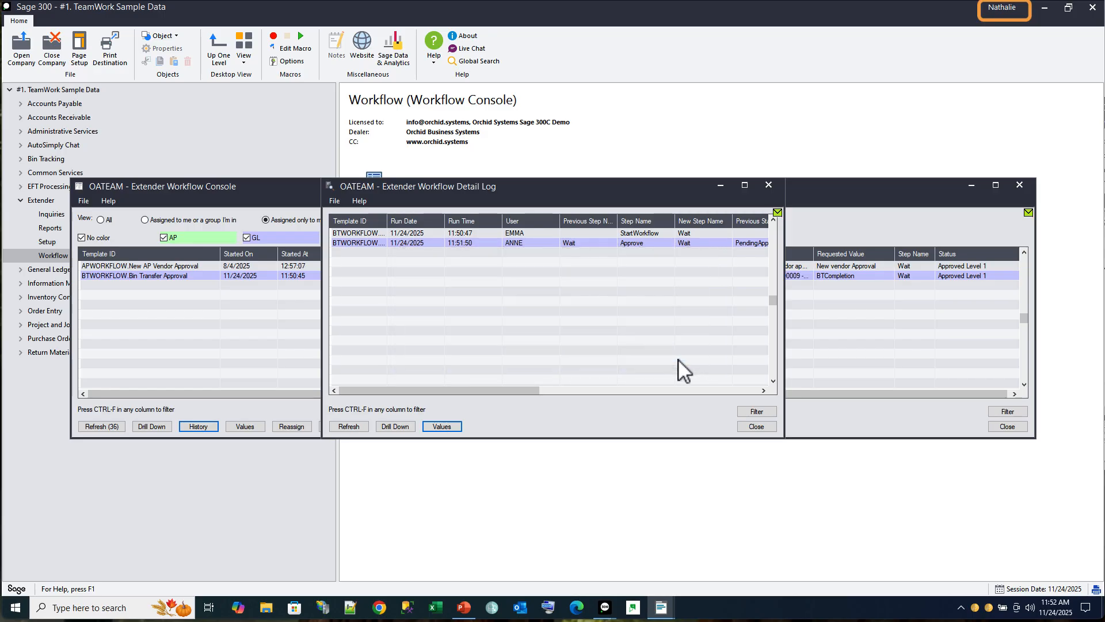
left_click(751, 427)
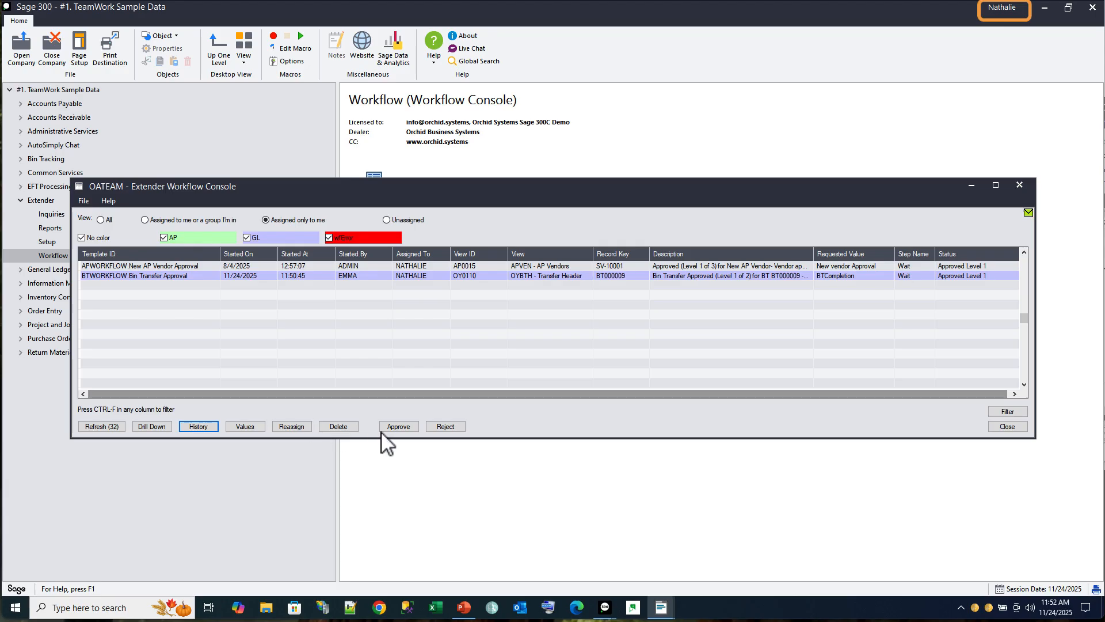
Approve the BTWORKFLOW.Bin Transfer Approval entry with a comment naming the level 1 approver and "ok", check all workflows, and close the console.
left_click(396, 428)
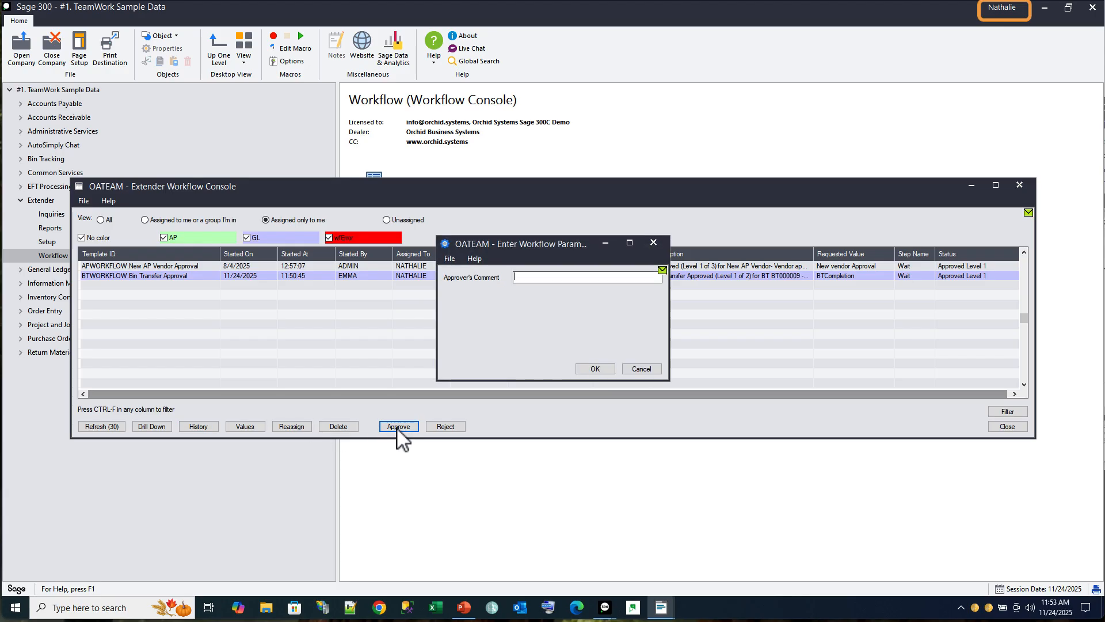
type("approved by anne - ok")
left_click(594, 369)
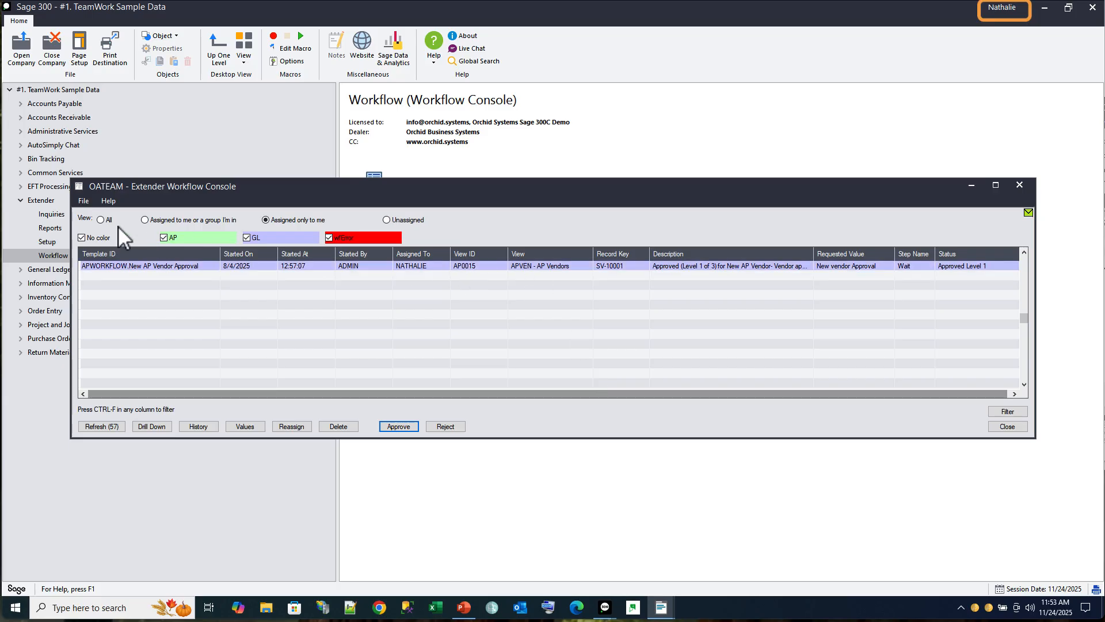
left_click(100, 220)
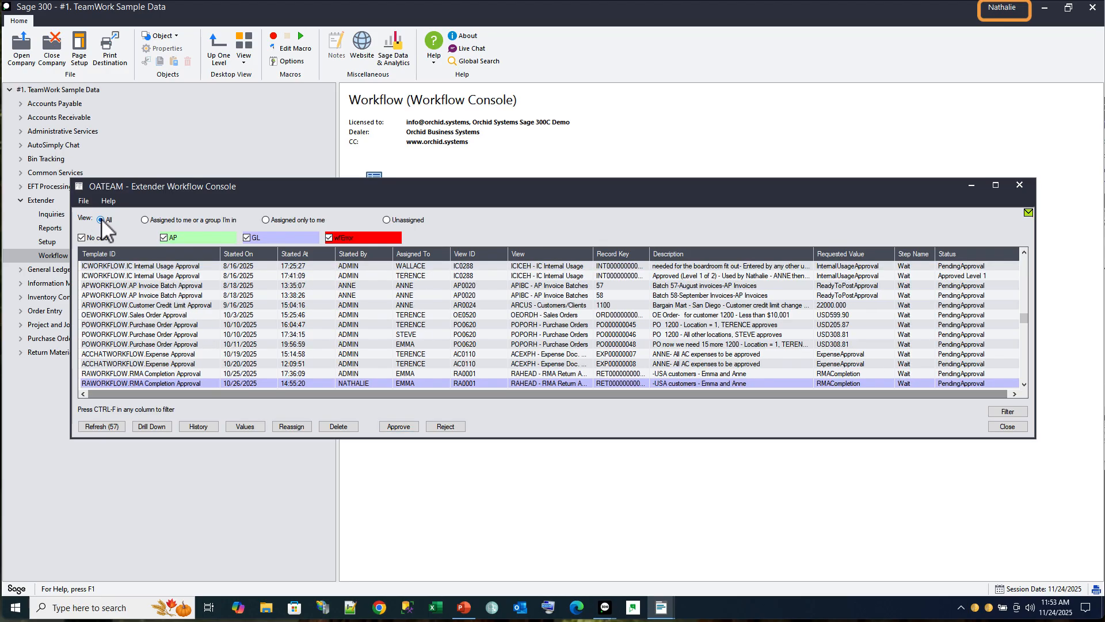
left_click(1021, 185)
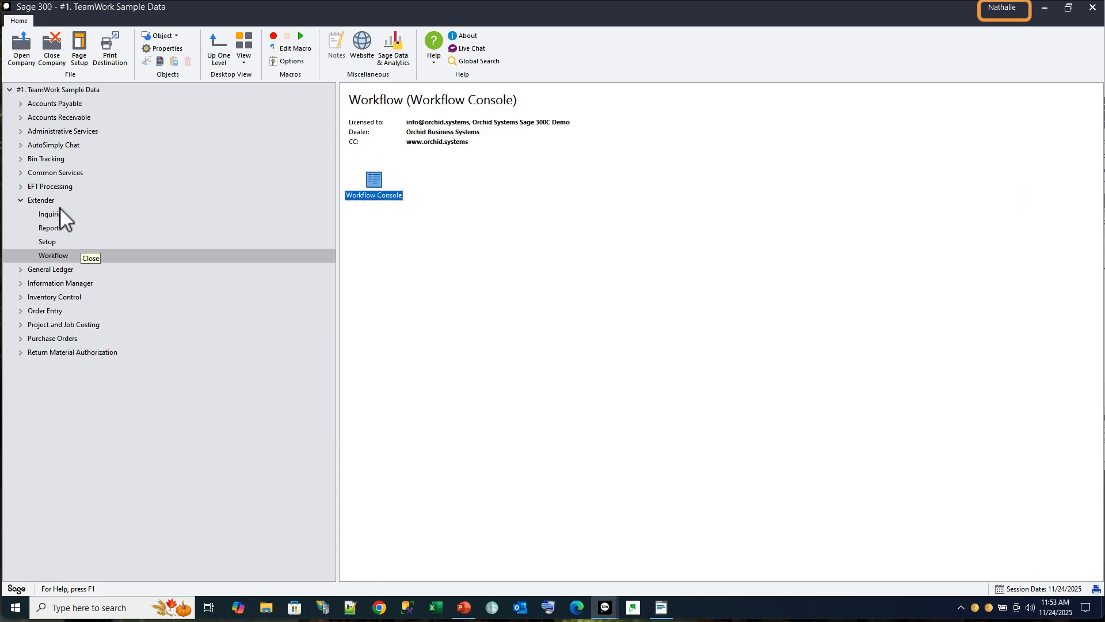
Open Bin Transfer under B/T Transactions and check the status of the last transfer document.
left_click(38, 161)
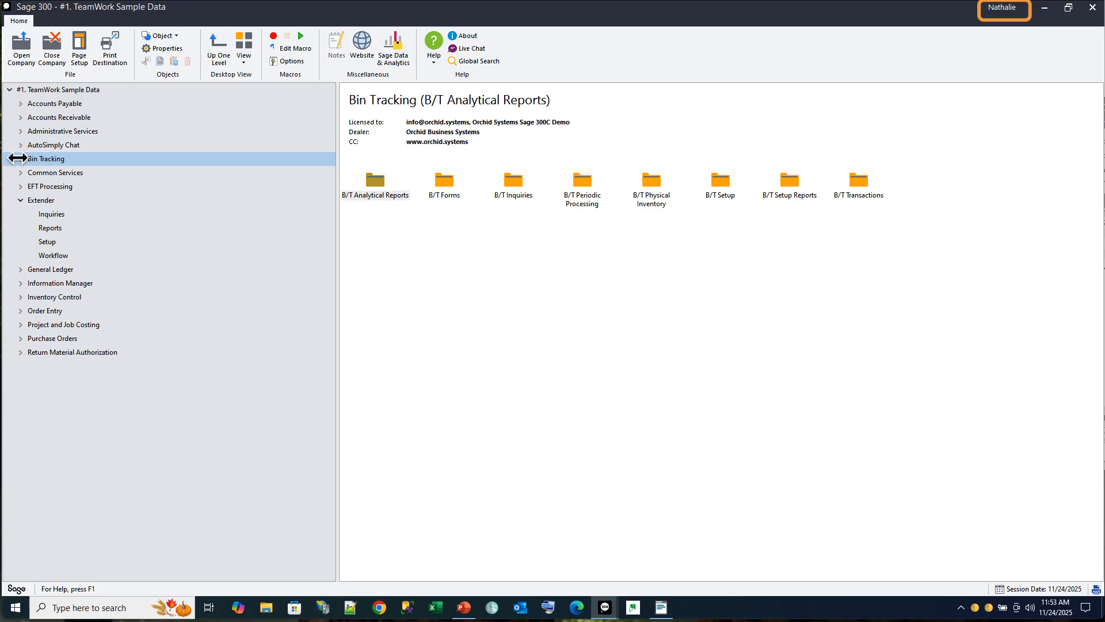
left_click(21, 159)
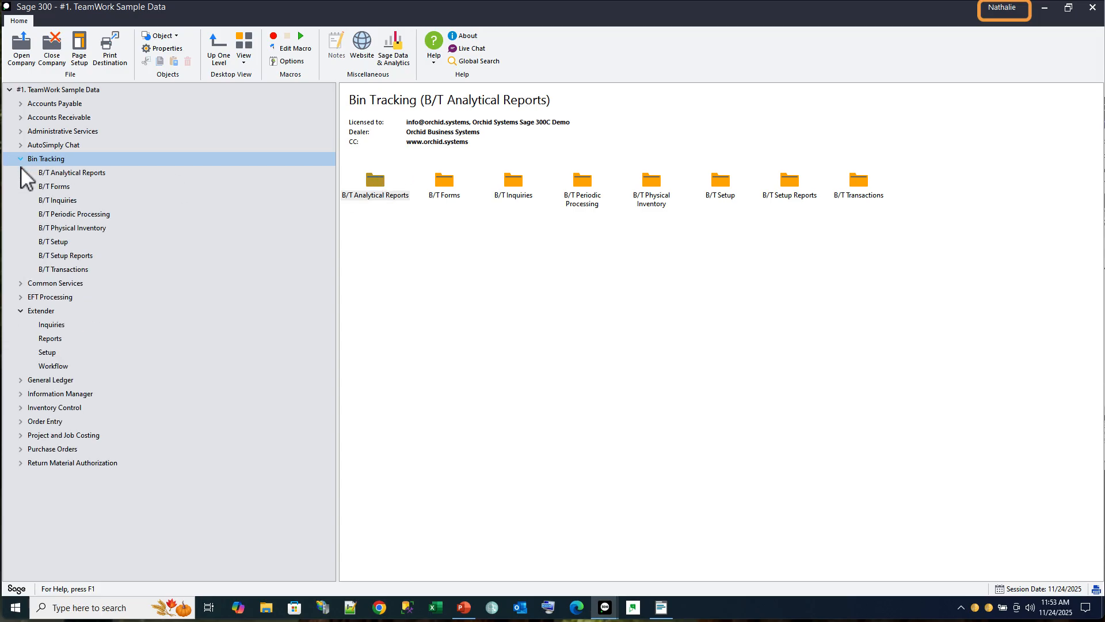
left_click(77, 268)
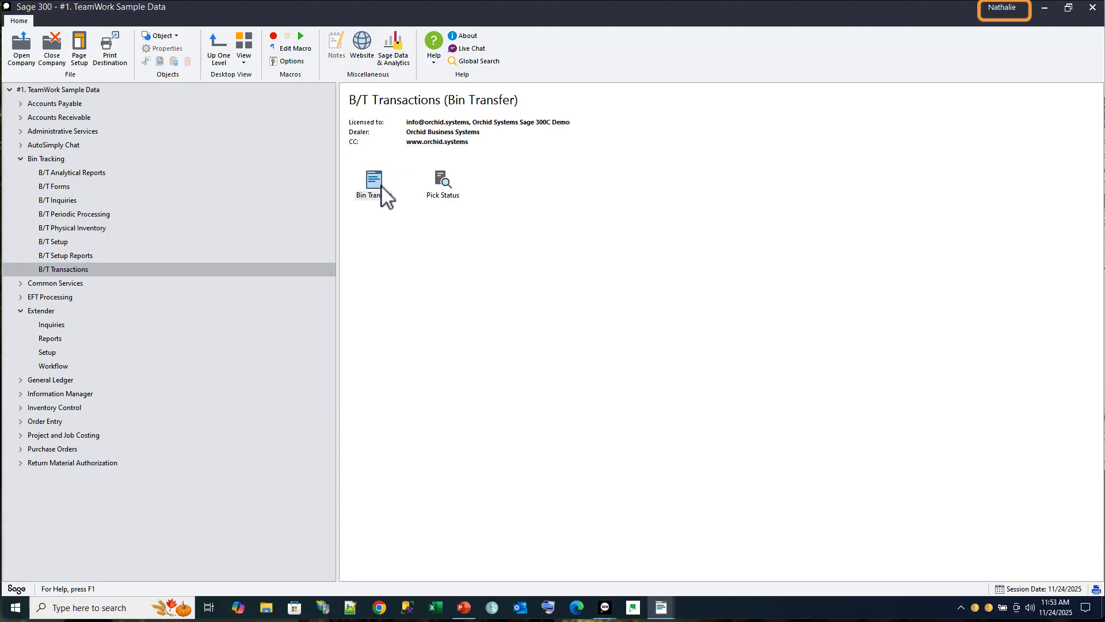
double_click(382, 187)
left_click(481, 174)
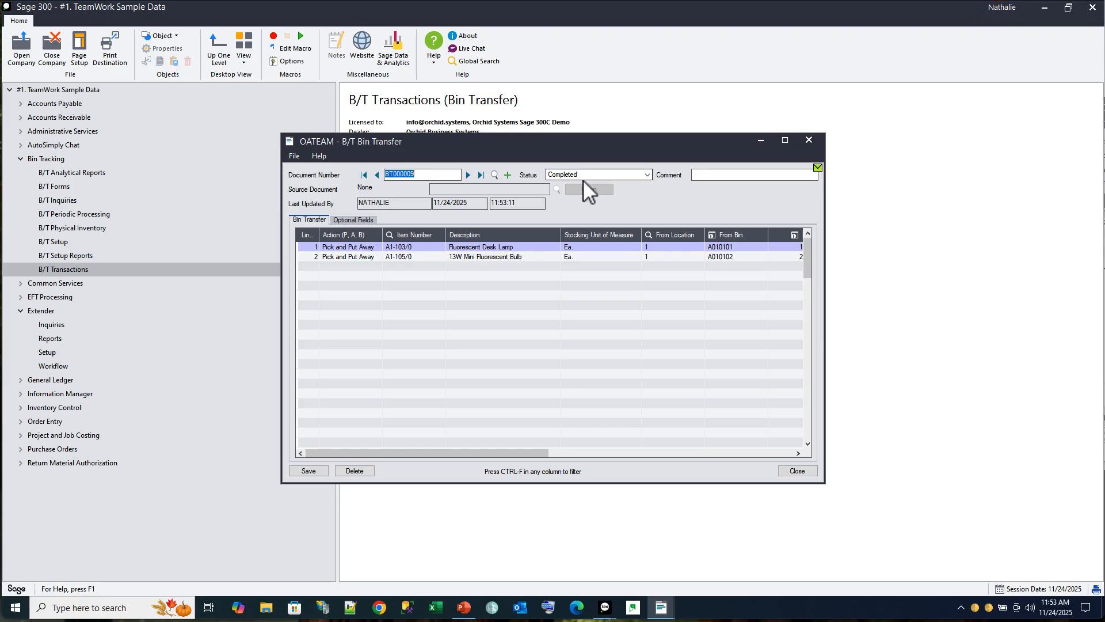
left_click(809, 140)
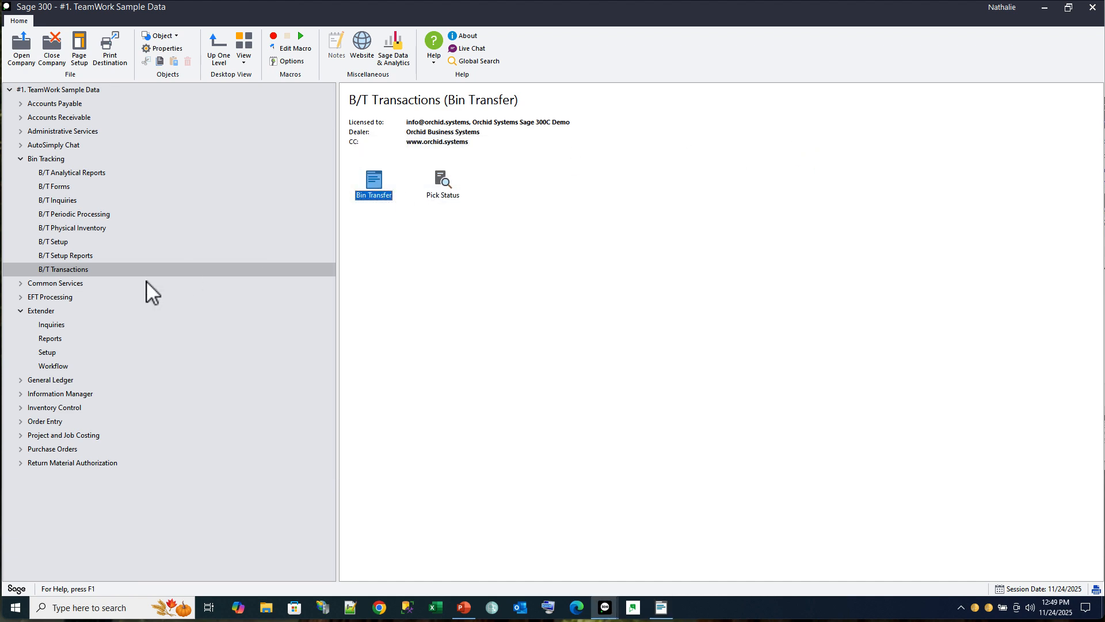
Open the detail log for the newest Bin Transfer workflow from Extender's Workflow Summary Log and widen it to show the status and user columns.
left_click(51, 326)
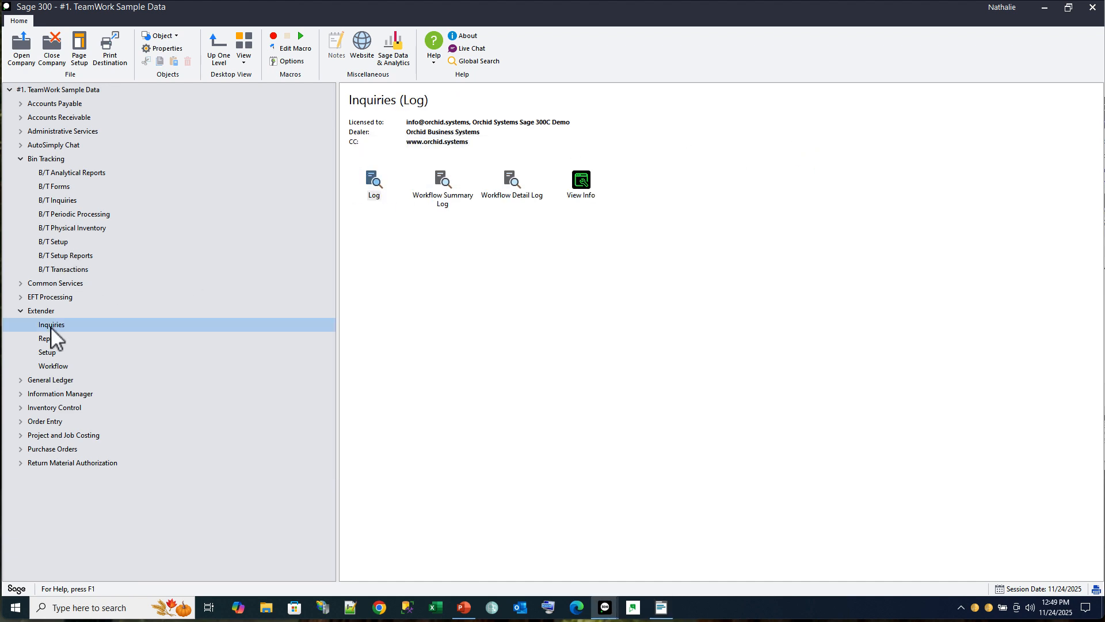
left_click(440, 185)
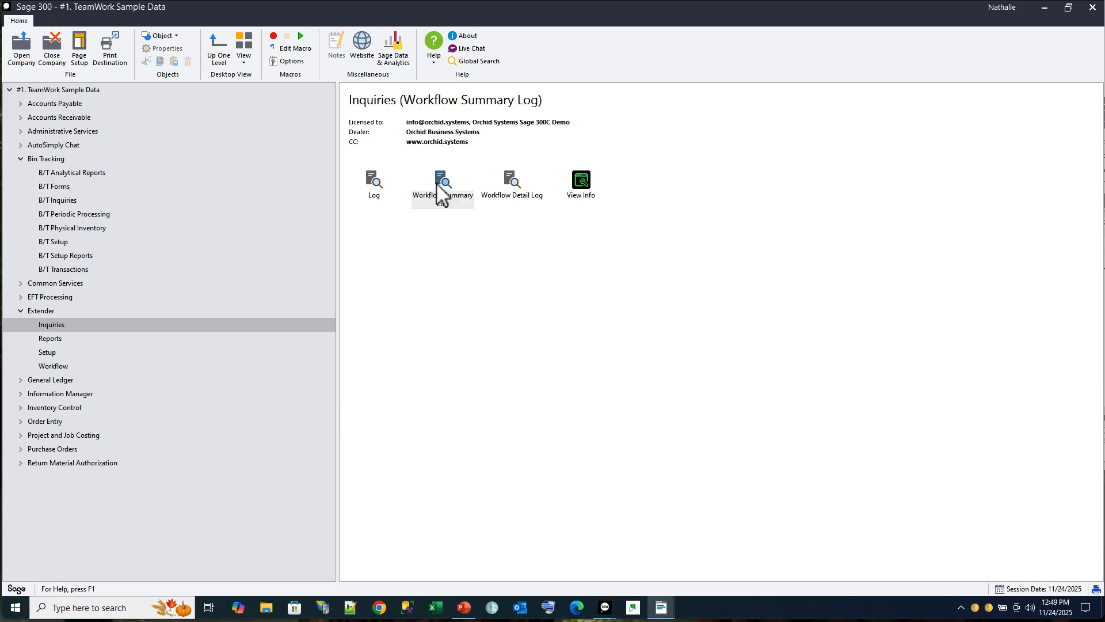
double_click(441, 193)
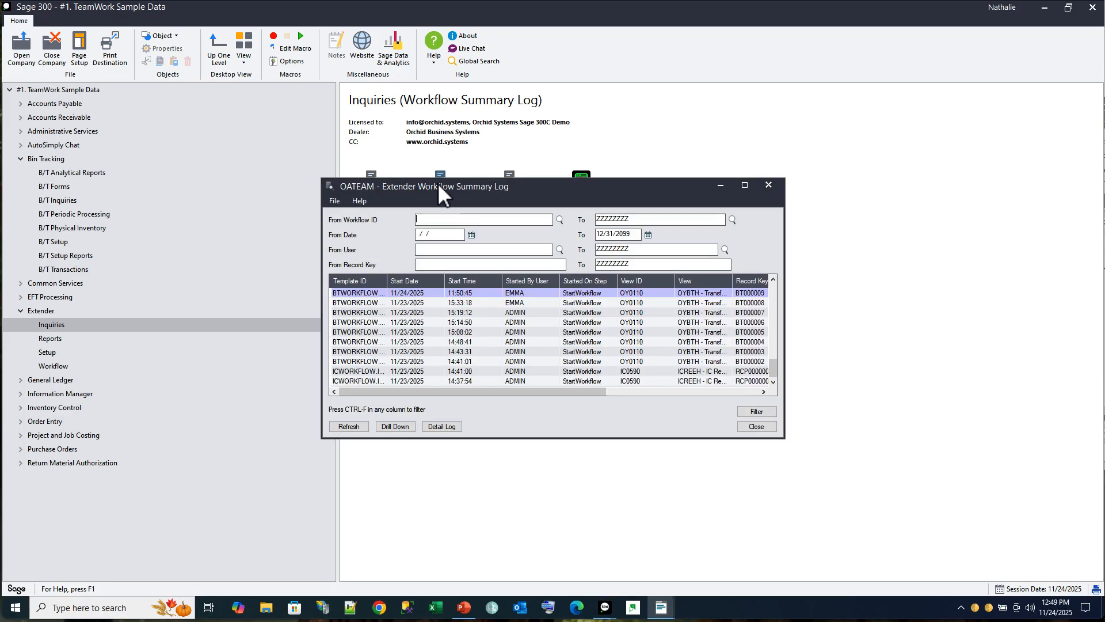
left_click(365, 292)
left_click(441, 426)
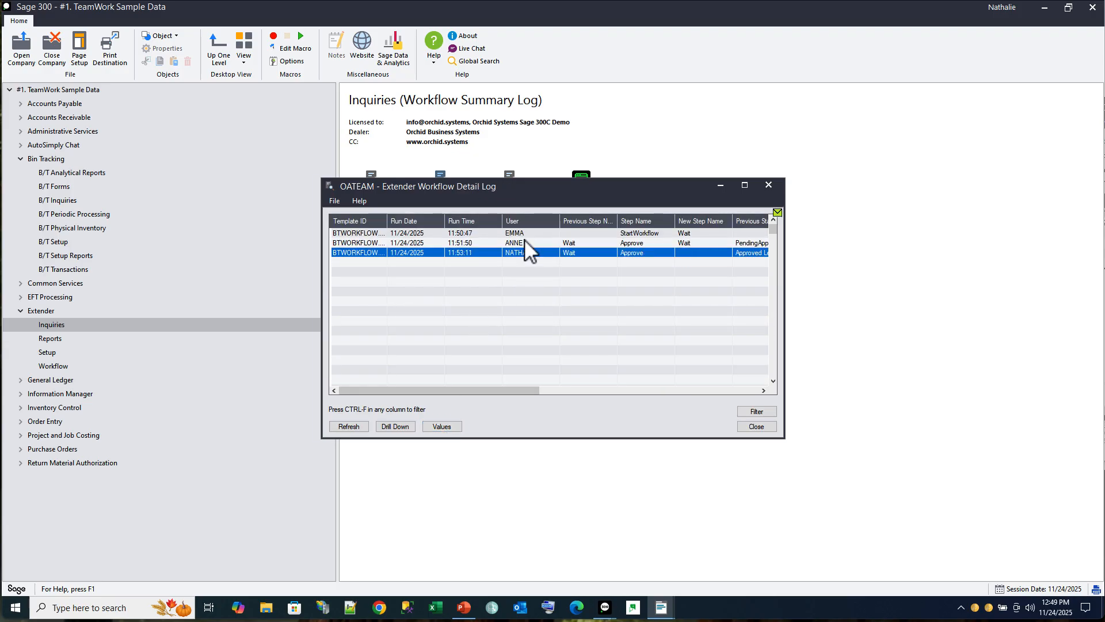
left_click(529, 233)
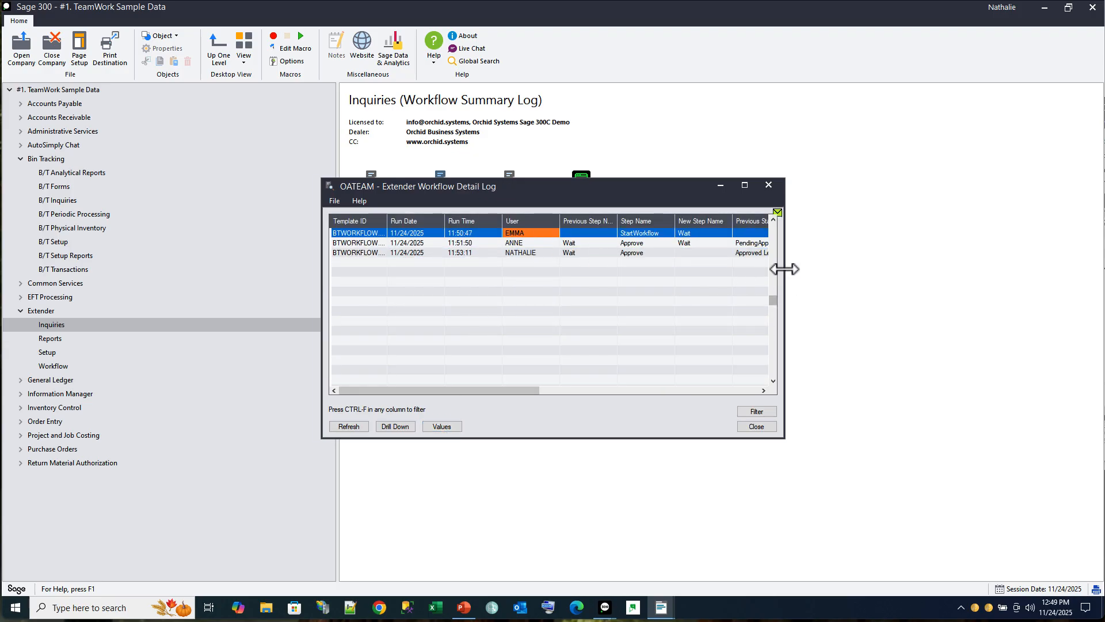
left_click_drag(783, 271, 1026, 327)
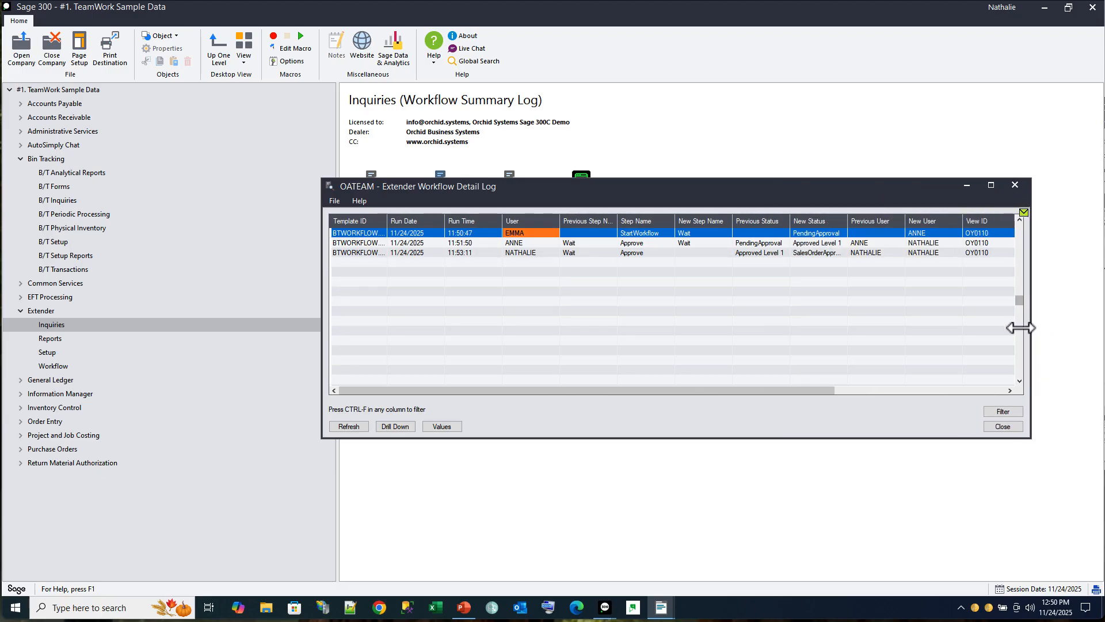
Examine the logged values of the level 1 and level 2 approvals, and close the detail log.
left_click(512, 243)
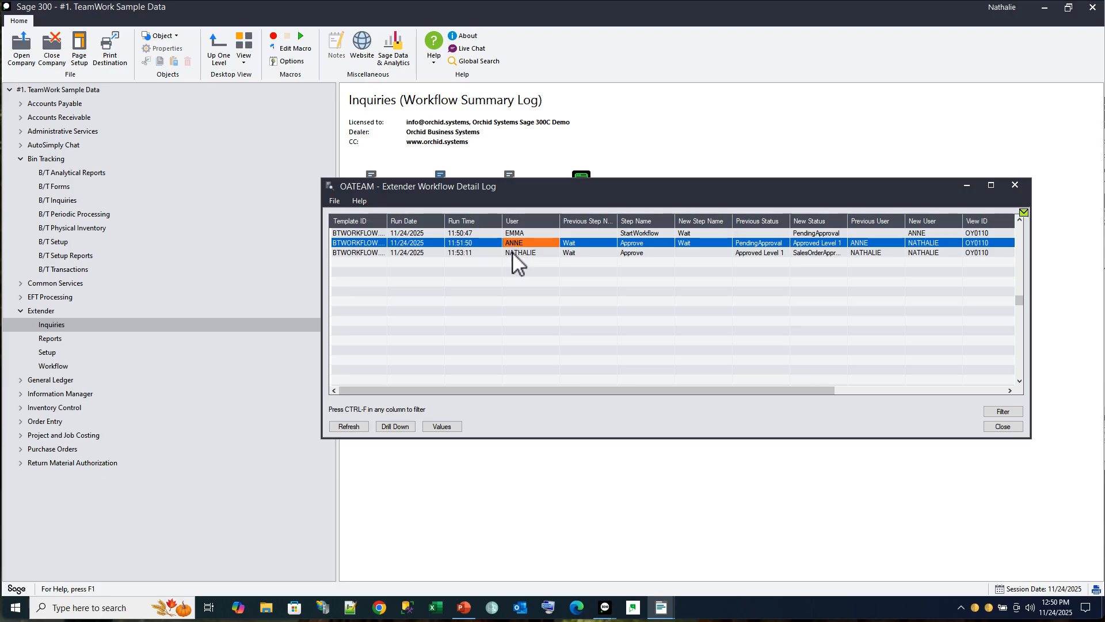
left_click(441, 427)
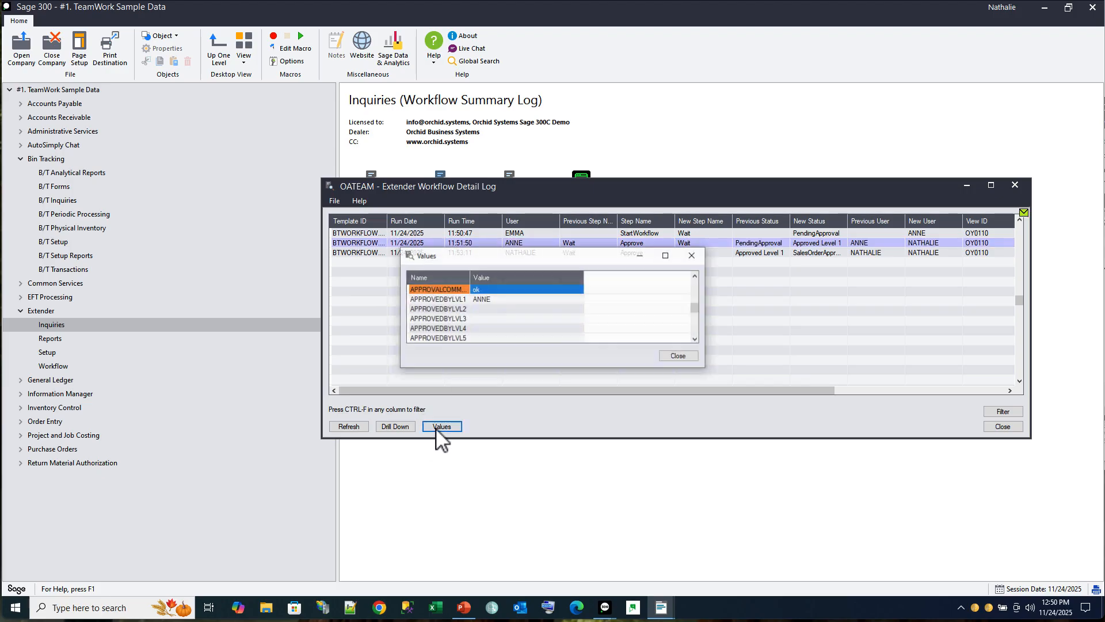
left_click(679, 357)
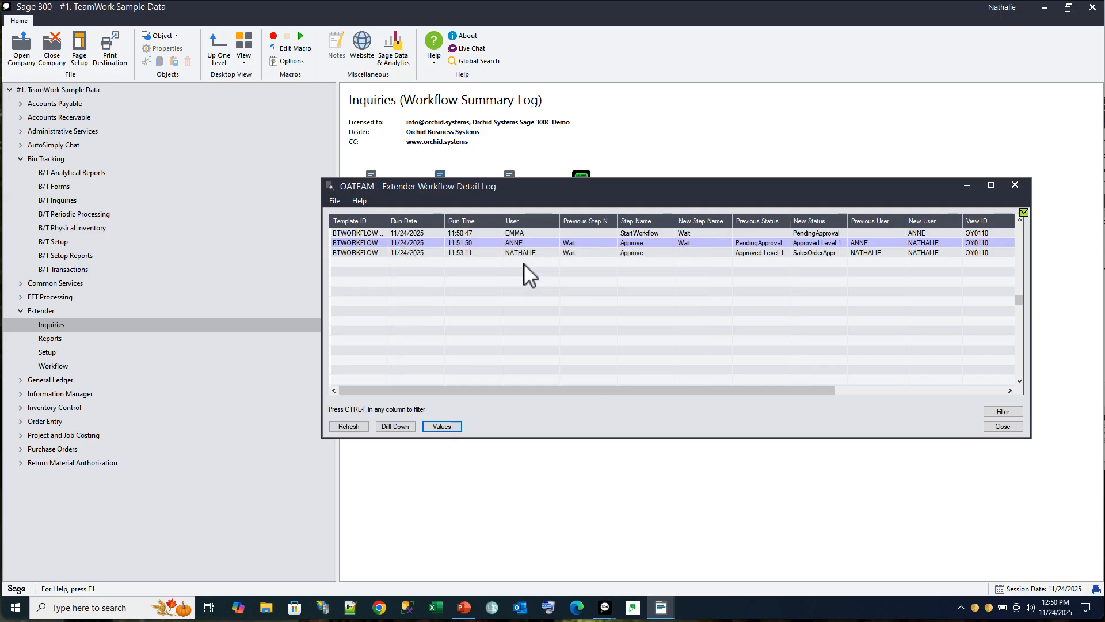
left_click(523, 253)
left_click(443, 425)
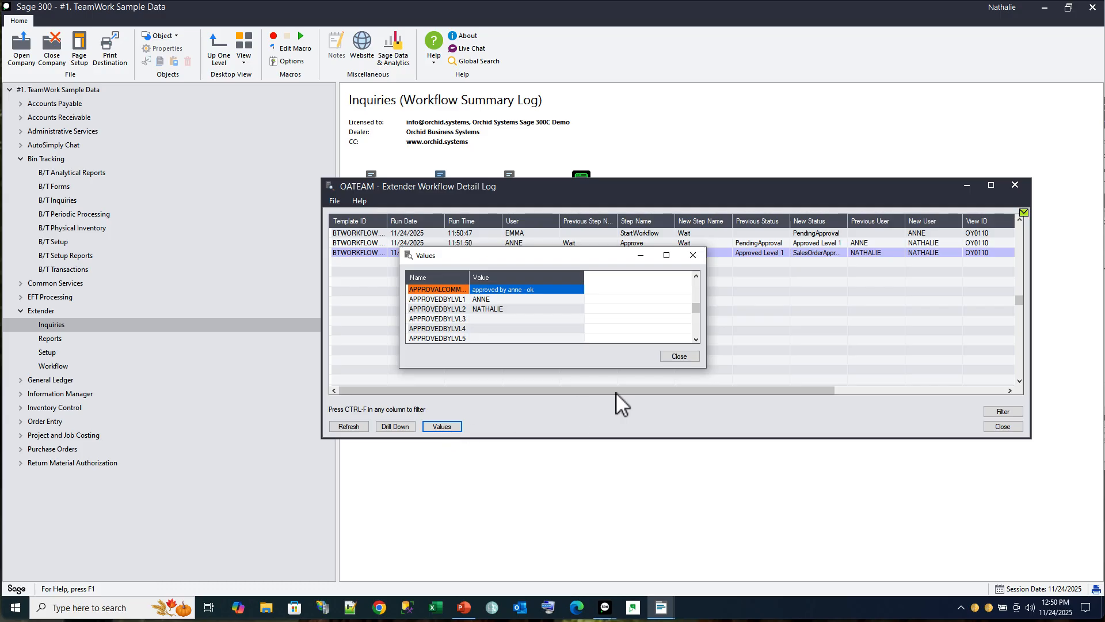
left_click(679, 357)
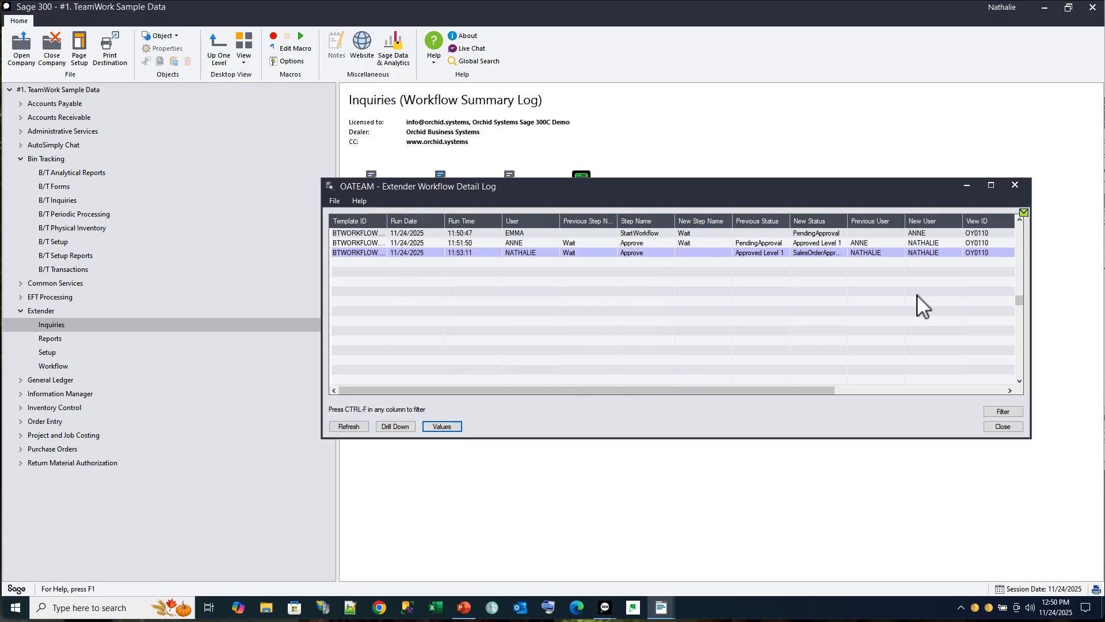
left_click(1015, 184)
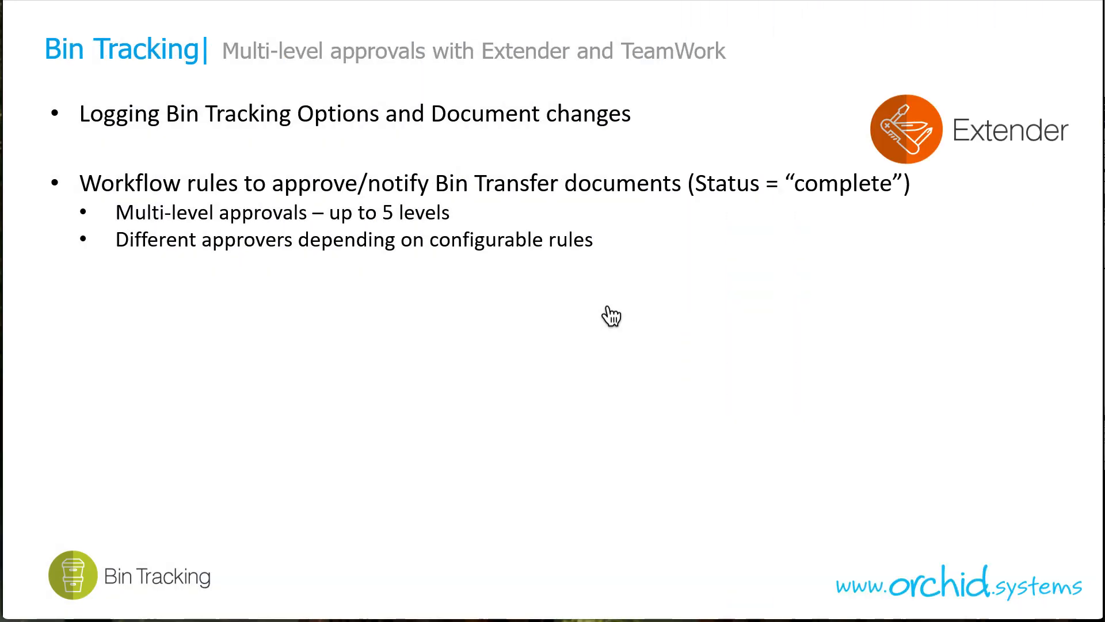
left_click(607, 308)
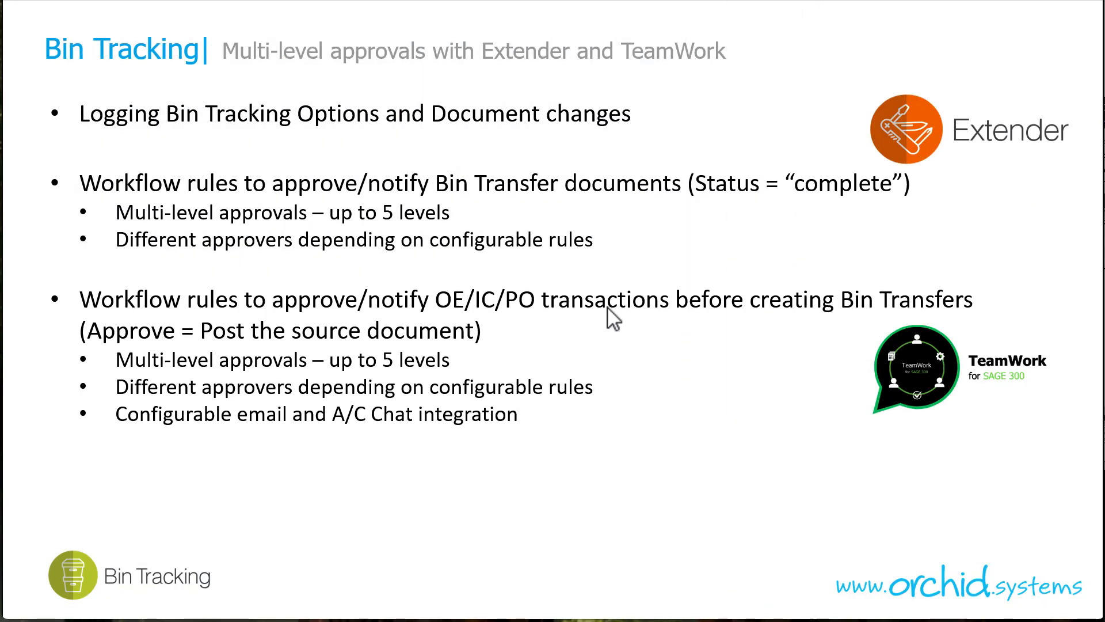
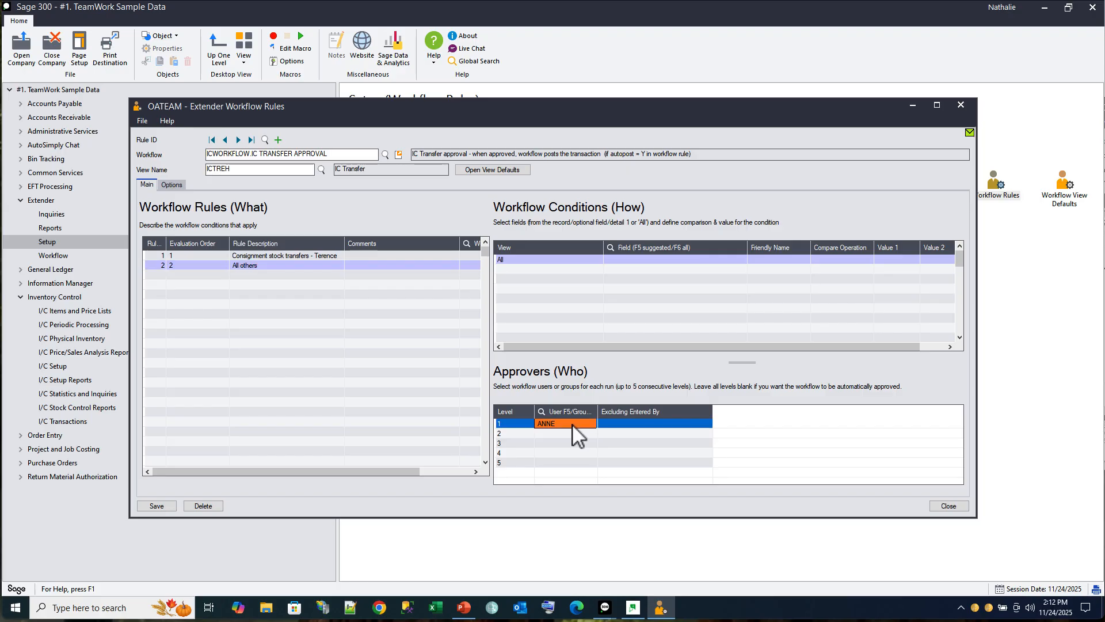
Review the condition and level 1 approver of the consignment stock transfers rule in the ICWORKFLOW.IC TRANSFER APPROVAL workflow.
left_click(301, 254)
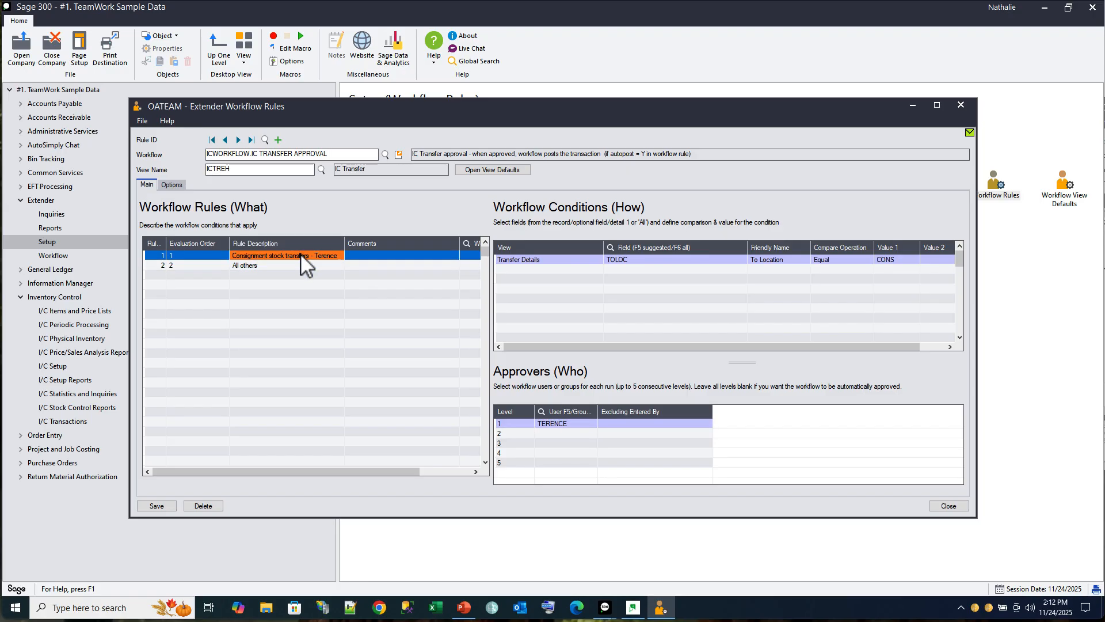
left_click(512, 259)
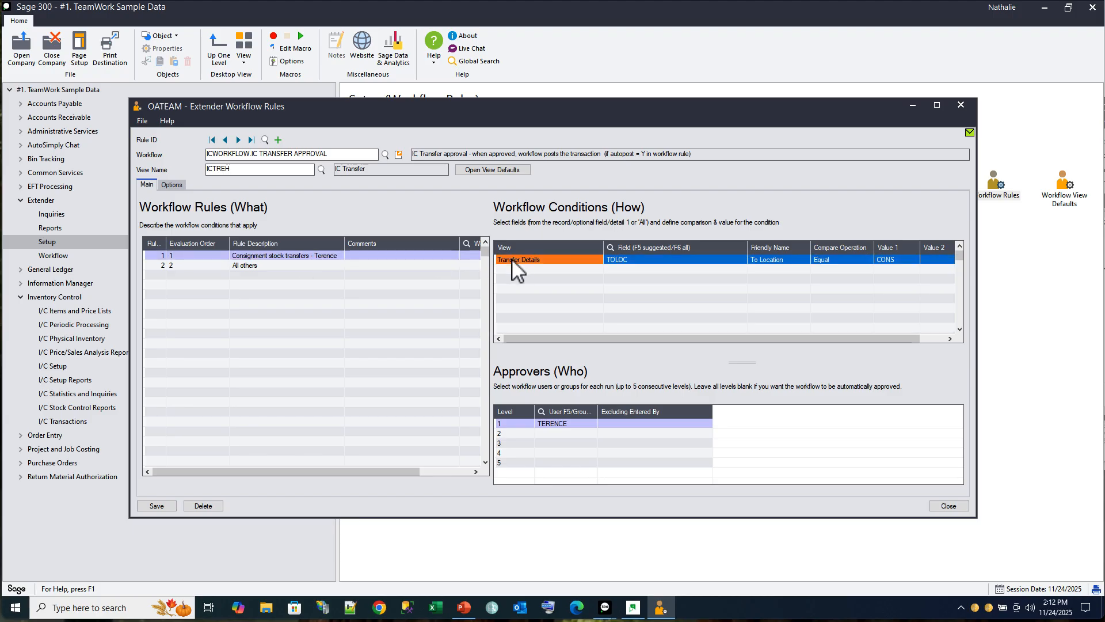
left_click(636, 257)
left_click(823, 259)
left_click(889, 261)
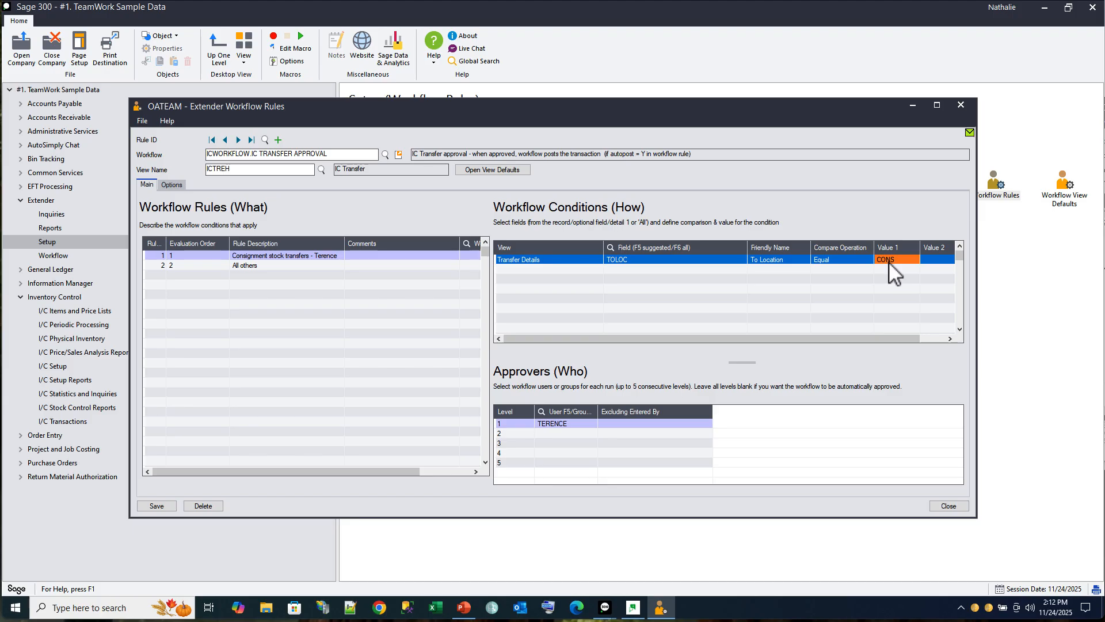
left_click(571, 422)
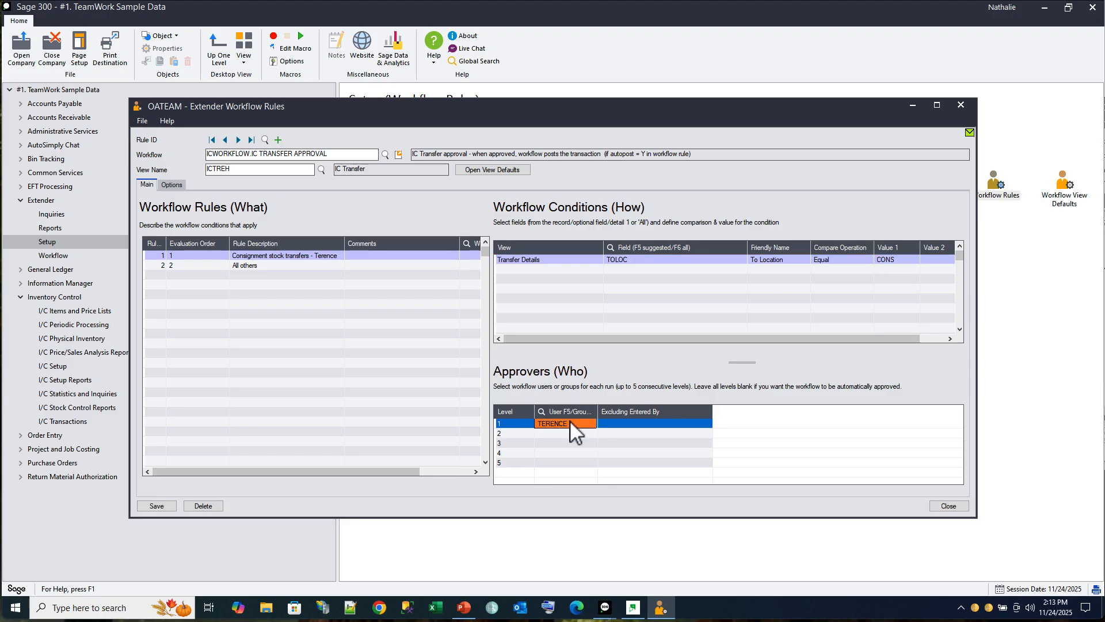
Examine which views the condition of the consignment stock transfers rule can be based on, leaving Transfer Details selected.
left_click(587, 260)
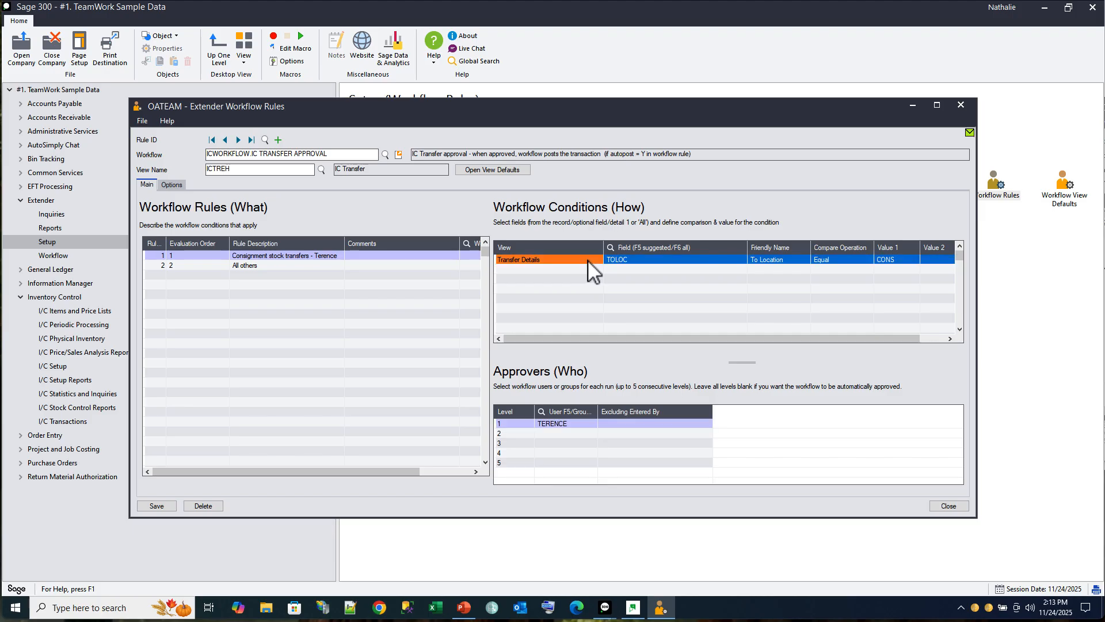
left_click(595, 260)
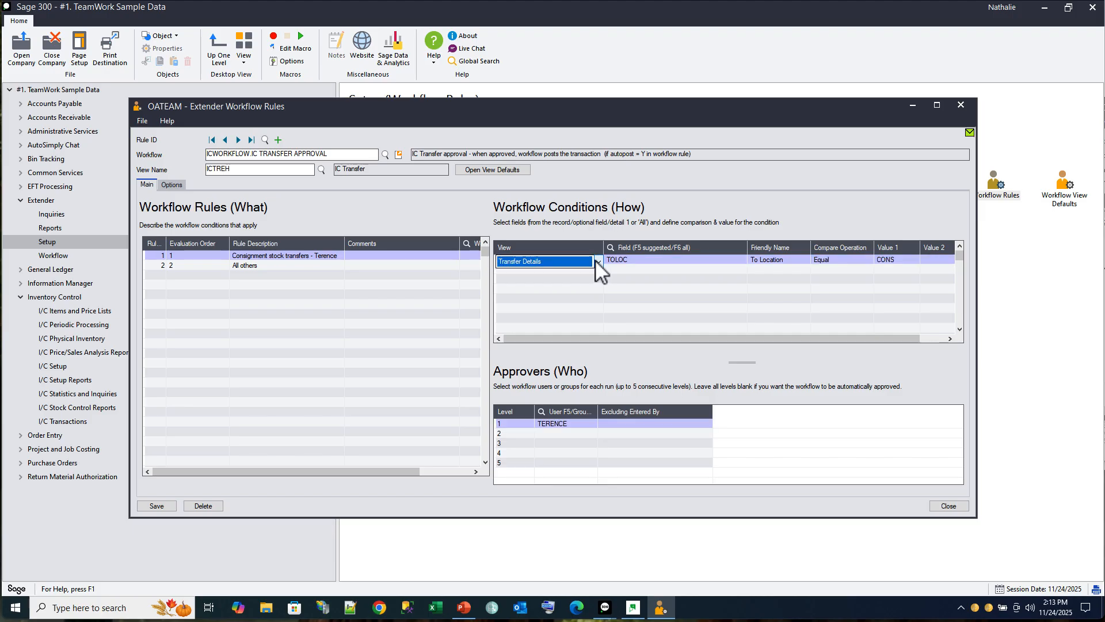
left_click(599, 261)
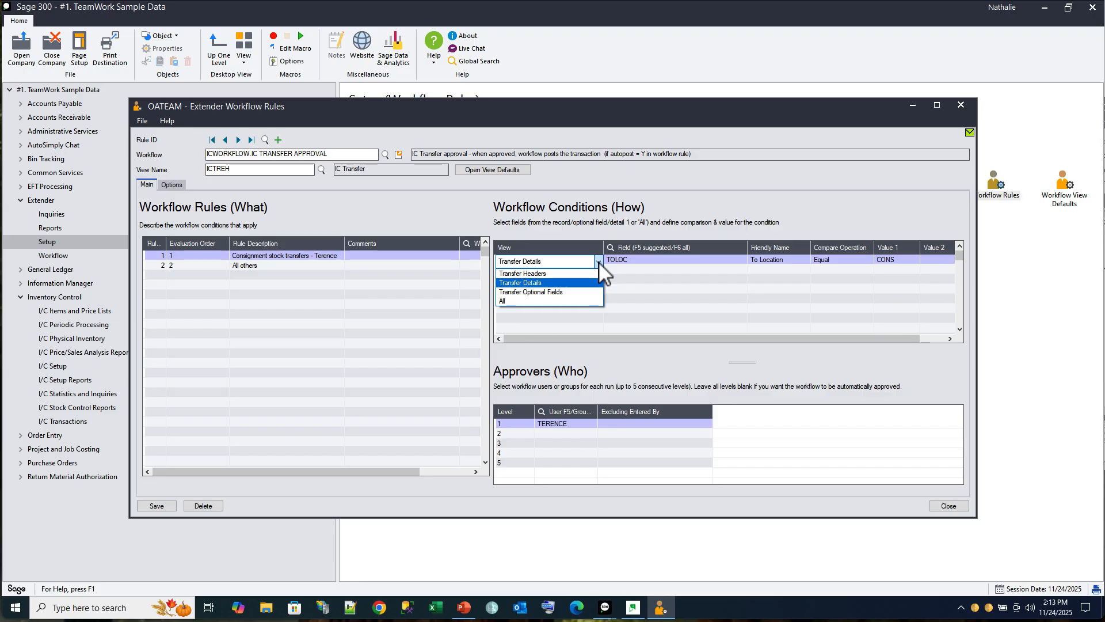
left_click(599, 261)
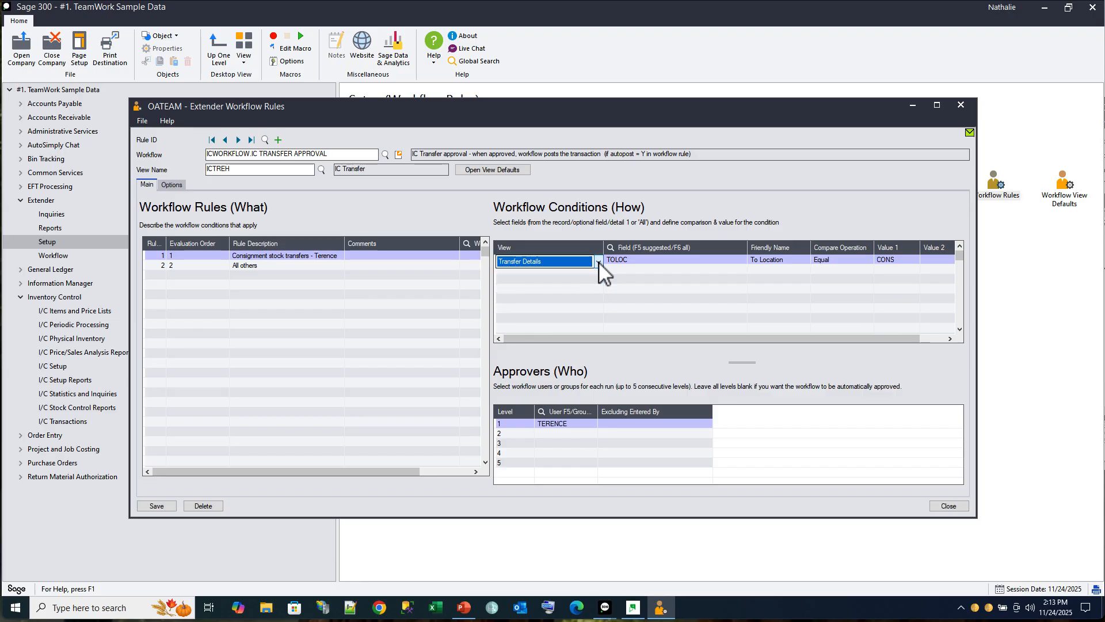
Review the condition and level 1 approver of the All others rule, and open the workflow's options.
left_click(265, 265)
left_click(516, 259)
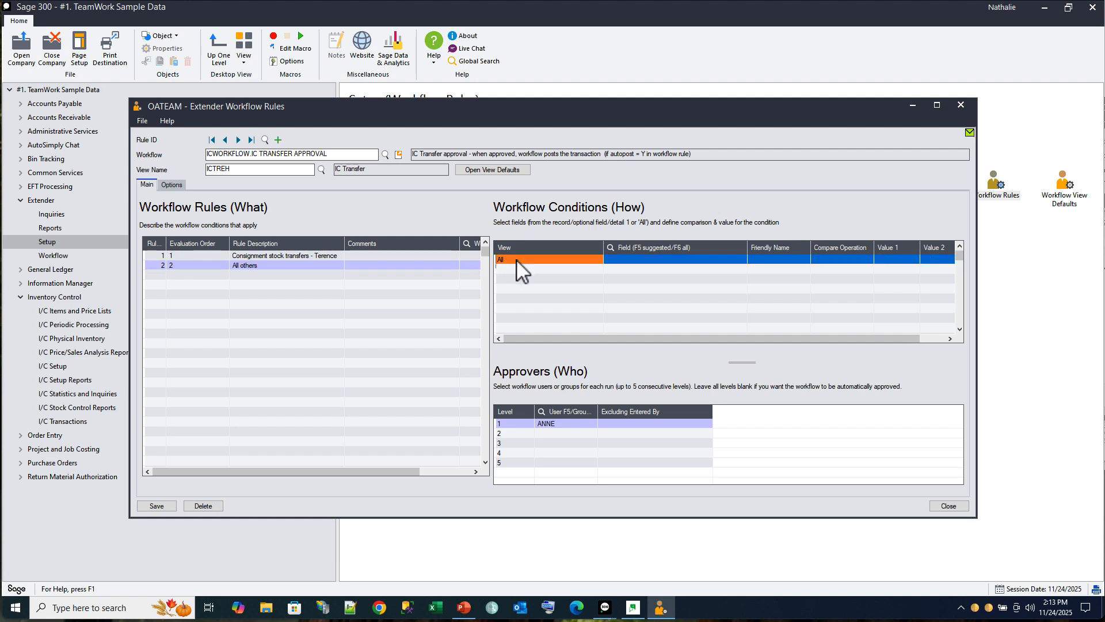
left_click(547, 422)
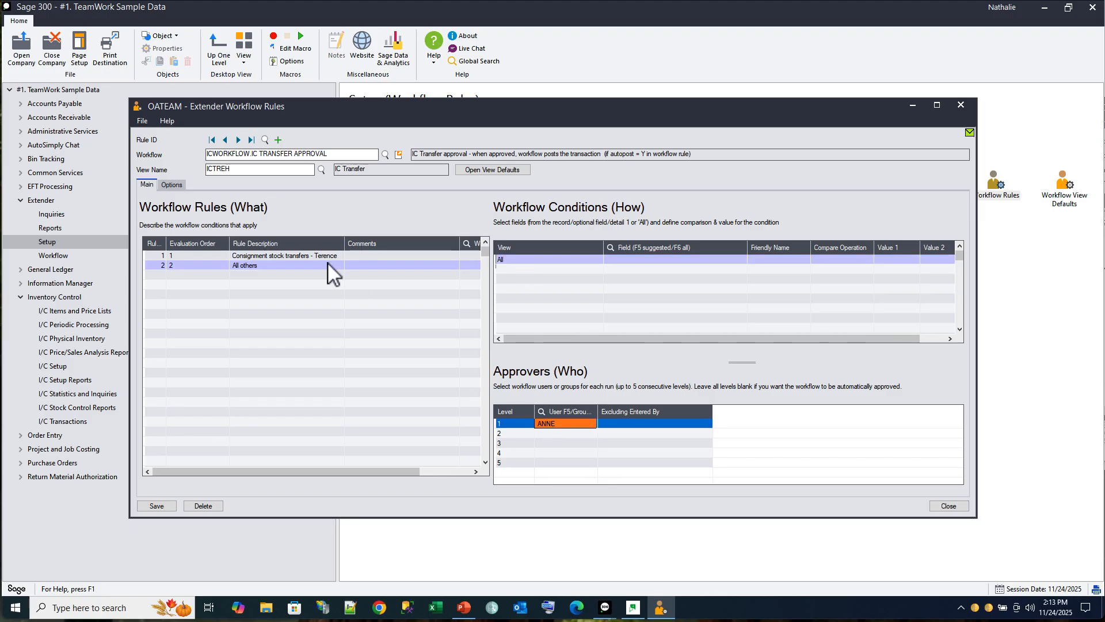
left_click(172, 185)
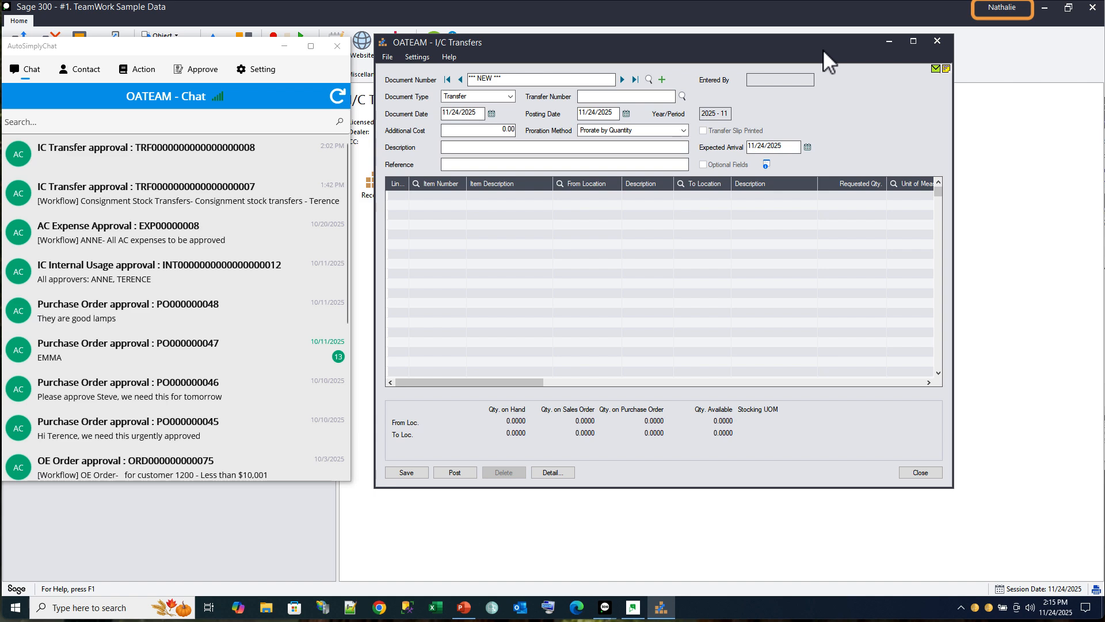
Describe the new I/C transfer as "Consignment stock for the upgrade".
left_click(499, 147)
type("Consignment stock for the upgrade")
key("Tab")
Fill the first transfer line with 10 of item A1-103/0, moving from location 1 to location CONS.
left_click(455, 197)
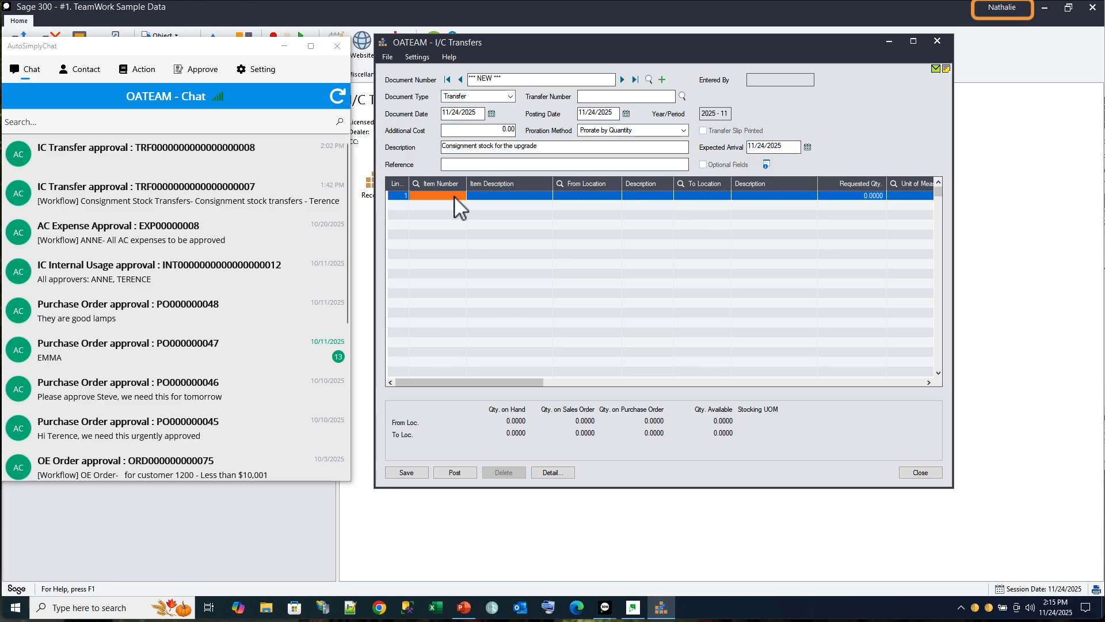
type("A11030")
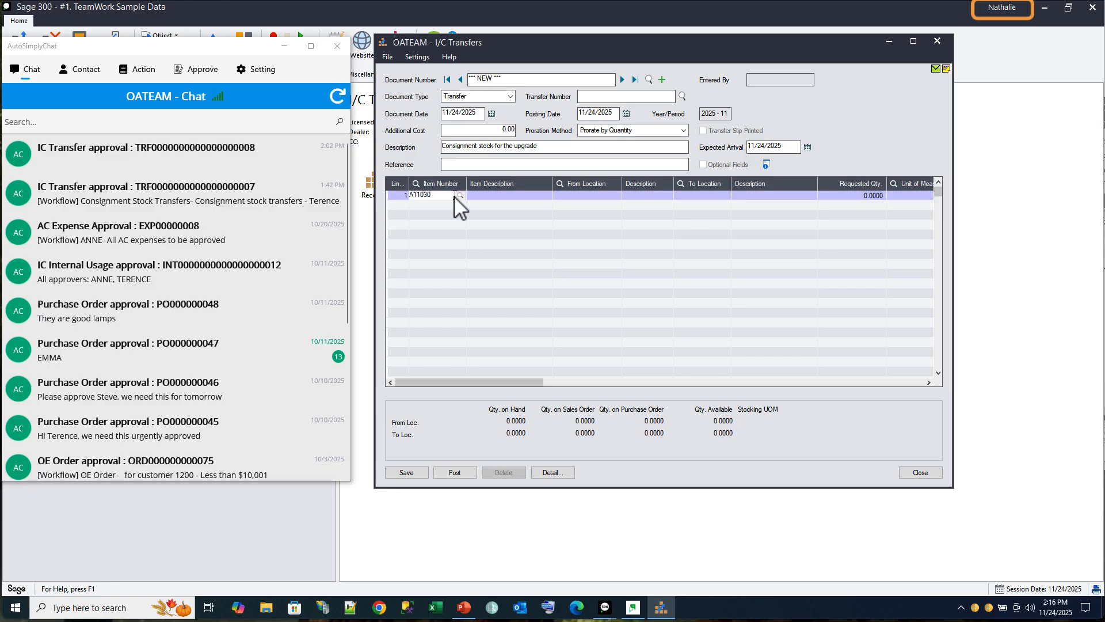
key("Tab")
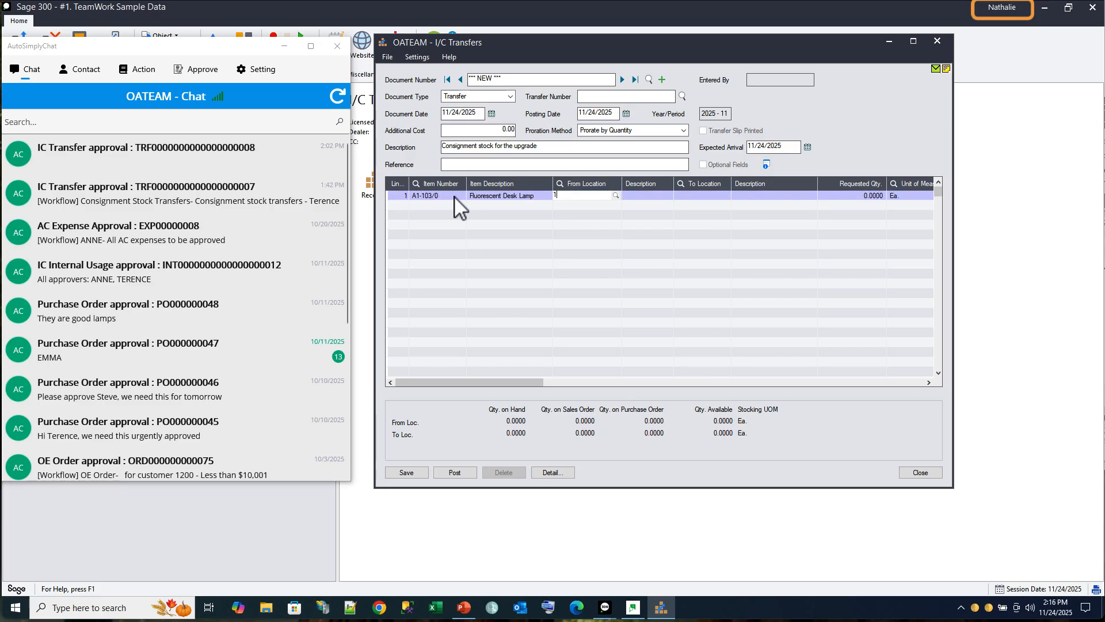
type("1")
key("Tab")
type("1")
key("Tab")
left_click(676, 195)
type("CONS")
key("Tab")
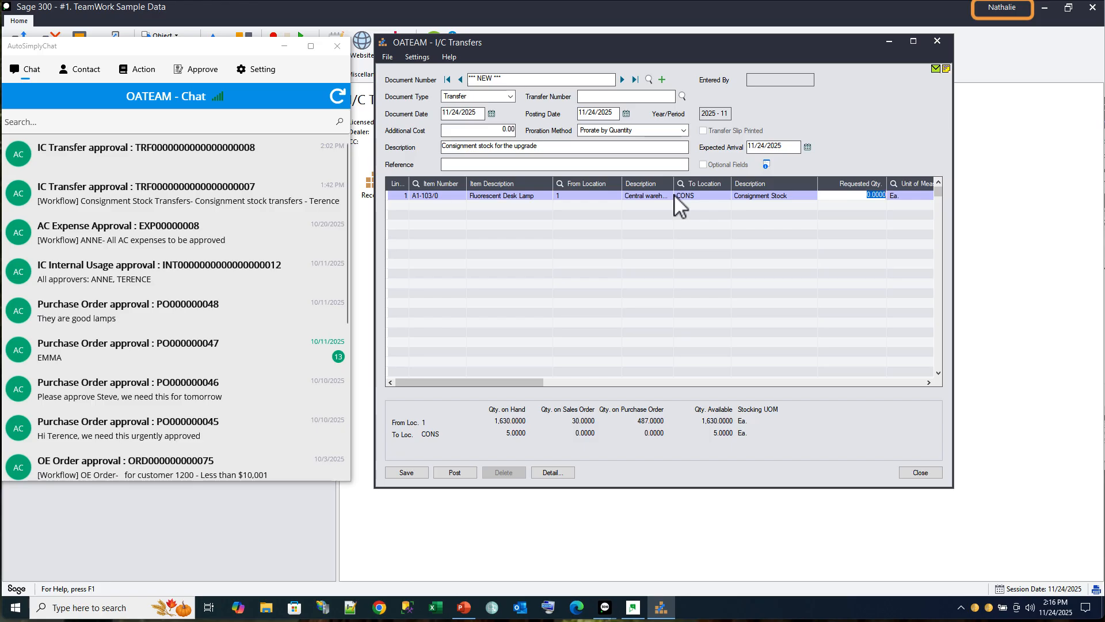
type("10")
Add a second transfer line for 20 of item A1-105/0 from location 1 to location CONS.
key("Insert")
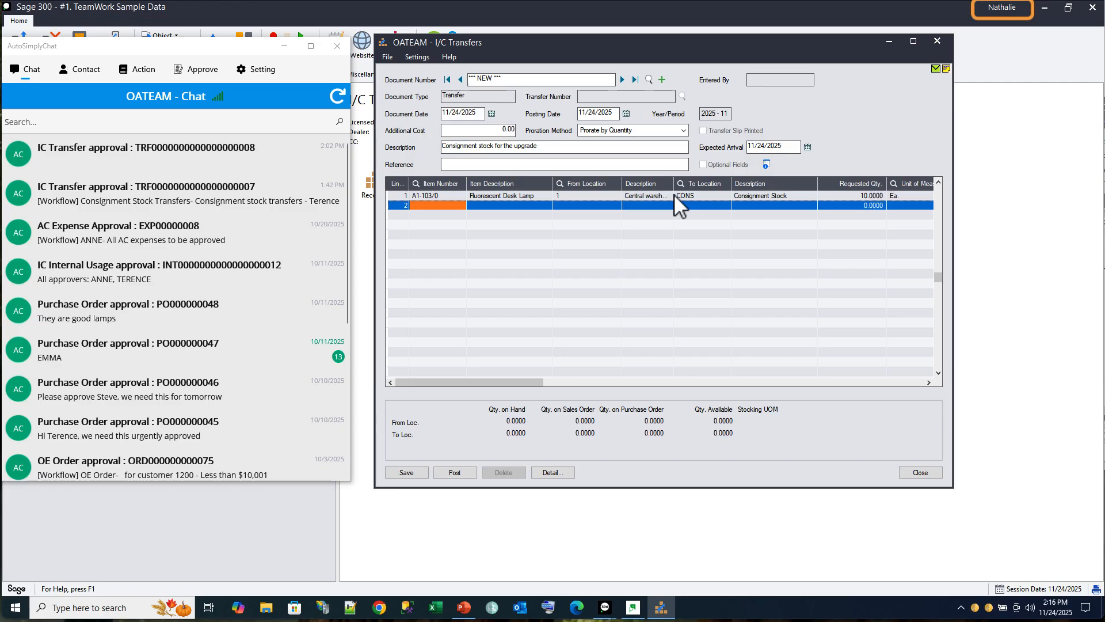
type("A1-105/0")
key("Tab")
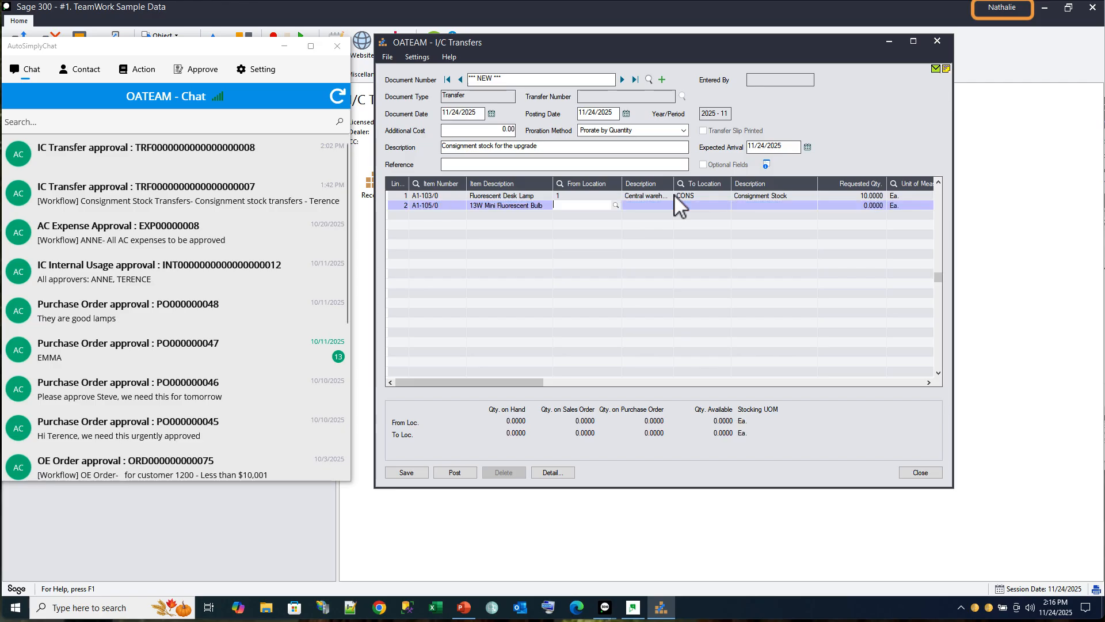
type("1")
key("Tab")
type("CONS")
key("Tab")
type("20")
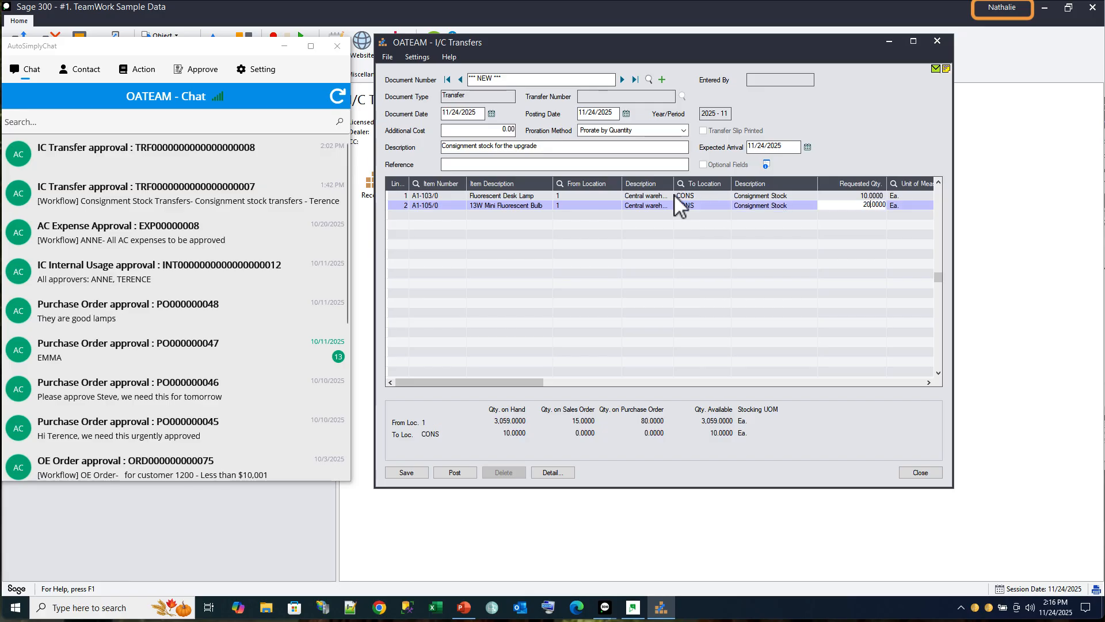
key("Tab")
Save the transfer, read the approval message of the consignment stock rule, and close the message window.
left_click(407, 474)
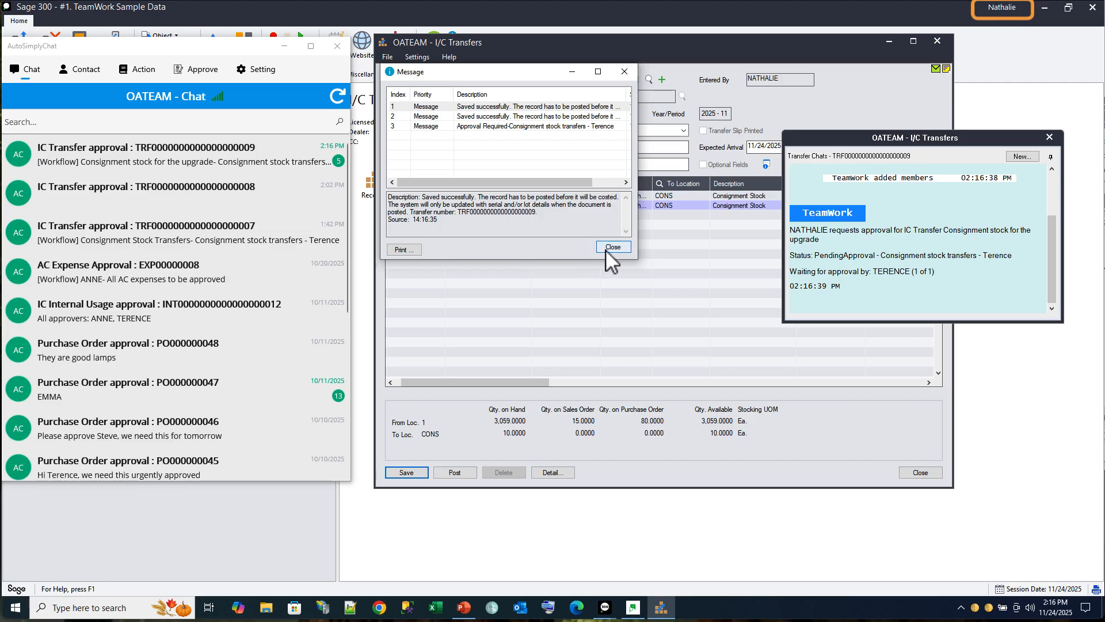
left_click(539, 128)
left_click(539, 128)
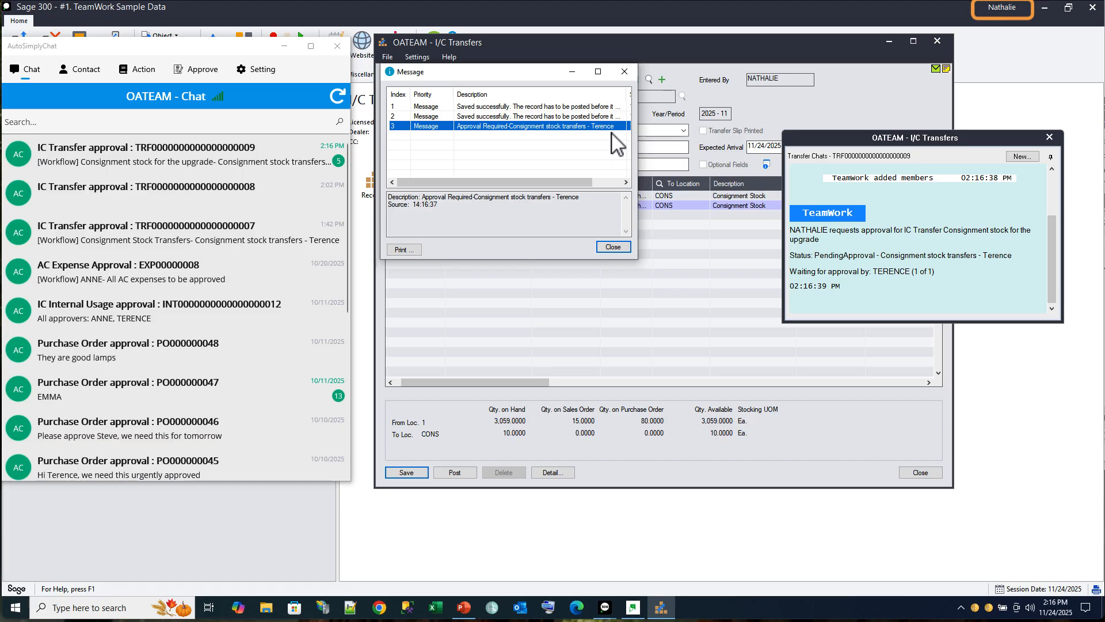
left_click(613, 247)
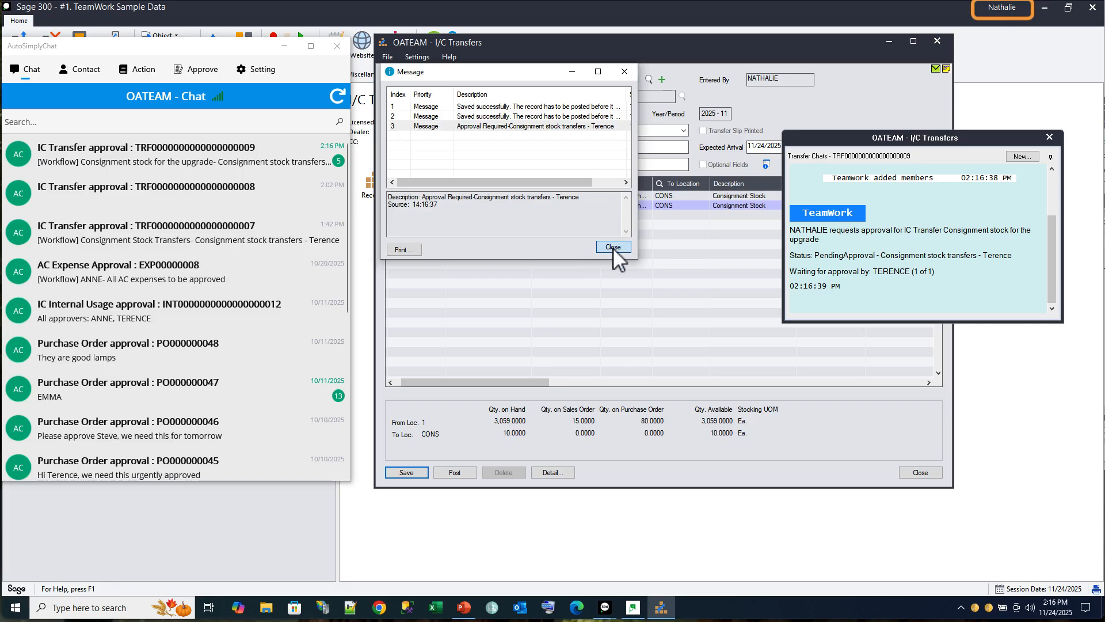
left_click(610, 345)
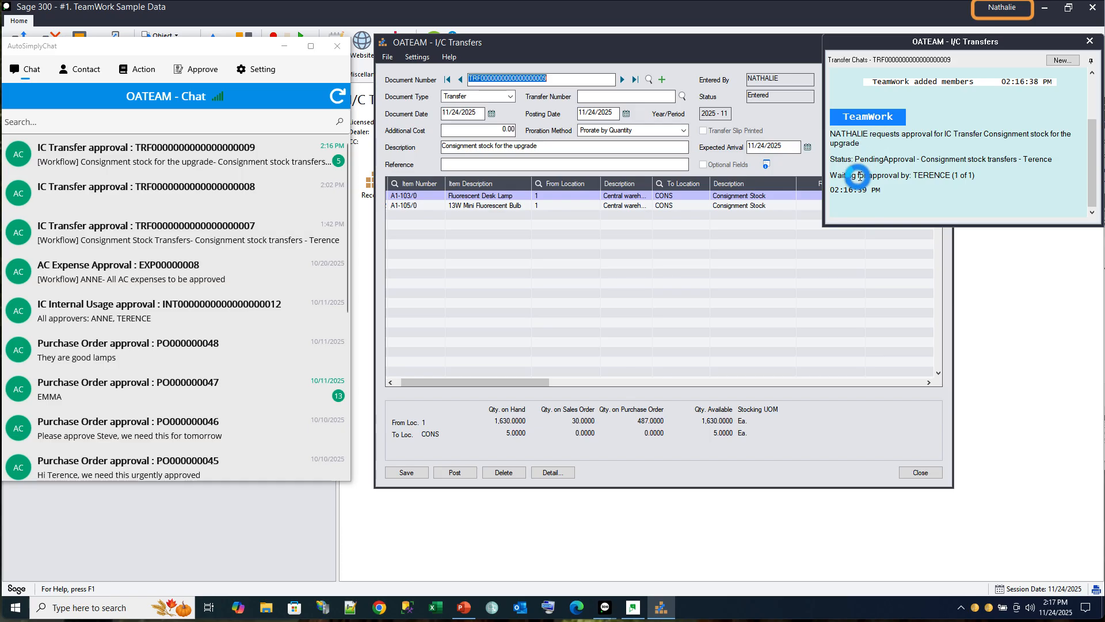
Ask the requester "is this for the upgrade ?" in the newest IC Transfer approval chat in AutoSimplyChat, and reload the transfer in Sage 300.
left_click(104, 152)
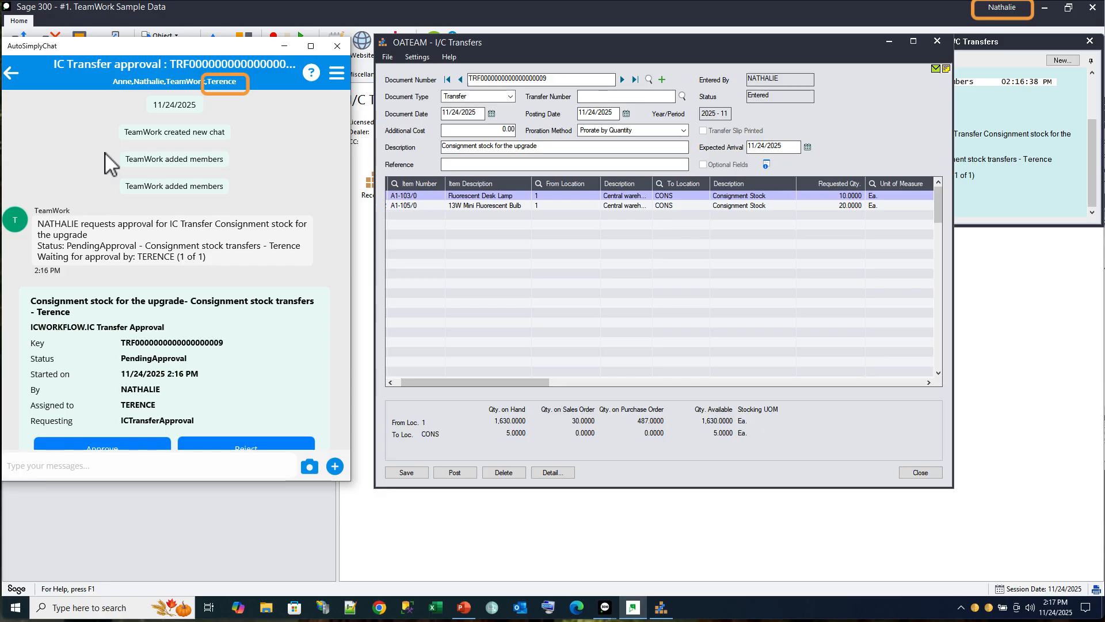
scroll(105, 152, "down", 1)
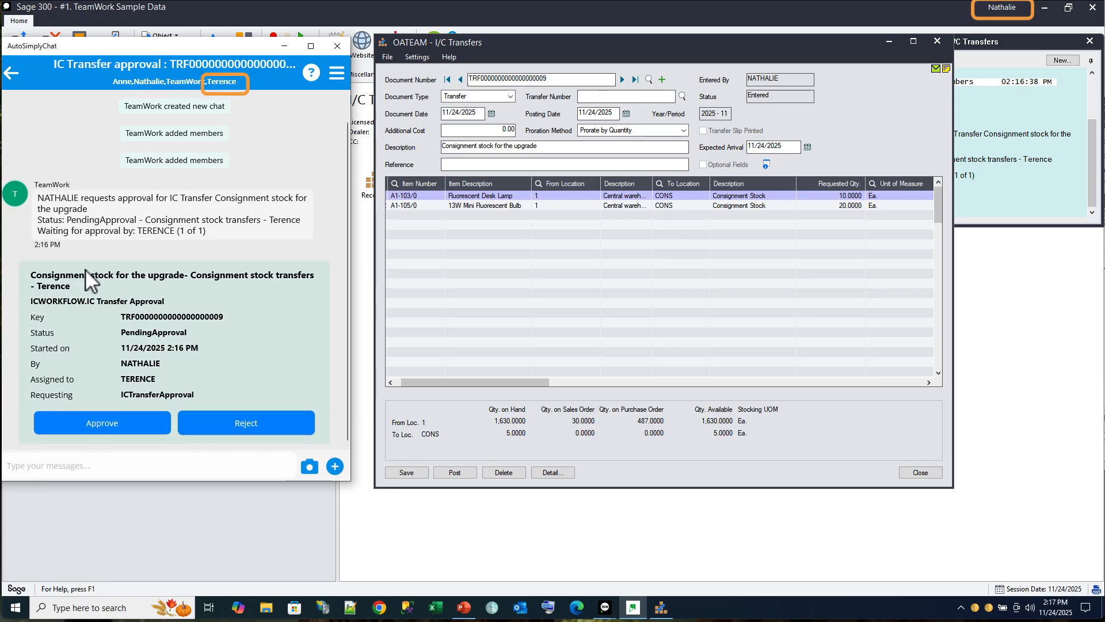
left_click(12, 466)
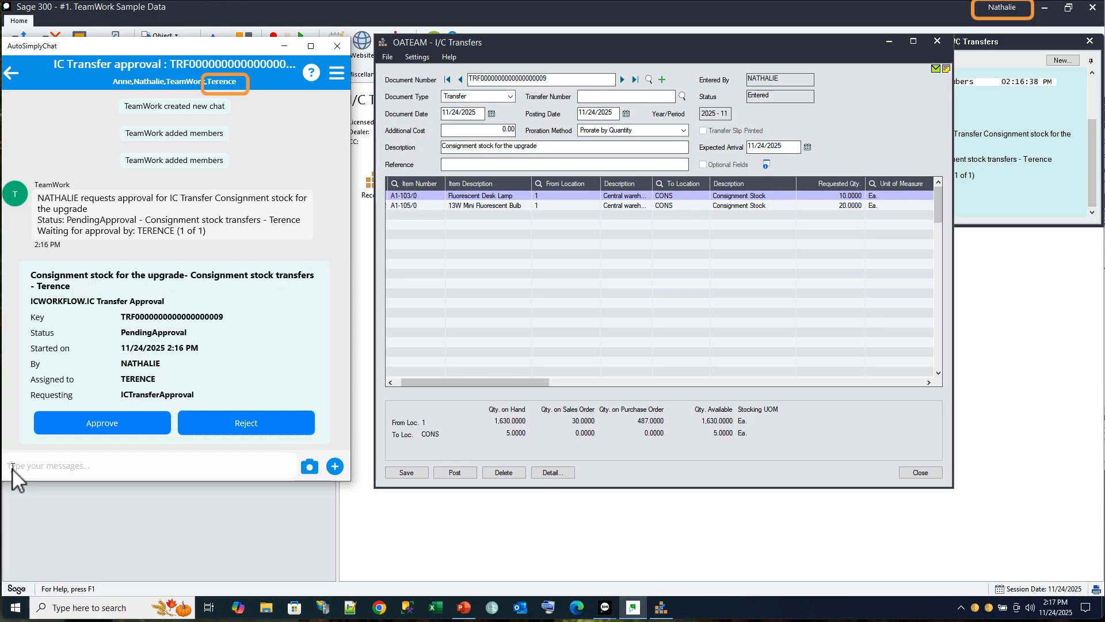
type("Nathalie - is this for the")
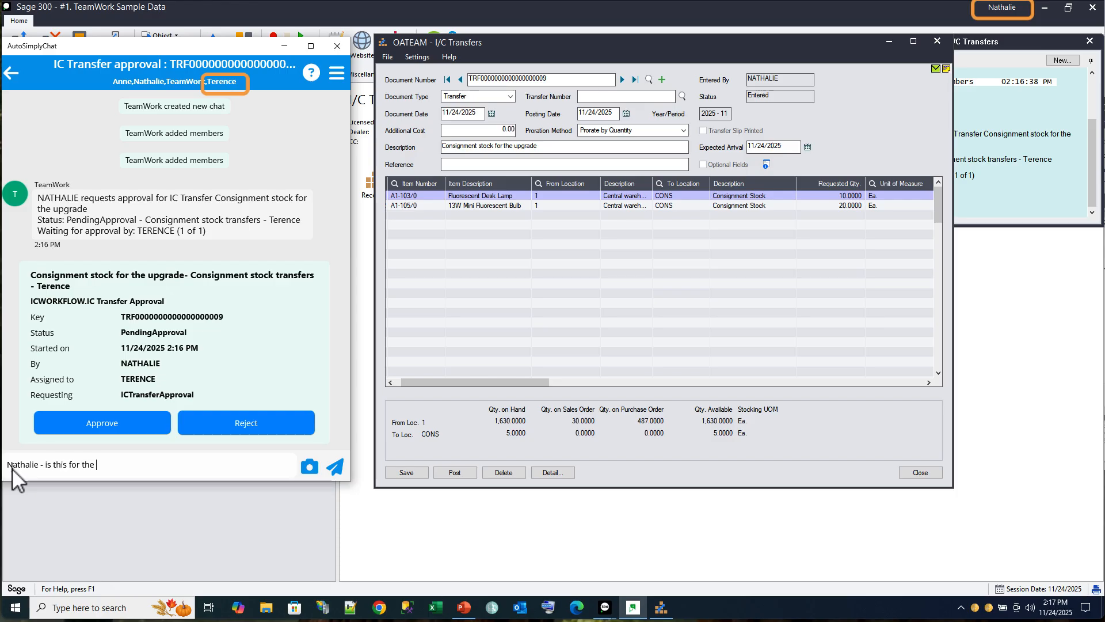
type(" upgrade ?")
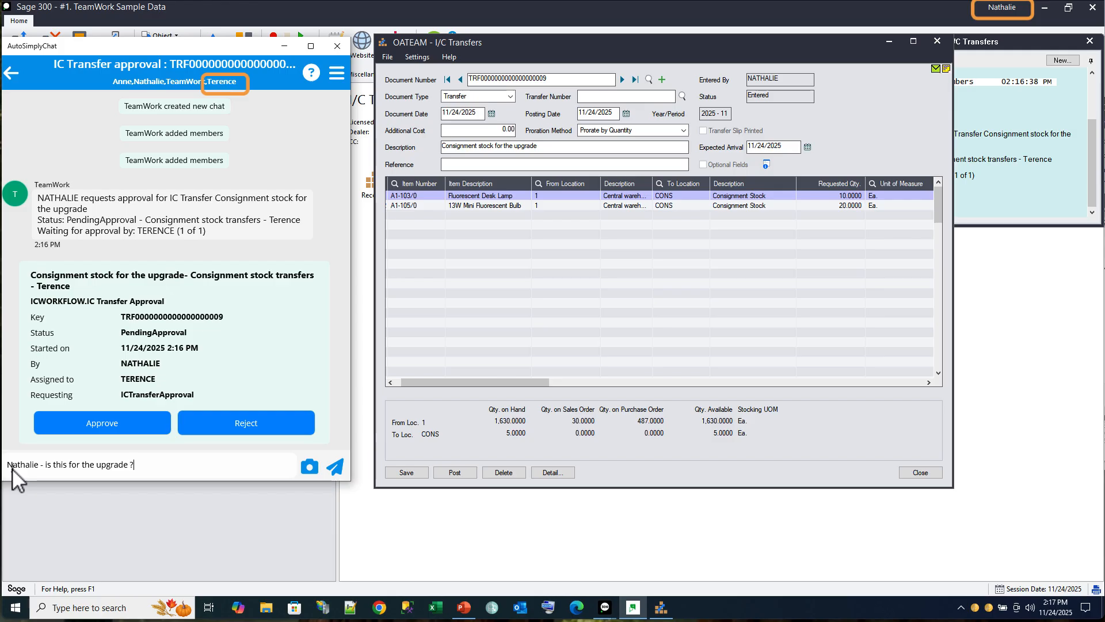
key("shift+Return")
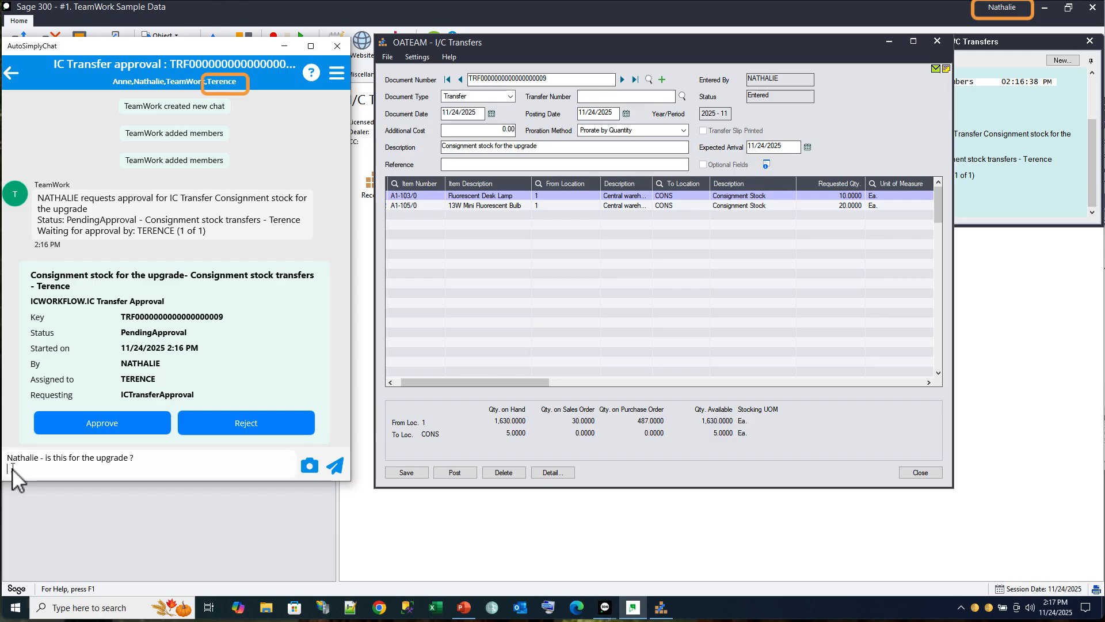
left_click(335, 466)
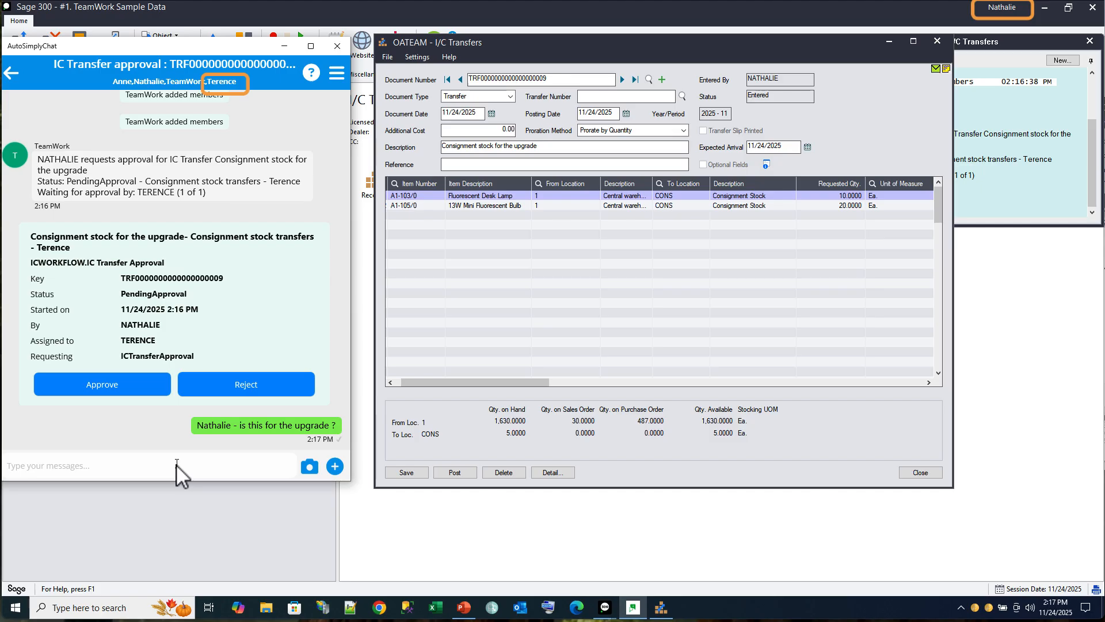
left_click(461, 79)
left_click(623, 79)
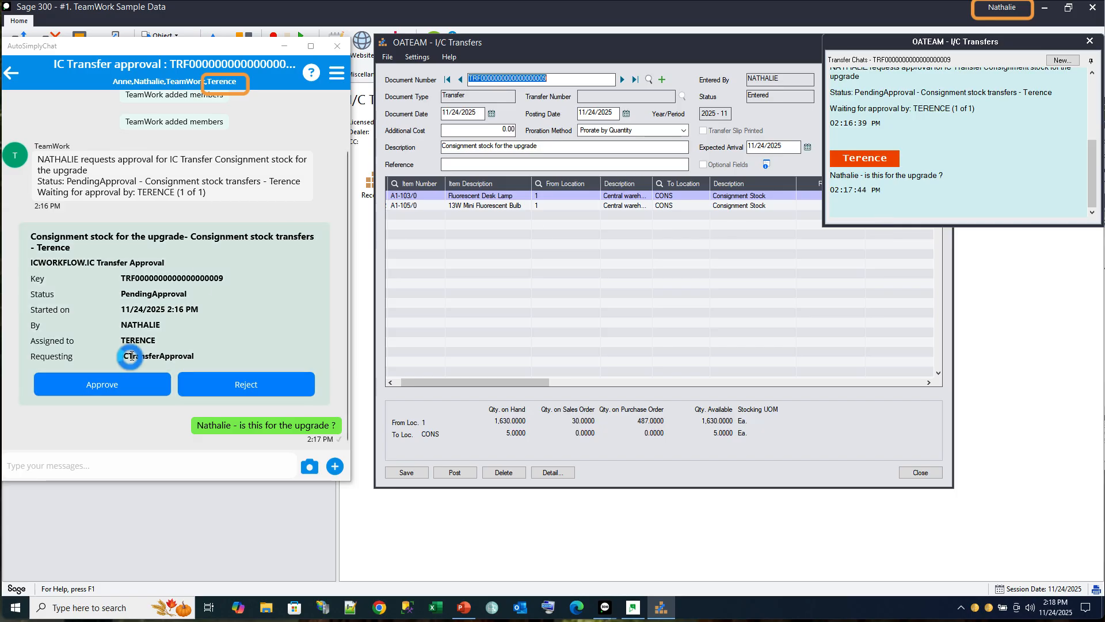
Approve the IC transfer request in AutoSimplyChat with the approver's comment "ok for the upgrade".
left_click(104, 383)
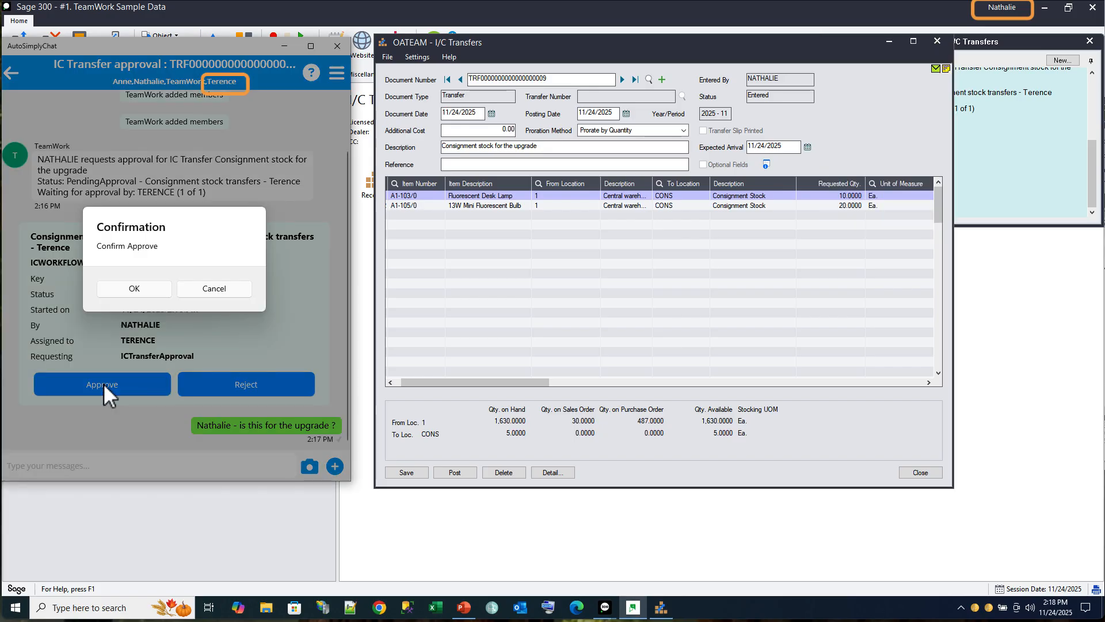
left_click(147, 291)
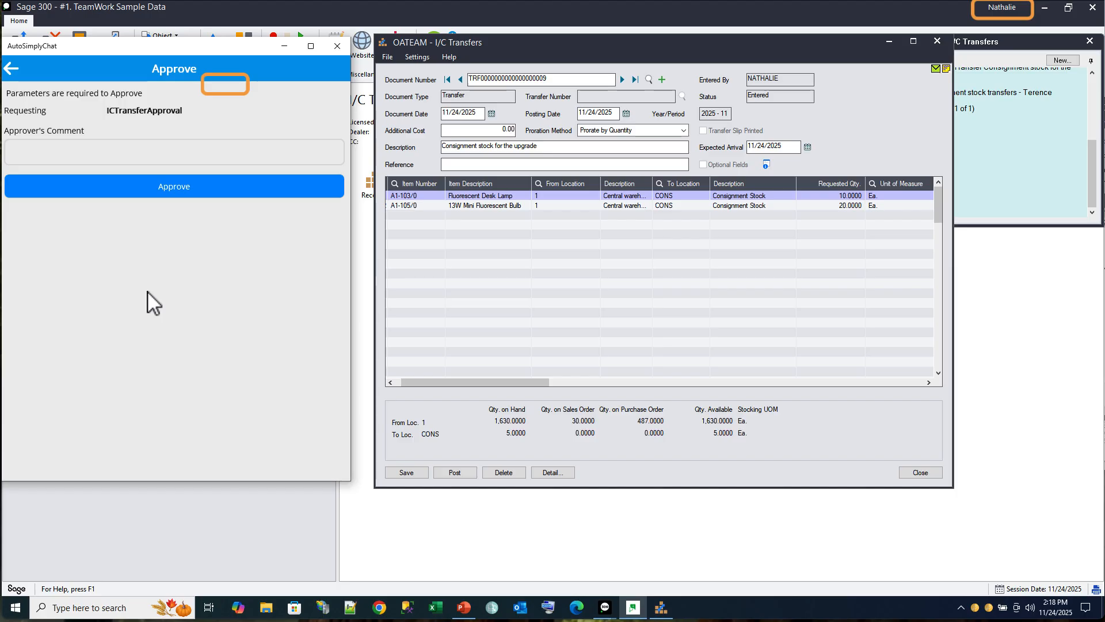
type("ok for the upgrade")
left_click(174, 186)
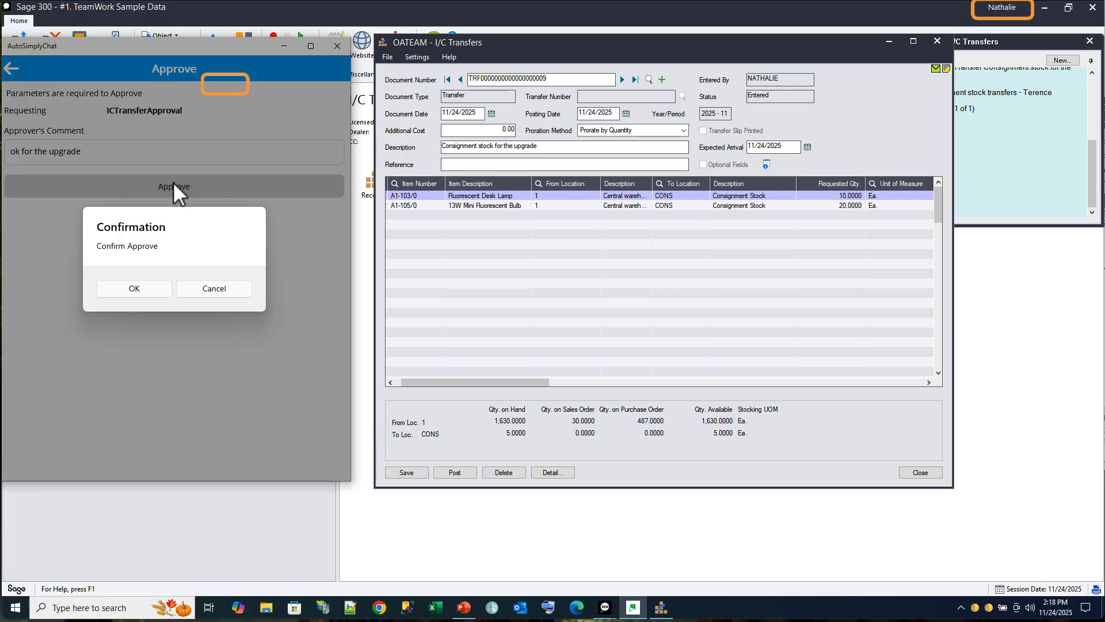
left_click(131, 288)
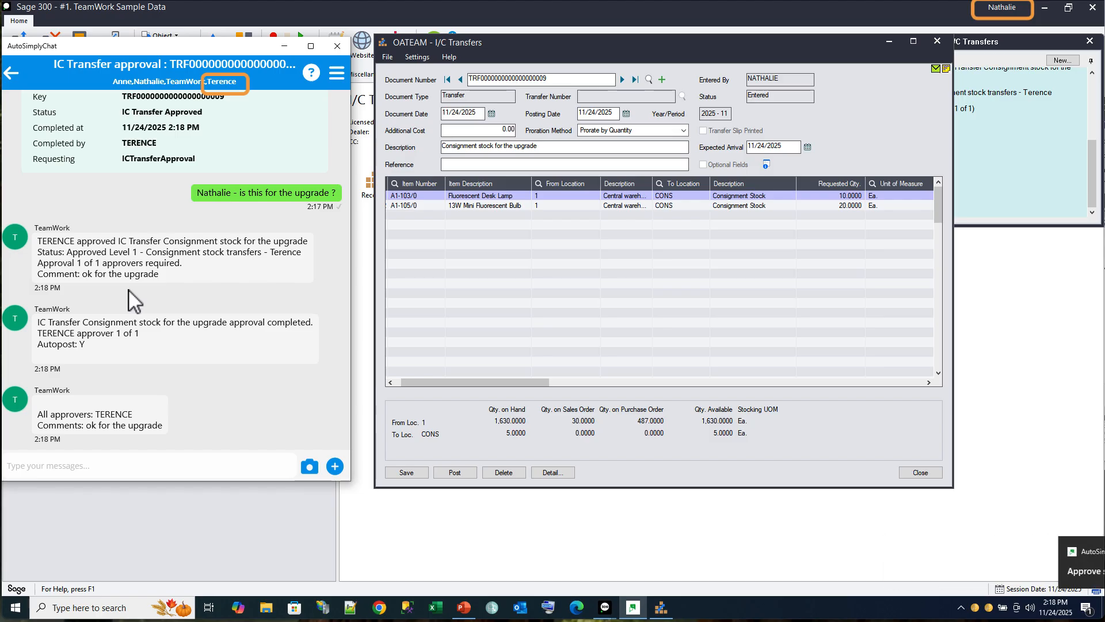
Reload the consignment transfer in Sage 300 to check its status, and enlarge its transfer chat window to review the approval history.
left_click(460, 79)
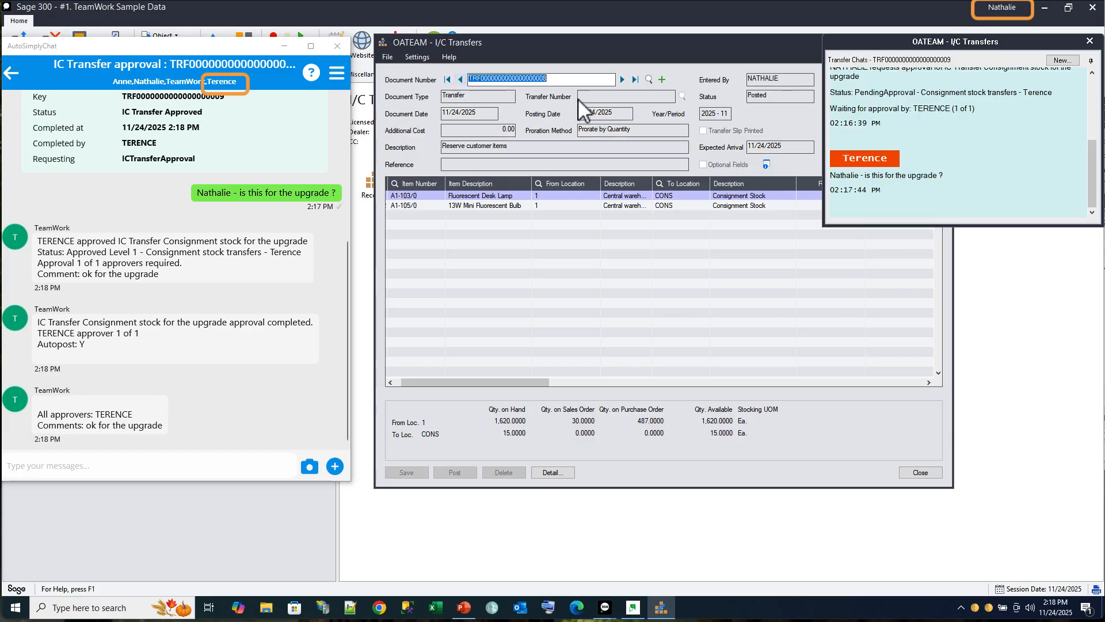
left_click(622, 79)
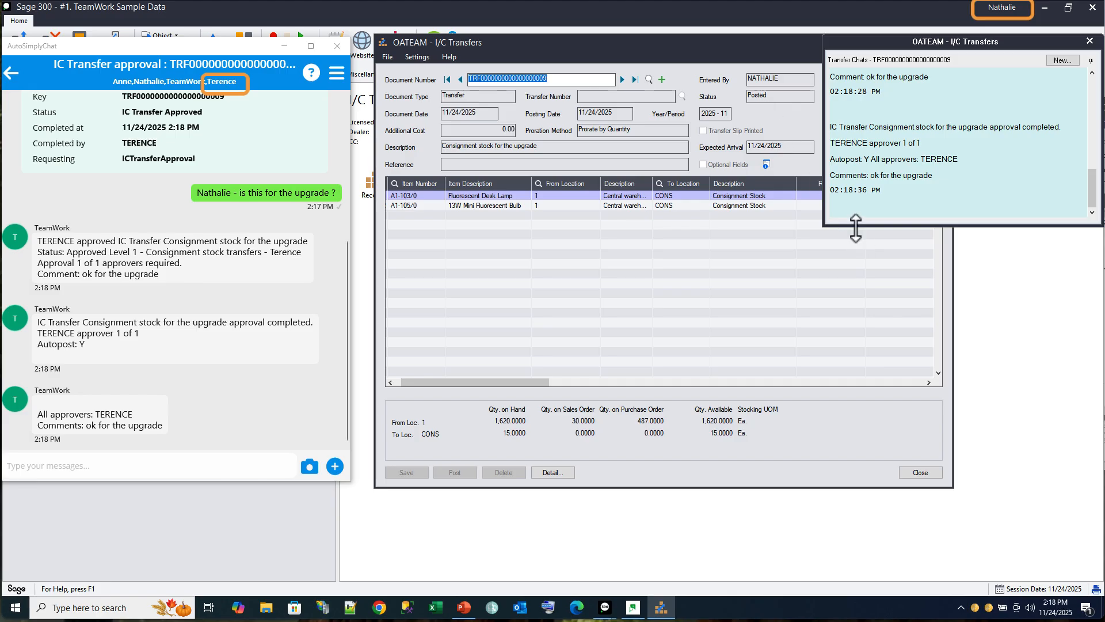
left_click_drag(856, 228, 828, 314)
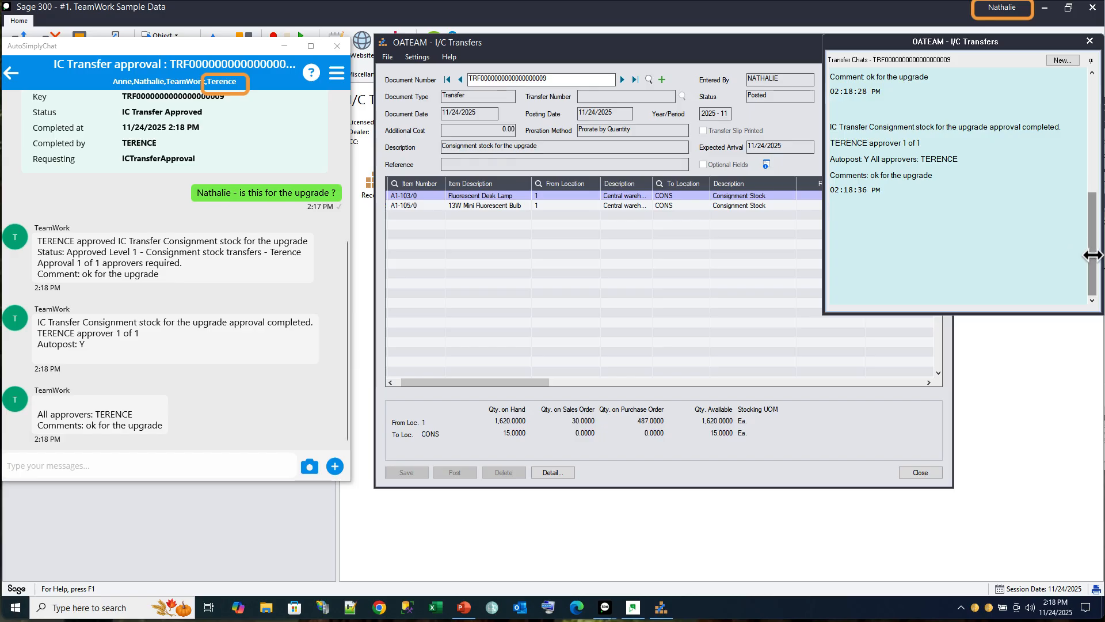
scroll(1087, 251, "up", 10)
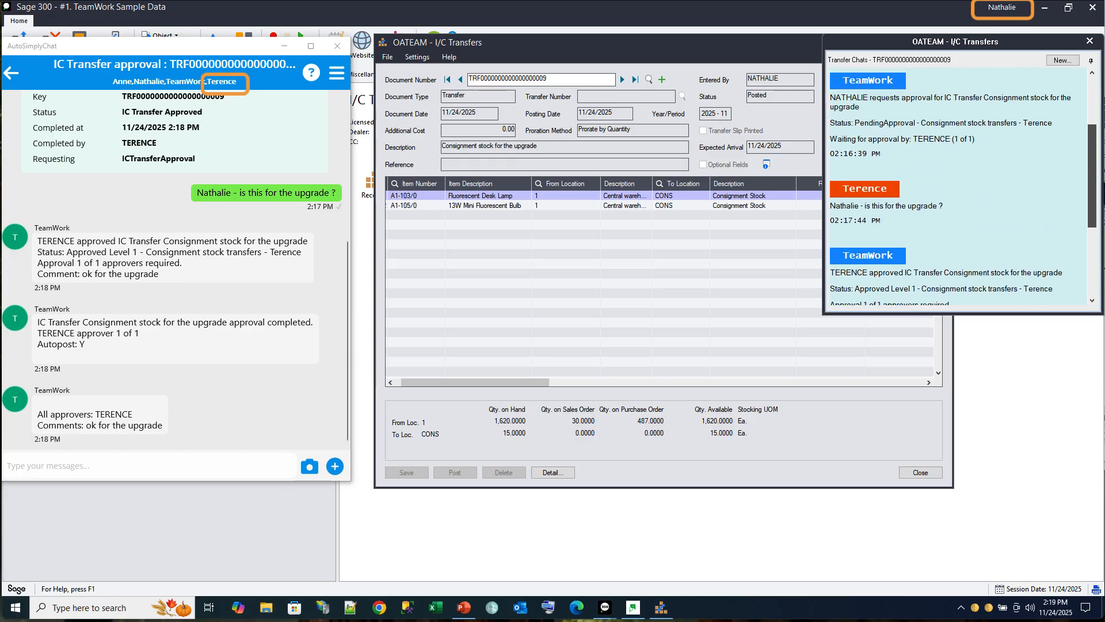
scroll(958, 184, "up", 2)
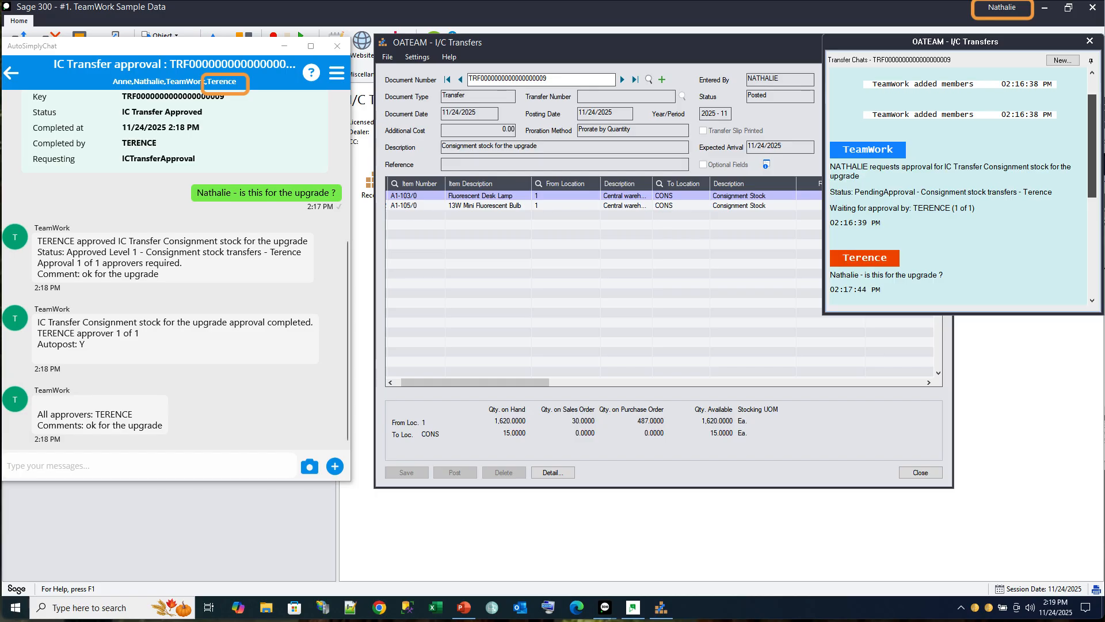
Read the remaining approval messages and comments in the consignment transfer's chat.
scroll(1094, 253, "down", 15)
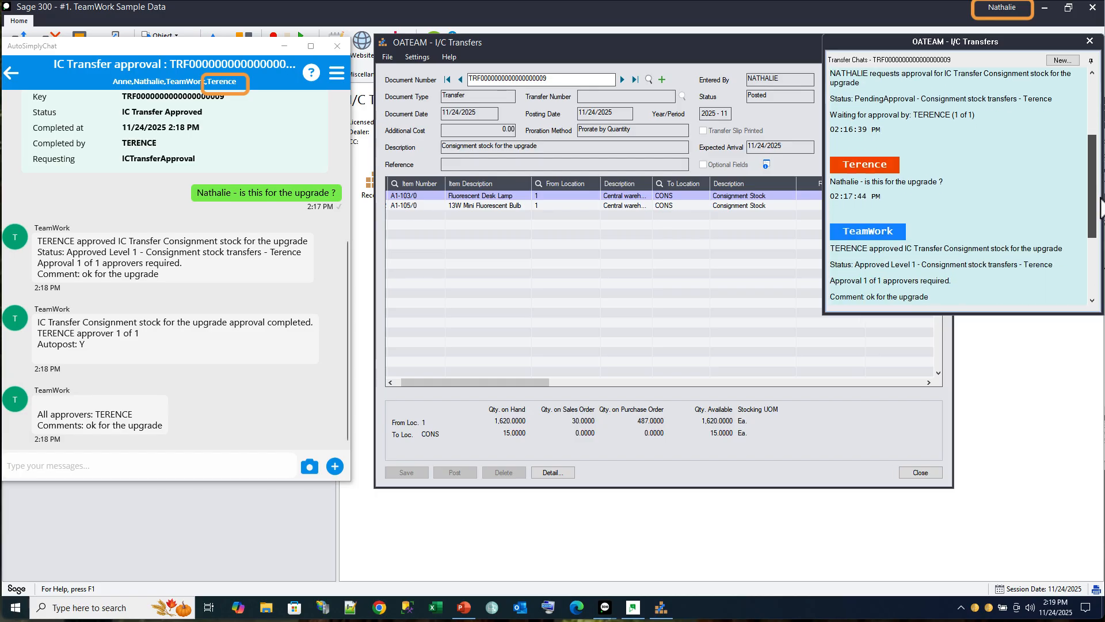
scroll(1094, 253, "down", 2)
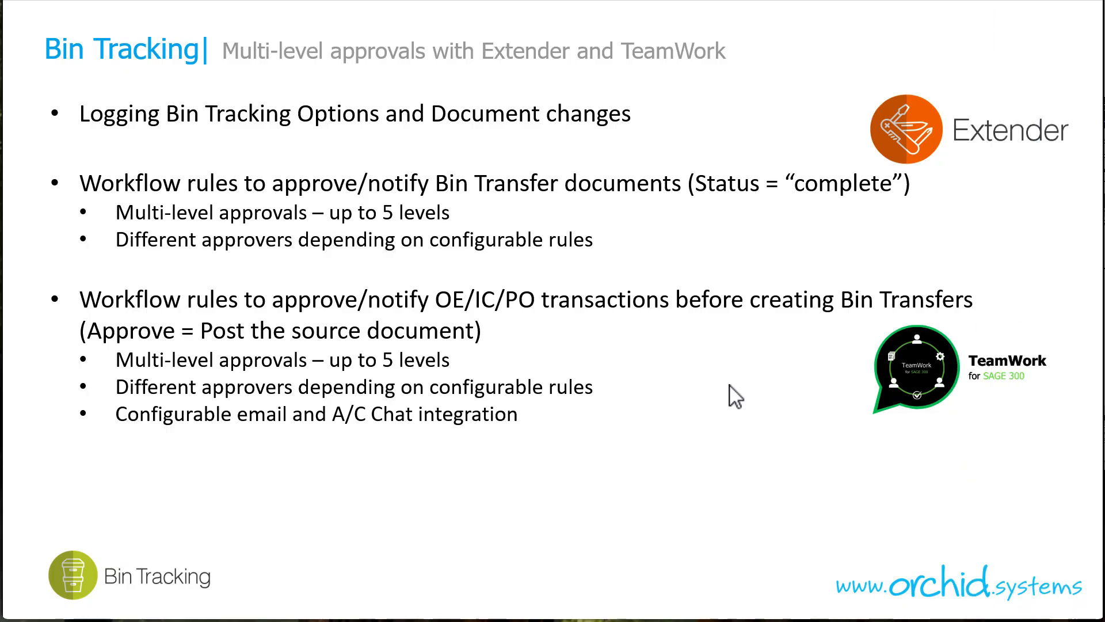
left_click(729, 385)
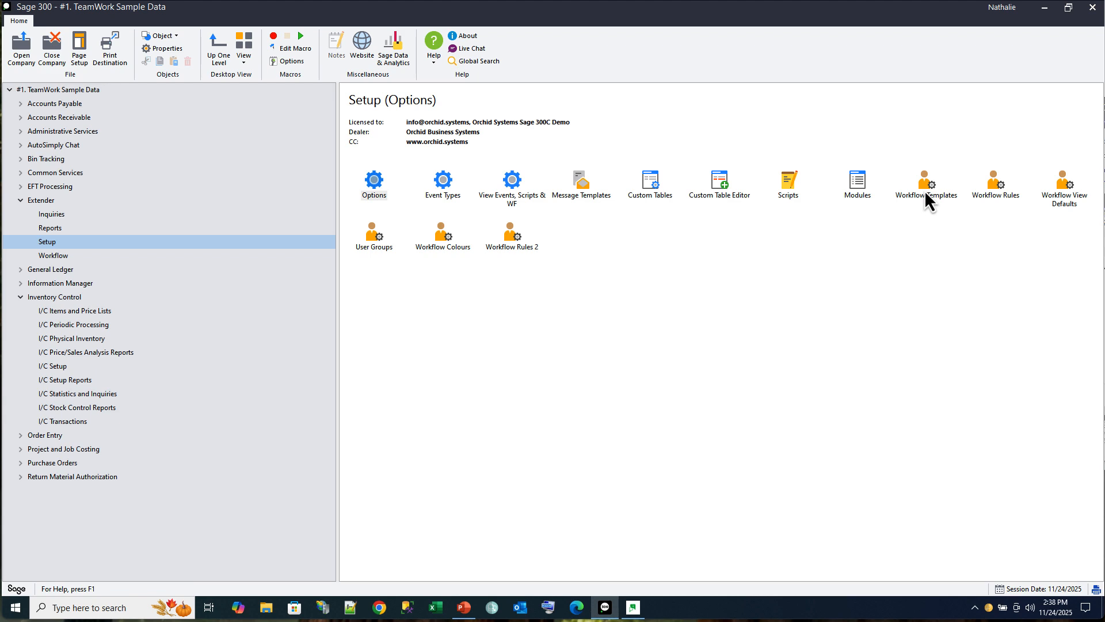
Open the Extender Workflow Rules, load the ICWORKFLOW.IC INTERNAL USAGE APPROVAL workflow, and widen the Rule Description column.
left_click(996, 192)
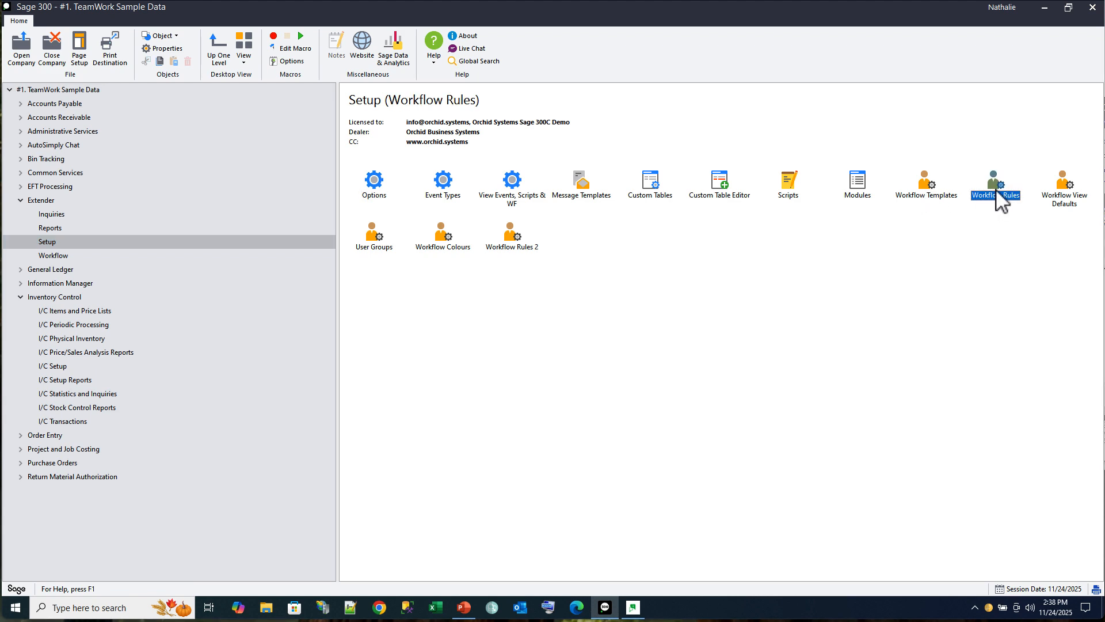
double_click(996, 193)
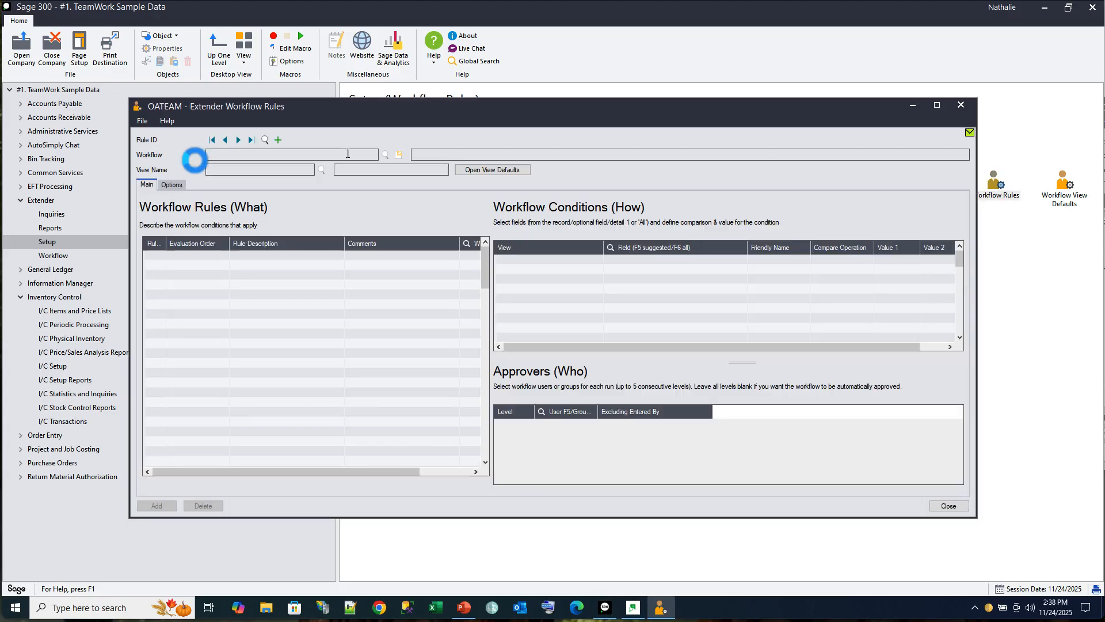
left_click(265, 140)
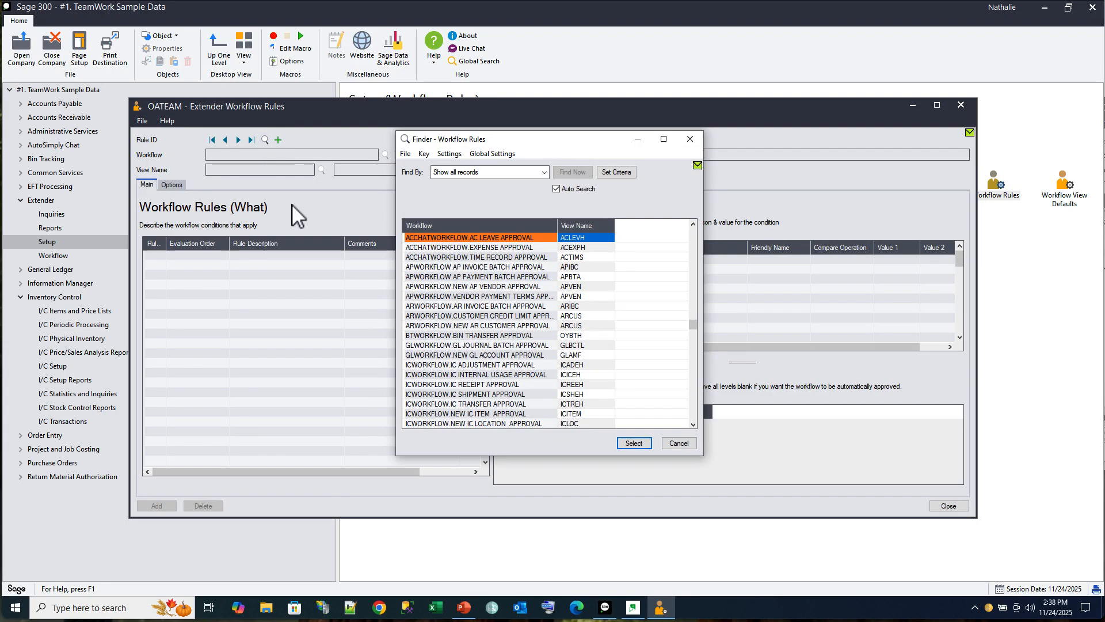
double_click(479, 373)
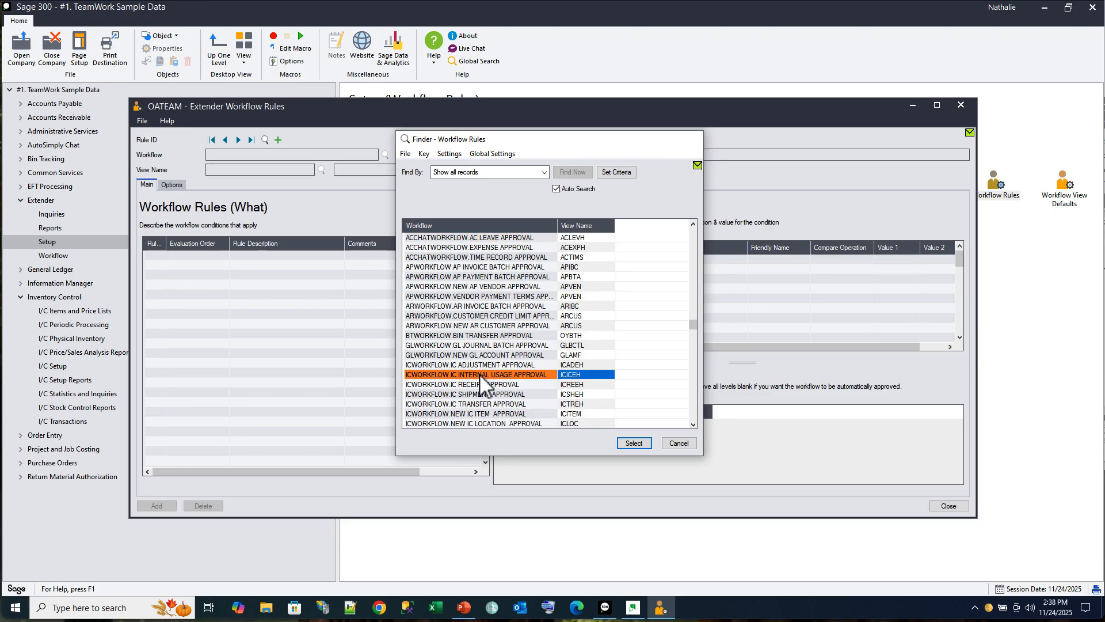
left_click_drag(340, 242, 383, 241)
Examine the conditions and approvers of each of the internal usage approval rules, and close the rules window.
left_click(349, 256)
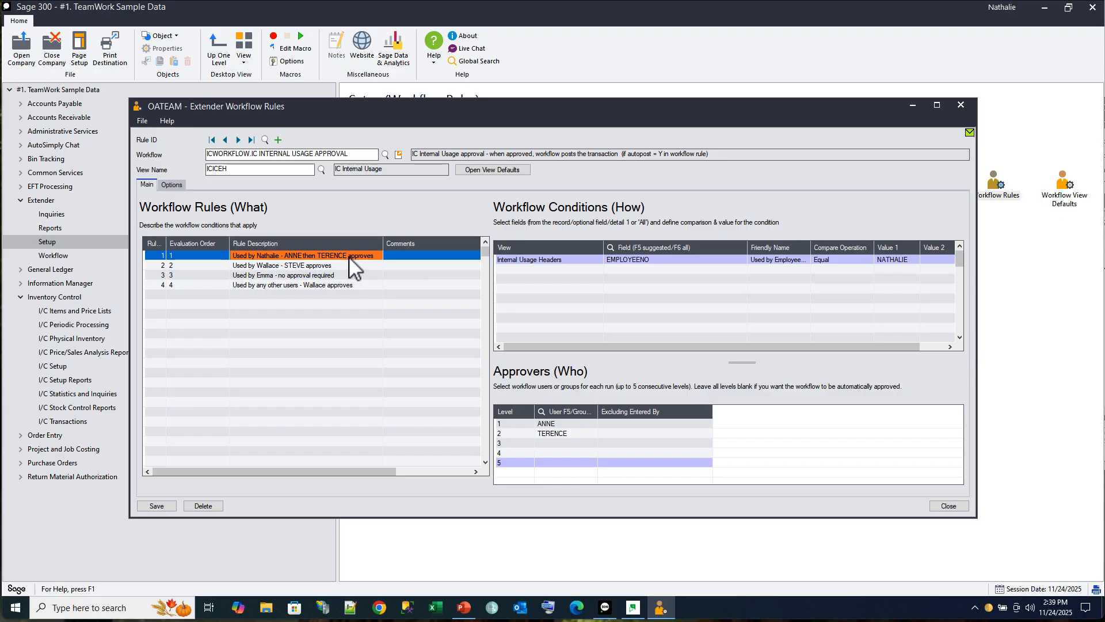
left_click(341, 267)
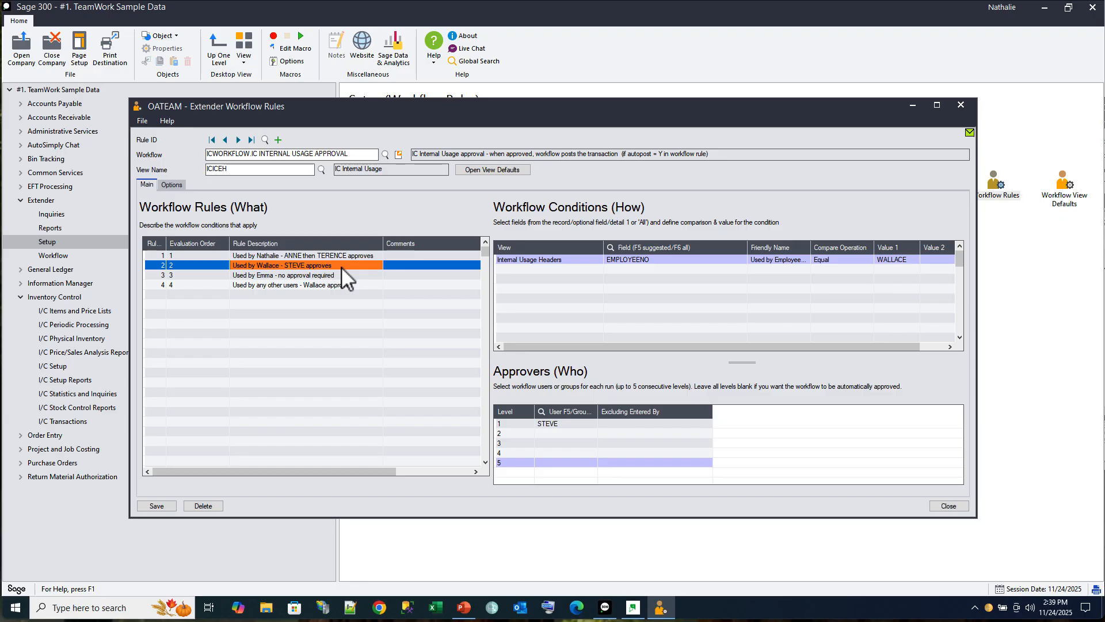
left_click(337, 276)
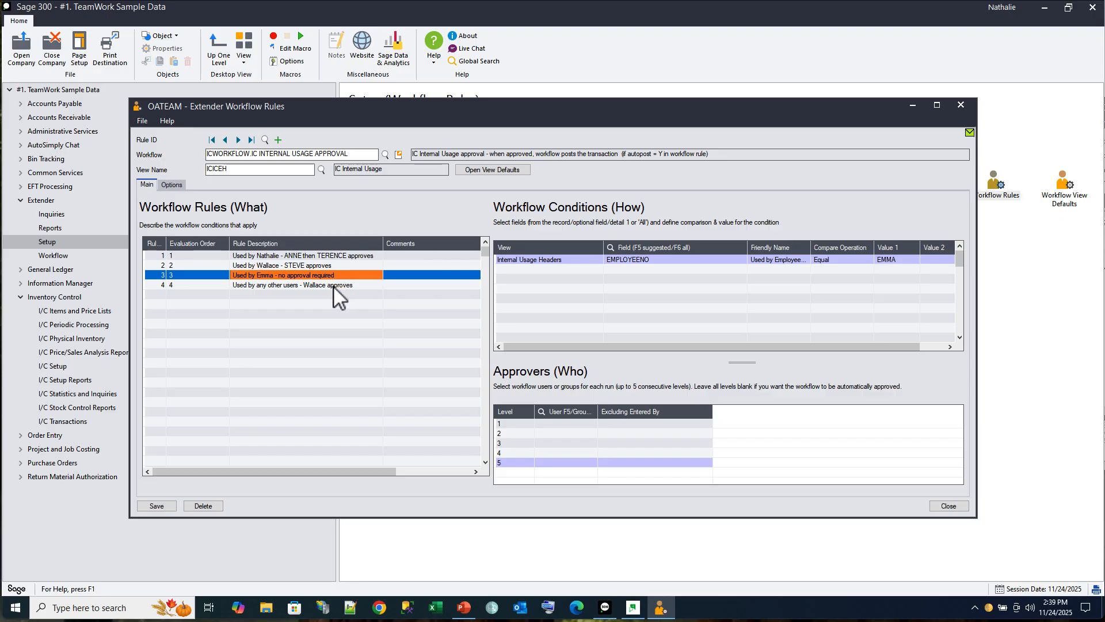
left_click(333, 286)
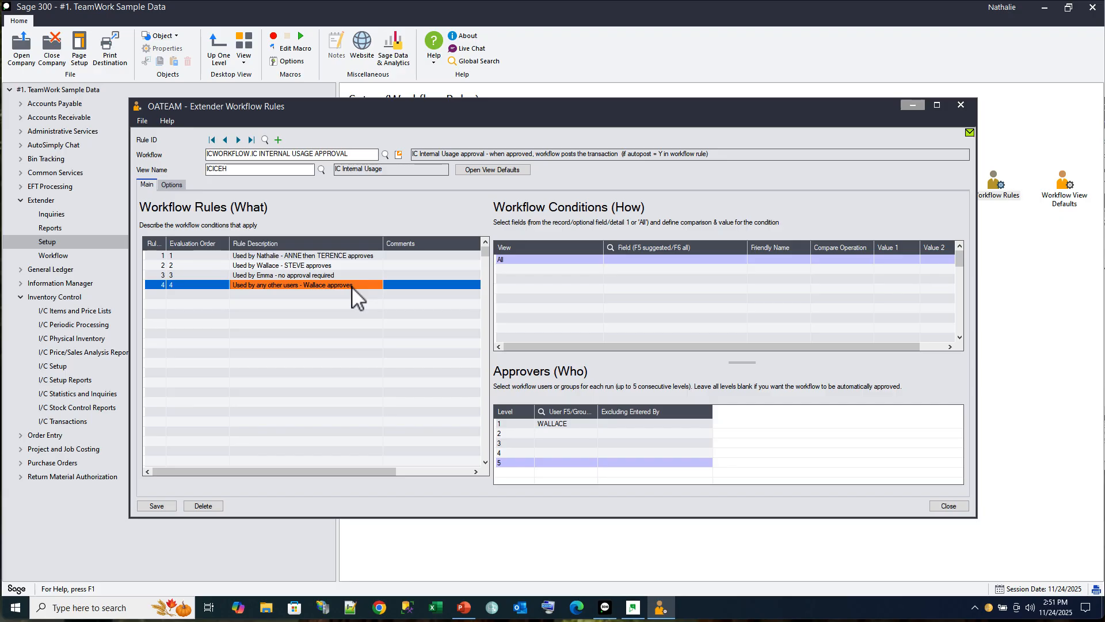
left_click(961, 106)
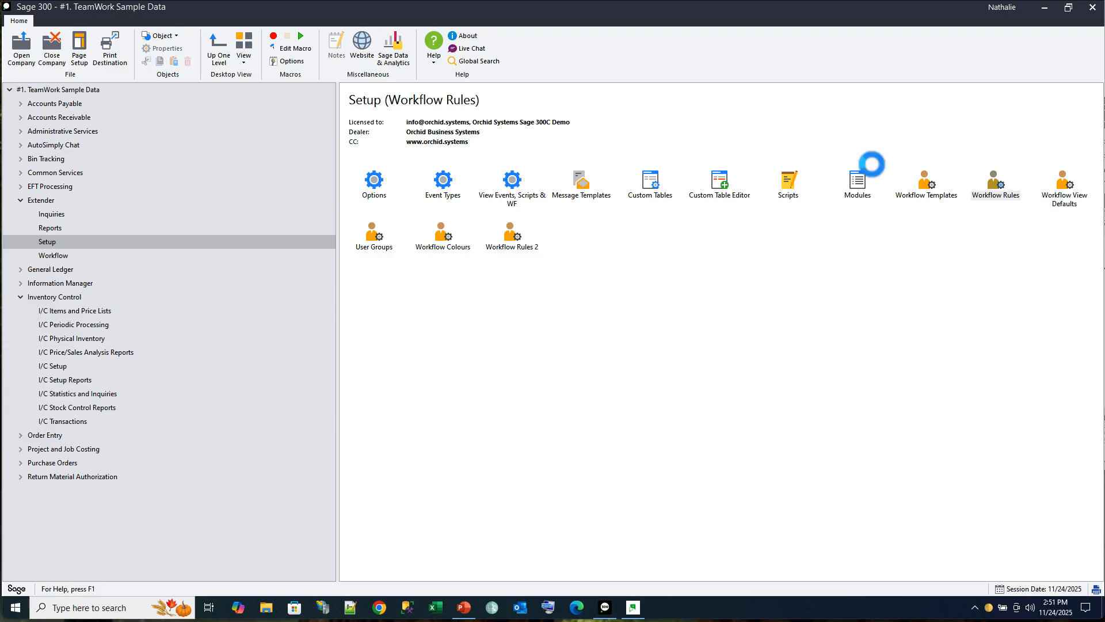
Start an Internal Usage request in AutoSimplyChat with the description "For the office refit" and location 1.
left_click(633, 607)
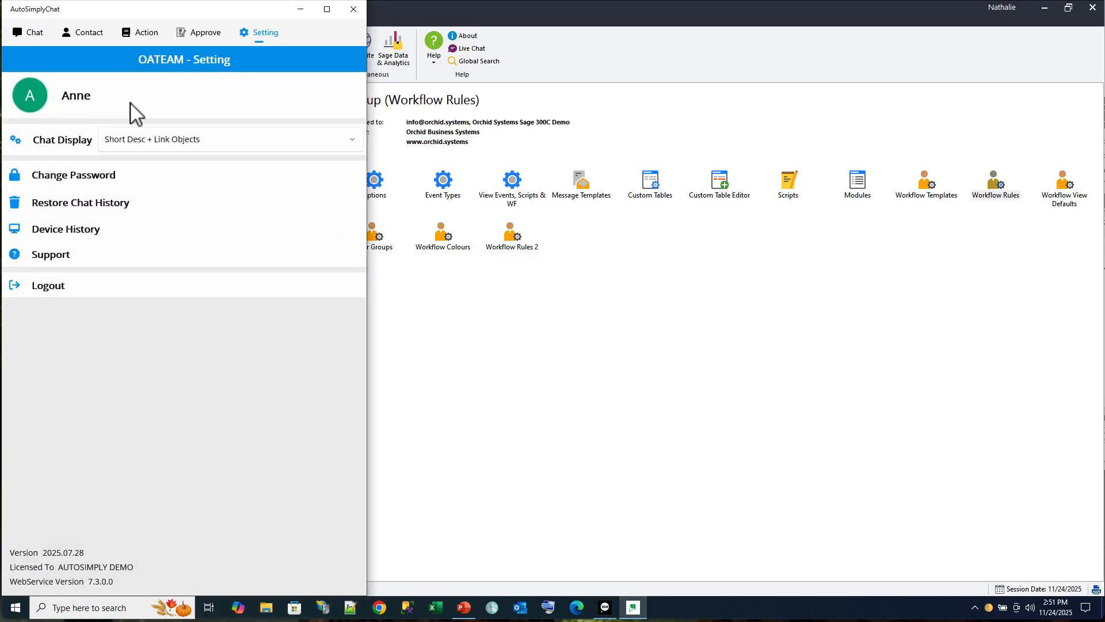
left_click(148, 33)
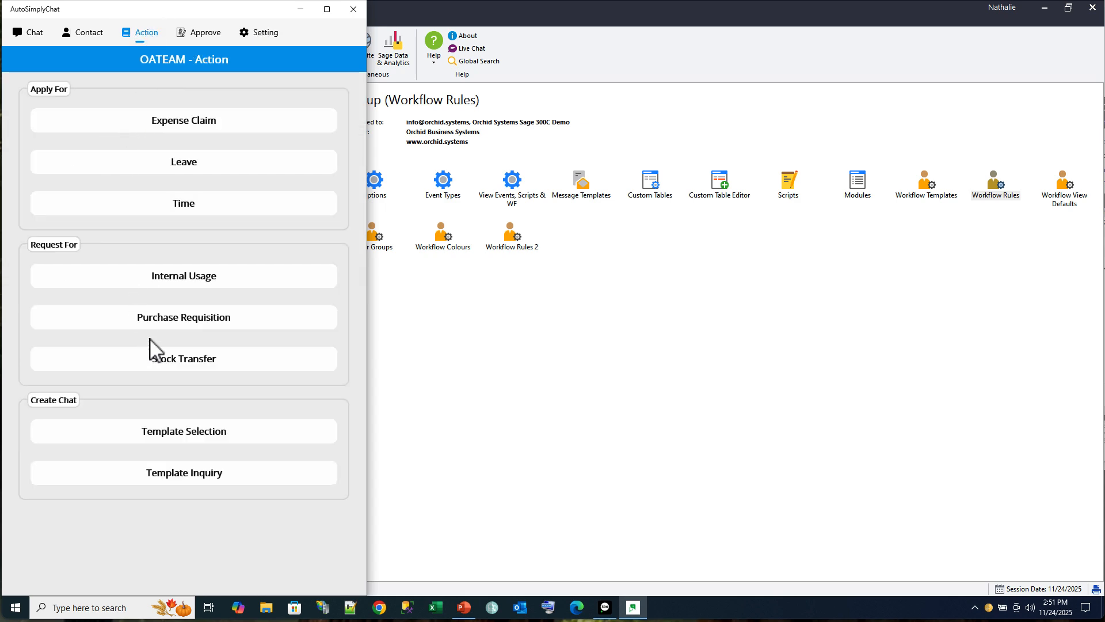
left_click(175, 279)
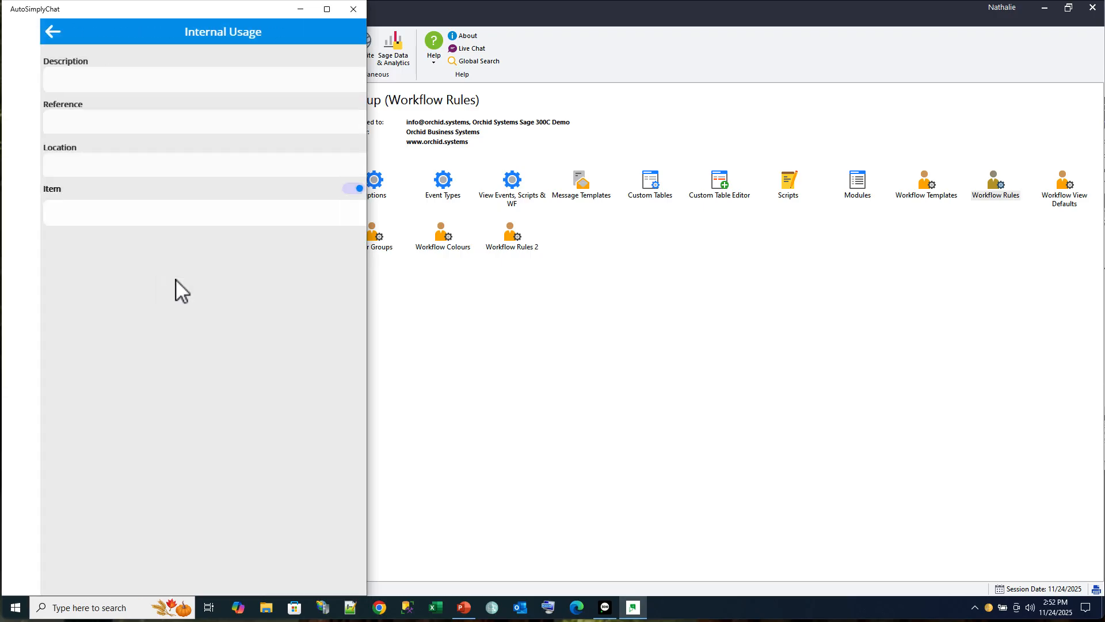
left_click(109, 78)
type("For ")
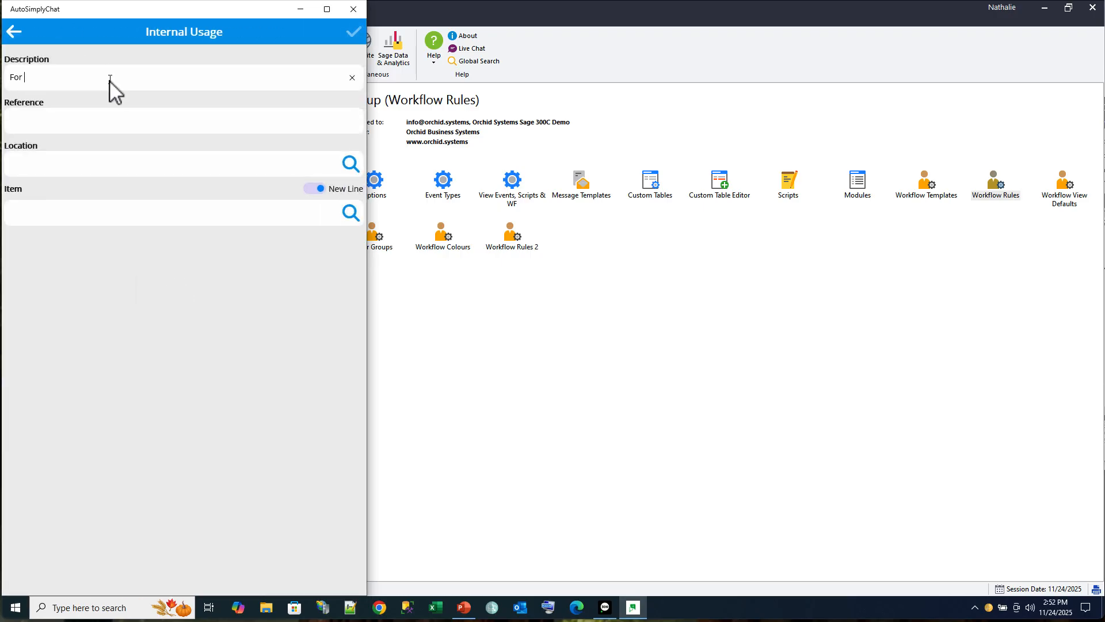
type("the office refit")
key("Tab")
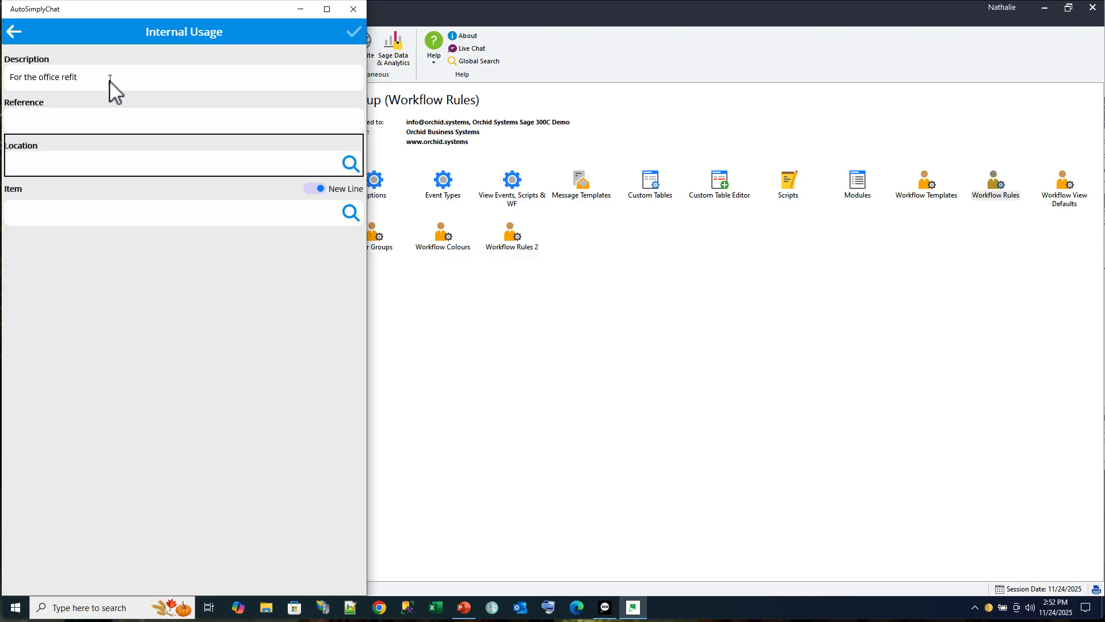
left_click(58, 168)
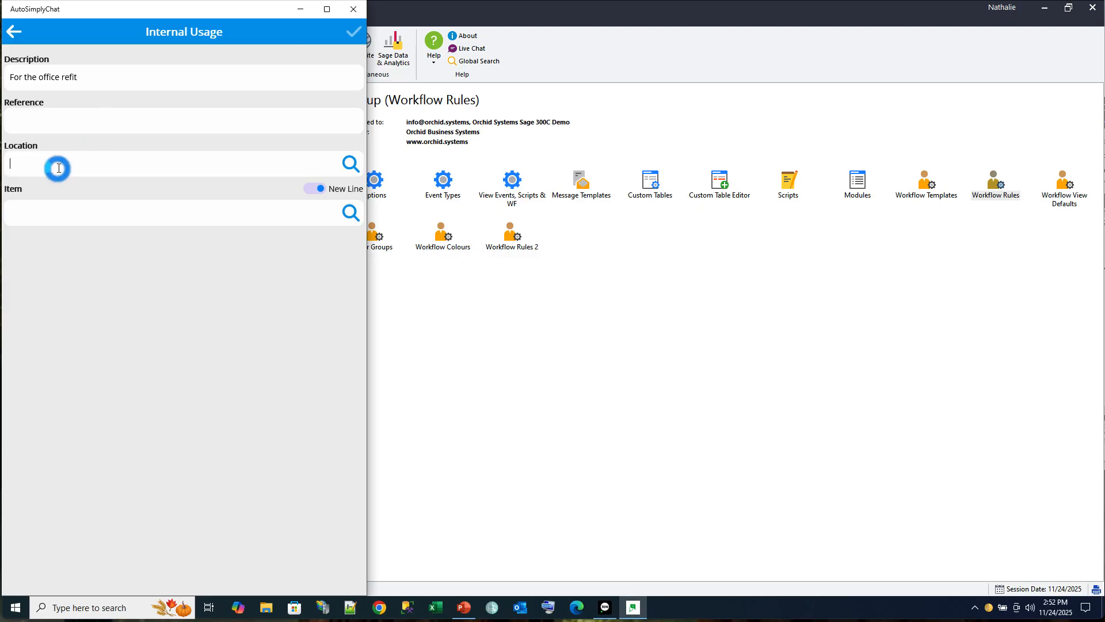
type("1")
key("Tab")
Add item A1-103/0 Fluorescent Desk Lamp from the item list to the internal usage request and submit it.
left_click(32, 212)
type("a11030")
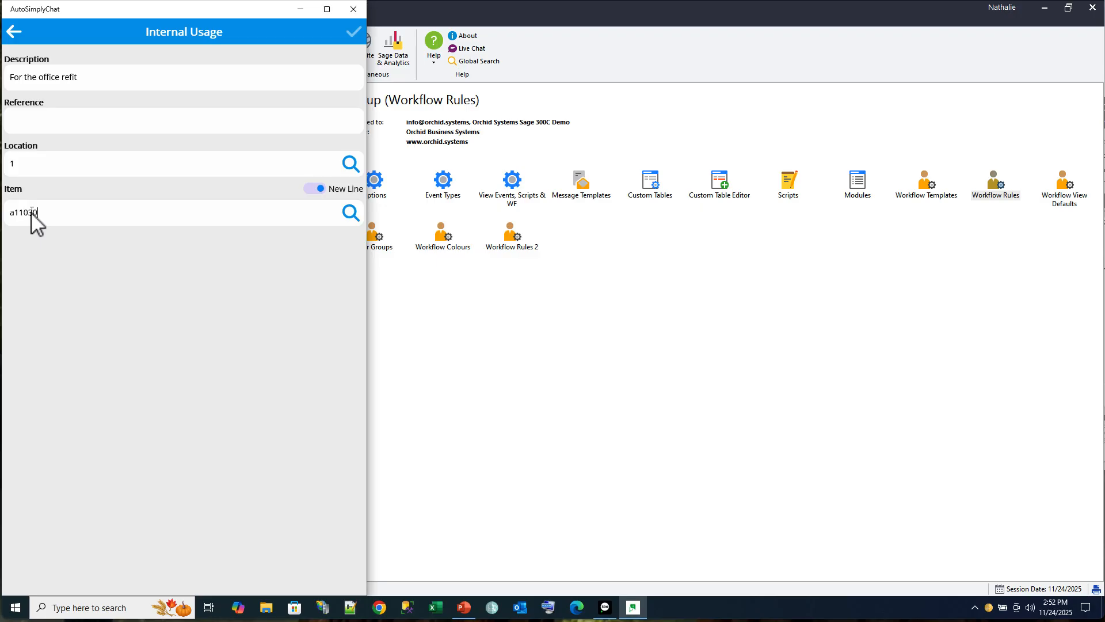
key("Tab")
left_click(353, 216)
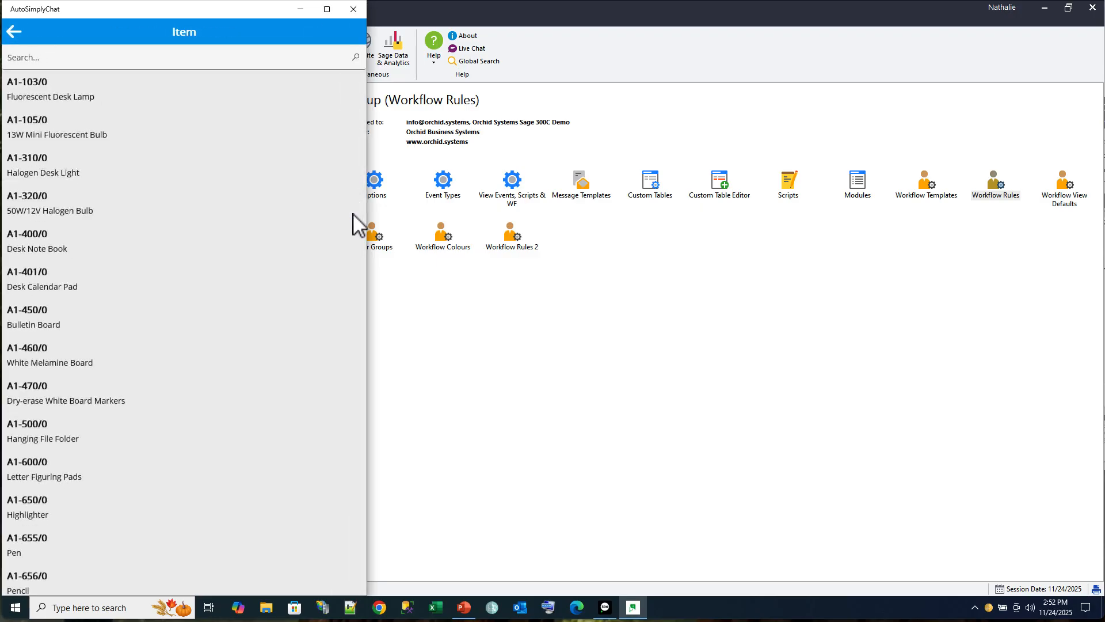
left_click(47, 96)
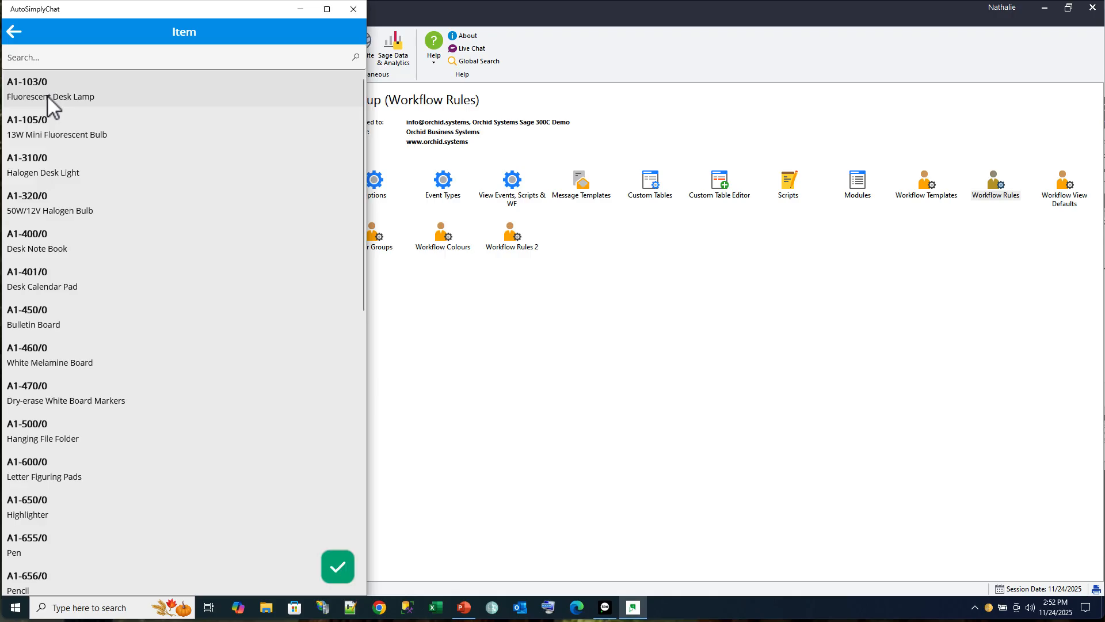
left_click(336, 566)
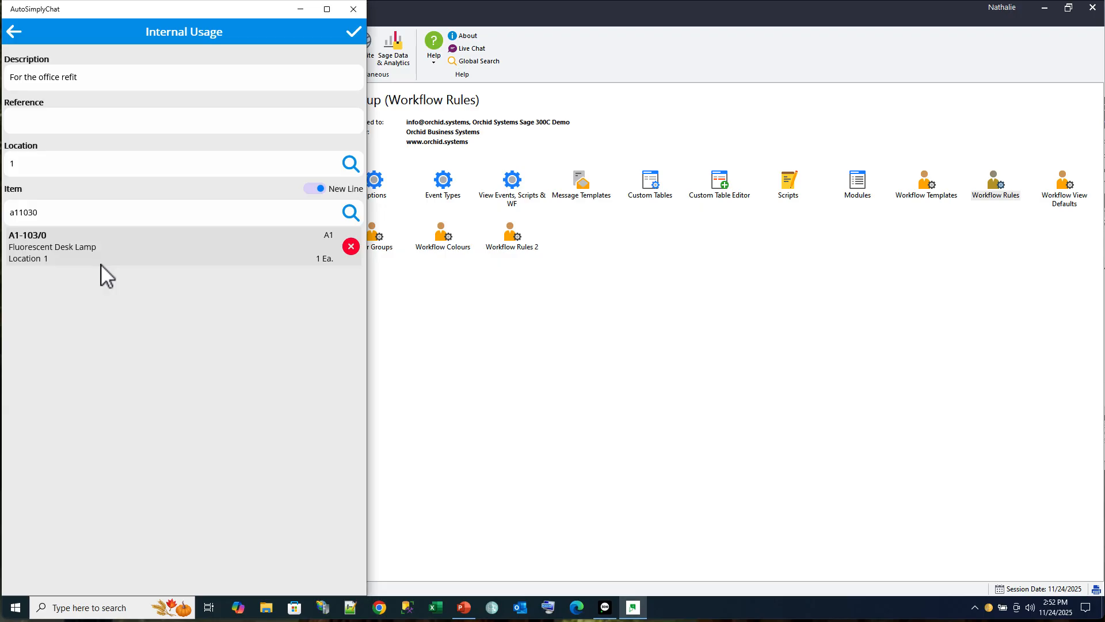
left_click(353, 33)
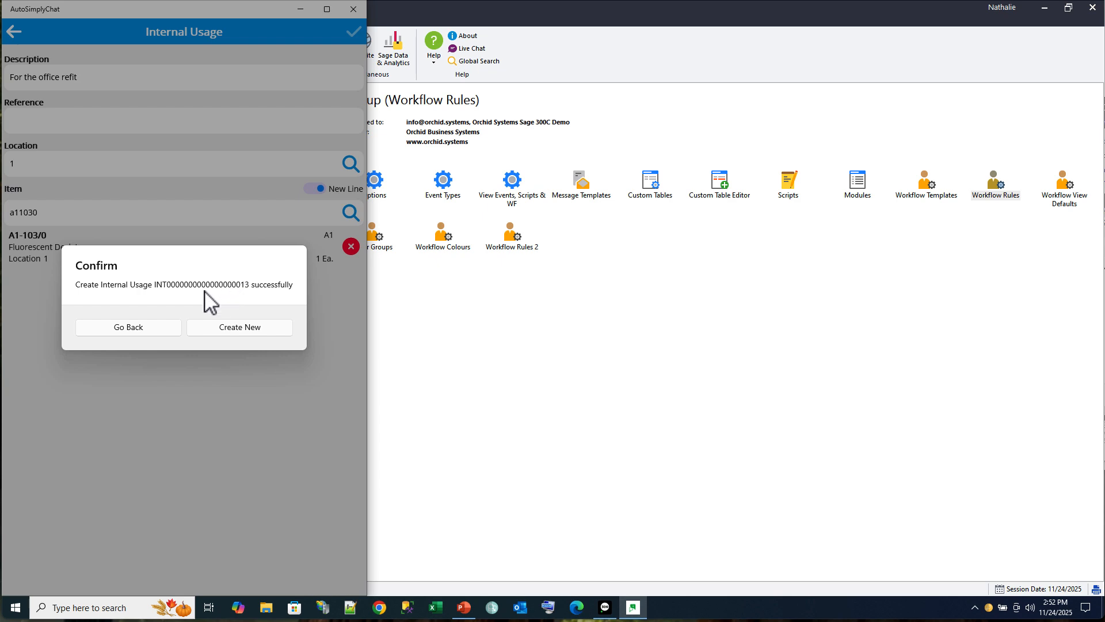
left_click(139, 328)
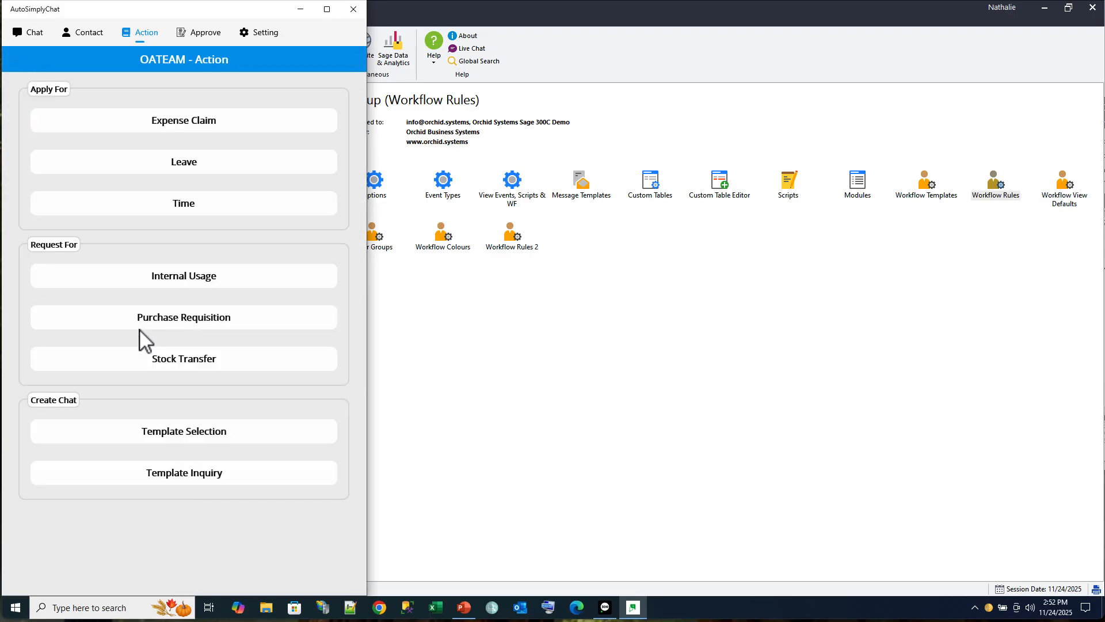
Open I/C Internal Usage in Sage 300 and load the last internal usage document to review its details and approval chat.
left_click(650, 345)
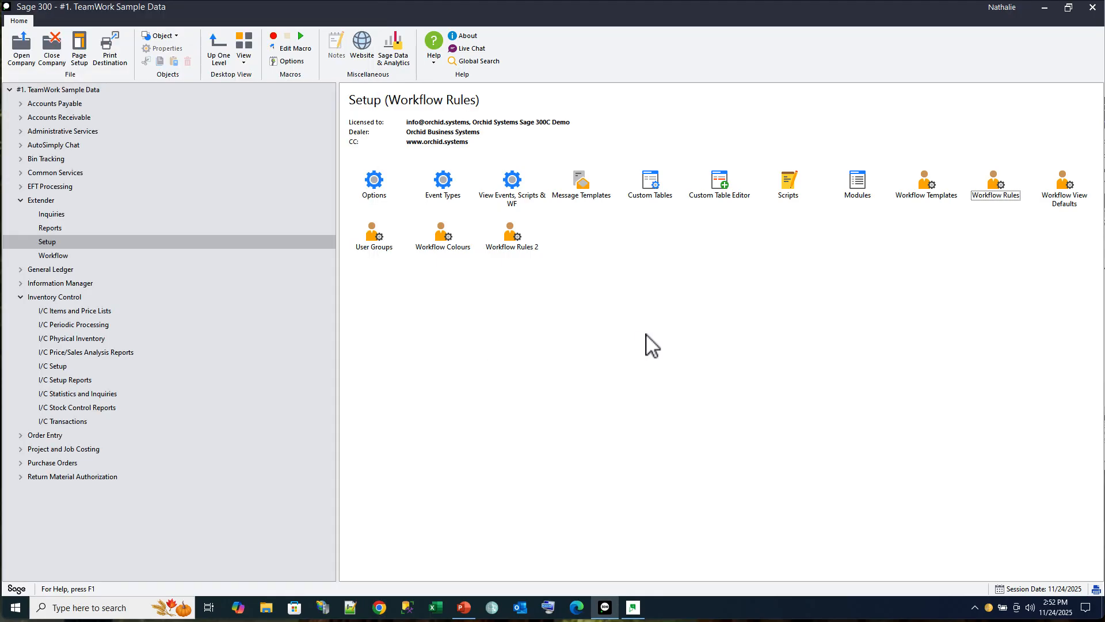
left_click(64, 421)
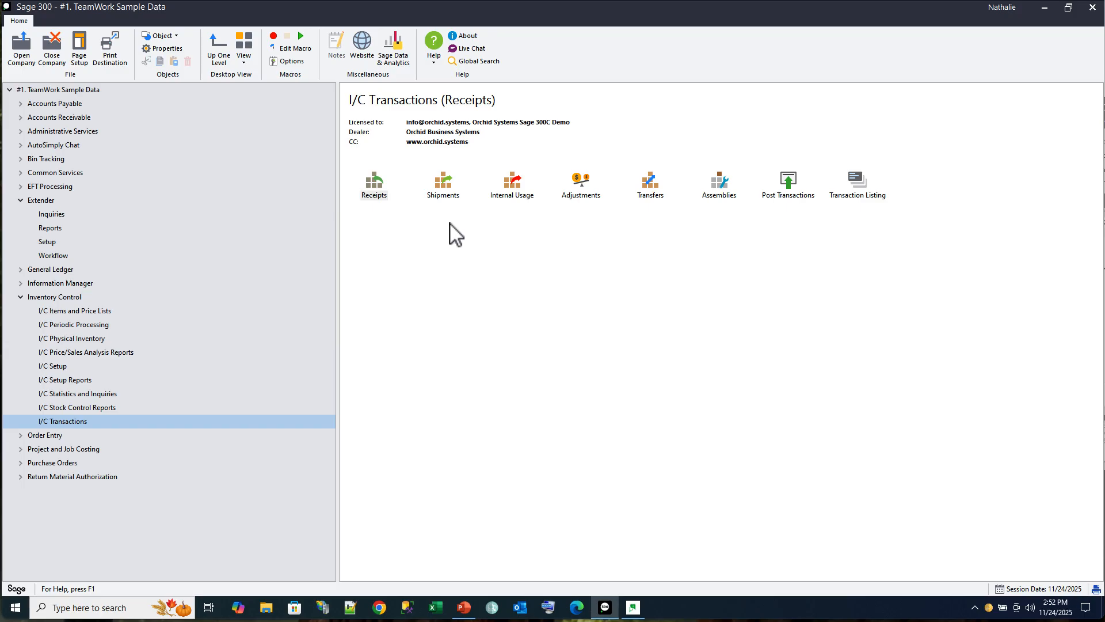
left_click(513, 183)
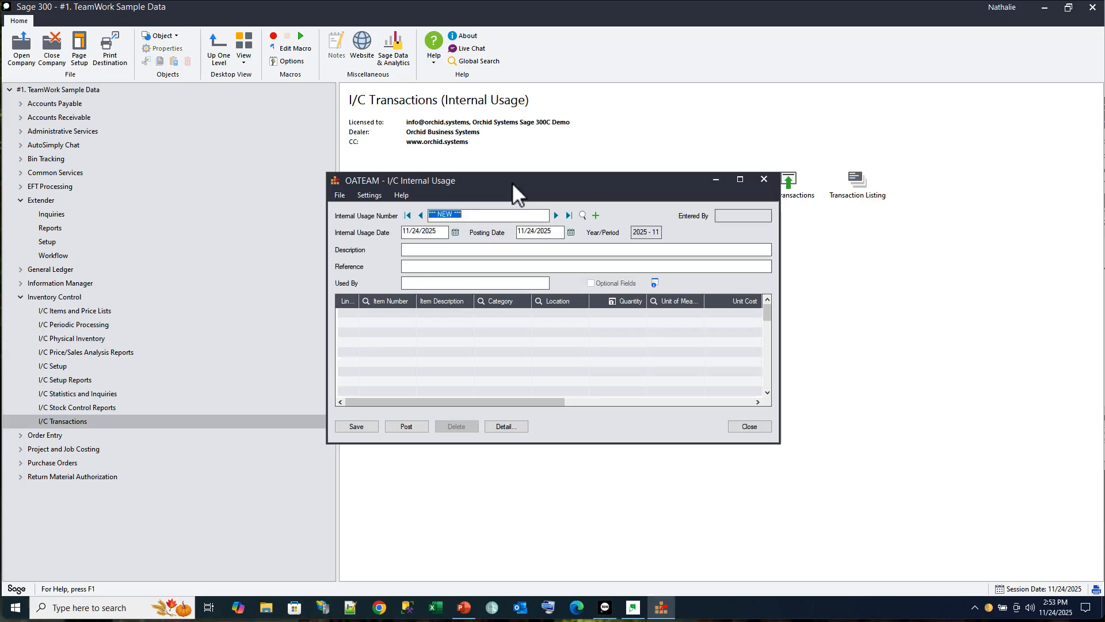
left_click(568, 215)
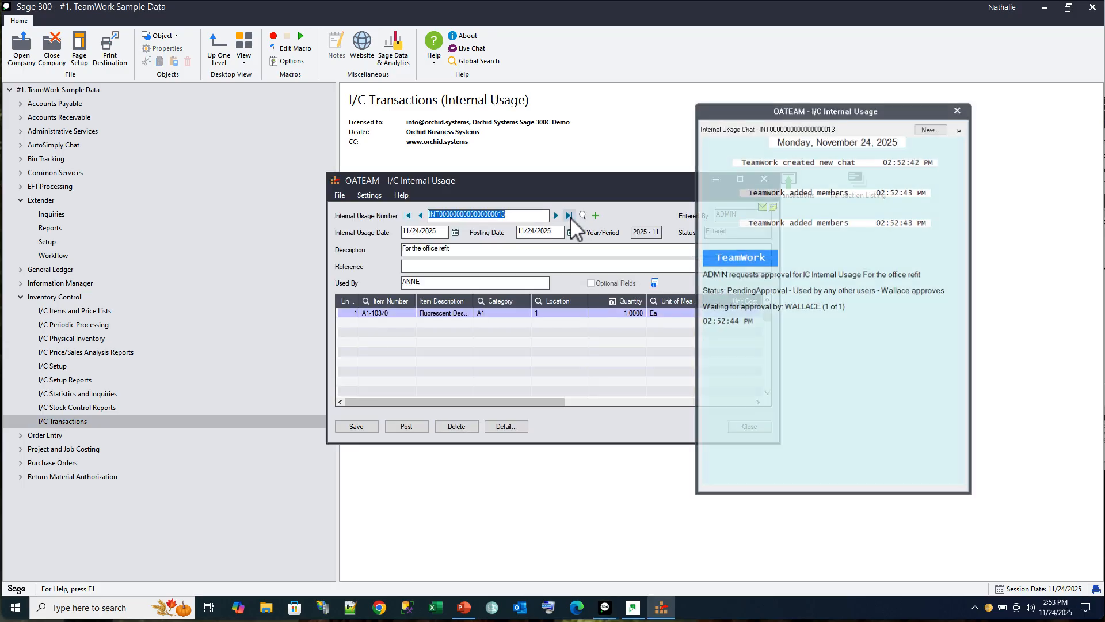
left_click_drag(558, 180, 461, 116)
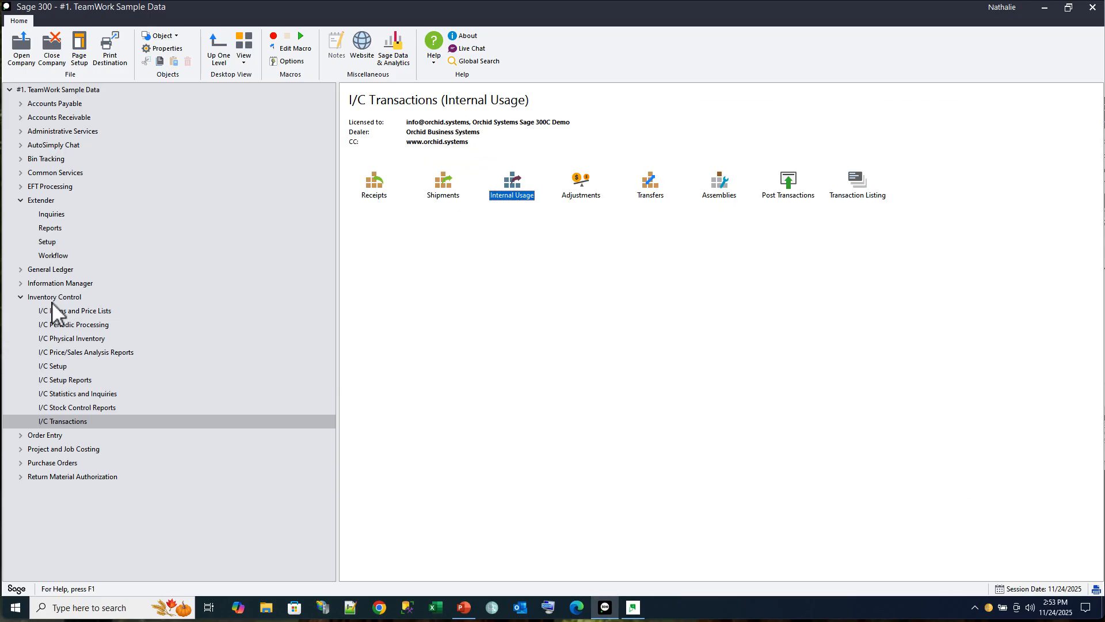
Check the pending IC Internal Usage approval for the office refit in the Extender Workflow Console, and close the console.
left_click(58, 256)
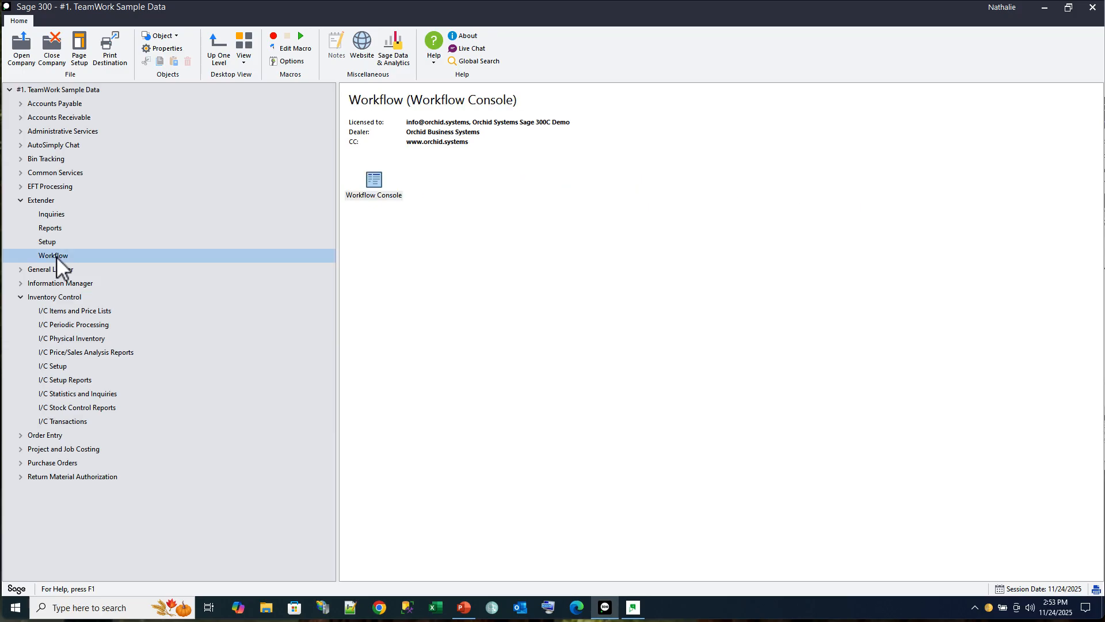
double_click(376, 182)
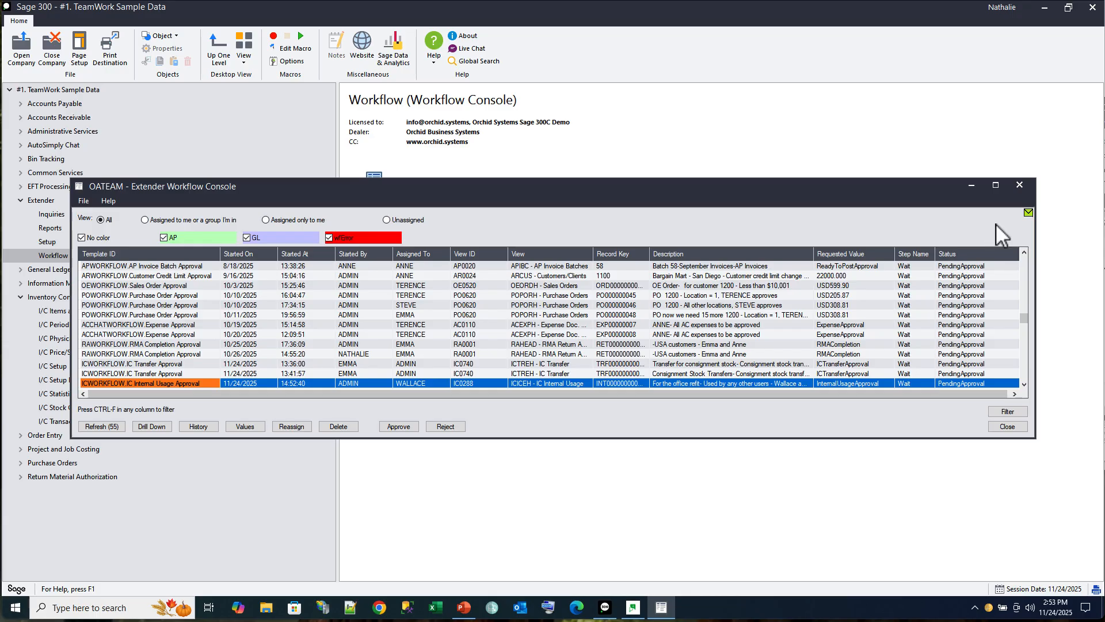
left_click(1020, 186)
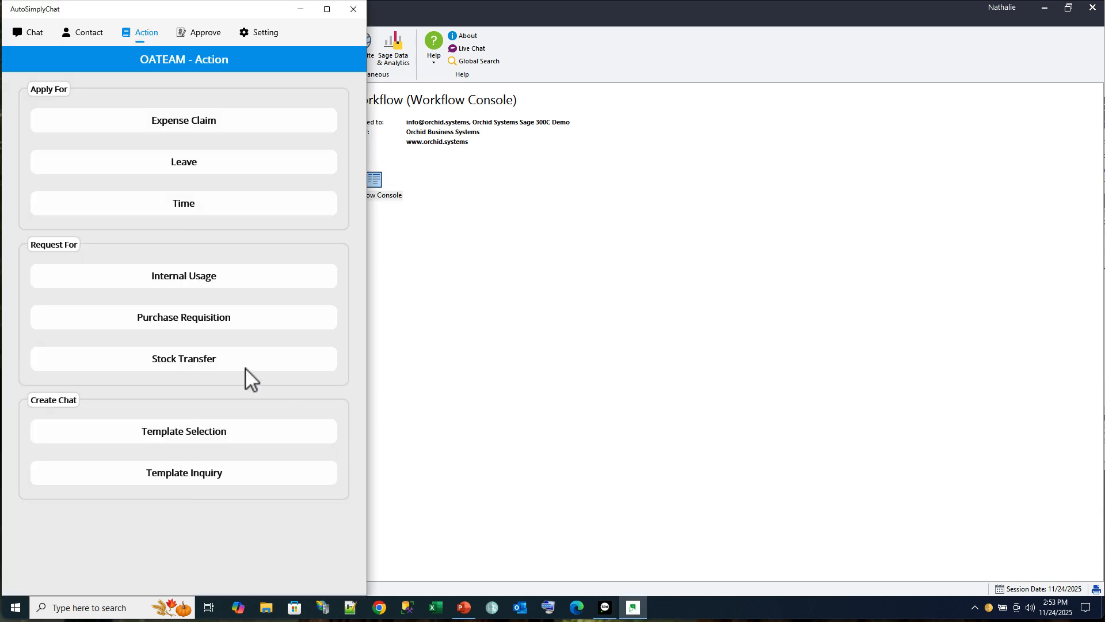
Log out of AutoSimplyChat and log back in with the internal usage approver's user name and password.
left_click(253, 34)
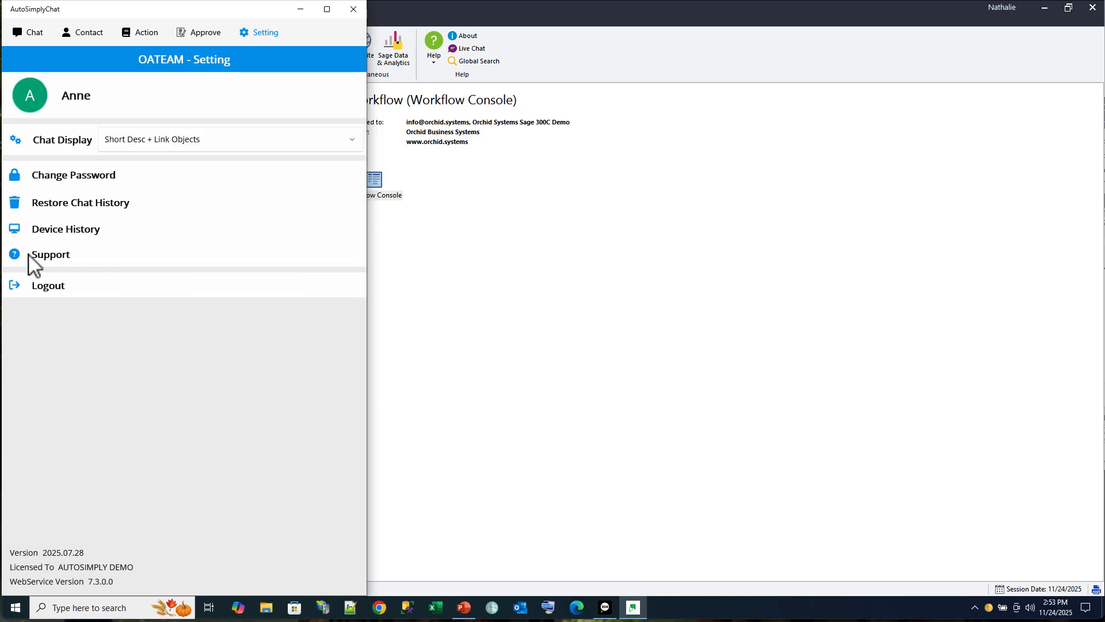
left_click(43, 286)
left_click(133, 322)
left_click(27, 71)
type("wallace")
key("Tab")
type("••••••")
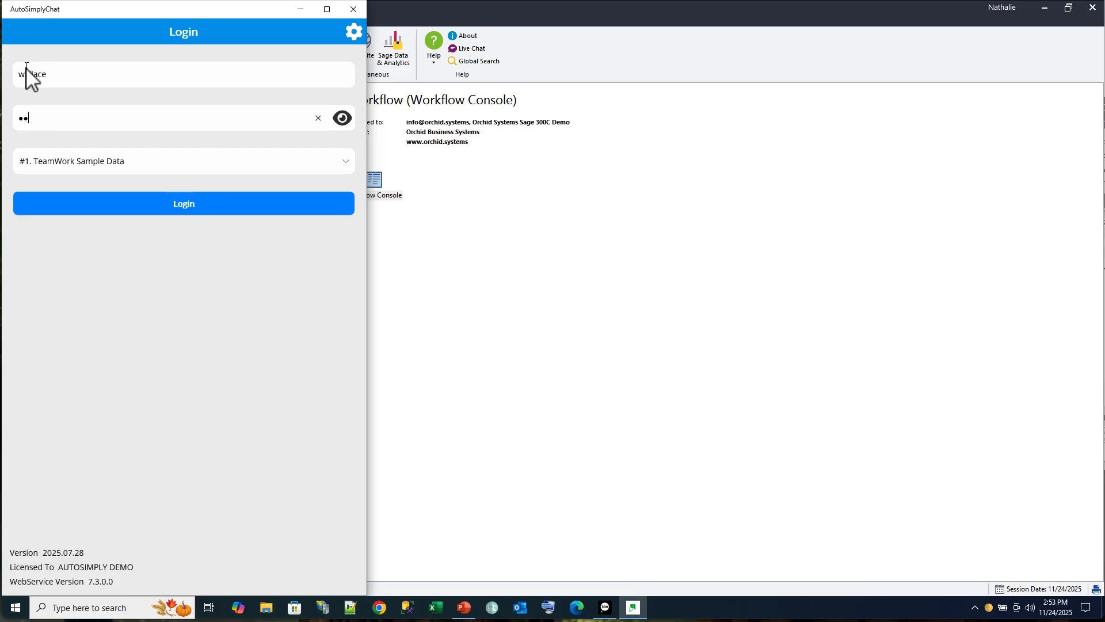
left_click(184, 205)
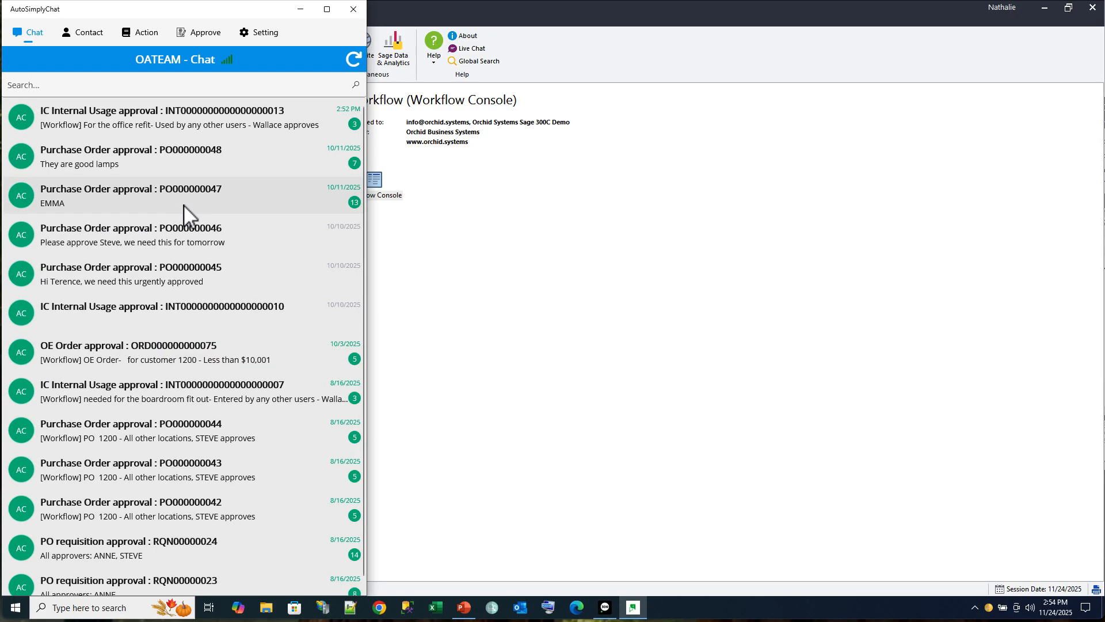
Open the office refit approval chat and send messages asking one colleague if it is ok and another if they approved it too.
left_click(182, 120)
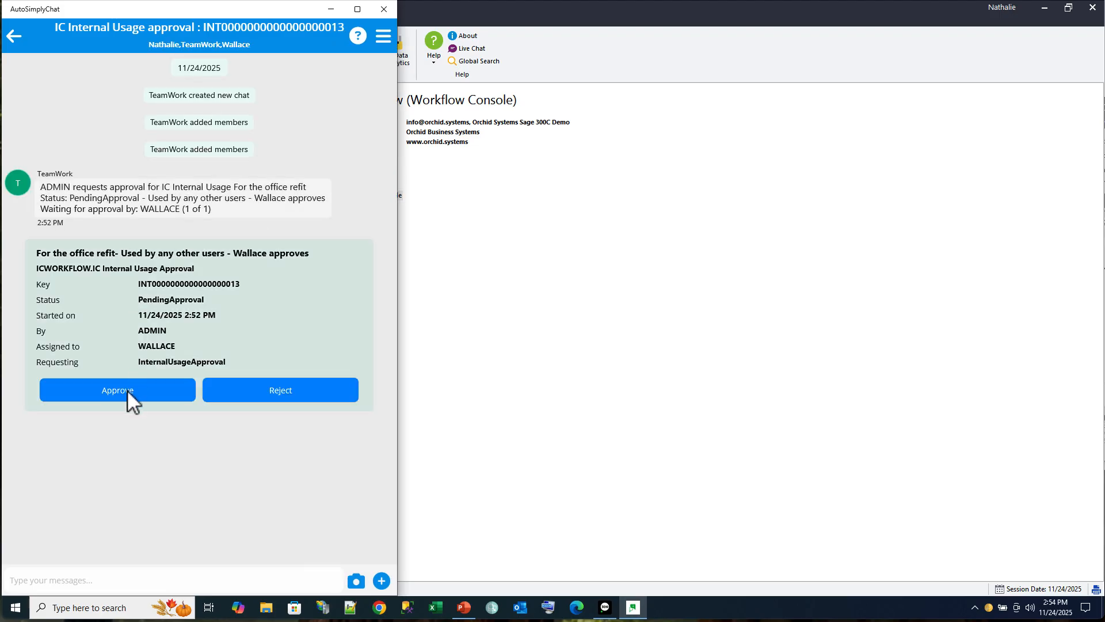
left_click(30, 581)
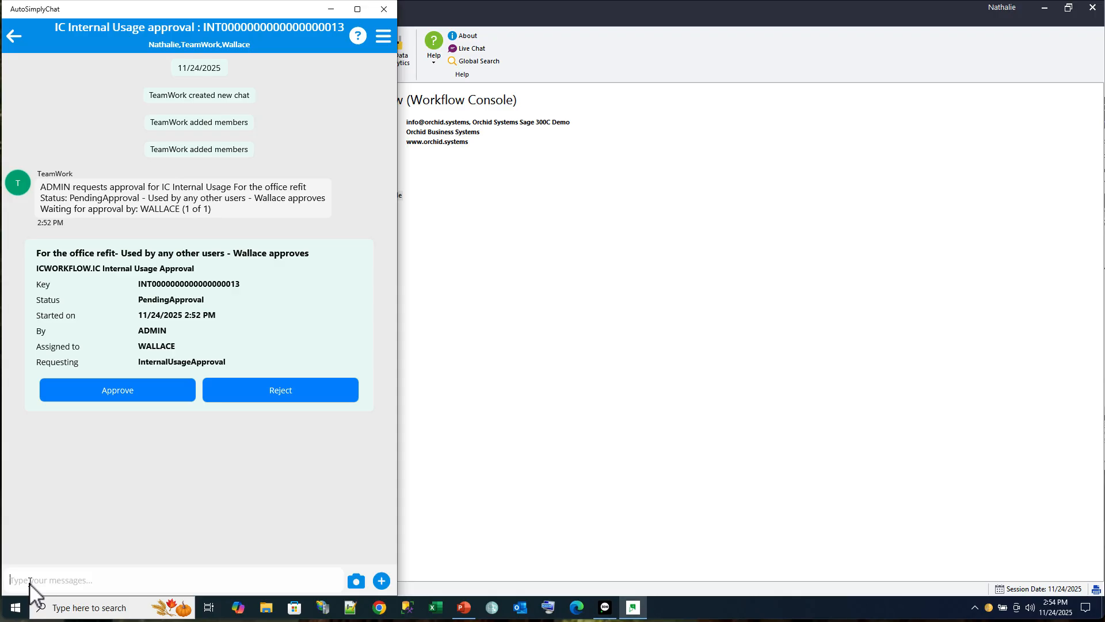
type("Nathalie - is this ok ?")
left_click(382, 581)
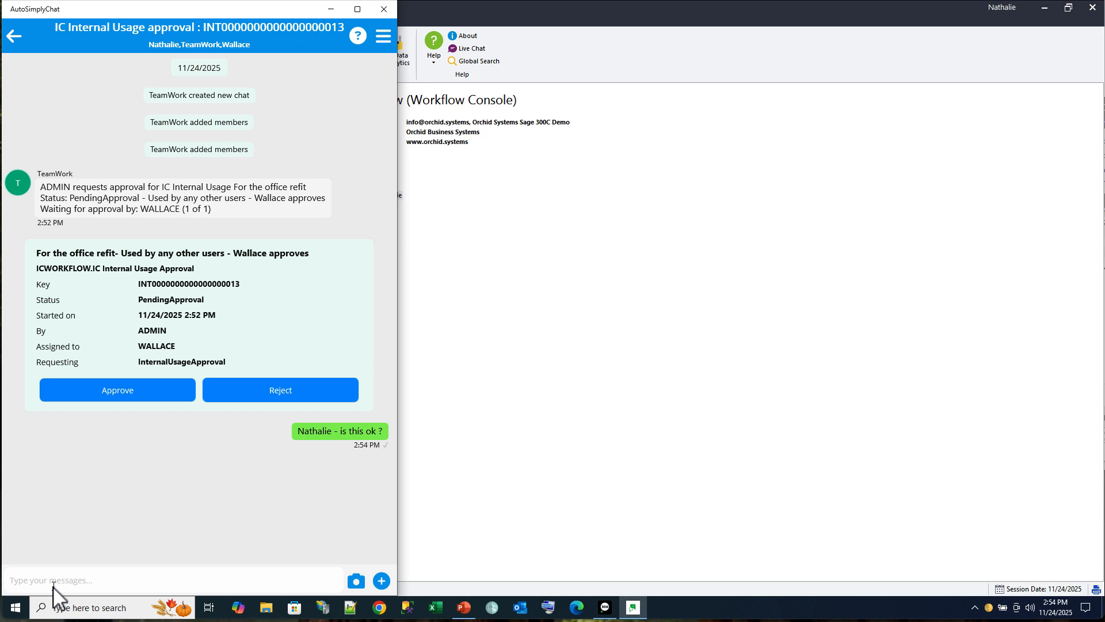
type("Terence - have you approved this too")
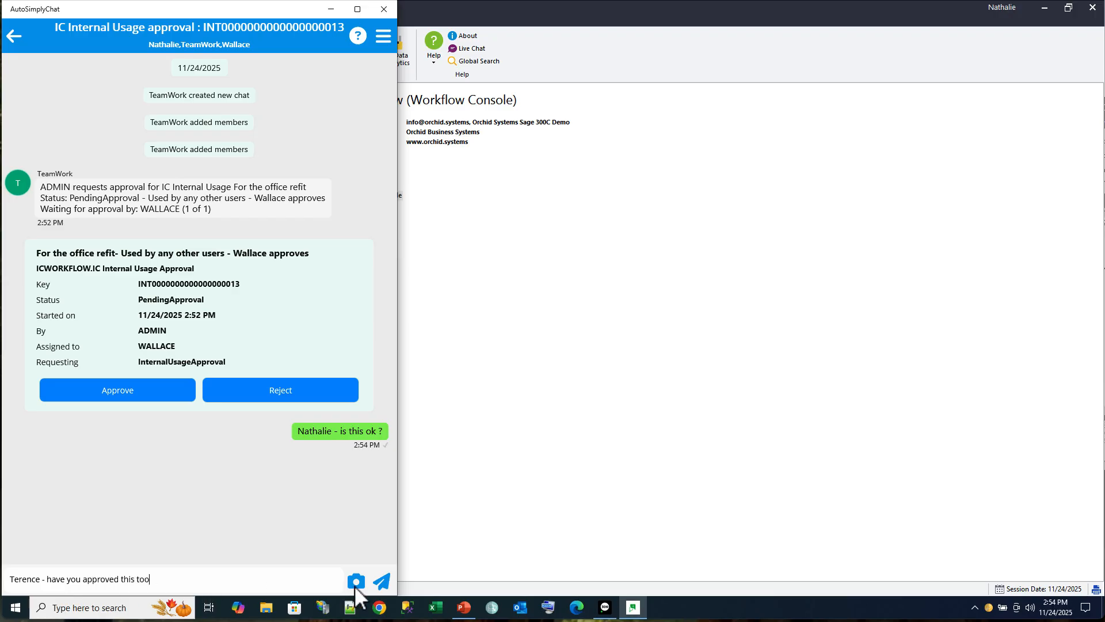
left_click(387, 578)
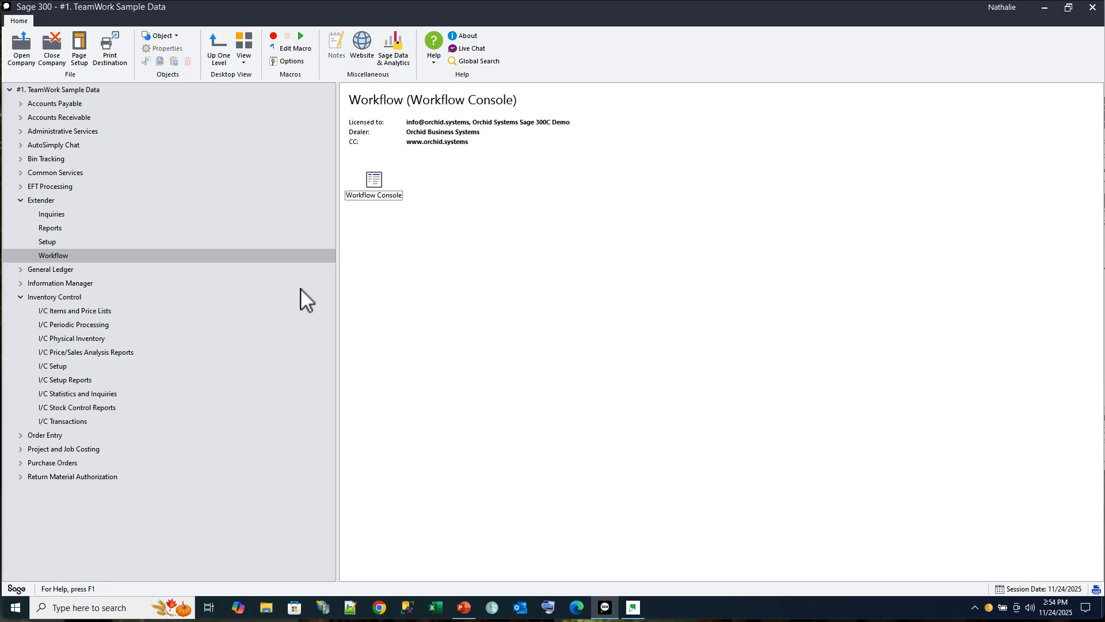
Load the last I/C Internal Usage document in Sage 300 and move its chat window aside to review the new messages.
left_click(80, 420)
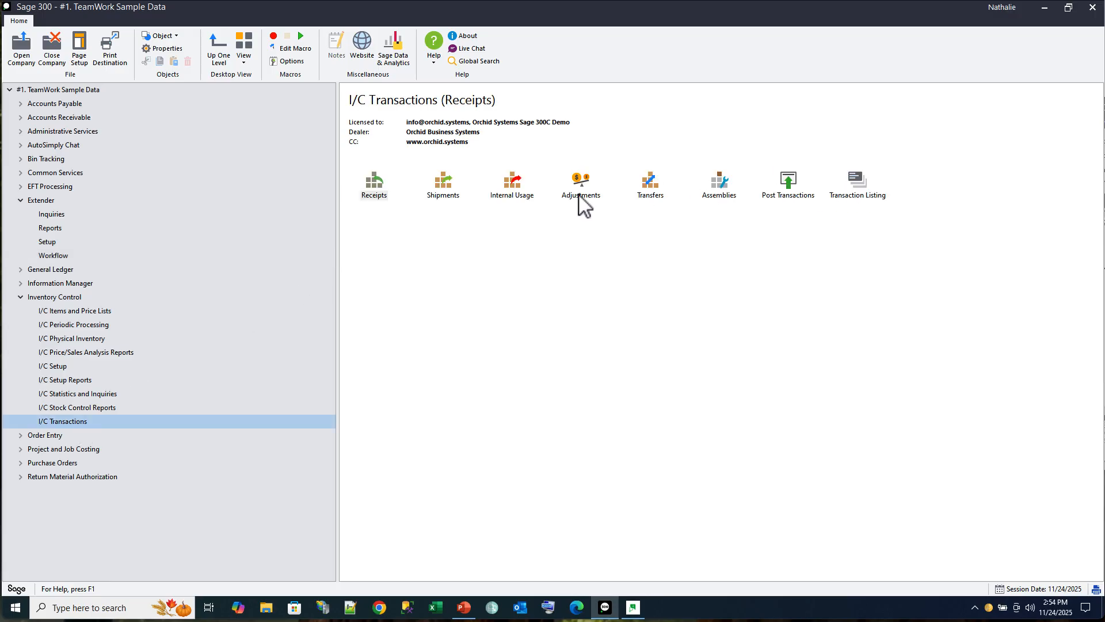
double_click(514, 193)
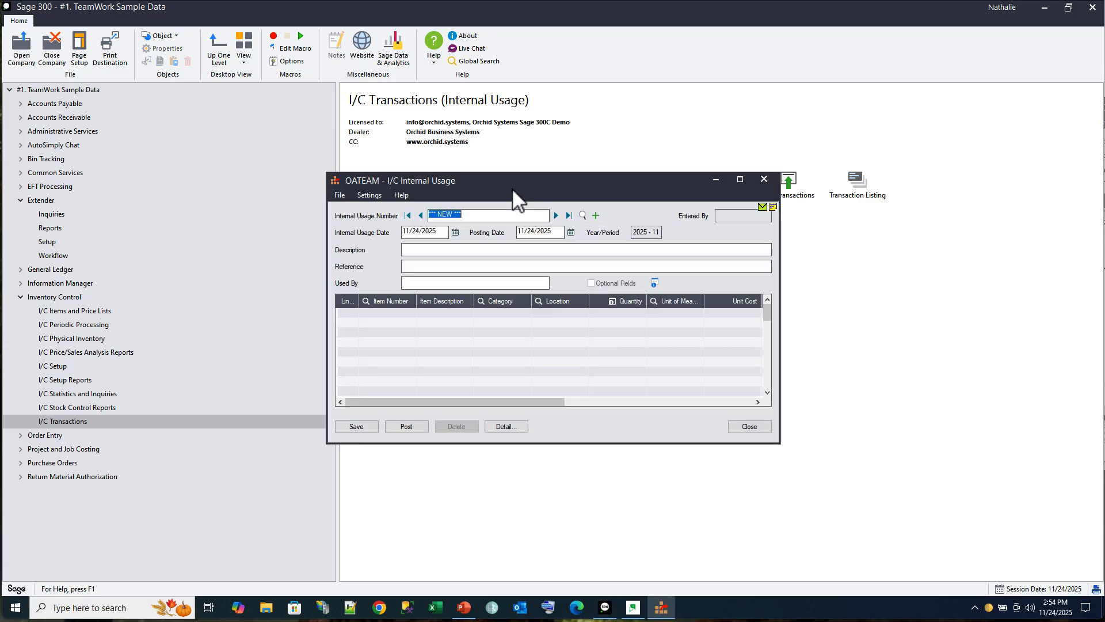
left_click(569, 215)
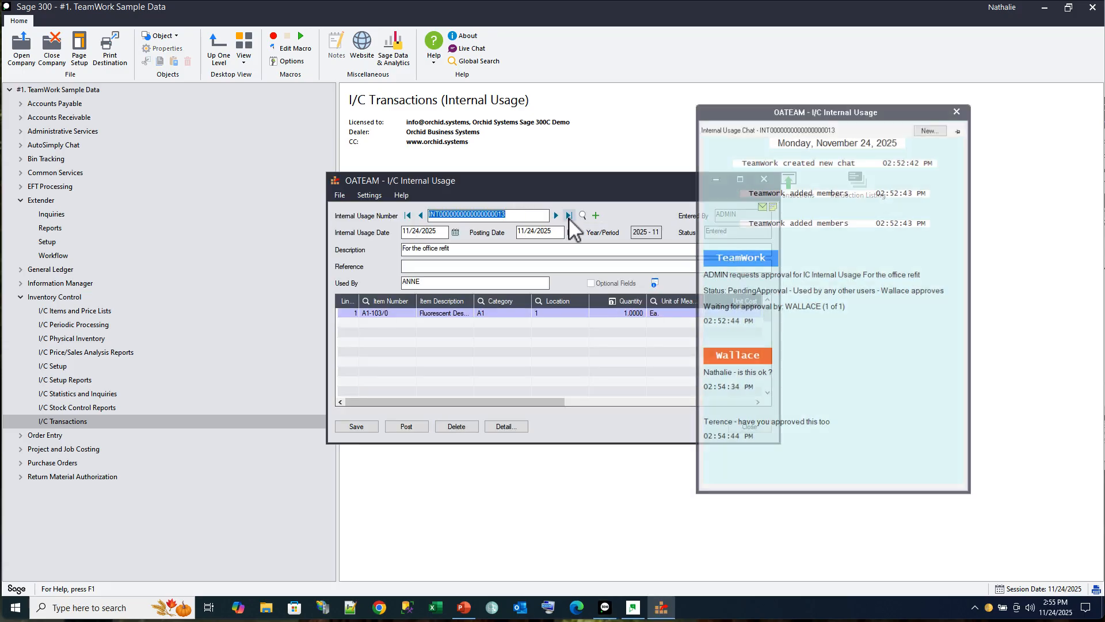
left_click_drag(723, 118, 821, 176)
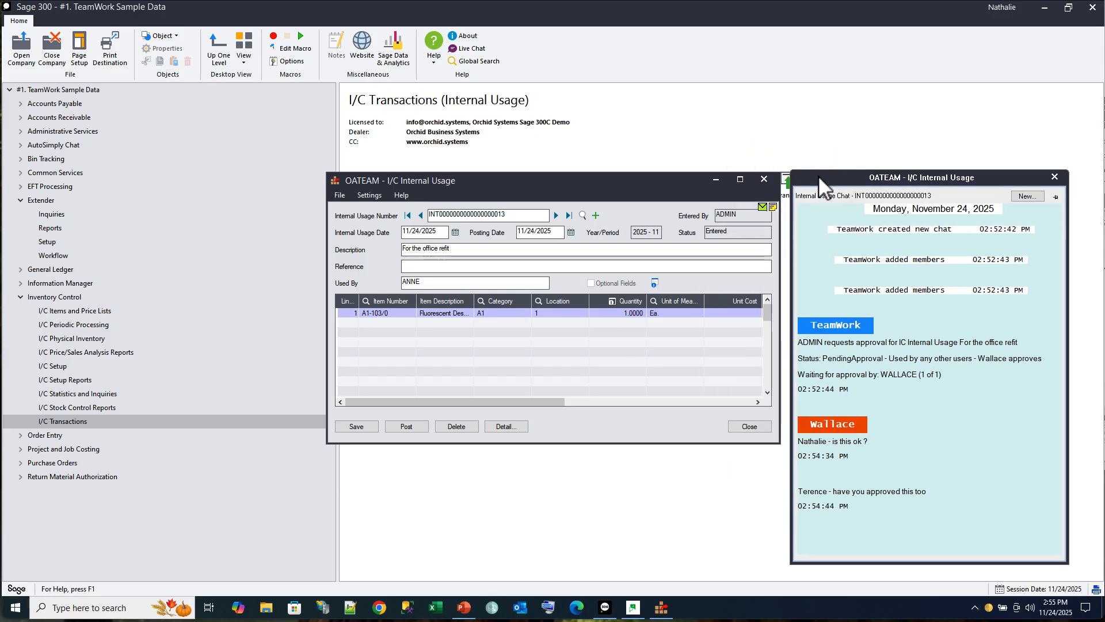
Approve the office refit internal usage in AutoSimplyChat with a comment that it is ok as per the two colleagues' feedback.
left_click(633, 544)
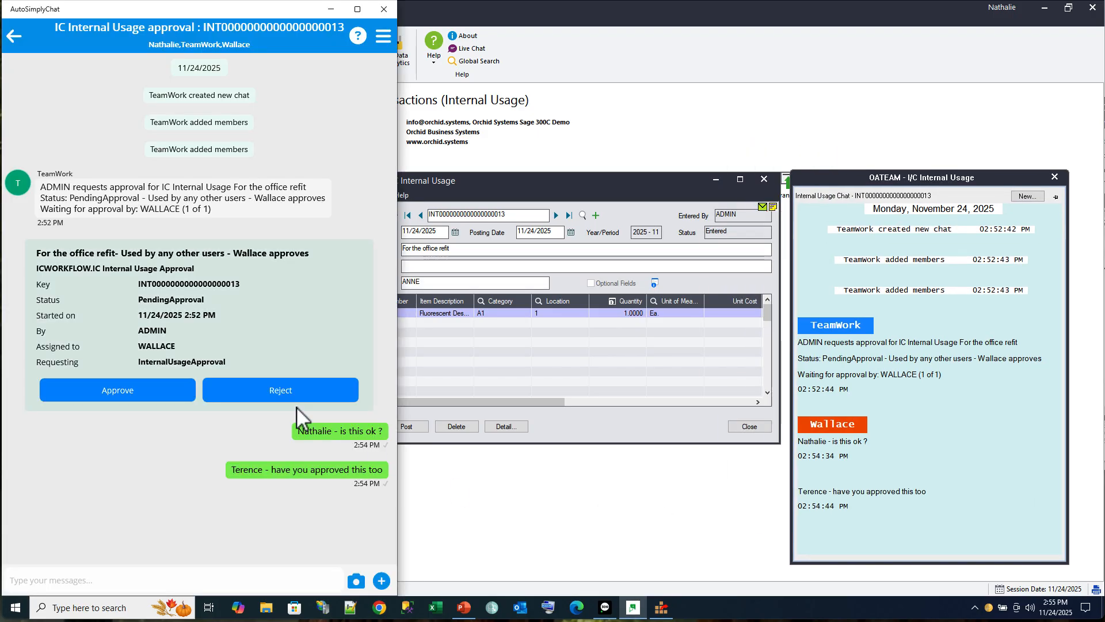
left_click(137, 391)
left_click(156, 328)
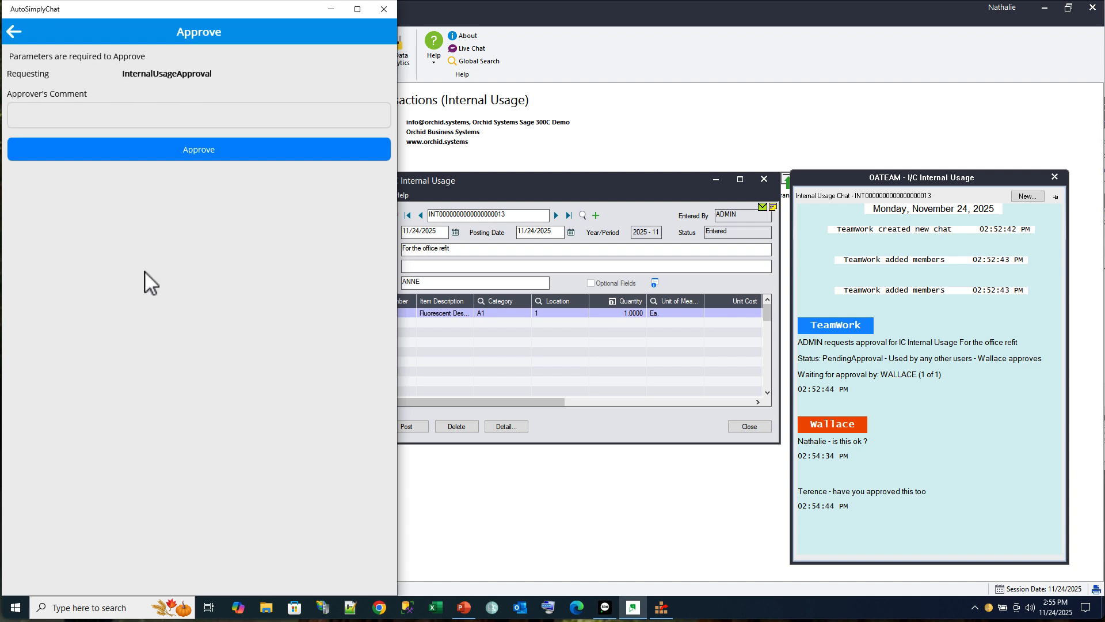
type("ok as per Natha")
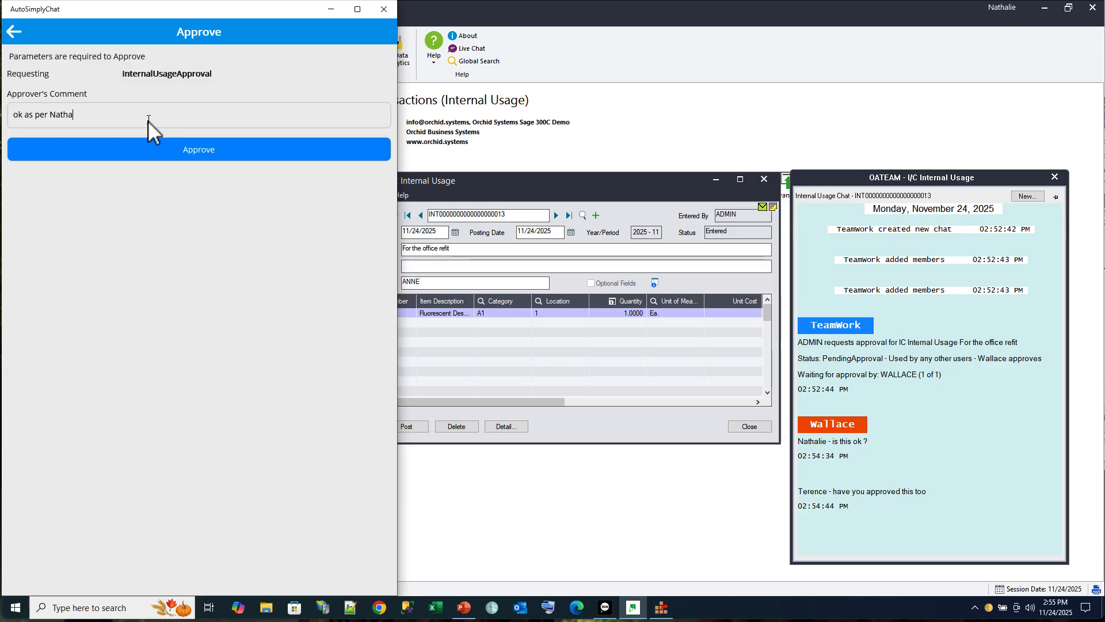
type("lie and Terence's feed back")
left_click(203, 149)
left_click(165, 330)
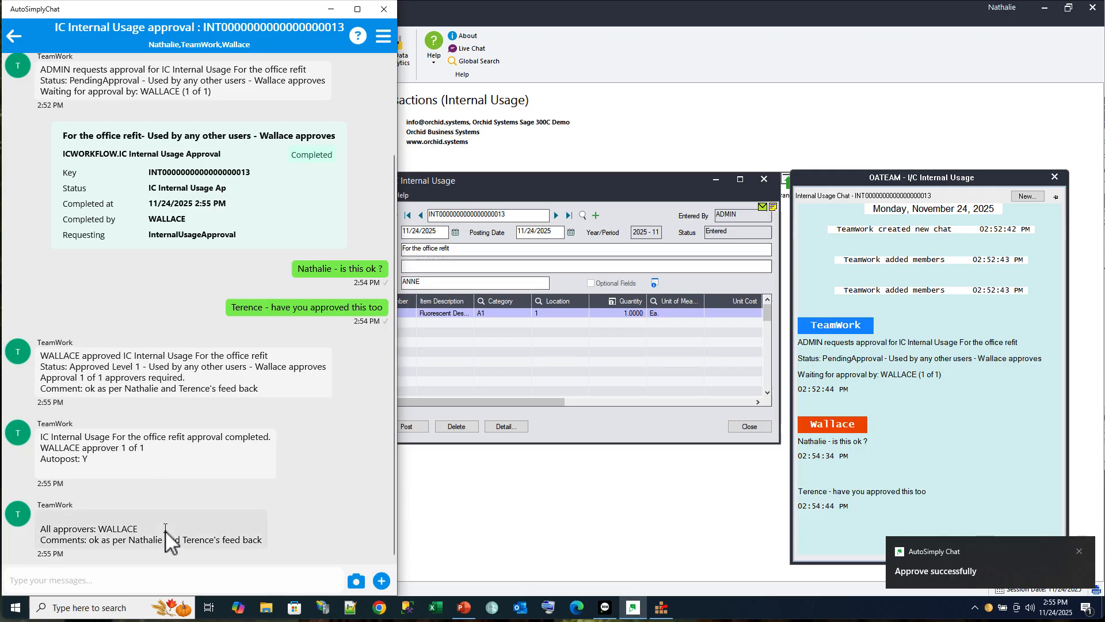
Reload the office refit document in I/C Internal Usage to check its status and approval chat, and close the windows.
left_click(419, 217)
left_click(555, 216)
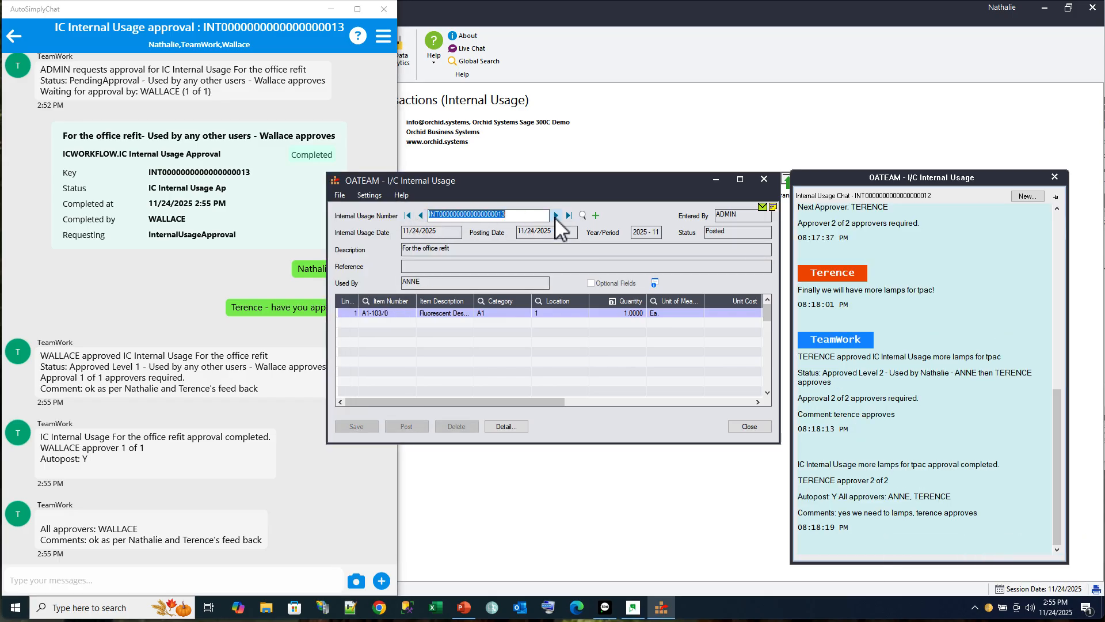
left_click_drag(1057, 396, 1057, 431)
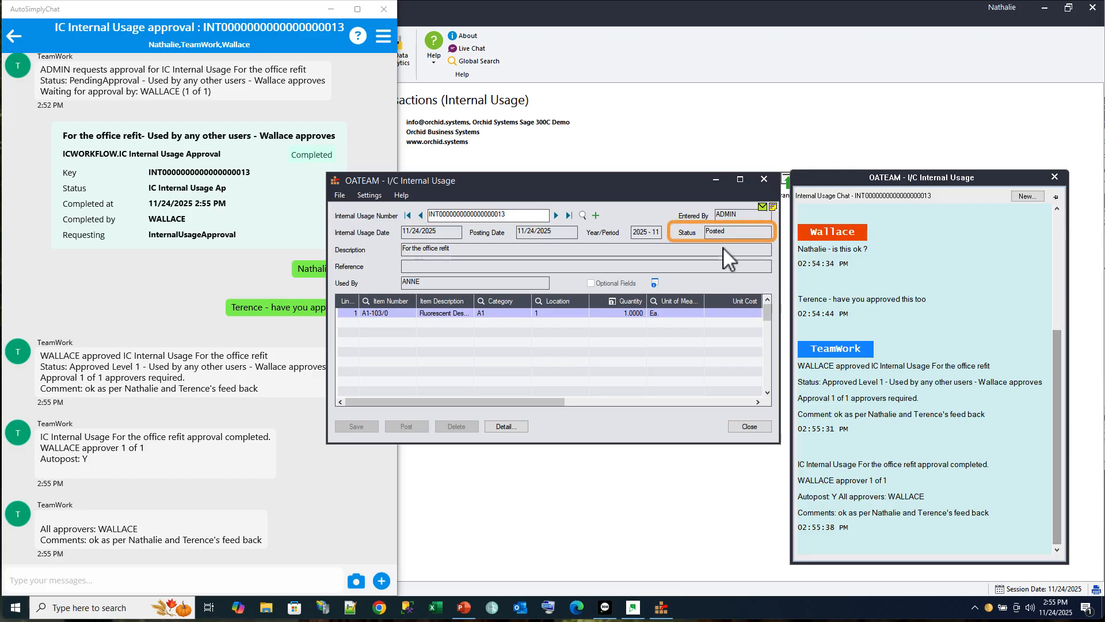
left_click(763, 182)
left_click(763, 180)
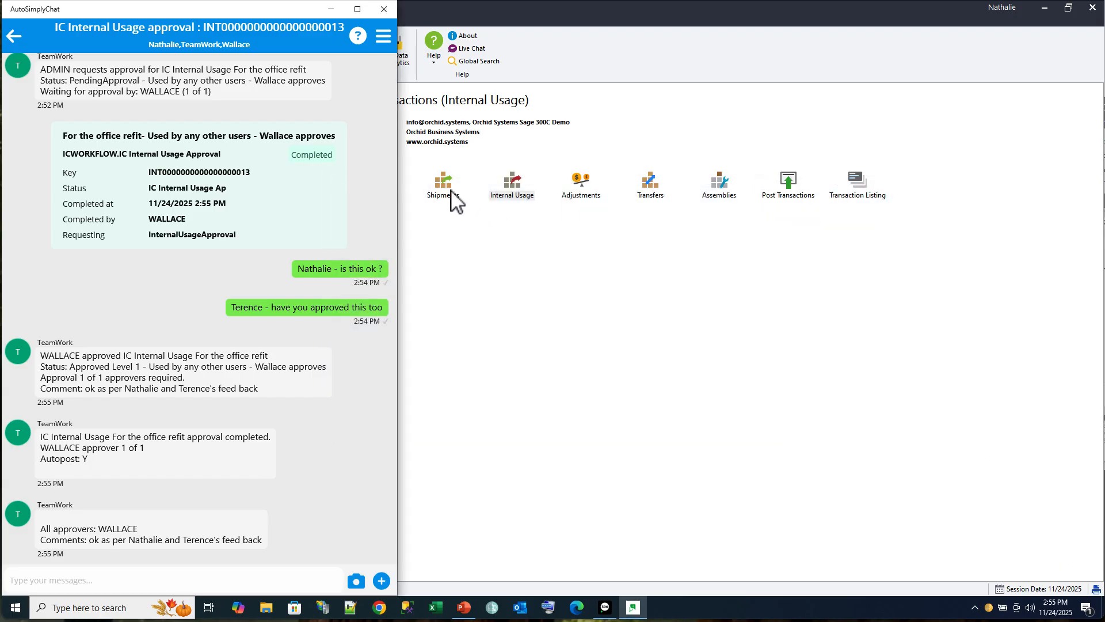
Open the Bin Tracking Pick Status in Sage 300 and widen the source document number column to find the internal usage entry.
left_click(457, 231)
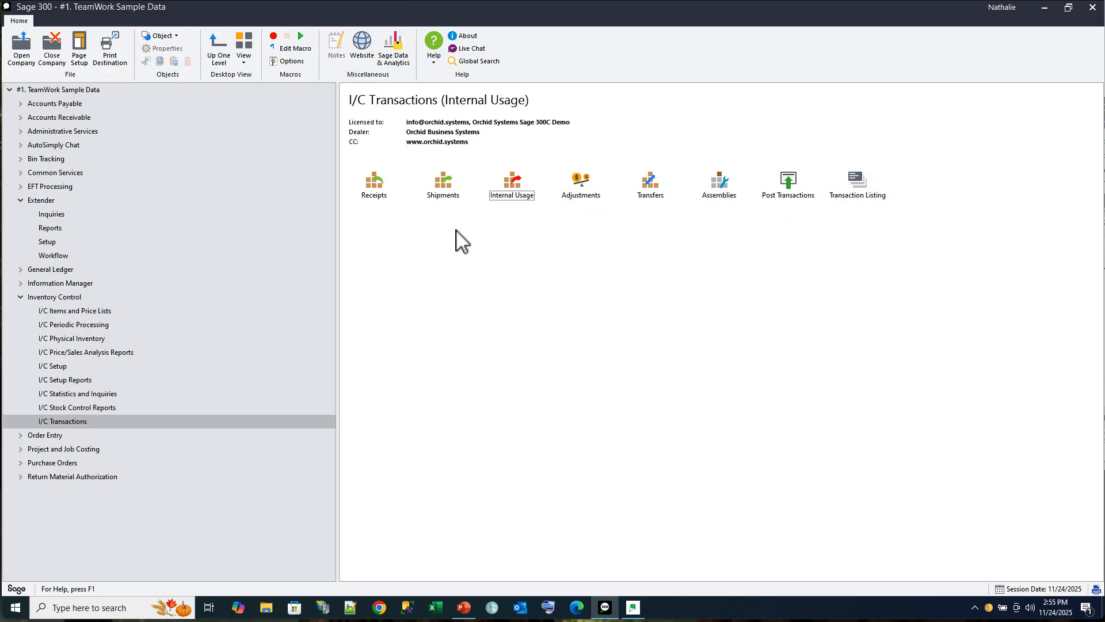
left_click(20, 159)
left_click(130, 269)
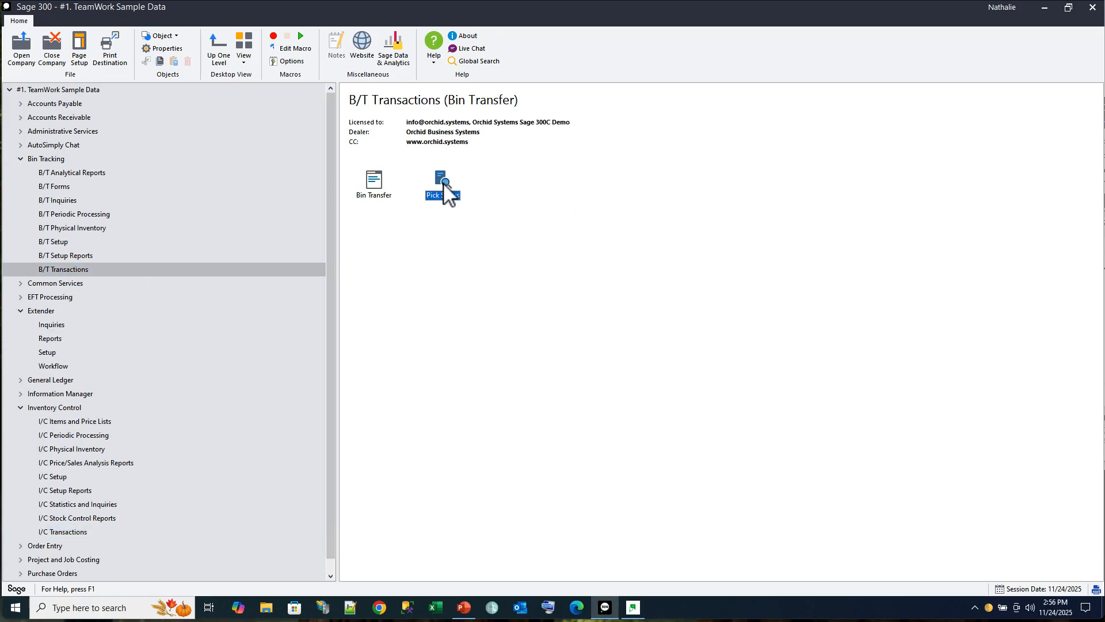
double_click(444, 183)
left_click(337, 209)
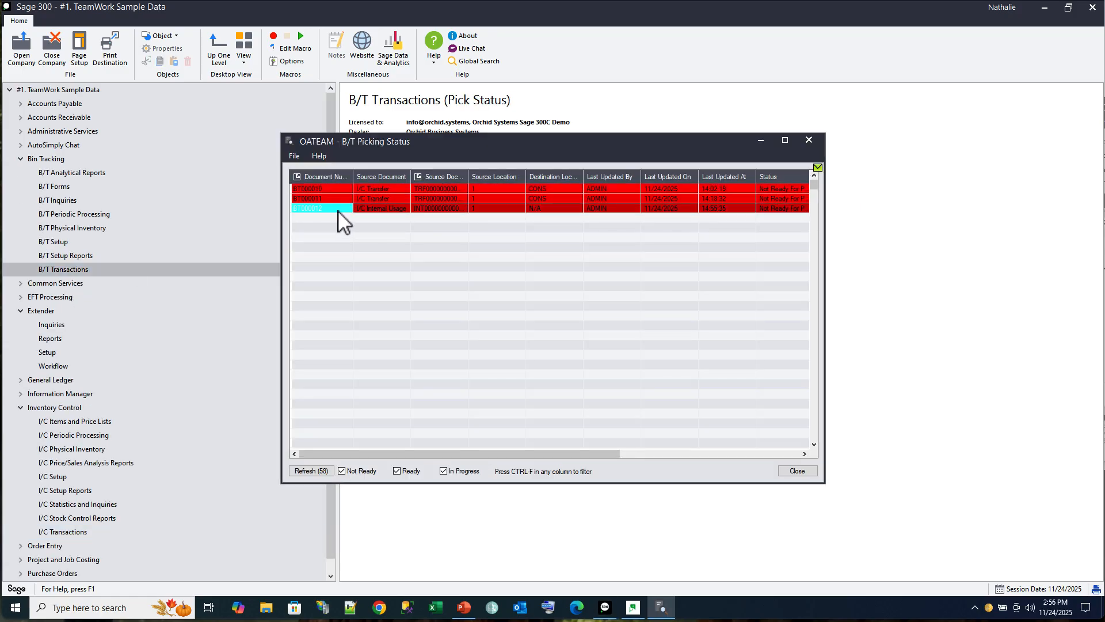
left_click_drag(466, 174, 500, 174)
left_click(472, 208)
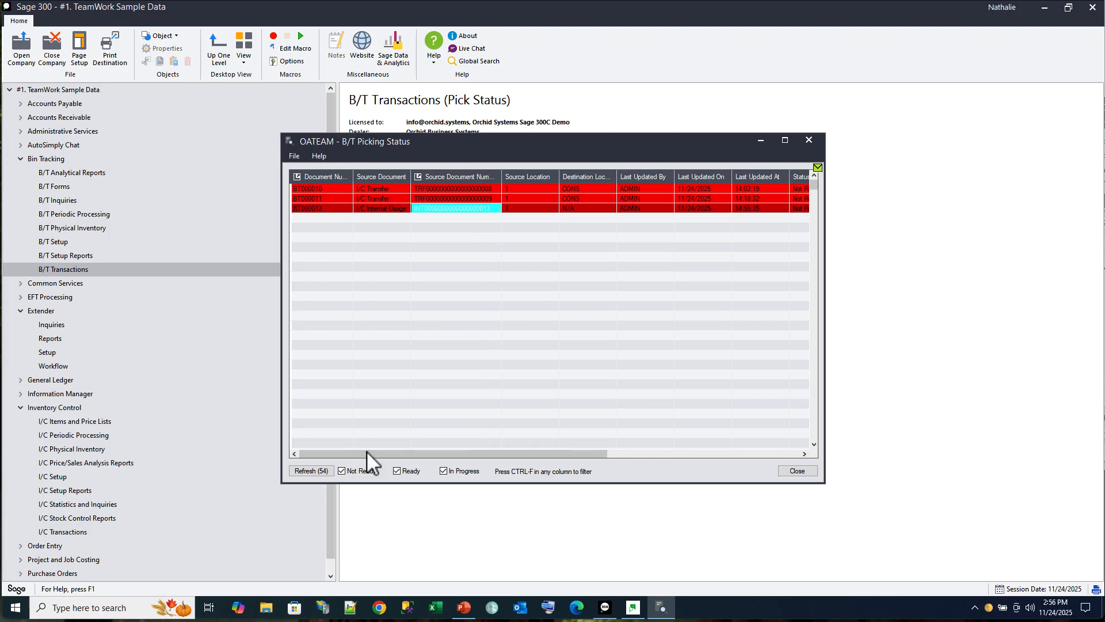
Open the bin transfer linked to the internal usage and review its bin, picked quantity and status options.
double_click(311, 209)
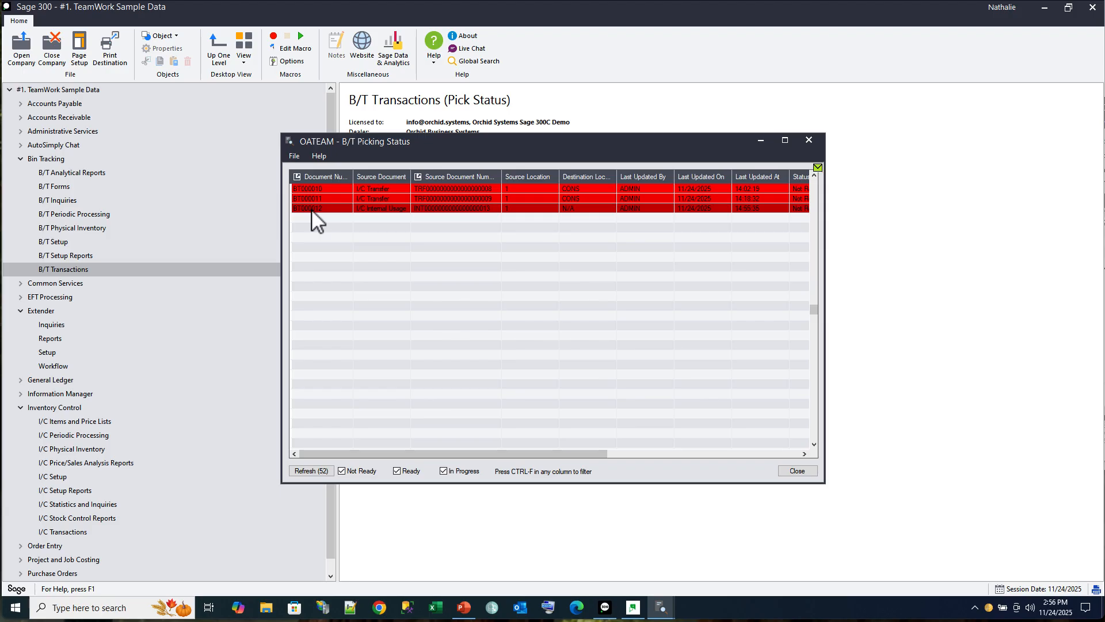
left_click_drag(548, 453, 771, 471)
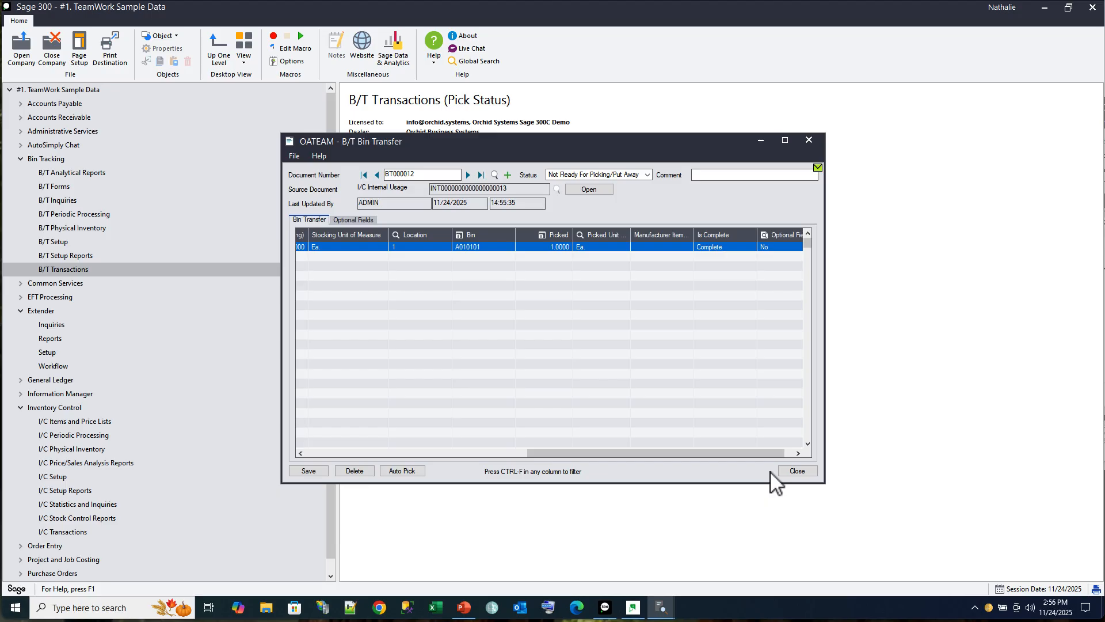
left_click(647, 177)
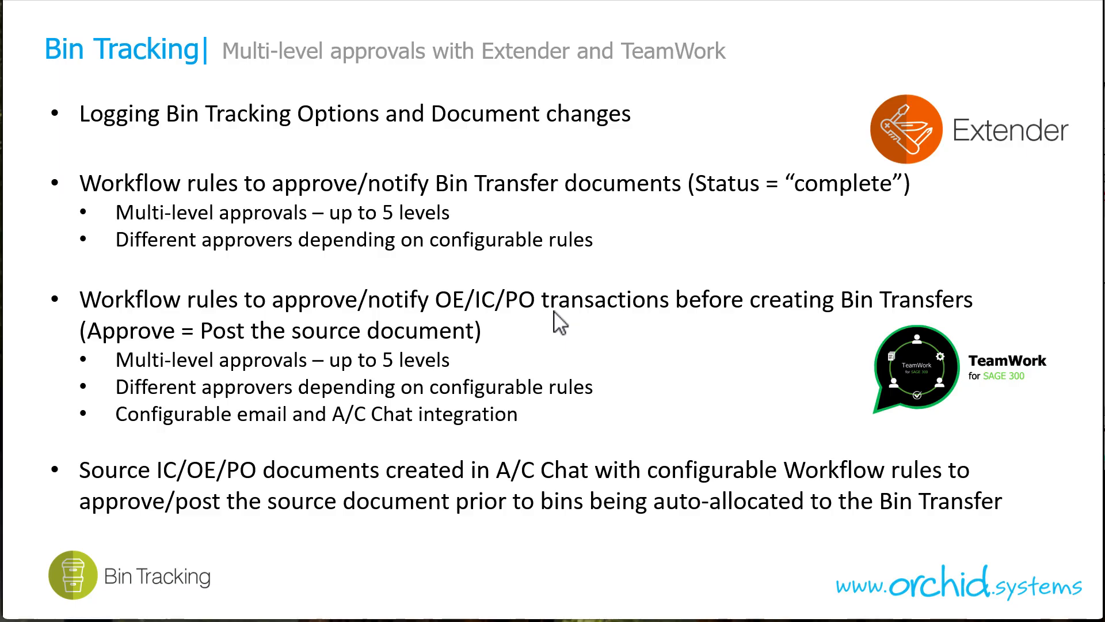
key("Right")
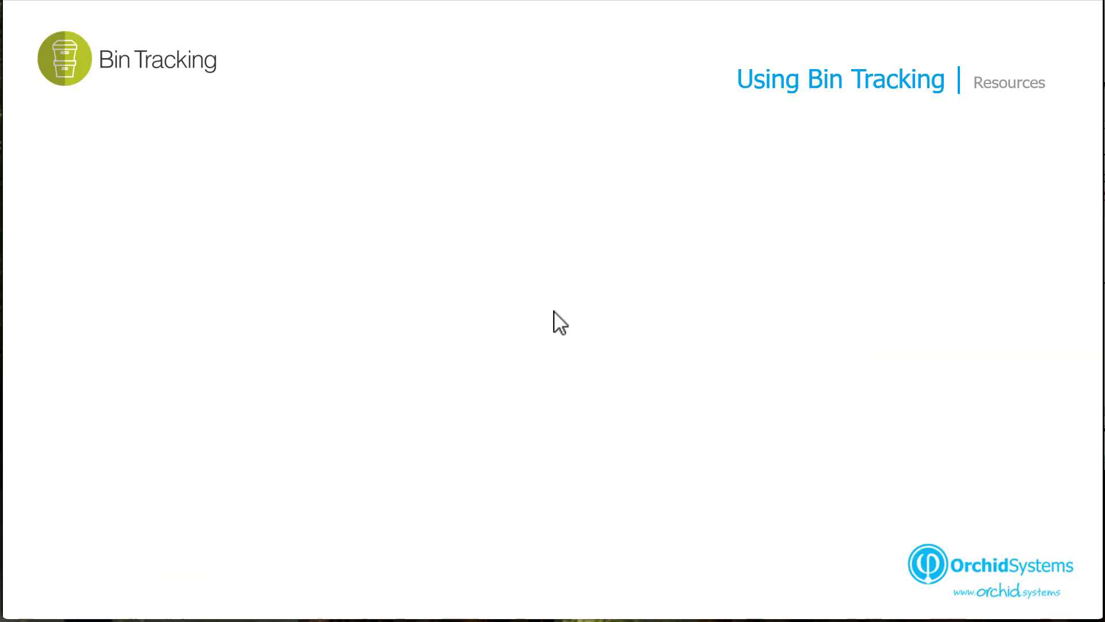
key("Right")
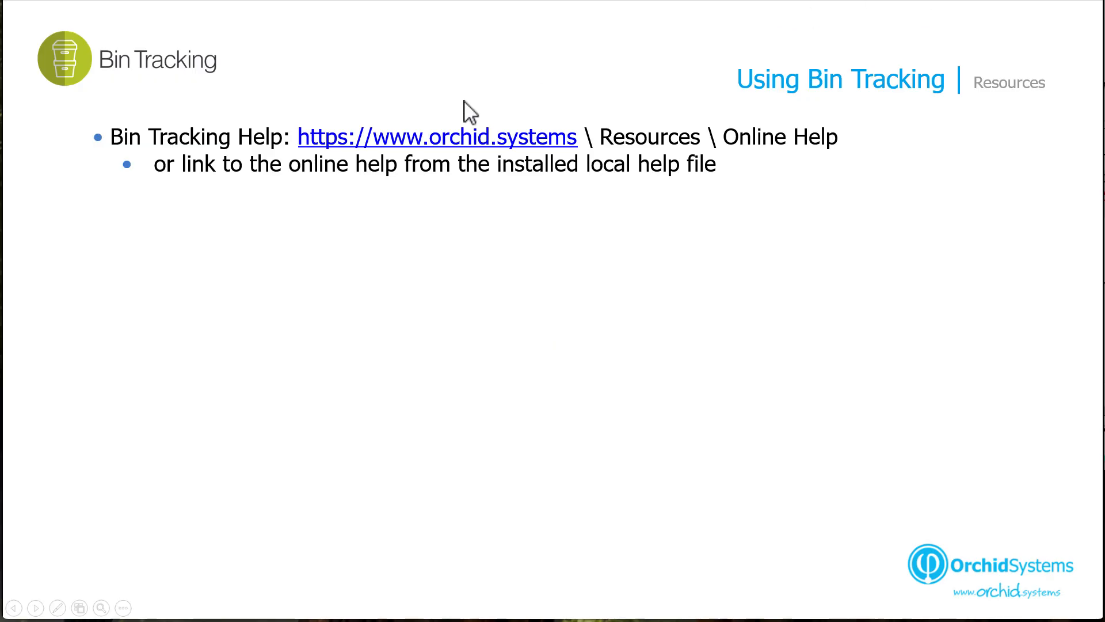
Open the Bin Tracking Help from the Online Help resources on the Orchid Systems website and enlarge the browser window.
left_click(443, 144)
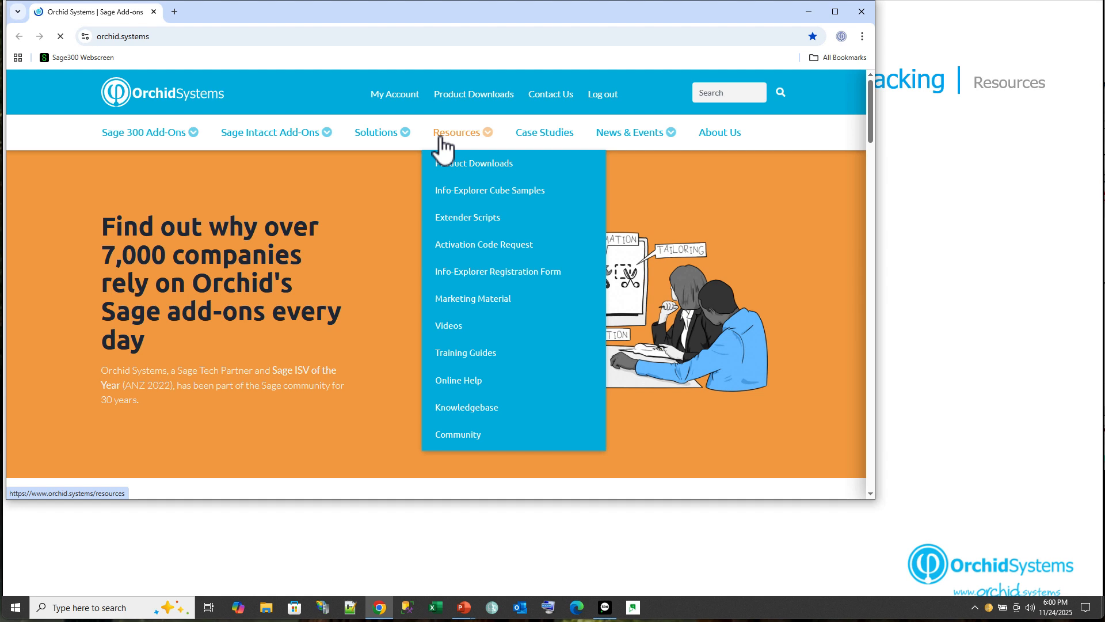
left_click(440, 387)
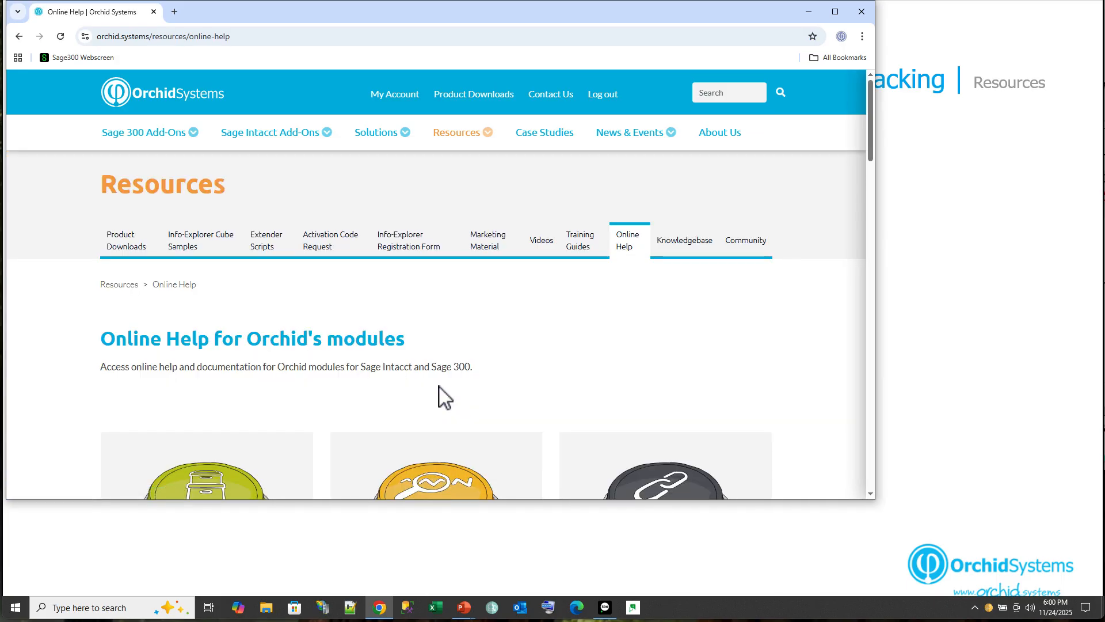
scroll(439, 388, "down", 4)
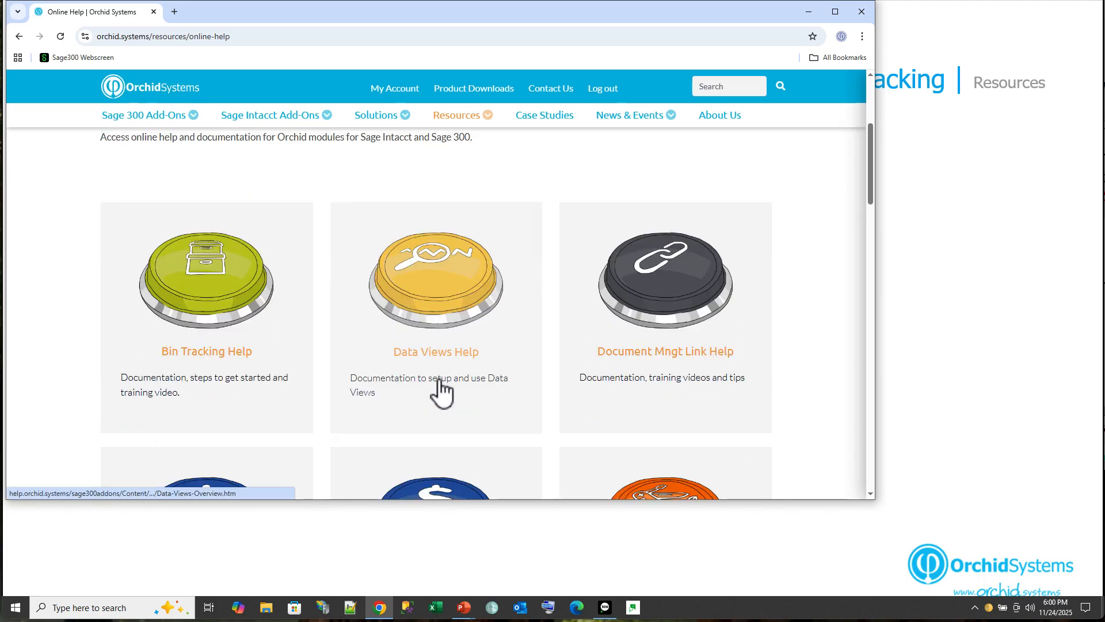
left_click(282, 296)
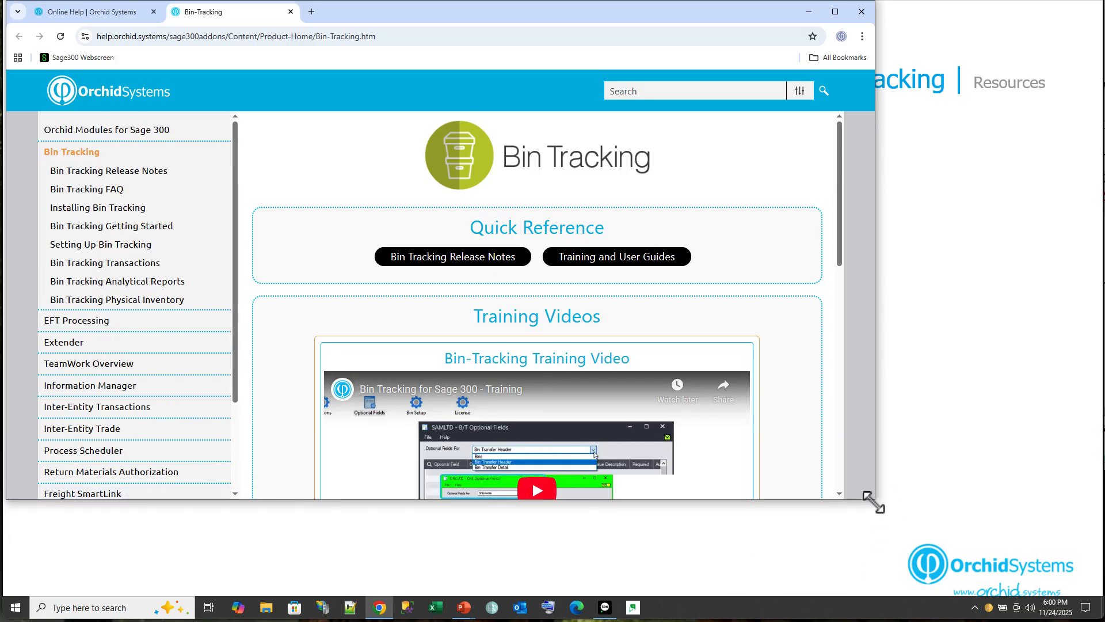
left_click_drag(874, 498, 874, 594)
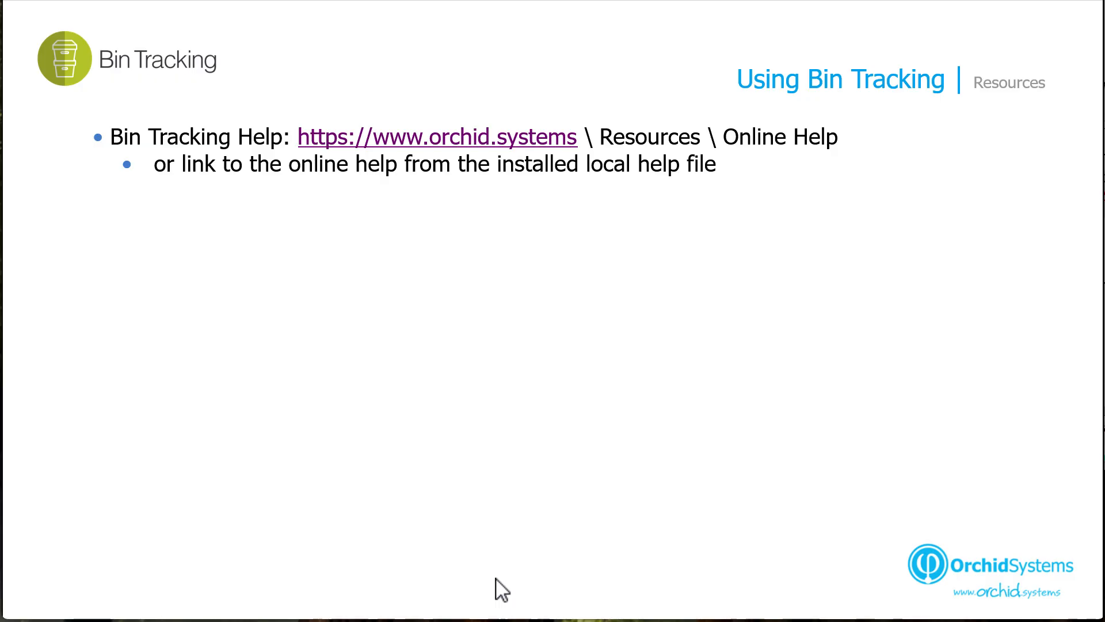
Open the Bin Tracking category of the Orchid Systems Knowledgebase to view its stocktake tips and support articles.
left_click(496, 578)
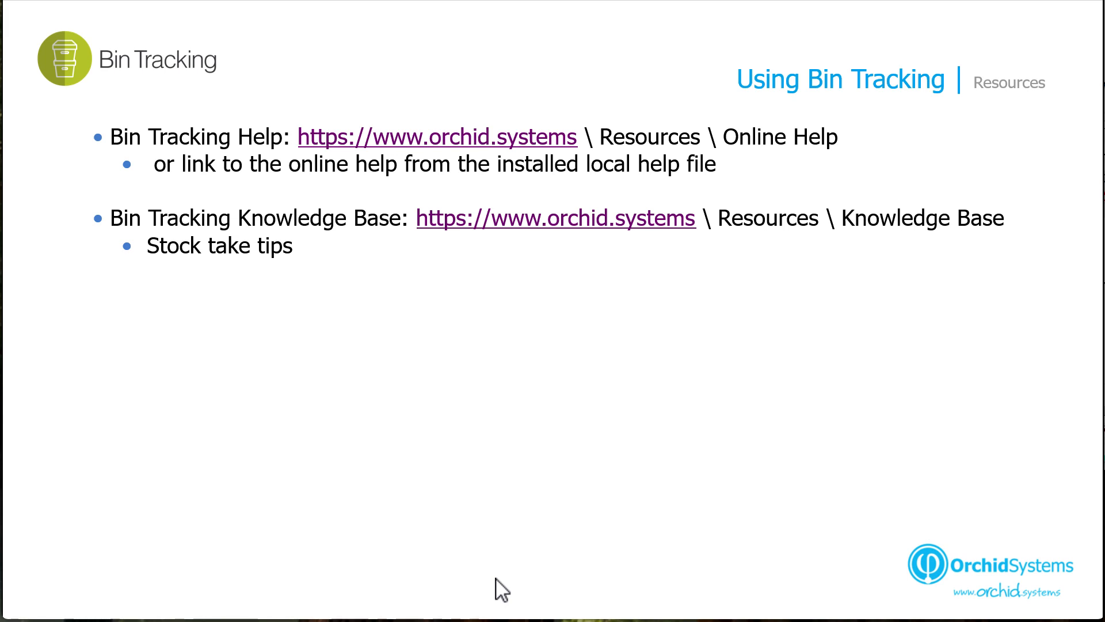
left_click(615, 232)
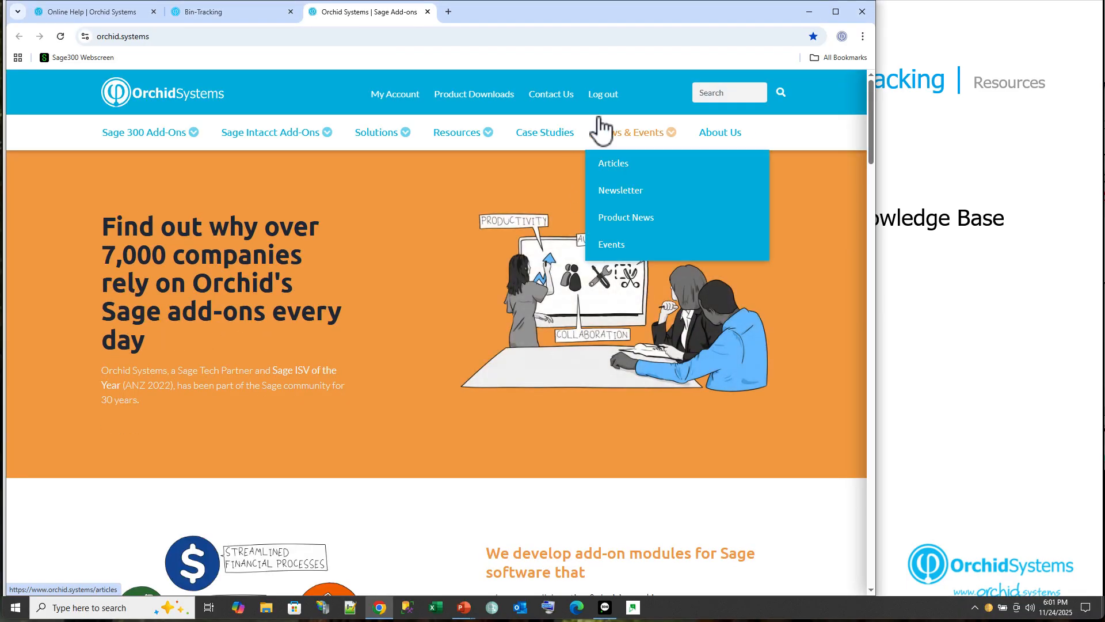
mouse_move(457, 132)
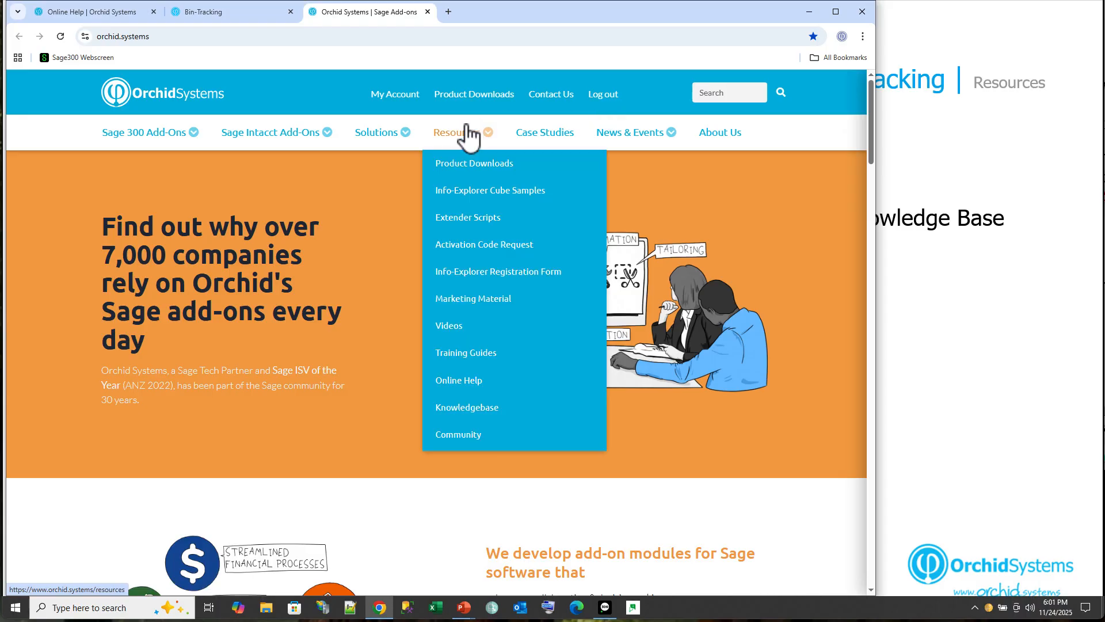
left_click(442, 414)
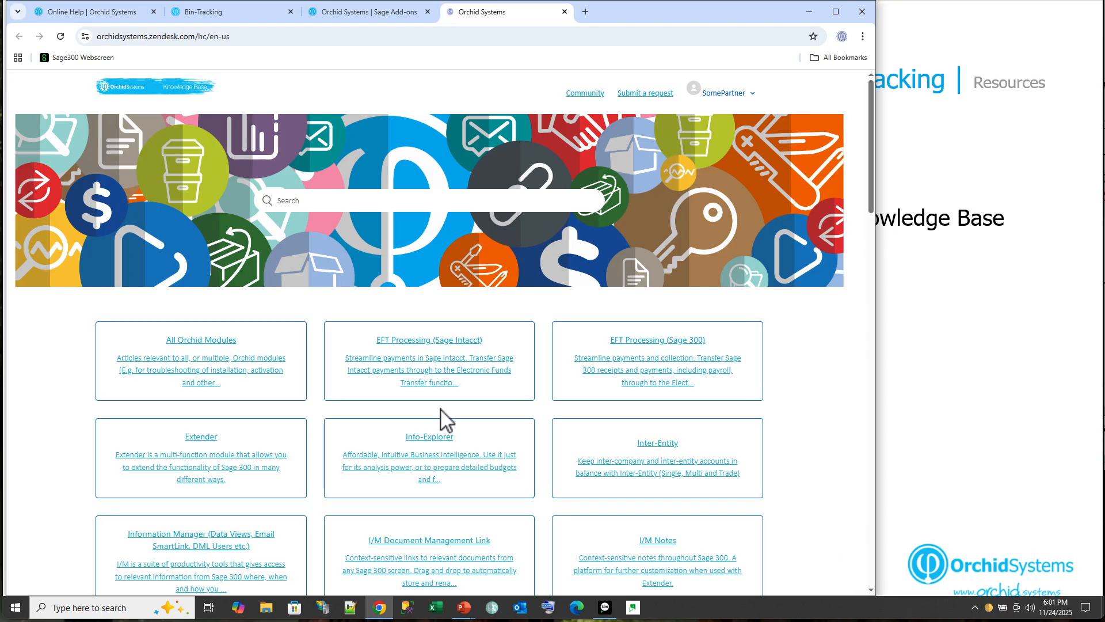
scroll(440, 408, "down", 8)
left_click(426, 297)
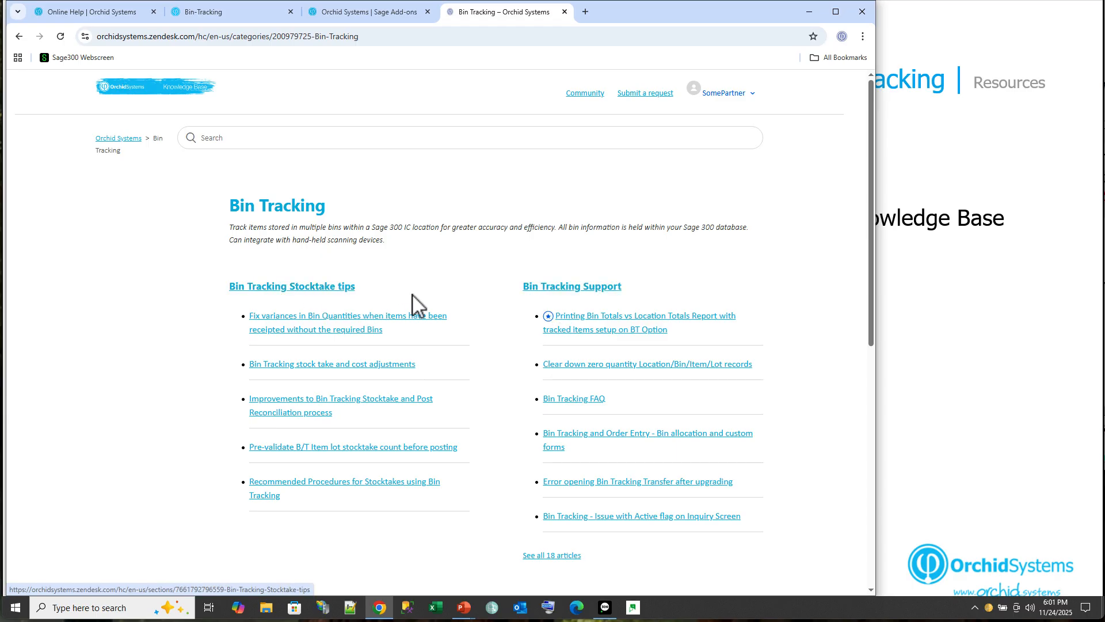
Show the full list of Bin Tracking Support articles in the Orchid Systems Knowledgebase.
scroll(412, 303, "down", 2)
left_click(546, 441)
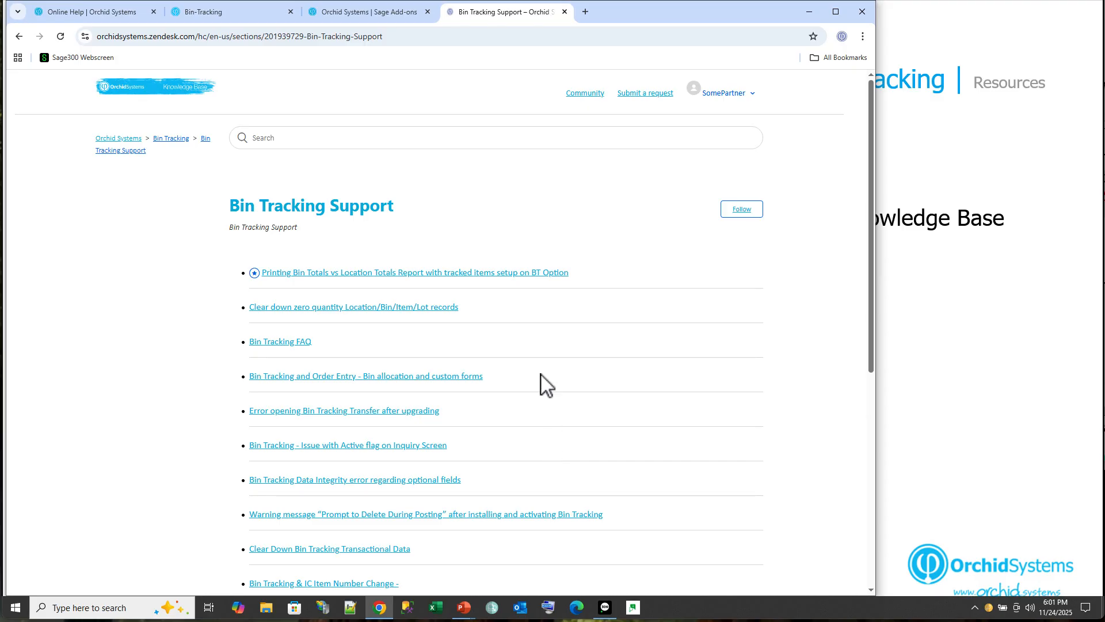
Switch to the PowerPoint slide show, reveal the FAQ section of the Bin Tracking Resources slide and open its FAQ link.
left_click(464, 607)
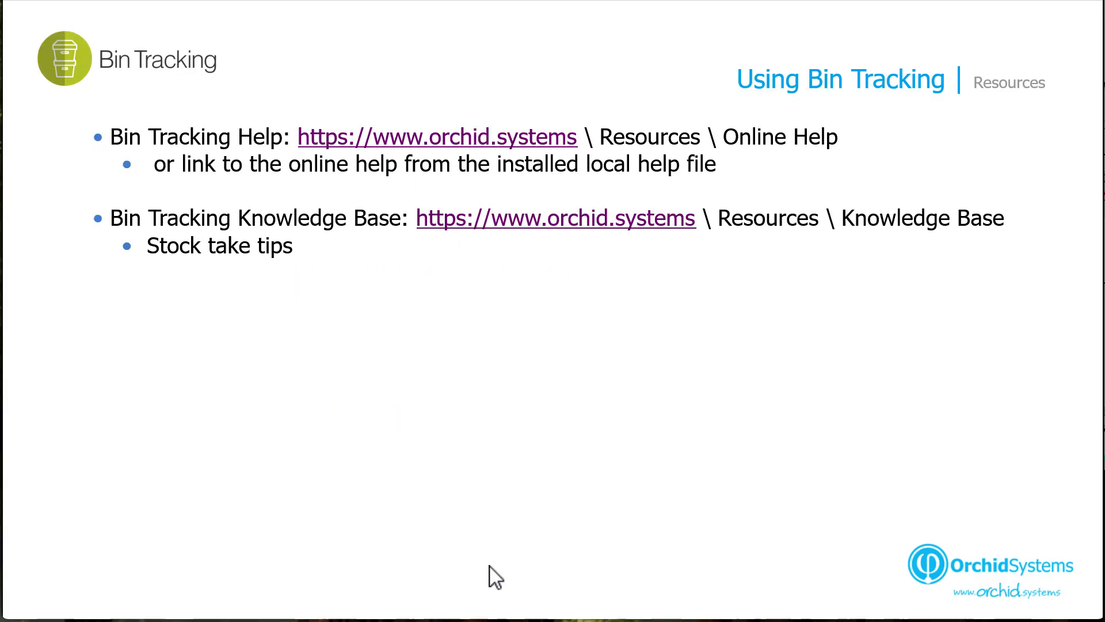
left_click(479, 452)
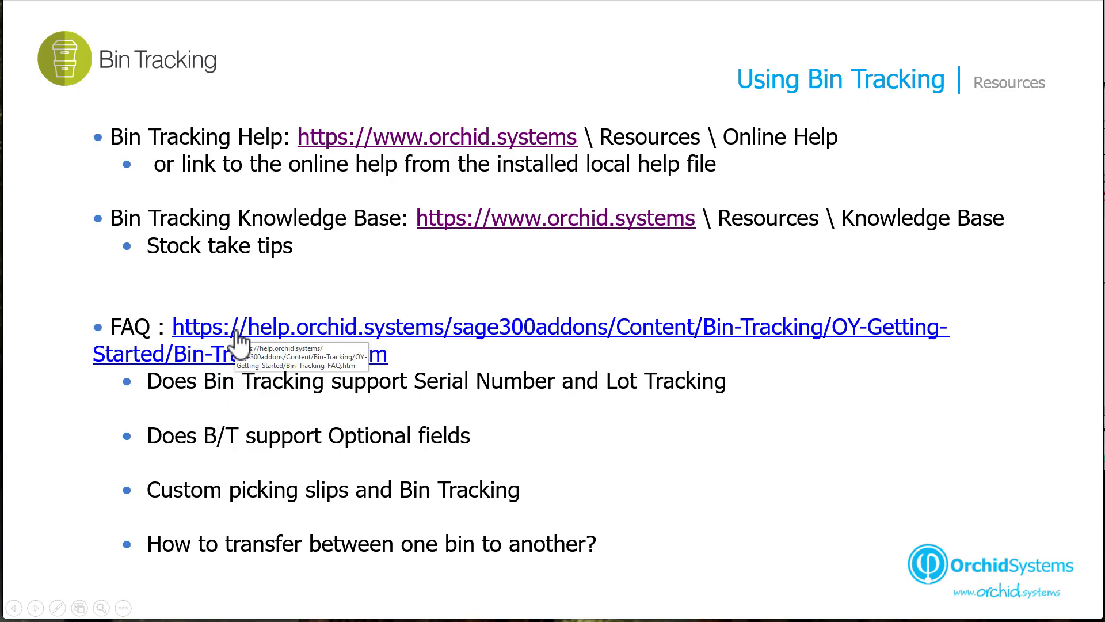
left_click(259, 344)
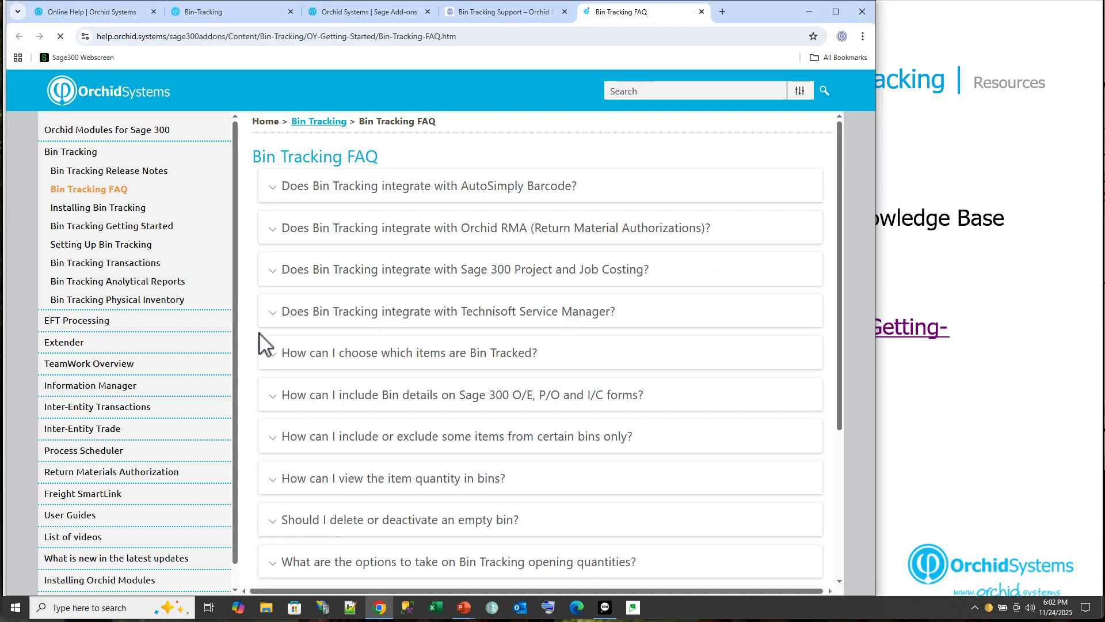
Browse the Bin Tracking FAQ, reading the answers on AutoSimply Barcode integration and taking on bin quantities with an I/C worksheet.
left_click(274, 194)
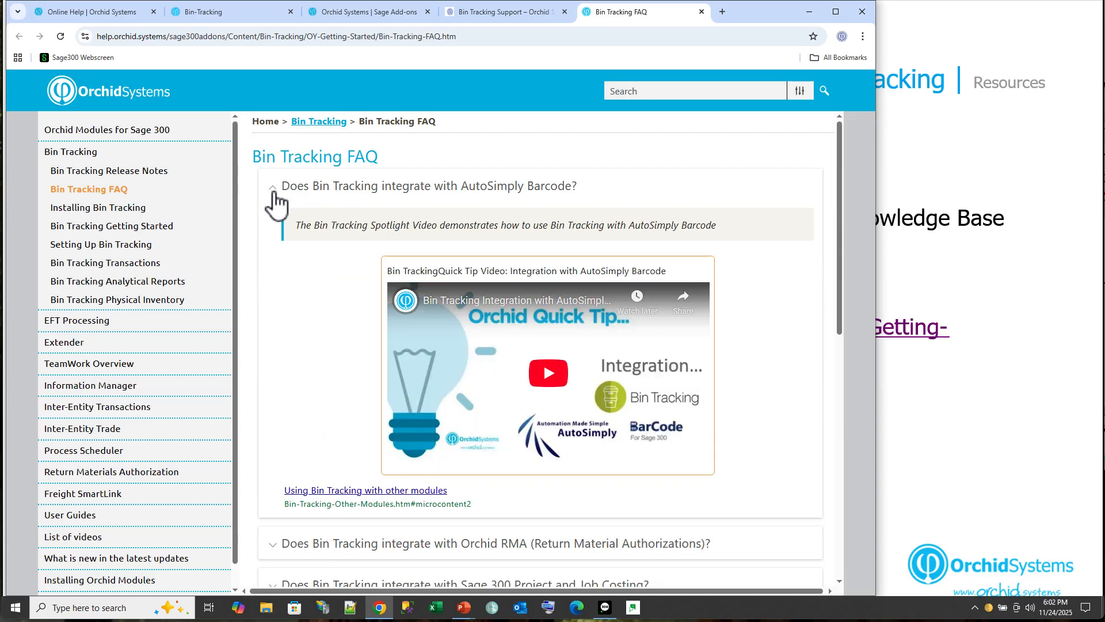
left_click(274, 193)
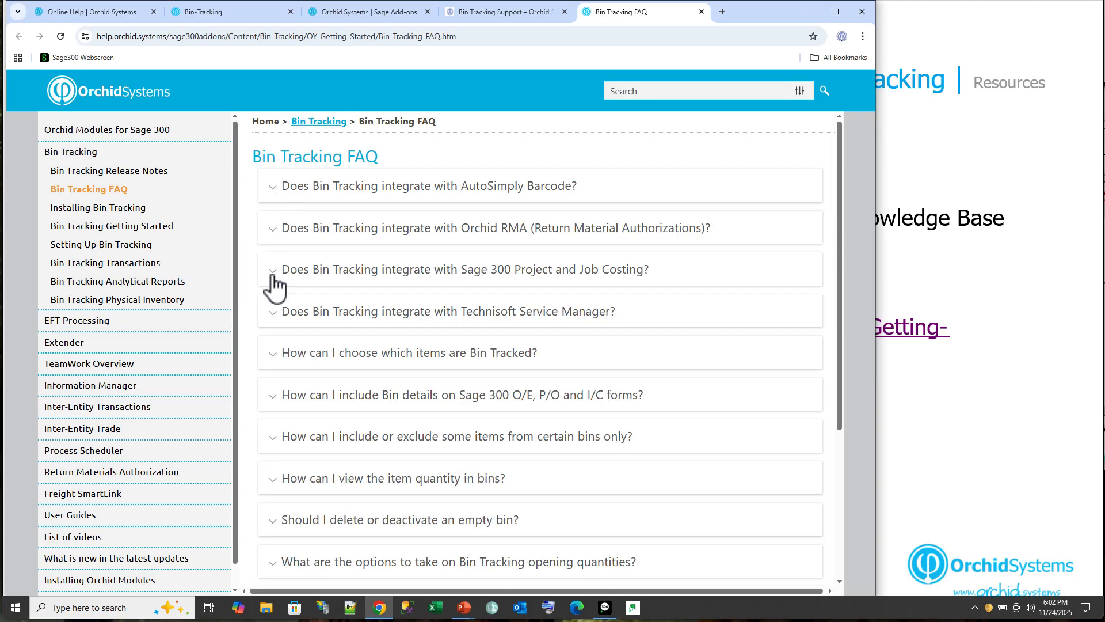
scroll(271, 284, "down", 2)
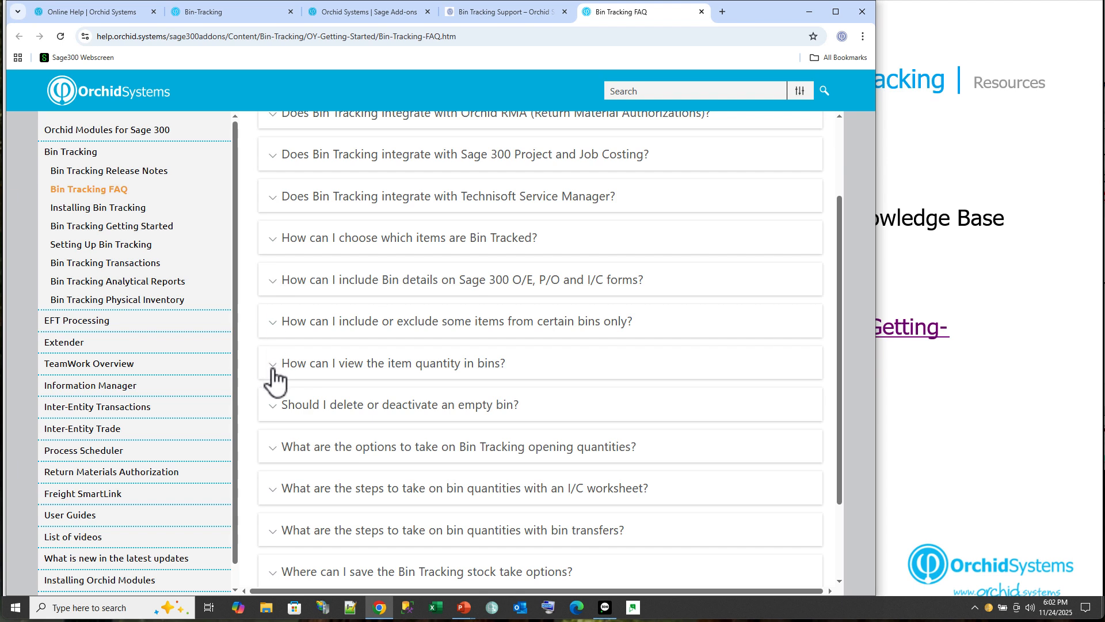
scroll(275, 379, "down", 2)
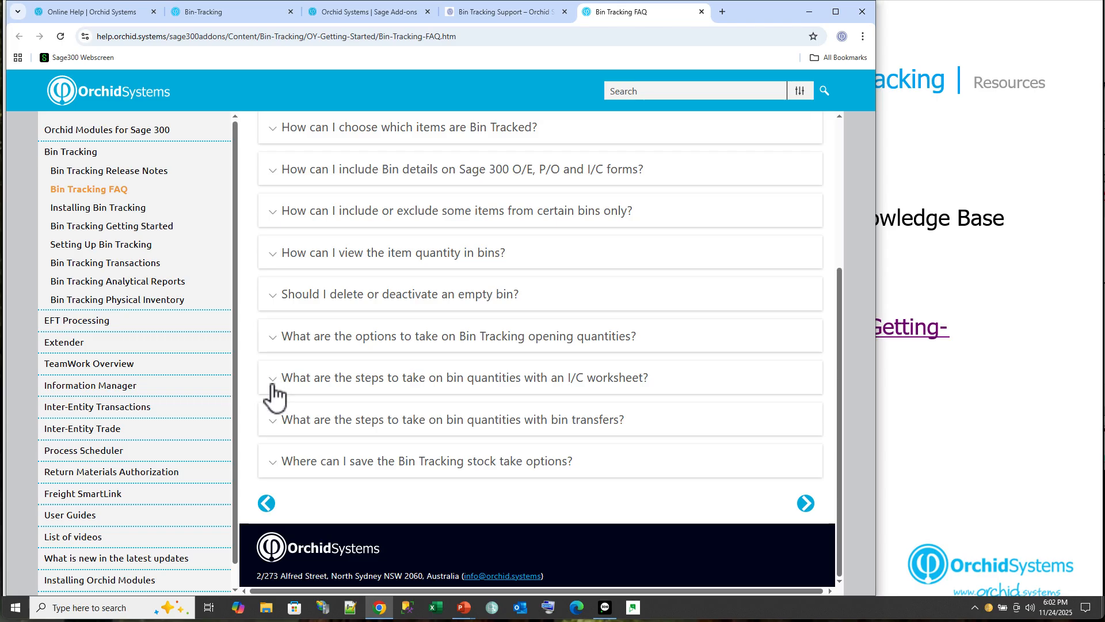
left_click(274, 384)
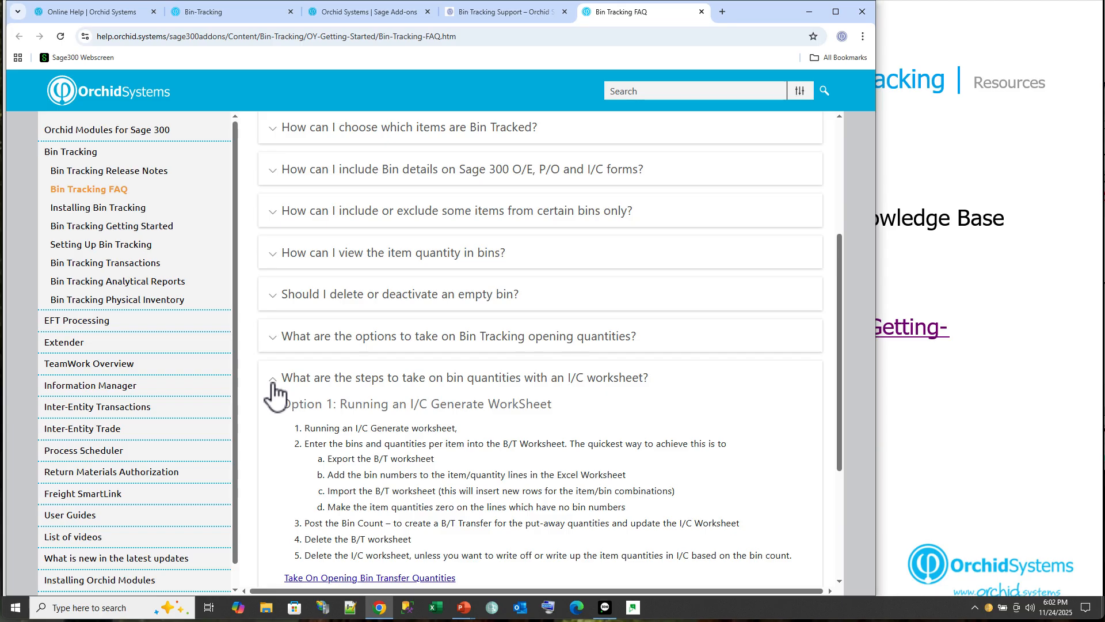
left_click(273, 384)
scroll(273, 380, "up", 2)
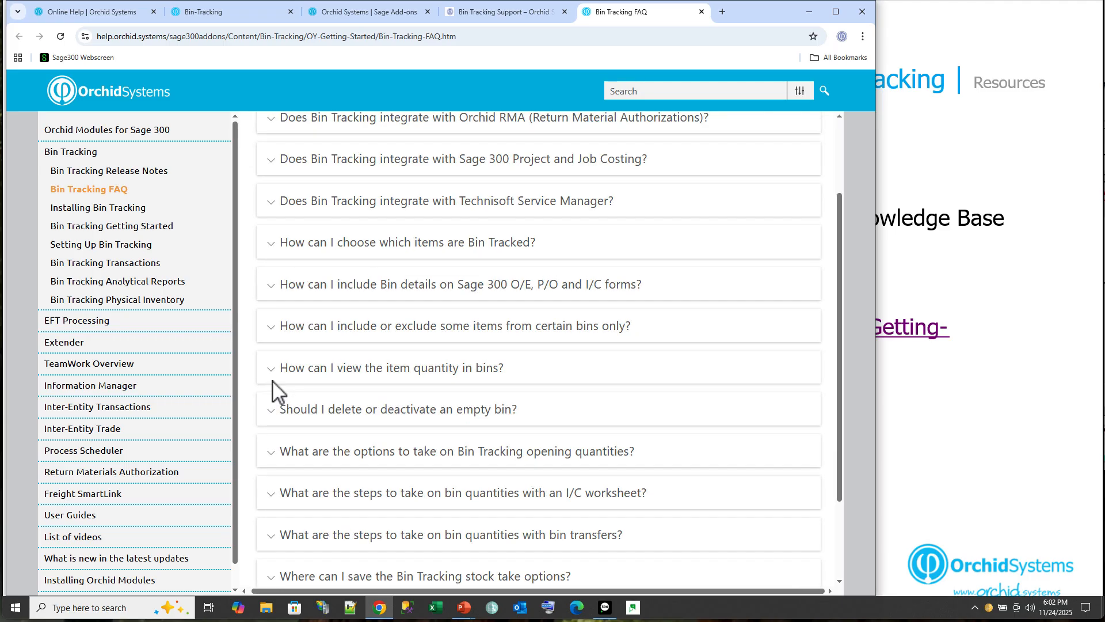
scroll(273, 381, "up", 2)
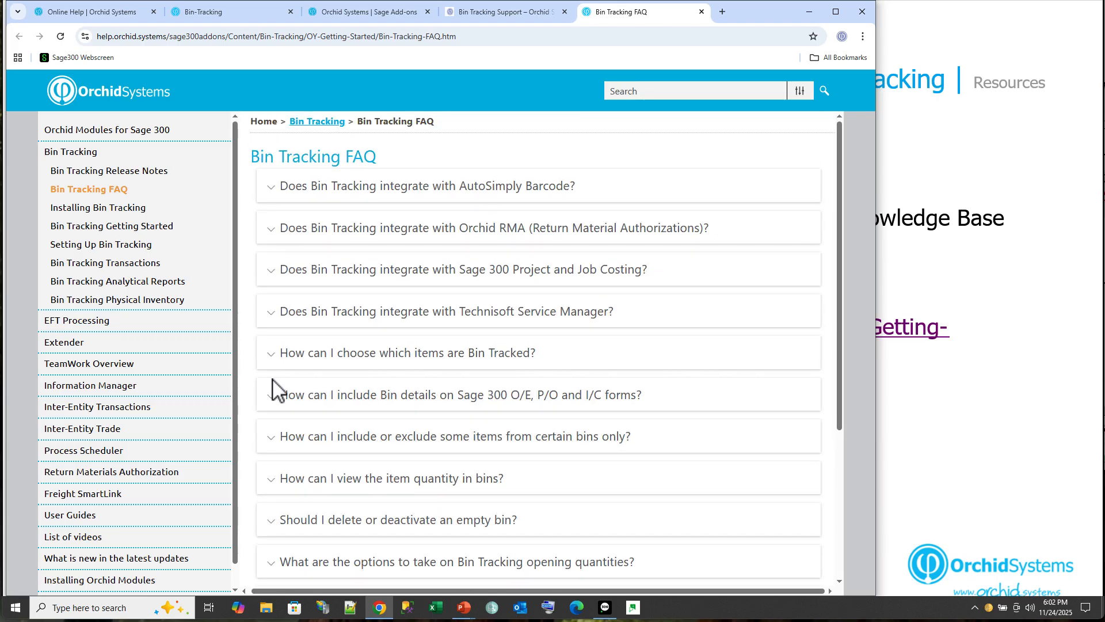
Switch to the PowerPoint slide show and advance through the Useful Resources slide up to the Working with Orchid FAQ heading.
left_click(465, 606)
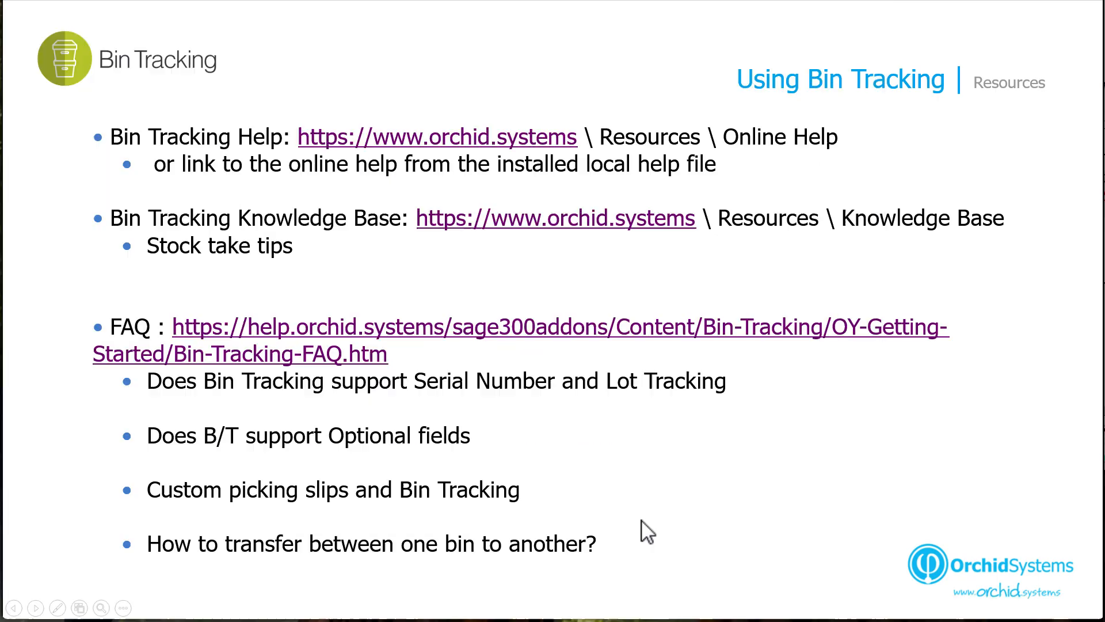
left_click(641, 520)
left_click(642, 520)
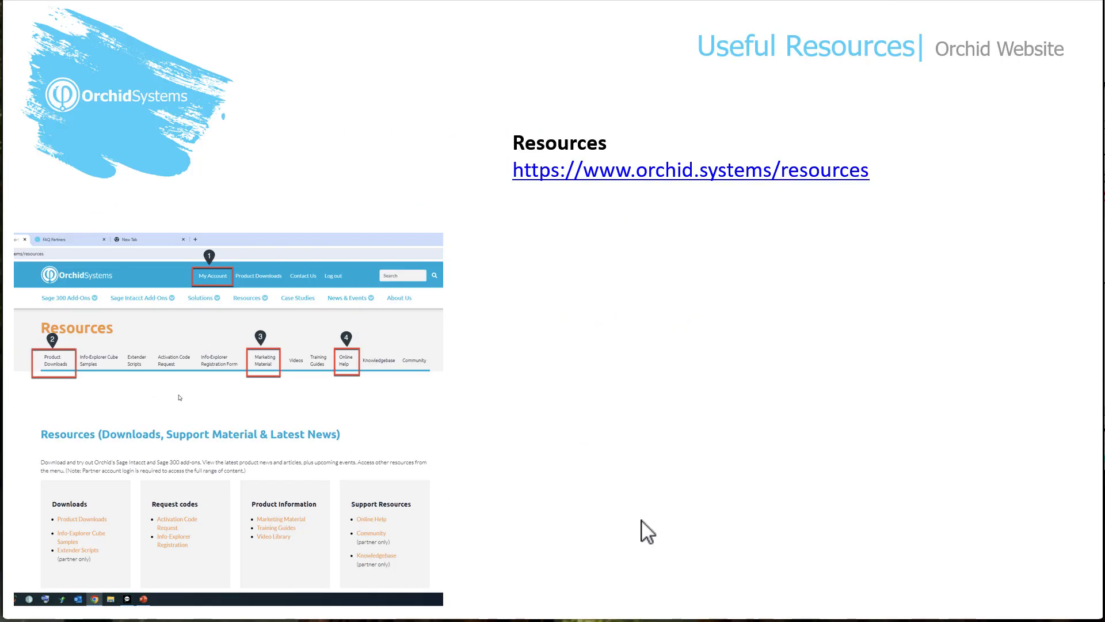
left_click(641, 521)
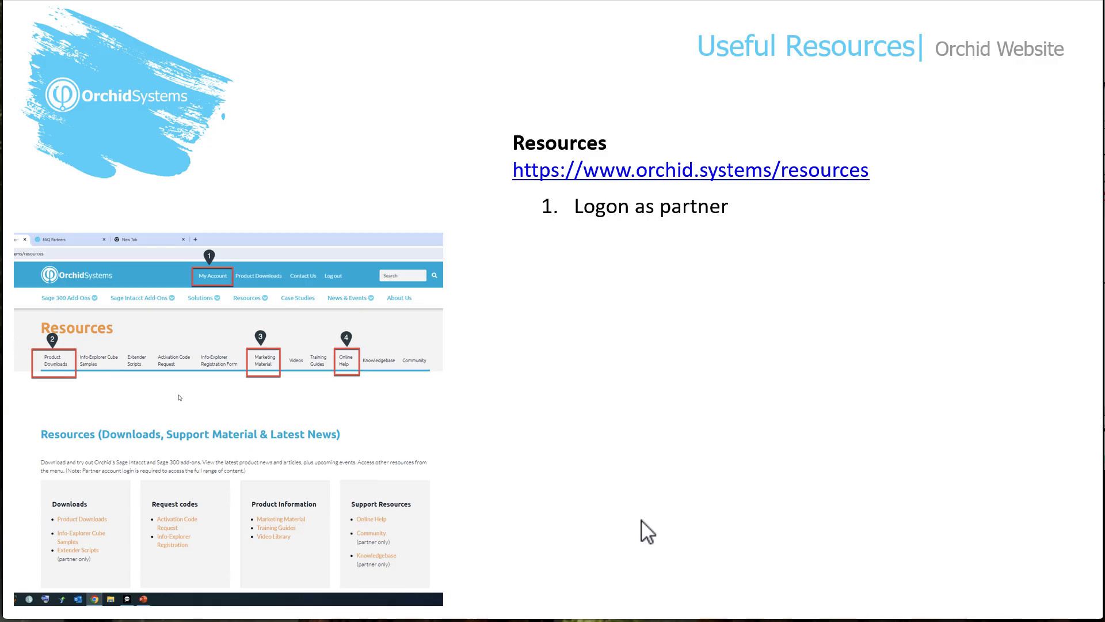
left_click(642, 521)
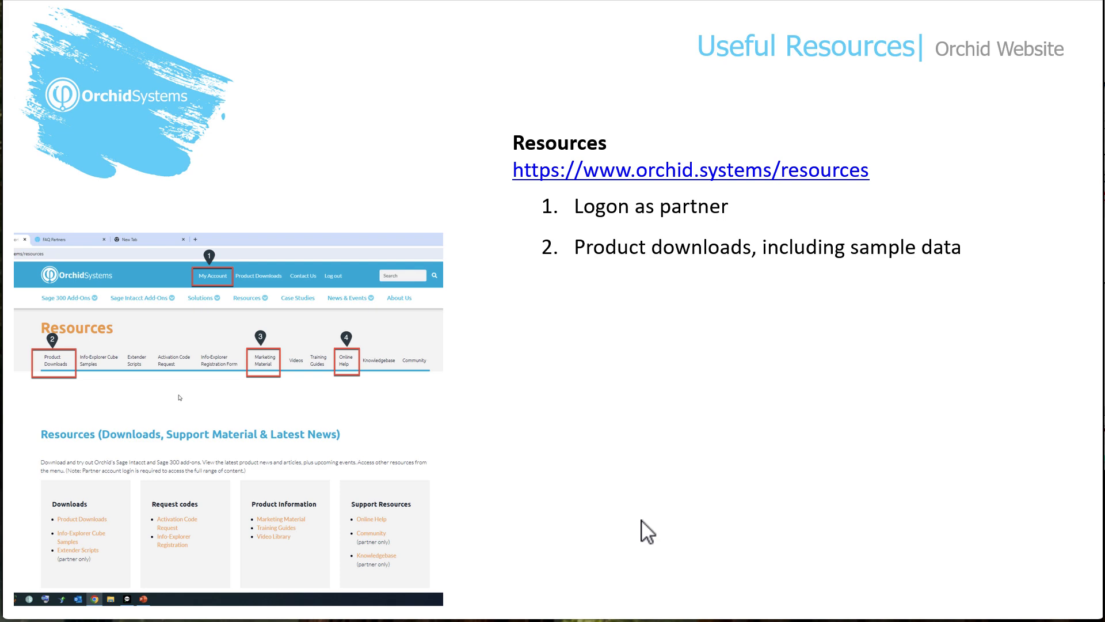
left_click(641, 520)
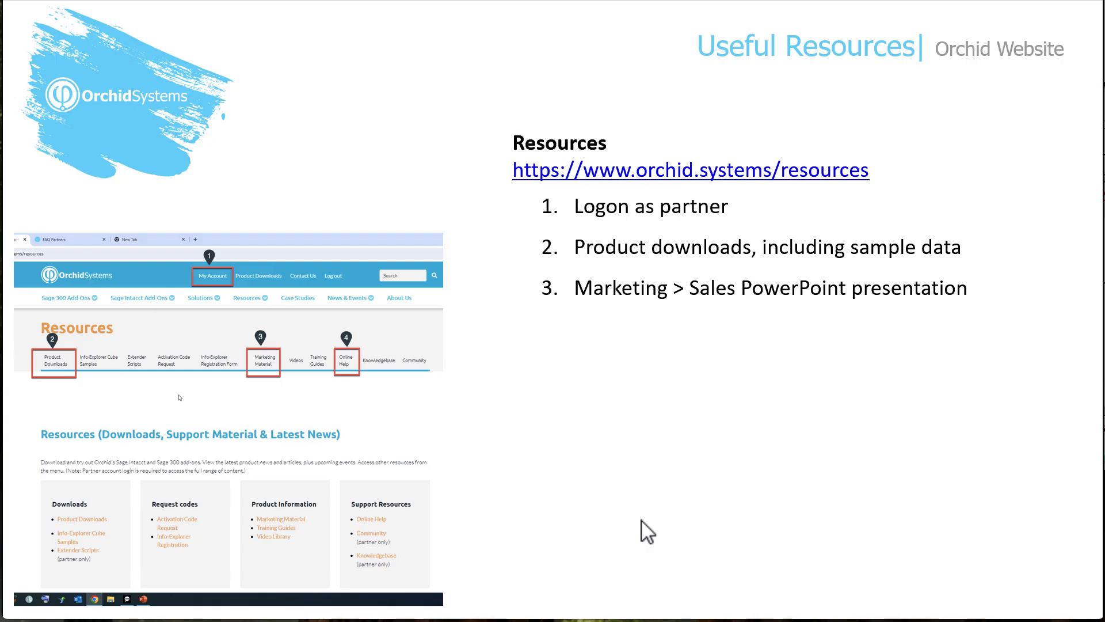
left_click(641, 520)
left_click(641, 520)
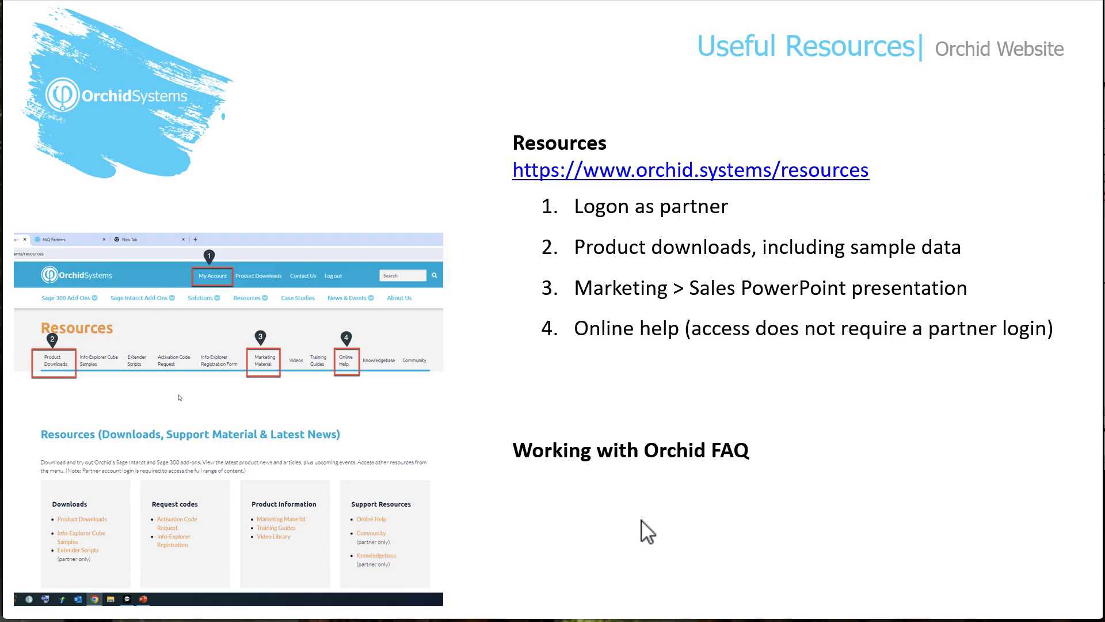